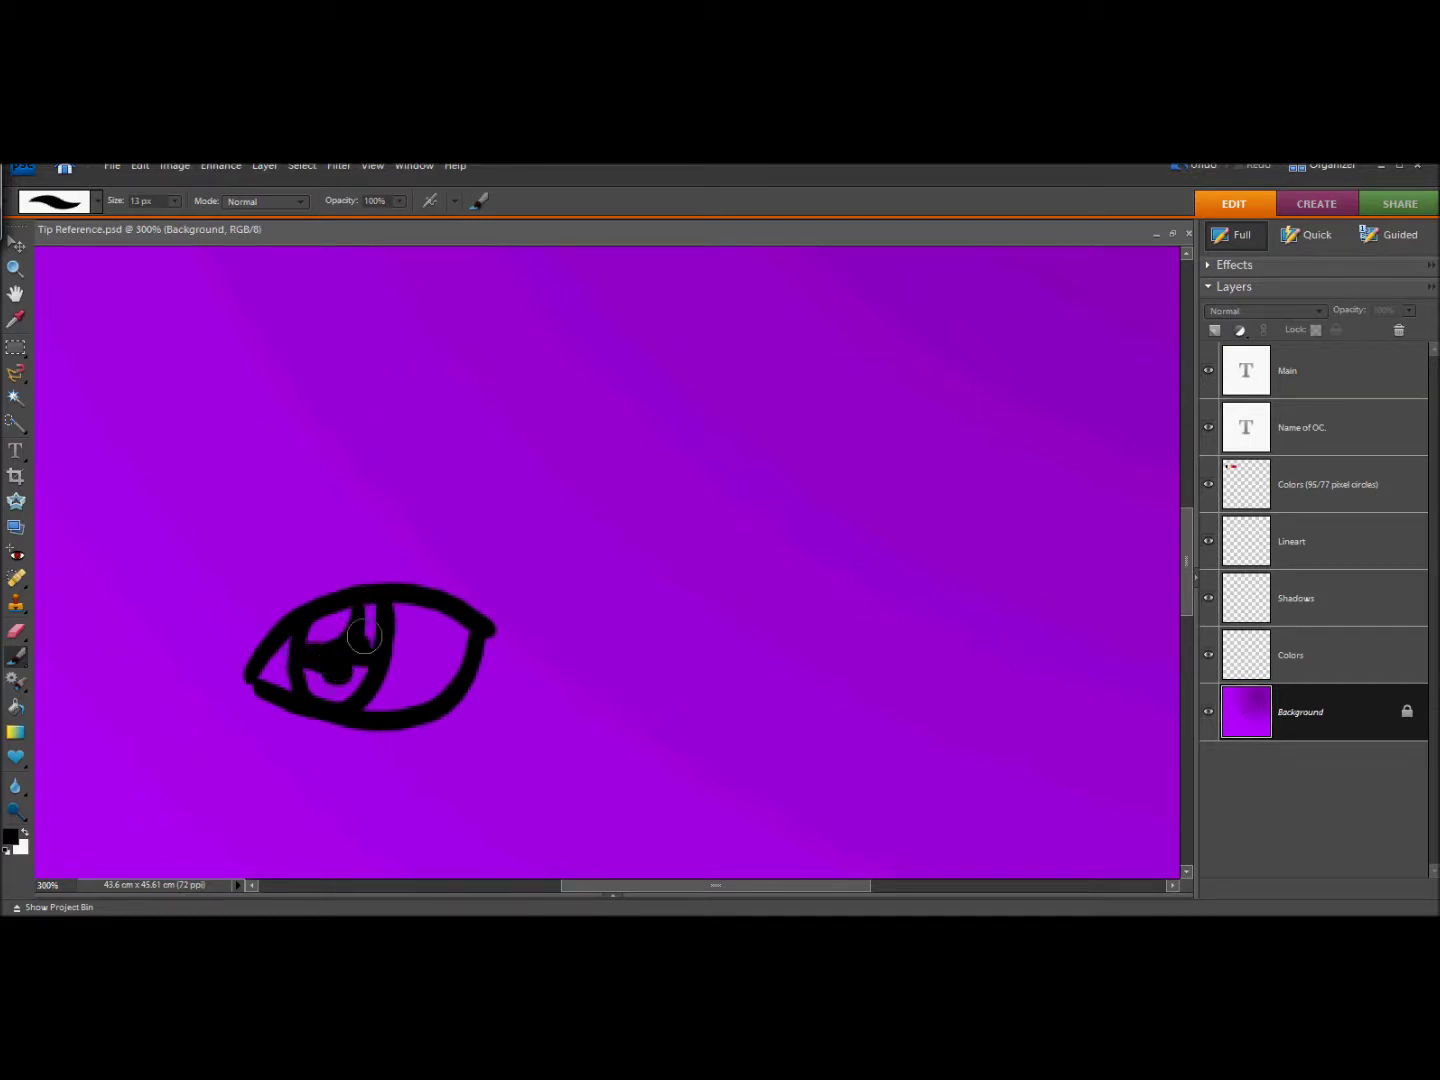
Paint a small nose and an arched closed eye beside the open eye on the Background layer.
{"action": "left_click_drag", "start_coordinate": [722, 886], "coordinate": [595, 886]}
{"action": "mouse_move", "coordinate": [573, 705]}
{"action": "left_mouse_down"}
{"action": "mouse_move", "coordinate": [630, 716]}
{"action": "mouse_move", "coordinate": [622, 735]}
{"action": "mouse_move", "coordinate": [639, 723]}
{"action": "mouse_move", "coordinate": [600, 735]}
{"action": "mouse_move", "coordinate": [622, 719]}
{"action": "left_mouse_up"}
{"action": "left_click", "coordinate": [1193, 166]}
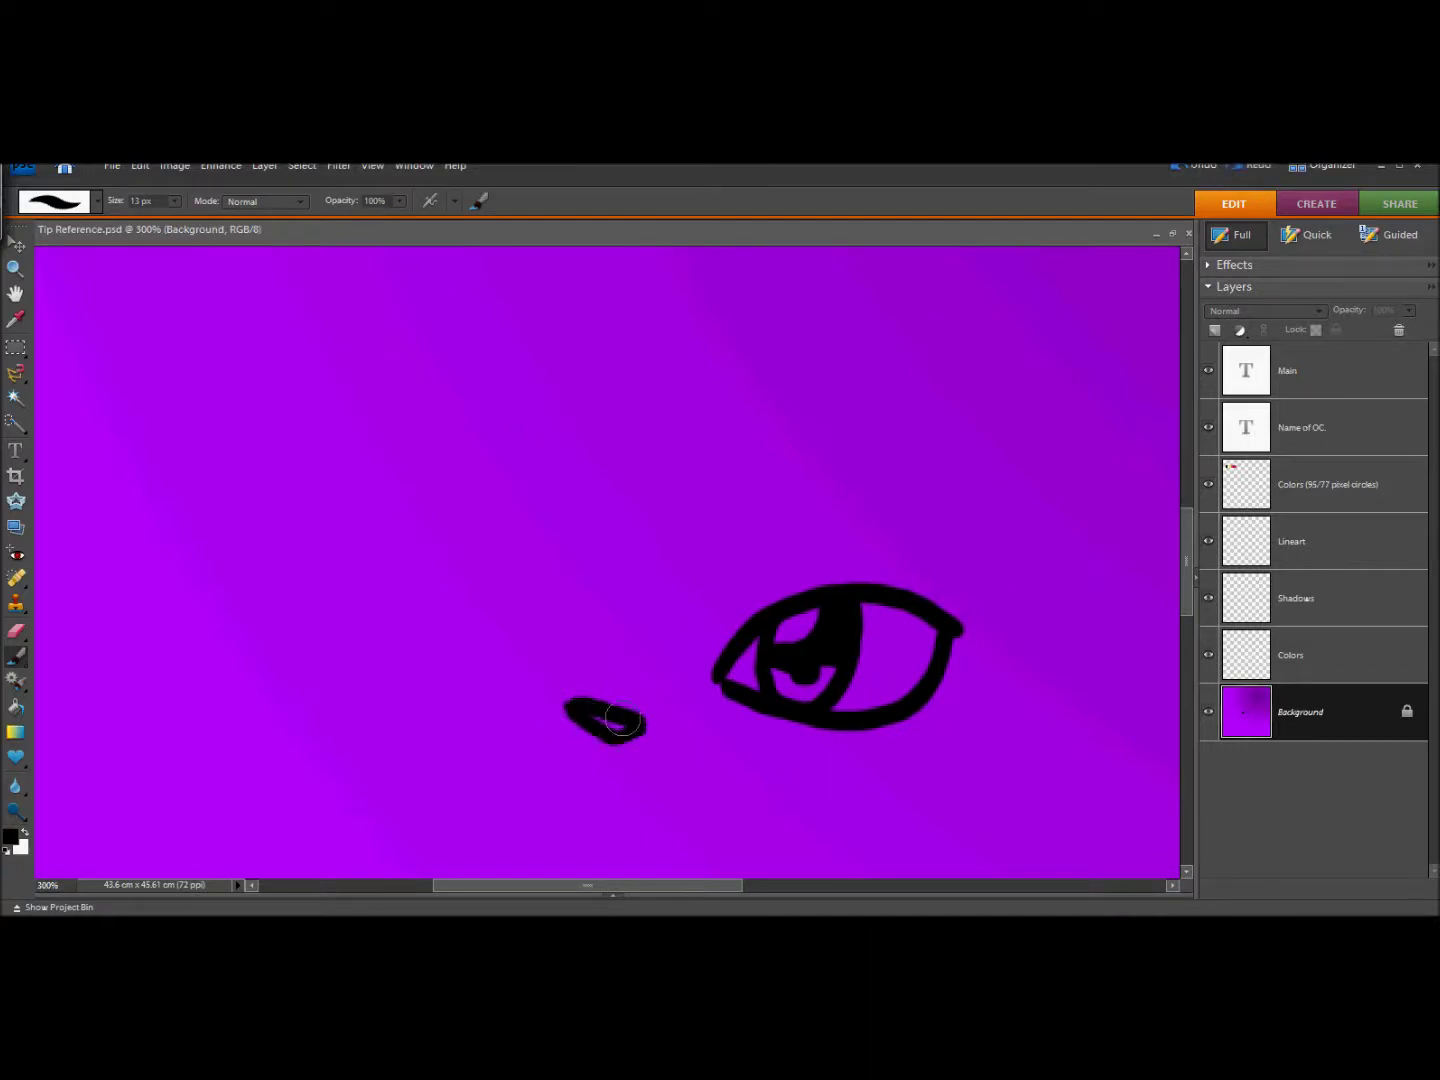
{"action": "mouse_move", "coordinate": [432, 601]}
{"action": "left_mouse_down"}
{"action": "mouse_move", "coordinate": [491, 590]}
{"action": "mouse_move", "coordinate": [581, 625]}
{"action": "left_mouse_up"}
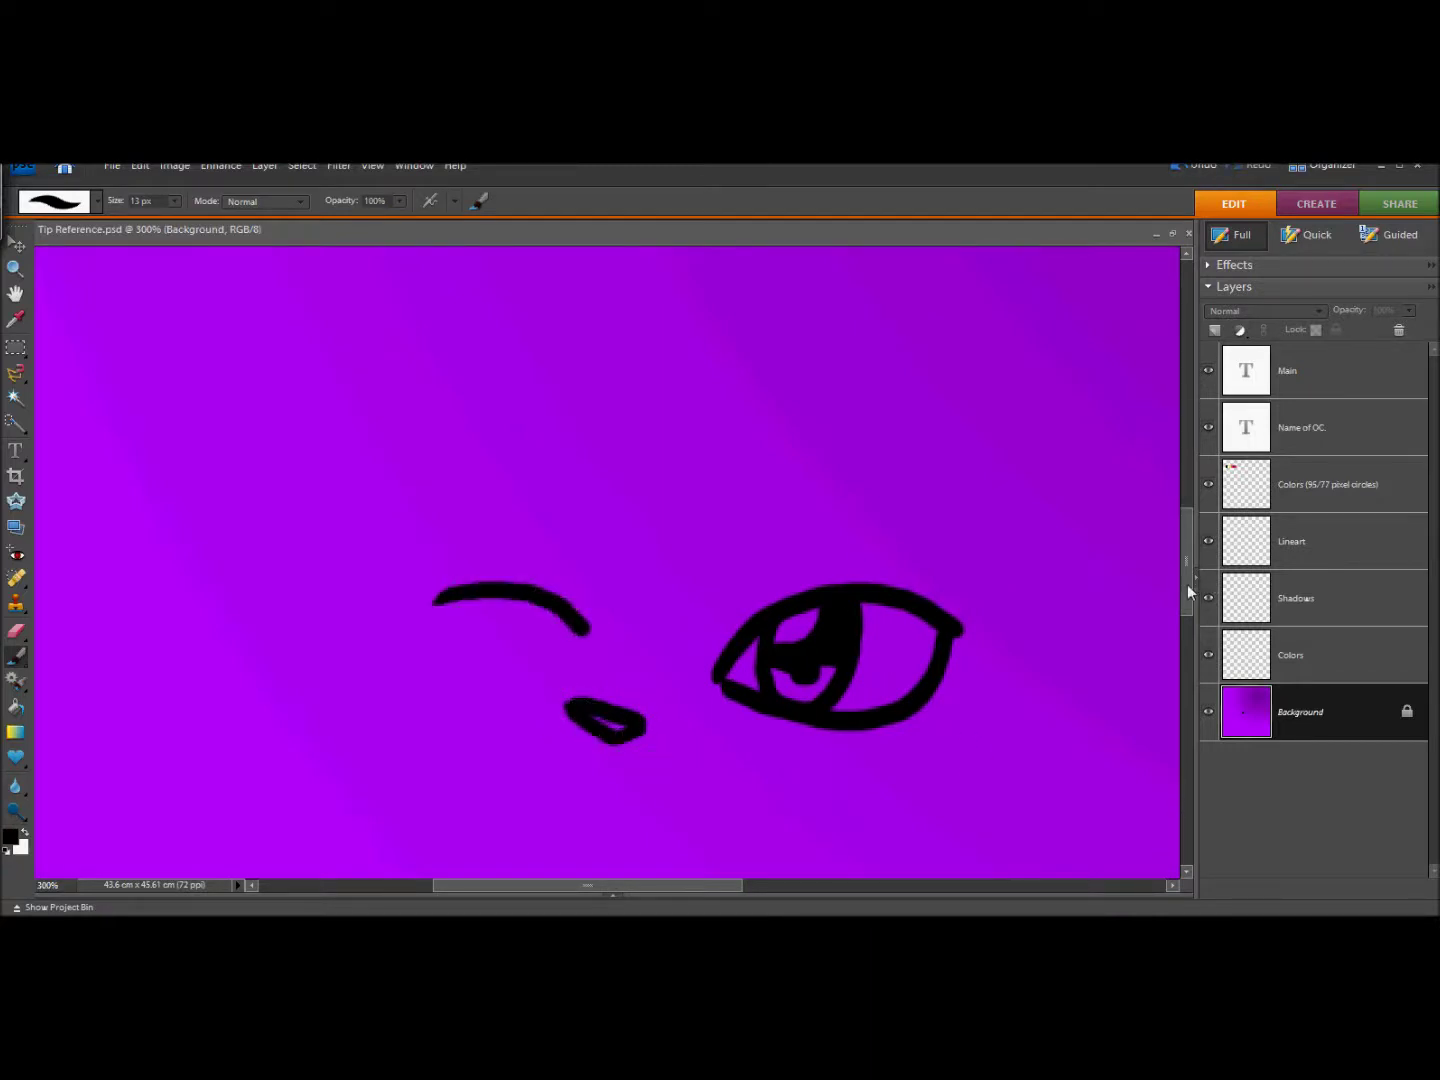
Paint an open smiling mouth with a fang and tongue line below the nose on the Background layer.
{"action": "scroll", "coordinate": [527, 597], "scroll_direction": "down", "scroll_amount": 3}
{"action": "mouse_move", "coordinate": [614, 615]}
{"action": "left_mouse_down"}
{"action": "mouse_move", "coordinate": [677, 647]}
{"action": "mouse_move", "coordinate": [727, 632]}
{"action": "mouse_move", "coordinate": [574, 627]}
{"action": "mouse_move", "coordinate": [558, 606]}
{"action": "mouse_move", "coordinate": [652, 701]}
{"action": "mouse_move", "coordinate": [687, 655]}
{"action": "left_mouse_up"}
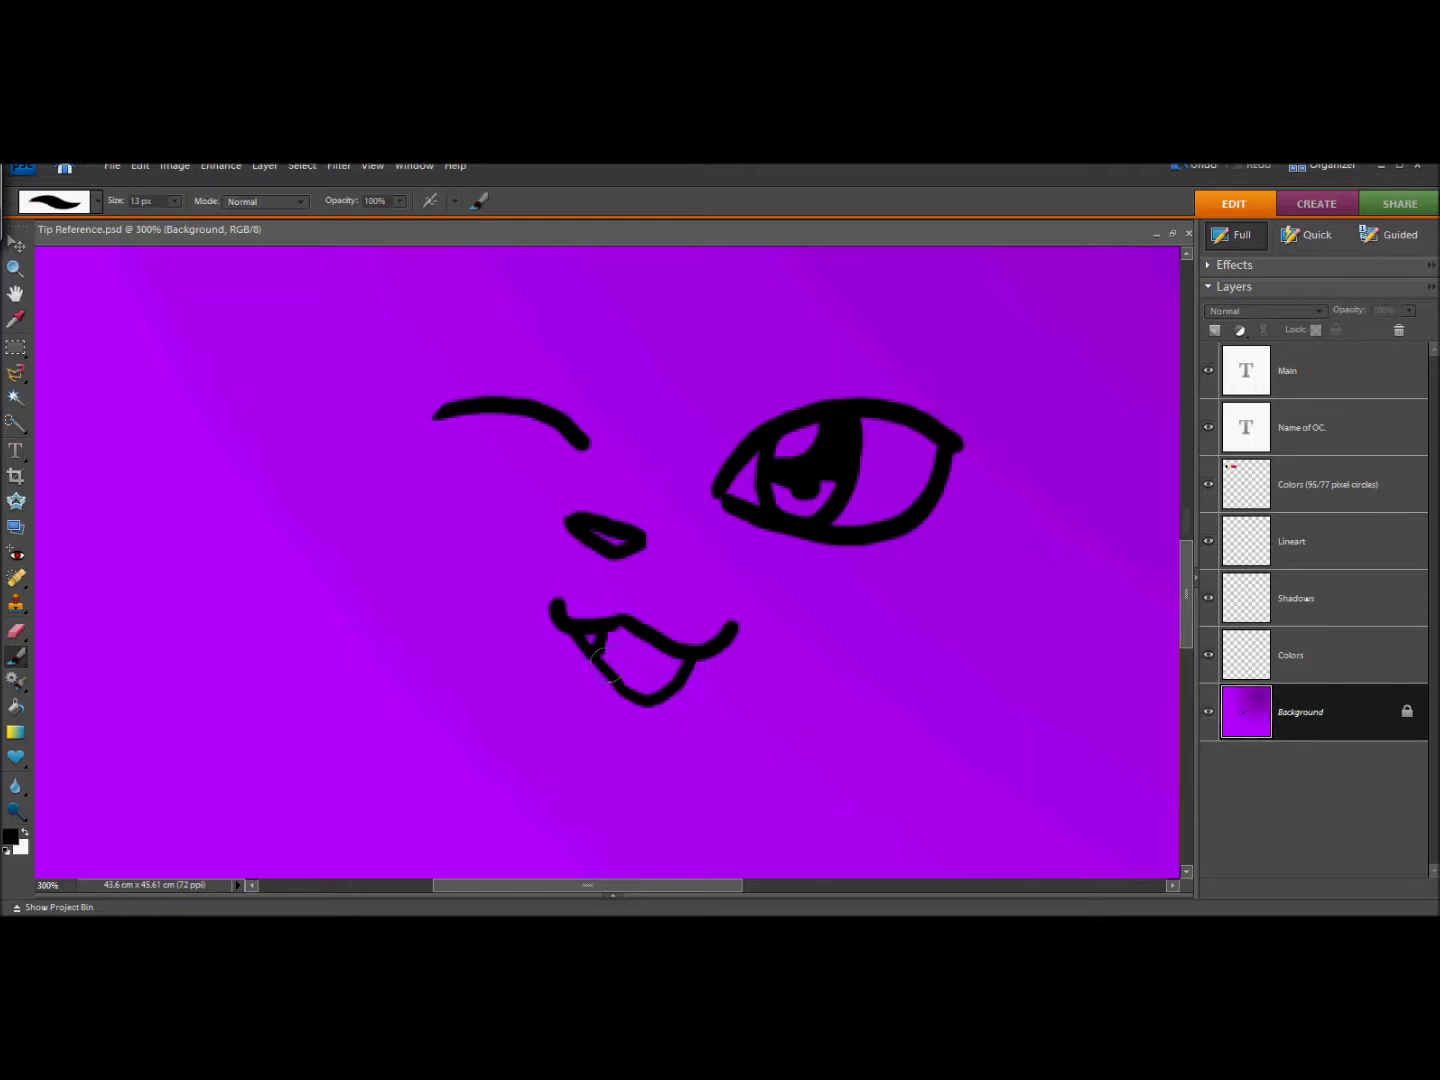
{"action": "left_click_drag", "start_coordinate": [600, 637], "coordinate": [655, 638]}
Select the whole painted face with a rectangular marquee and get ready to move it.
{"action": "left_click", "coordinate": [13, 269]}
{"action": "left_click", "coordinate": [41, 201]}
{"action": "left_click", "coordinate": [470, 495]}
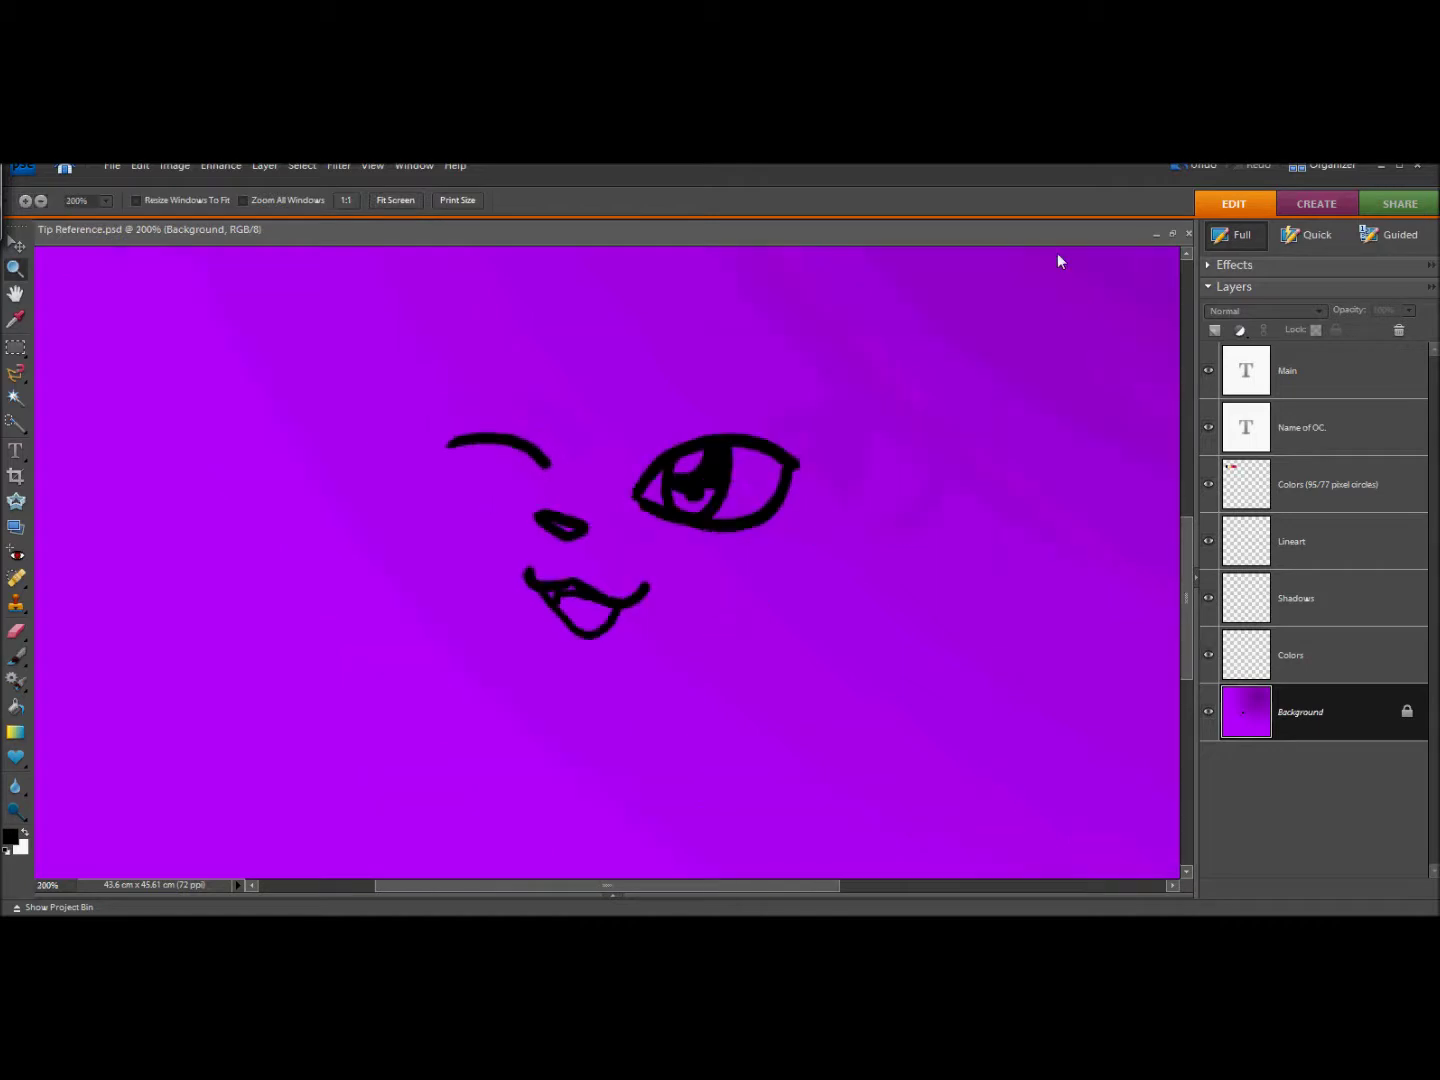
{"action": "left_click", "coordinate": [15, 347]}
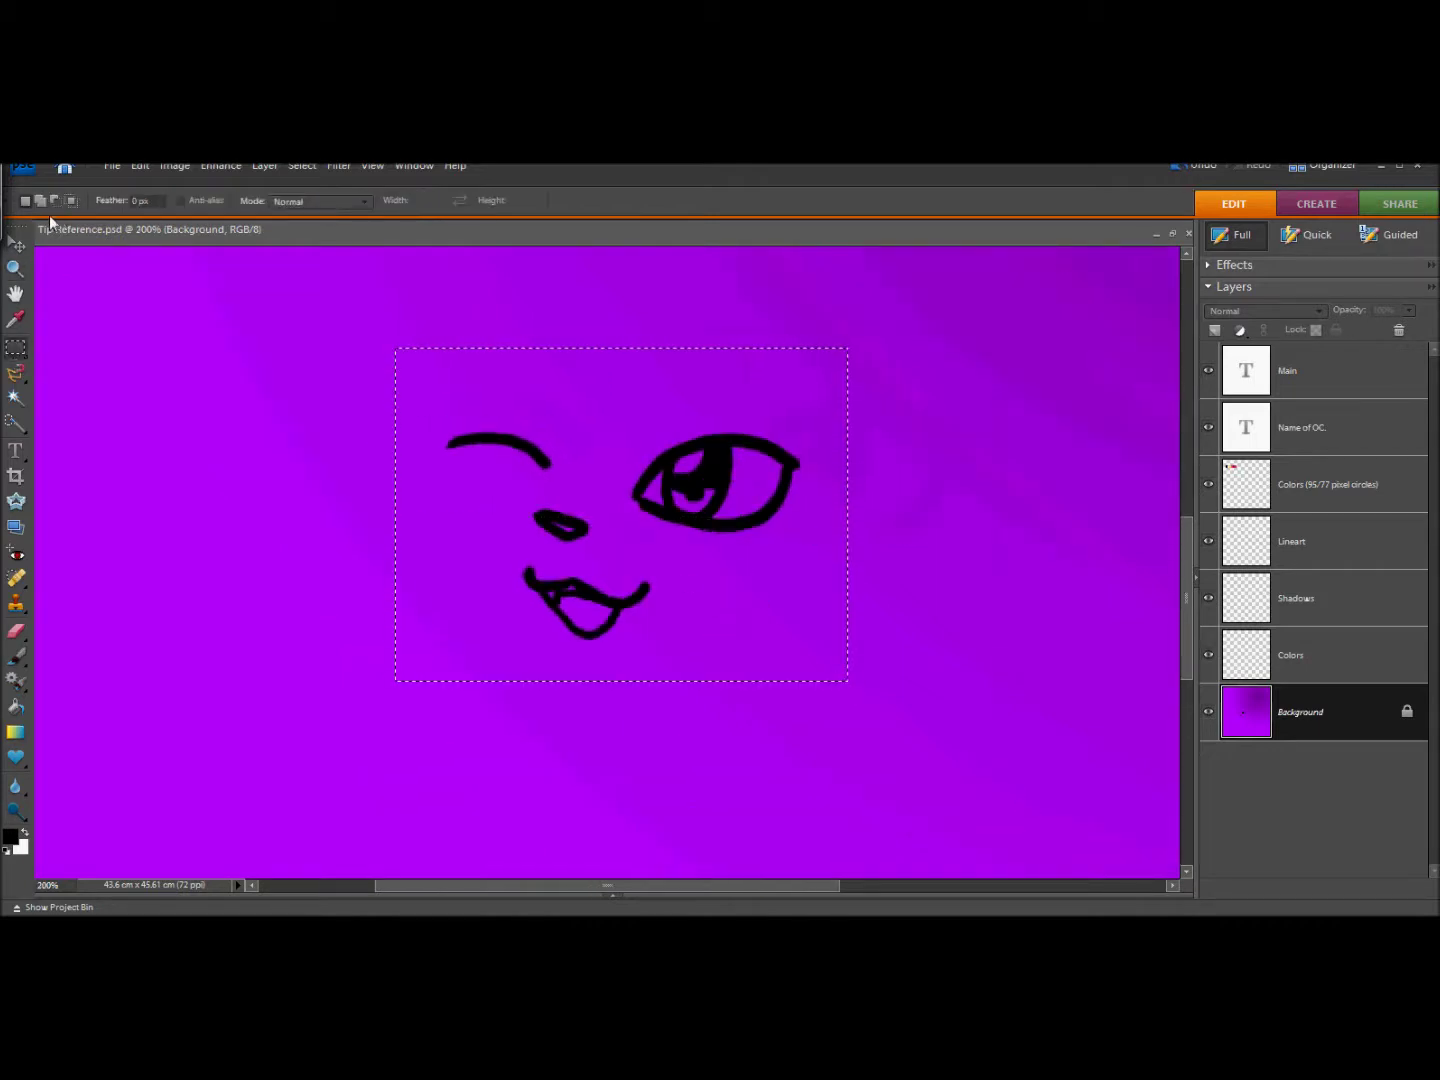
{"action": "left_click", "coordinate": [16, 244]}
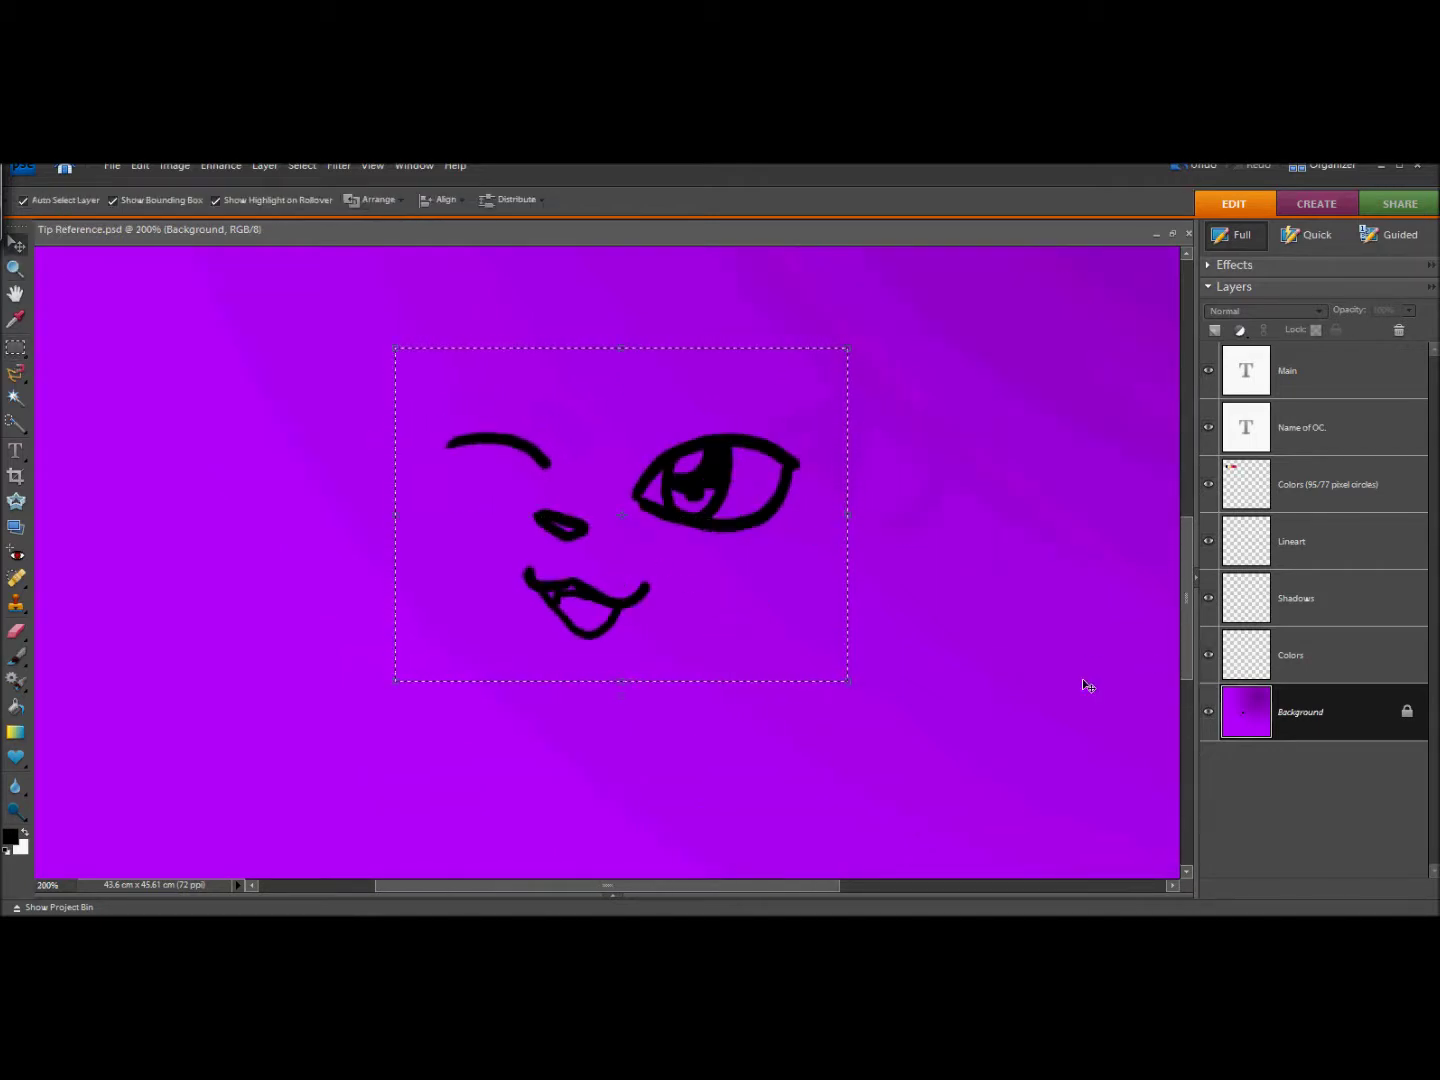
Try to isolate the painted face with the Magic Wand and the Magnetic Lasso.
{"action": "left_click", "coordinate": [15, 397]}
{"action": "left_click", "coordinate": [283, 536]}
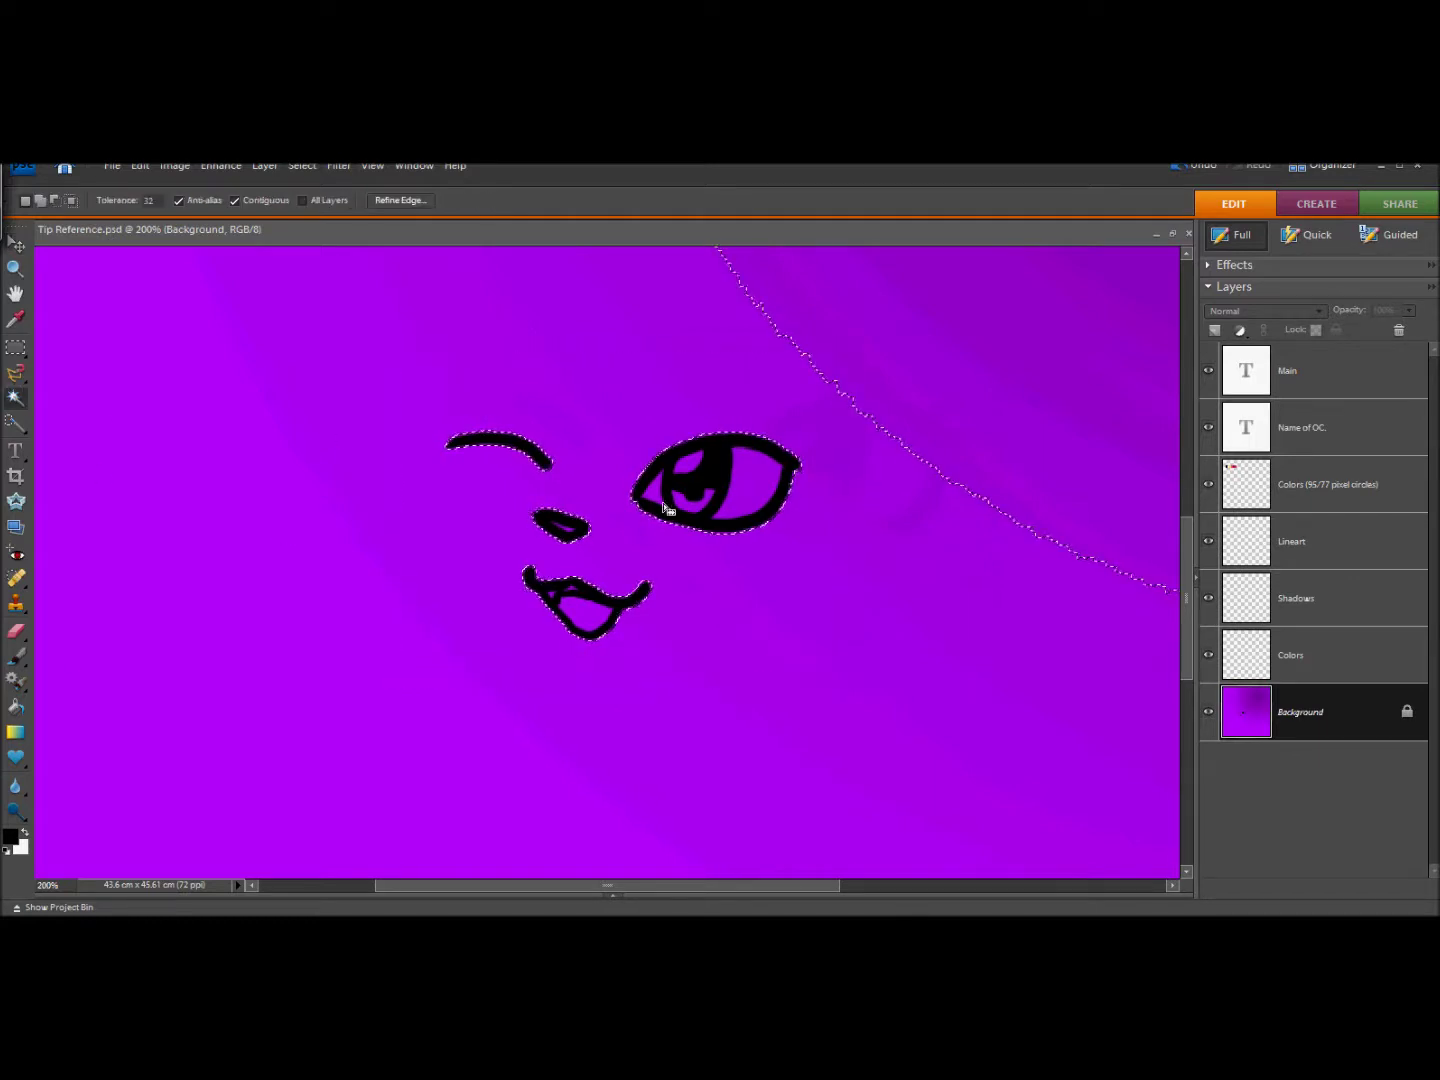
{"action": "left_click", "coordinate": [15, 374]}
{"action": "left_click", "coordinate": [576, 522]}
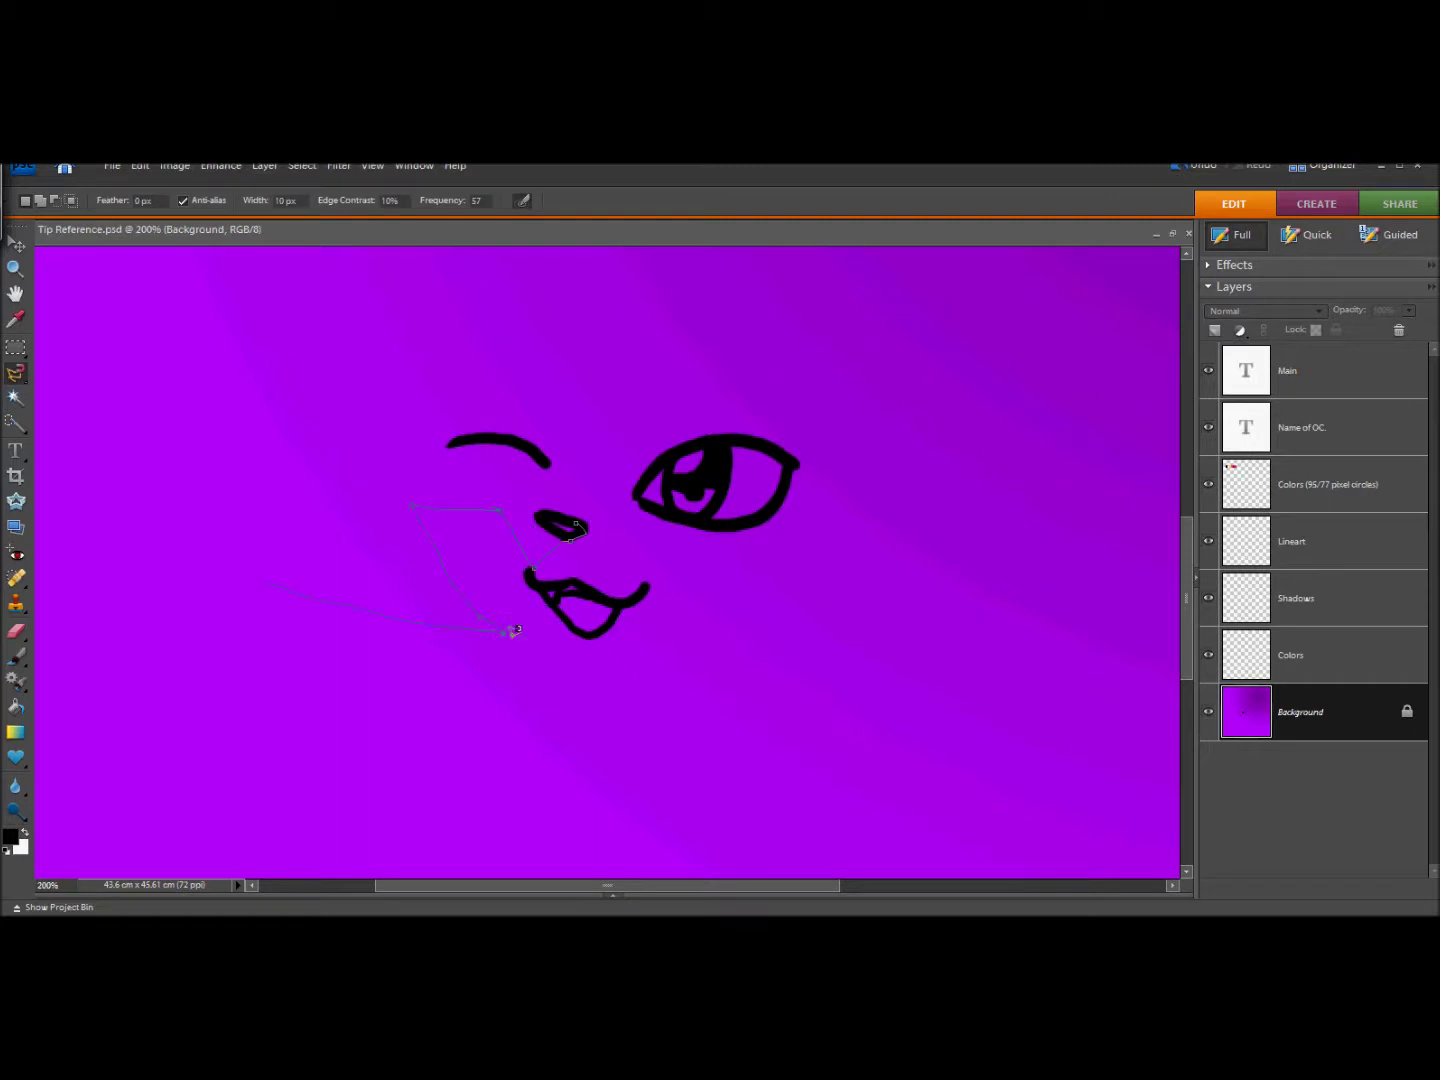
{"action": "double_click", "coordinate": [84, 416]}
Undo all the black face strokes painted on the Background layer.
{"action": "left_click_drag", "start_coordinate": [589, 890], "coordinate": [700, 889]}
{"action": "left_click", "coordinate": [1193, 166]}
{"action": "left_click", "coordinate": [1198, 167]}
{"action": "left_click", "coordinate": [1198, 166]}
{"action": "left_click", "coordinate": [1198, 167]}
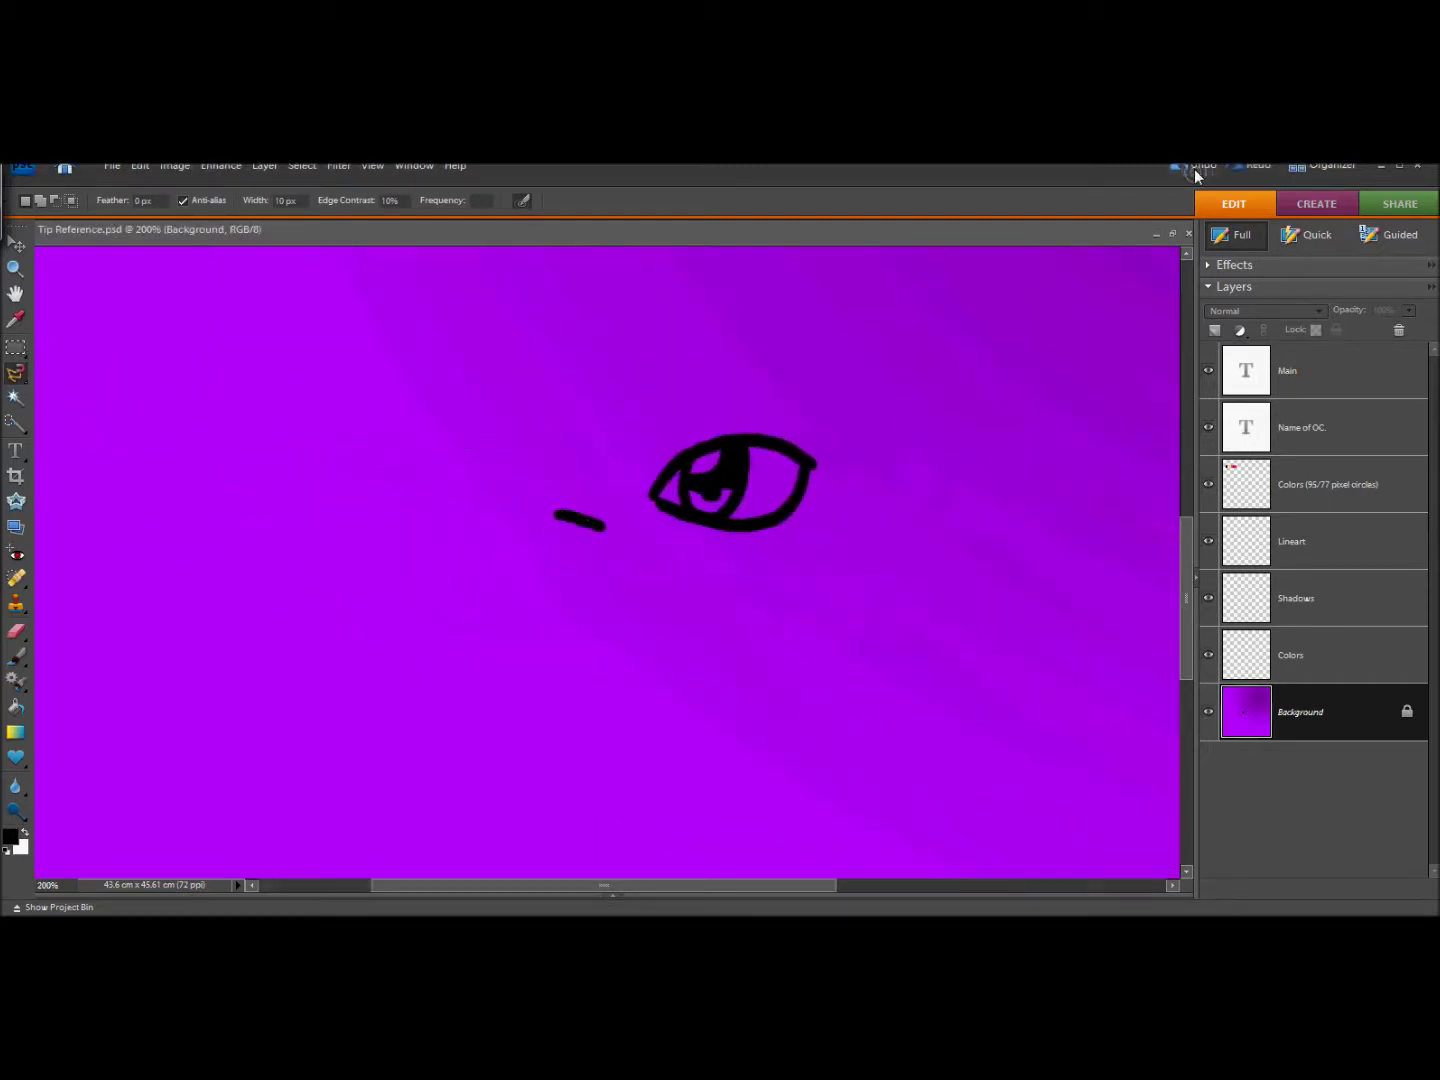
{"action": "left_click", "coordinate": [1194, 168]}
{"action": "left_click", "coordinate": [1193, 172]}
Handwrite "Figure" with the 13 px brush on the Lineart layer.
{"action": "left_click", "coordinate": [1328, 536]}
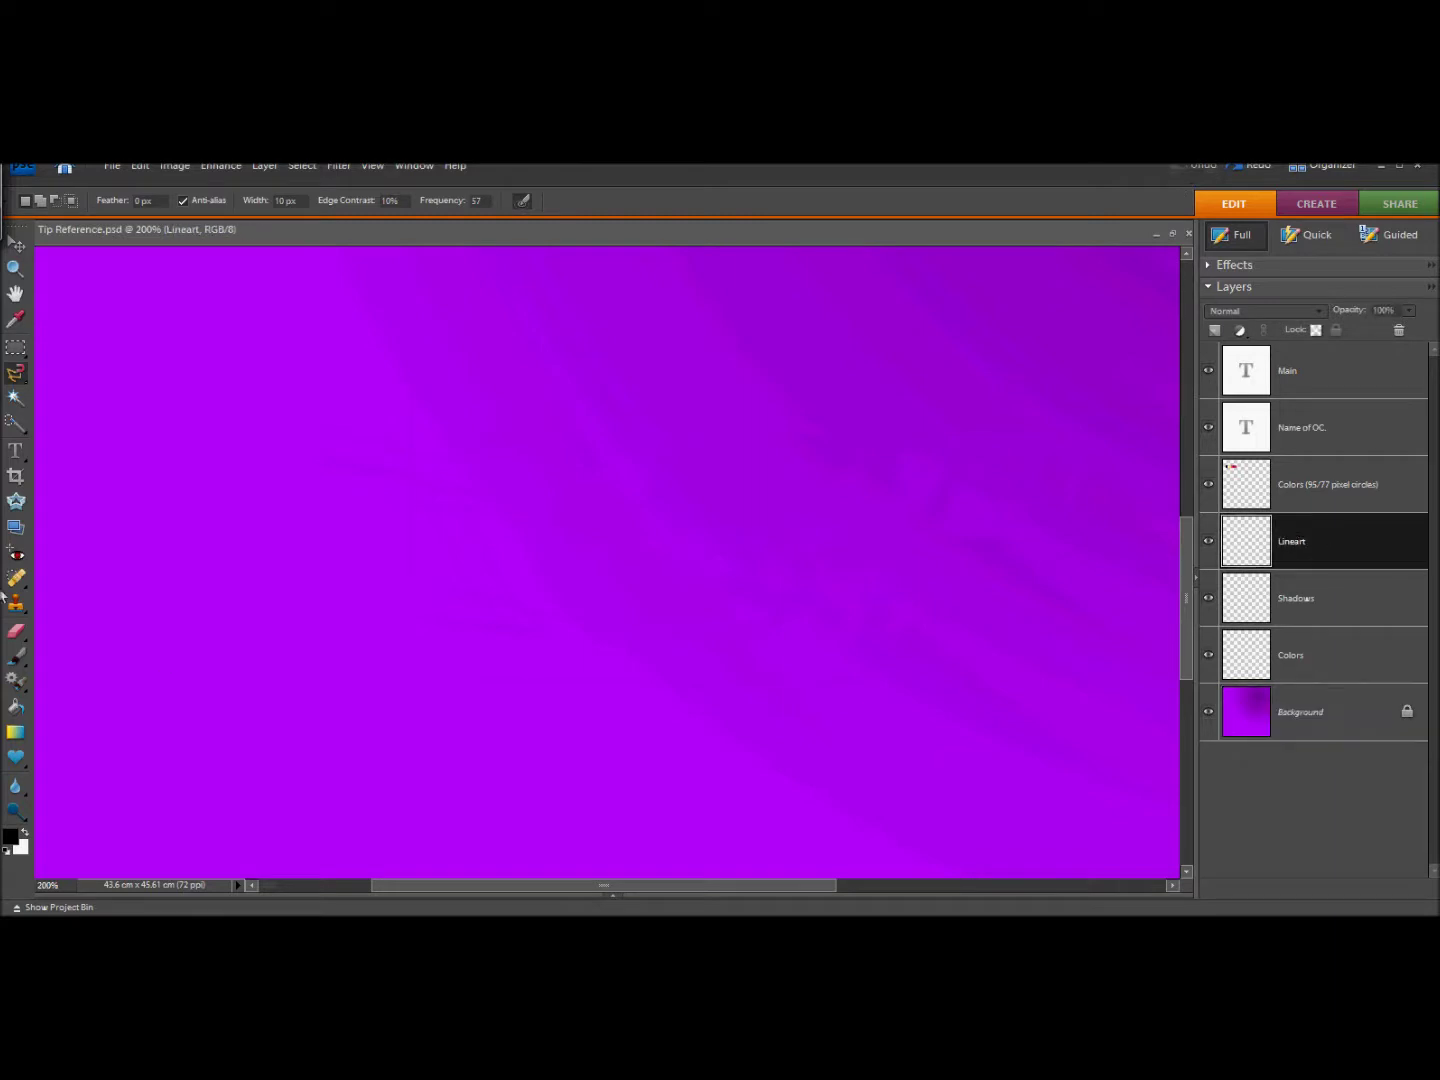
{"action": "key", "text": "b"}
{"action": "left_click_drag", "start_coordinate": [205, 345], "coordinate": [212, 422]}
{"action": "mouse_move", "coordinate": [191, 345]}
{"action": "left_mouse_down"}
{"action": "mouse_move", "coordinate": [236, 329]}
{"action": "mouse_move", "coordinate": [257, 356]}
{"action": "left_mouse_up"}
{"action": "mouse_move", "coordinate": [260, 376]}
{"action": "left_mouse_down"}
{"action": "mouse_move", "coordinate": [275, 395]}
{"action": "mouse_move", "coordinate": [294, 365]}
{"action": "mouse_move", "coordinate": [298, 432]}
{"action": "left_mouse_up"}
{"action": "left_click_drag", "start_coordinate": [342, 347], "coordinate": [383, 388]}
{"action": "mouse_move", "coordinate": [388, 375]}
{"action": "left_mouse_down"}
{"action": "mouse_move", "coordinate": [398, 338]}
{"action": "mouse_move", "coordinate": [452, 322]}
{"action": "left_mouse_up"}
{"action": "left_click_drag", "start_coordinate": [446, 350], "coordinate": [512, 352]}
{"action": "left_click_drag", "start_coordinate": [252, 472], "coordinate": [571, 409]}
Undo the handwritten lettering on the Lineart layer stroke by stroke.
{"action": "left_click", "coordinate": [1194, 167]}
{"action": "left_click", "coordinate": [1194, 167]}
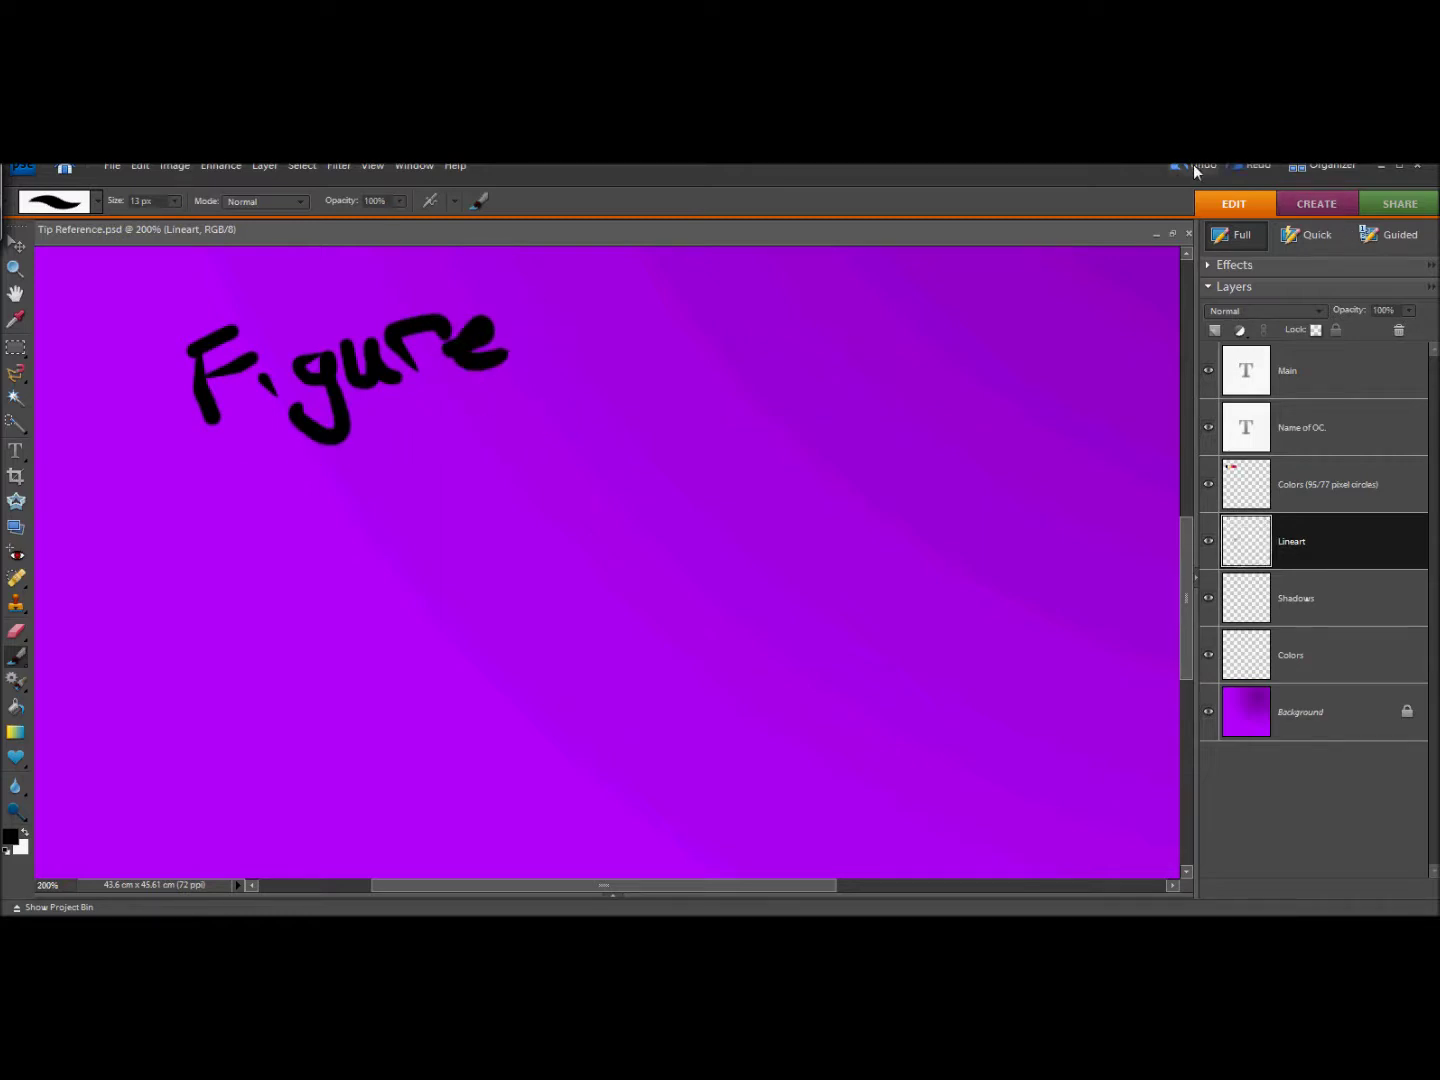
{"action": "left_click", "coordinate": [1194, 167]}
{"action": "left_click", "coordinate": [1193, 167]}
{"action": "left_click", "coordinate": [1193, 167]}
{"action": "left_click", "coordinate": [1197, 165]}
{"action": "left_click", "coordinate": [1194, 167]}
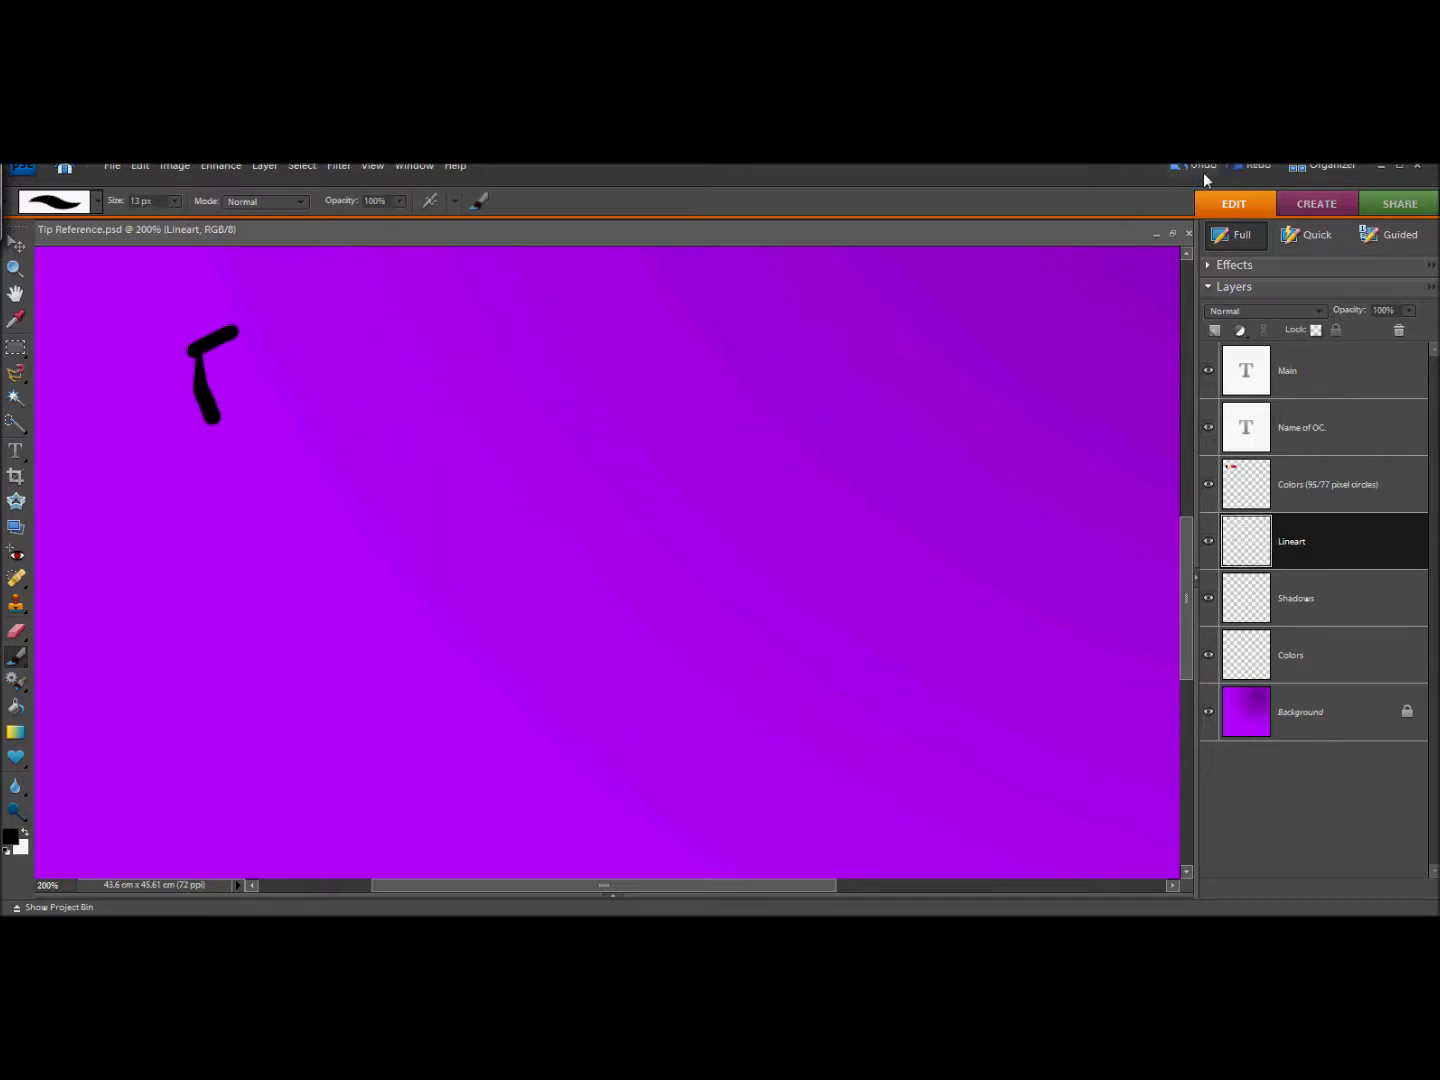
{"action": "left_click", "coordinate": [1194, 167]}
{"action": "left_click", "coordinate": [1194, 167]}
Try an arched upper eyelid stroke with the 13 px brush on the Lineart layer at 500% zoom.
{"action": "left_click", "coordinate": [1320, 541]}
{"action": "left_click", "coordinate": [16, 268]}
{"action": "left_click", "coordinate": [693, 644]}
{"action": "left_click", "coordinate": [511, 490]}
{"action": "left_click", "coordinate": [26, 201]}
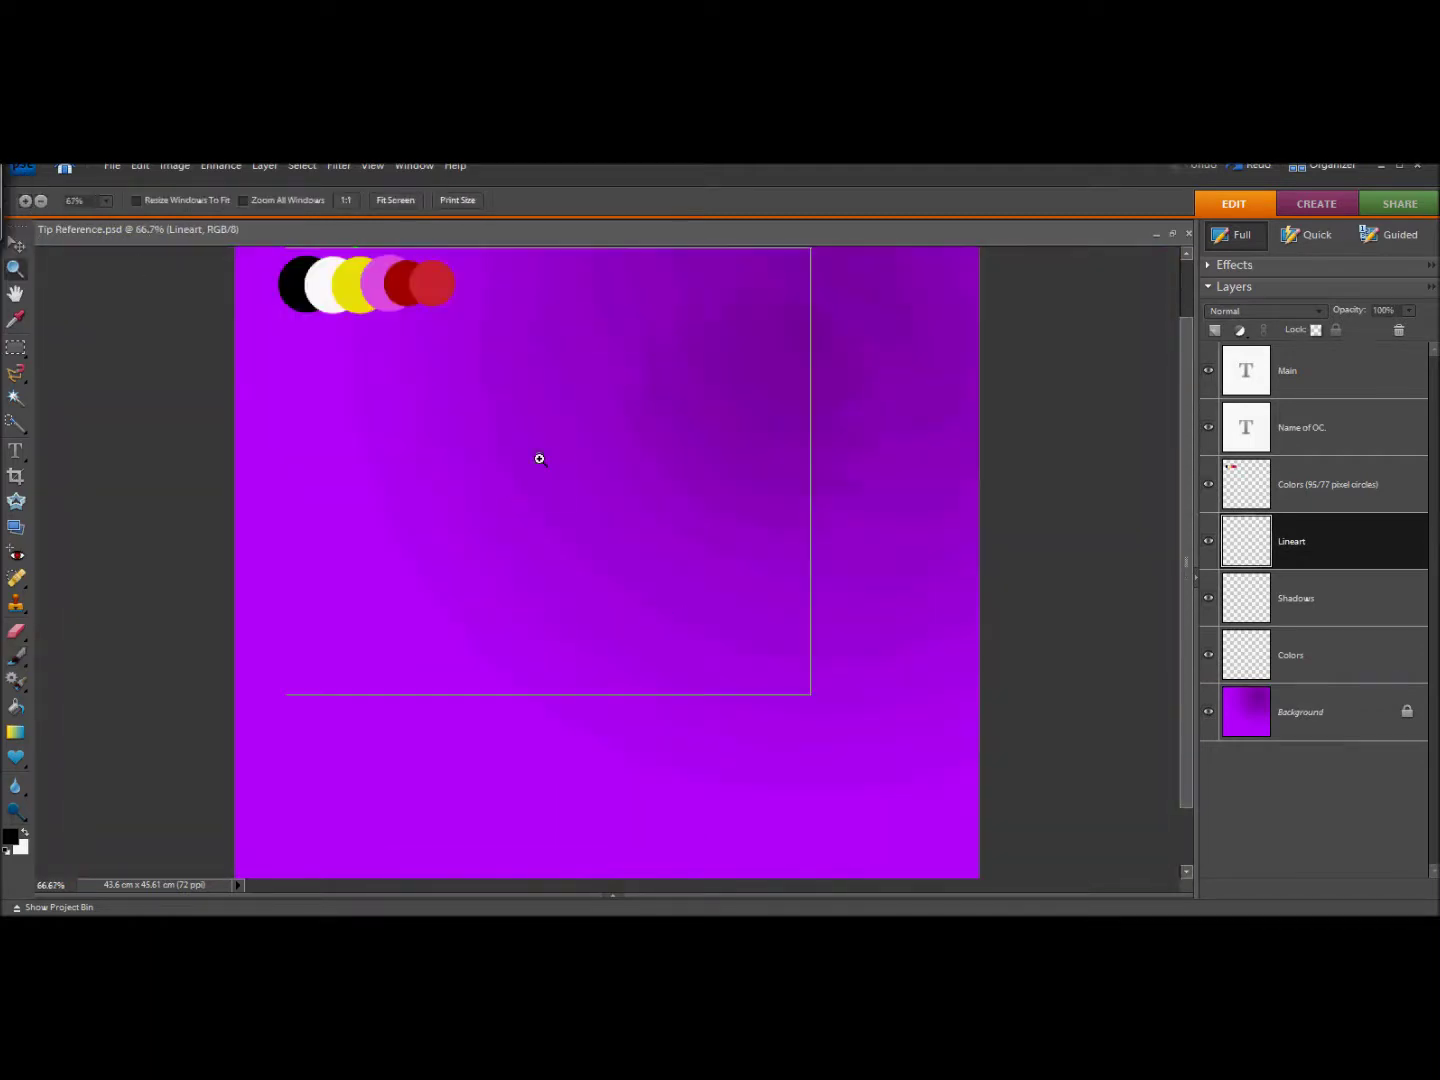
{"action": "left_click", "coordinate": [540, 456]}
{"action": "left_click", "coordinate": [531, 524]}
{"action": "left_click", "coordinate": [532, 532]}
{"action": "left_click", "coordinate": [16, 656]}
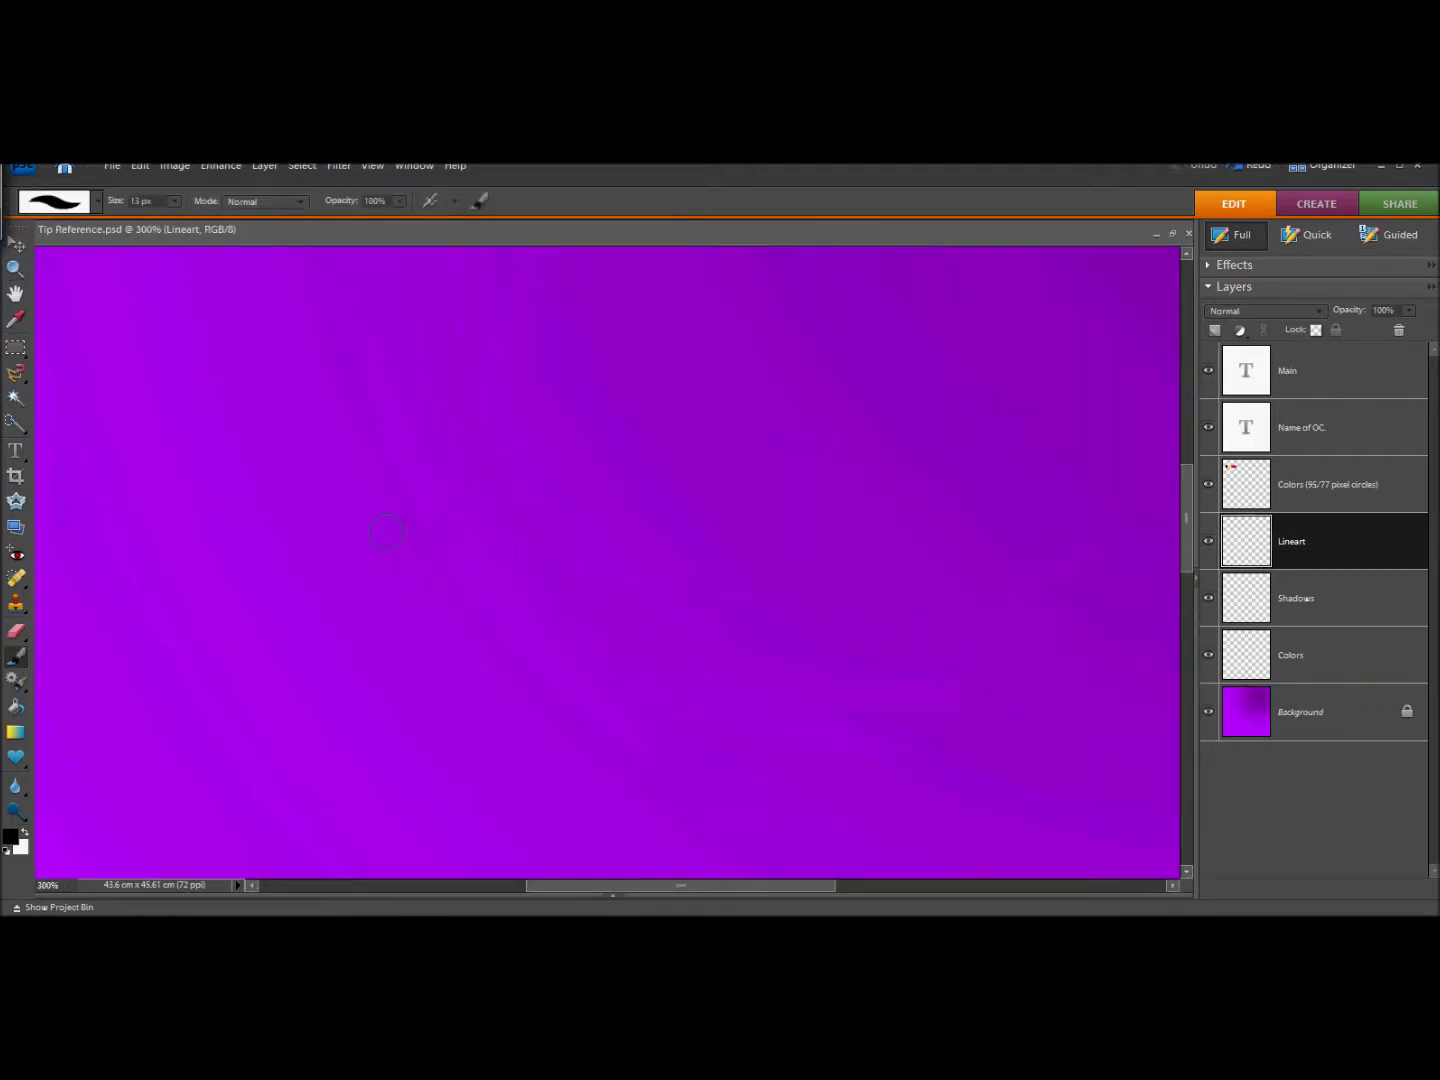
{"action": "left_click", "coordinate": [13, 271]}
{"action": "left_click", "coordinate": [408, 472]}
{"action": "left_click", "coordinate": [209, 577]}
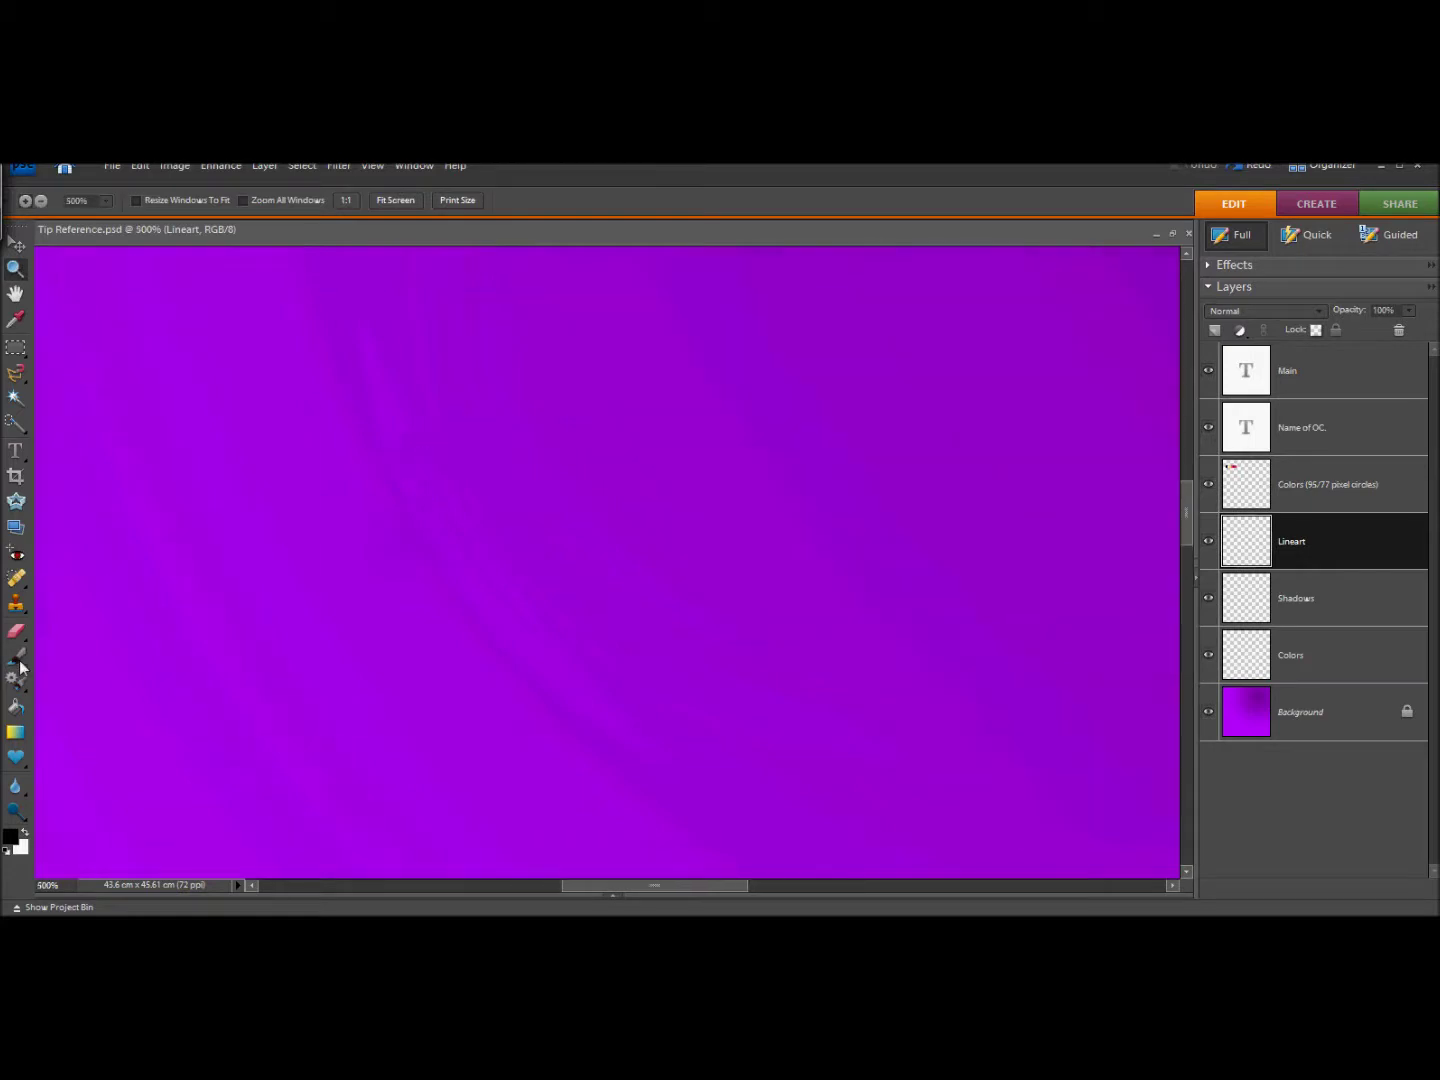
{"action": "left_click", "coordinate": [15, 657]}
{"action": "mouse_move", "coordinate": [280, 625]}
{"action": "left_mouse_down"}
{"action": "mouse_move", "coordinate": [421, 520]}
{"action": "mouse_move", "coordinate": [514, 510]}
{"action": "mouse_move", "coordinate": [668, 540]}
{"action": "left_mouse_up"}
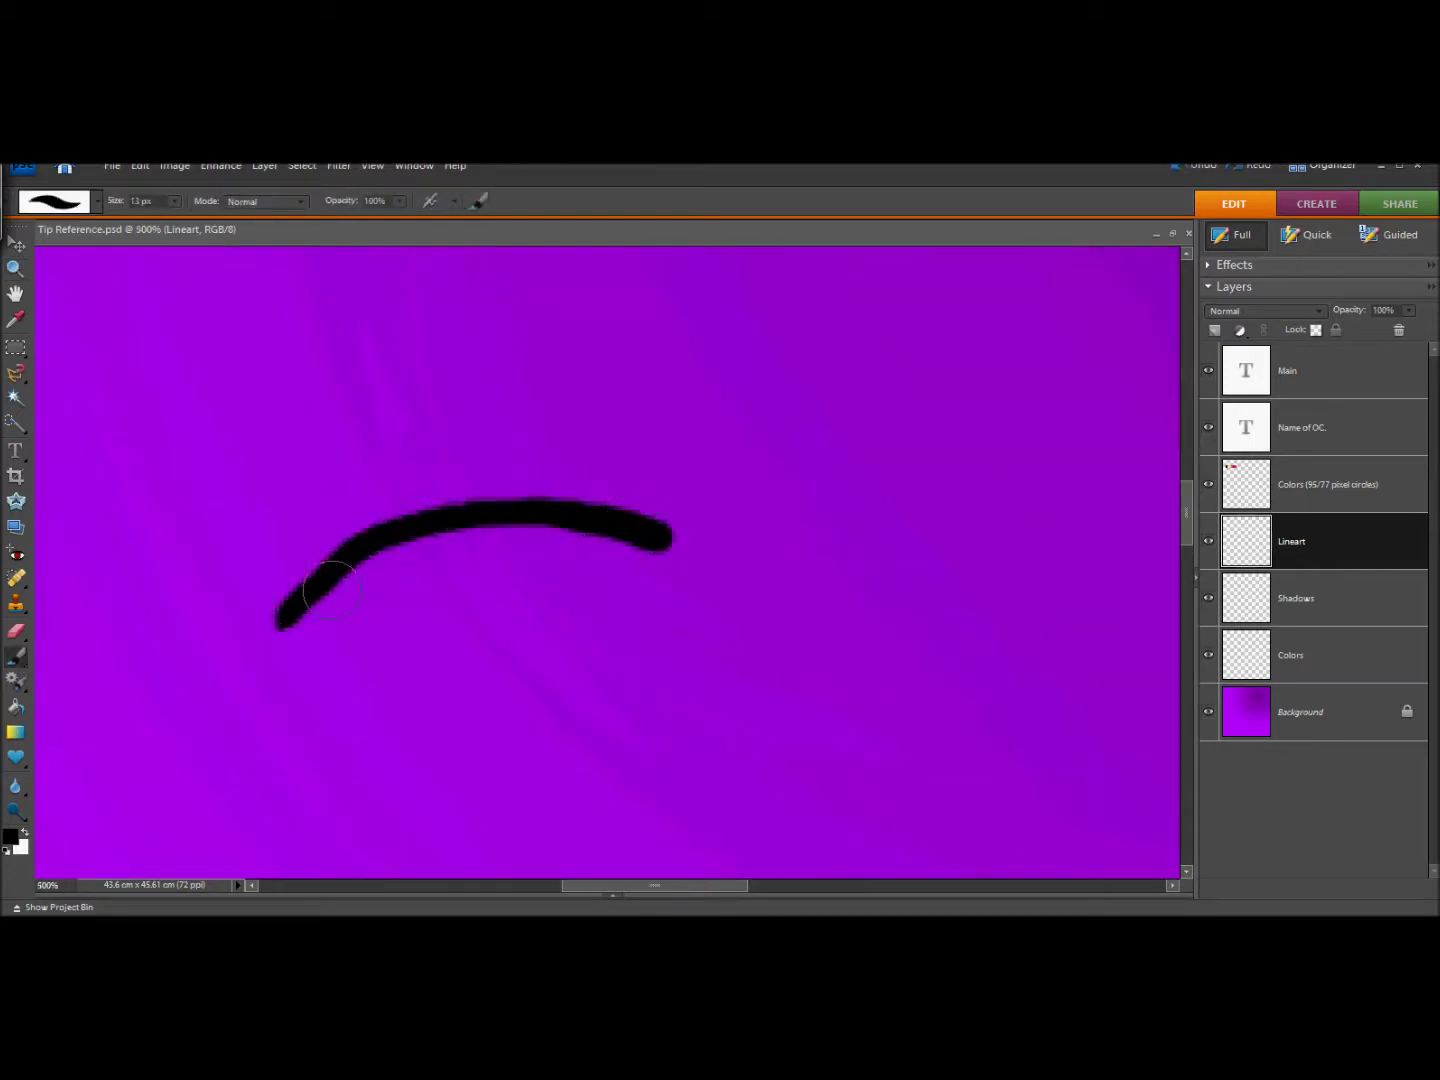
{"action": "left_click", "coordinate": [1193, 166]}
Draw an open almond-shaped eye with a dark iris and small unfilled highlights on the Lineart layer.
{"action": "left_click", "coordinate": [1332, 553]}
{"action": "mouse_move", "coordinate": [172, 687]}
{"action": "left_mouse_down"}
{"action": "mouse_move", "coordinate": [265, 534]}
{"action": "mouse_move", "coordinate": [354, 486]}
{"action": "mouse_move", "coordinate": [550, 430]}
{"action": "mouse_move", "coordinate": [653, 446]}
{"action": "mouse_move", "coordinate": [285, 707]}
{"action": "mouse_move", "coordinate": [399, 711]}
{"action": "mouse_move", "coordinate": [550, 649]}
{"action": "mouse_move", "coordinate": [621, 569]}
{"action": "mouse_move", "coordinate": [672, 446]}
{"action": "left_mouse_up"}
{"action": "mouse_move", "coordinate": [280, 544]}
{"action": "left_mouse_down"}
{"action": "mouse_move", "coordinate": [252, 621]}
{"action": "mouse_move", "coordinate": [279, 683]}
{"action": "mouse_move", "coordinate": [401, 663]}
{"action": "mouse_move", "coordinate": [437, 589]}
{"action": "mouse_move", "coordinate": [445, 455]}
{"action": "left_mouse_up"}
{"action": "mouse_move", "coordinate": [250, 590]}
{"action": "left_mouse_down"}
{"action": "mouse_move", "coordinate": [320, 515]}
{"action": "mouse_move", "coordinate": [300, 599]}
{"action": "mouse_move", "coordinate": [340, 613]}
{"action": "mouse_move", "coordinate": [401, 580]}
{"action": "mouse_move", "coordinate": [335, 561]}
{"action": "mouse_move", "coordinate": [379, 546]}
{"action": "mouse_move", "coordinate": [420, 489]}
{"action": "mouse_move", "coordinate": [386, 508]}
{"action": "mouse_move", "coordinate": [424, 556]}
{"action": "mouse_move", "coordinate": [395, 641]}
{"action": "left_mouse_up"}
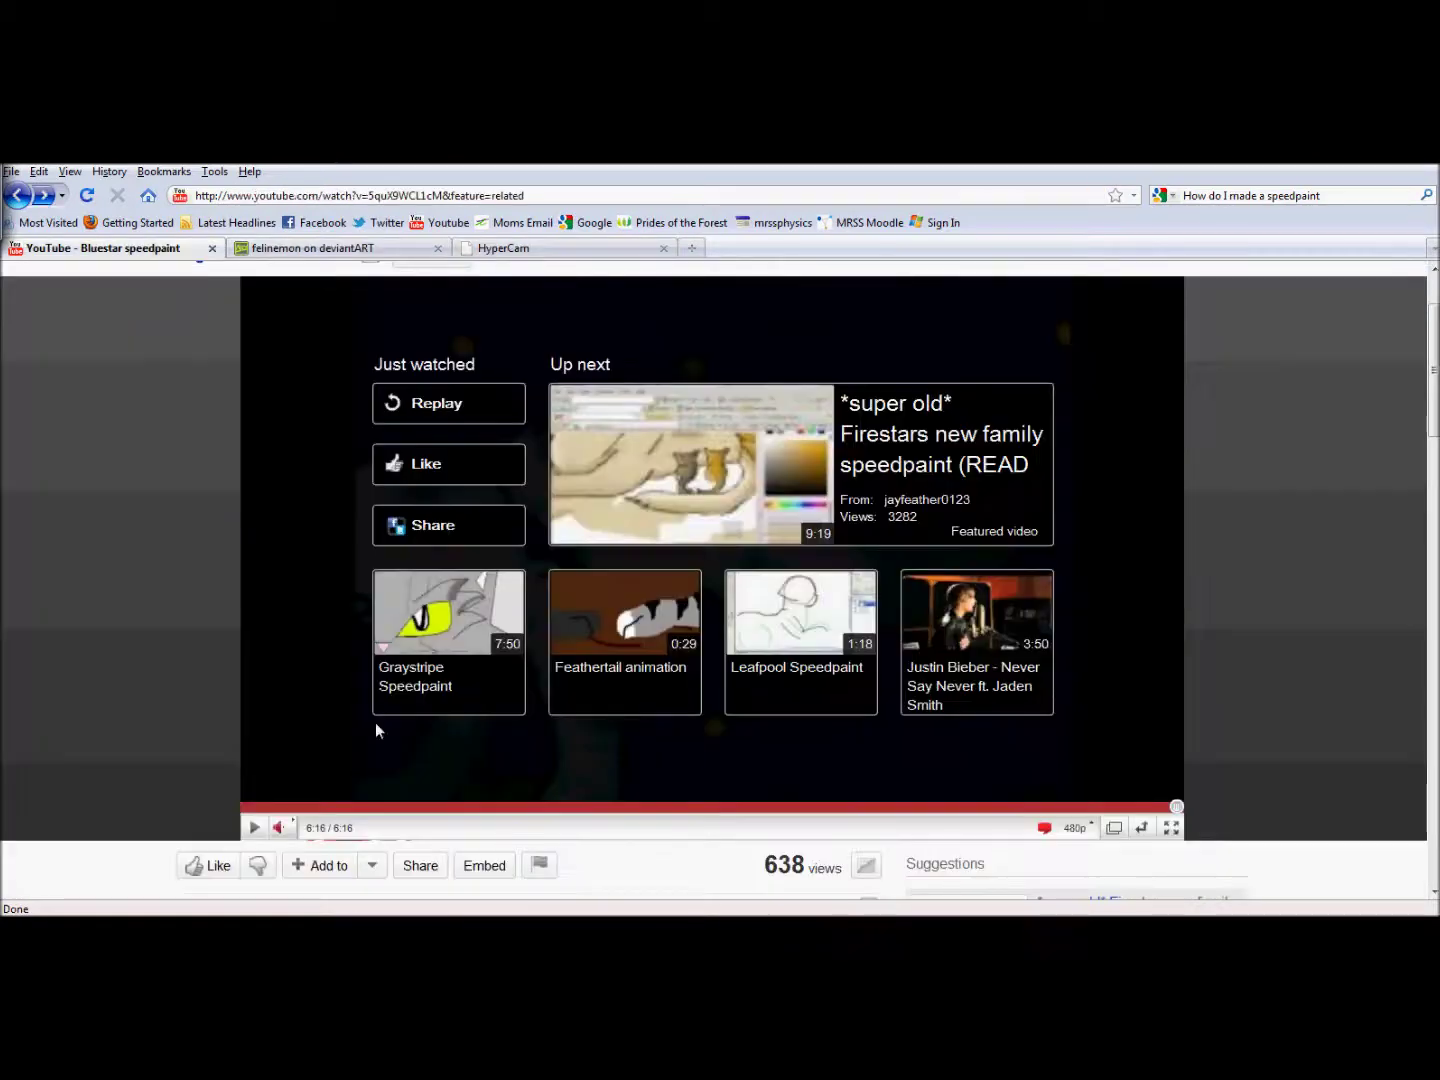
{"action": "left_click", "coordinate": [249, 828]}
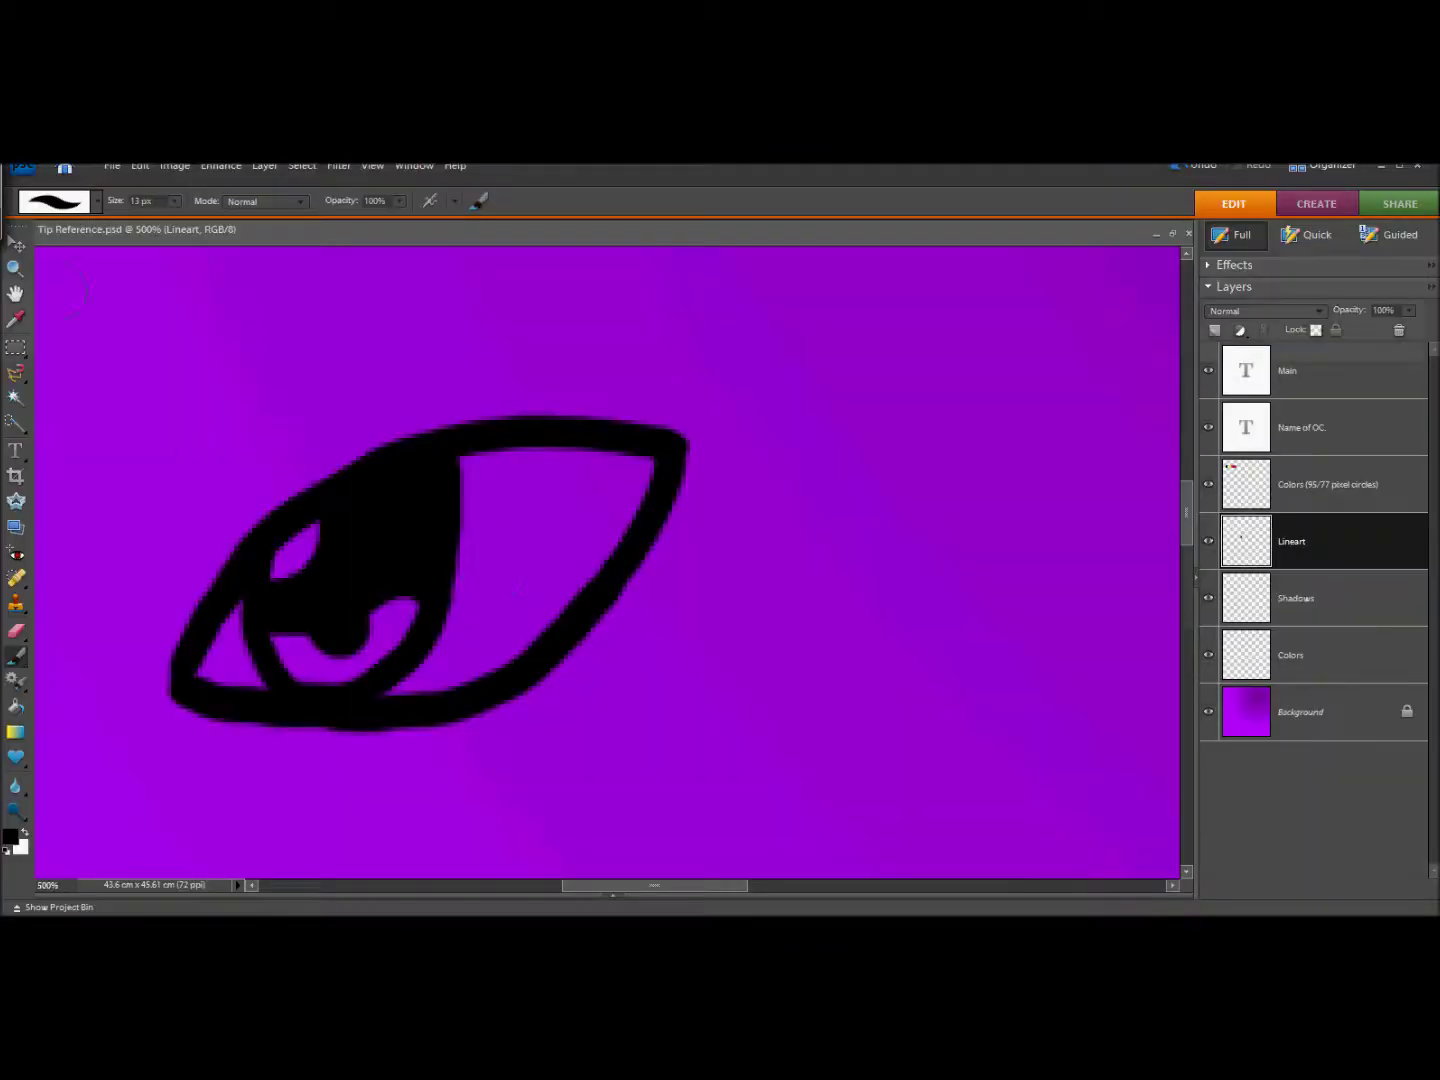
Draw a small rounded nose and an arched closed eye to the left of the open eye.
{"action": "left_click", "coordinate": [14, 269]}
{"action": "left_click", "coordinate": [40, 201]}
{"action": "left_click", "coordinate": [80, 319]}
{"action": "left_click", "coordinate": [190, 556]}
{"action": "left_click", "coordinate": [190, 556]}
{"action": "left_click_drag", "start_coordinate": [697, 891], "coordinate": [544, 891]}
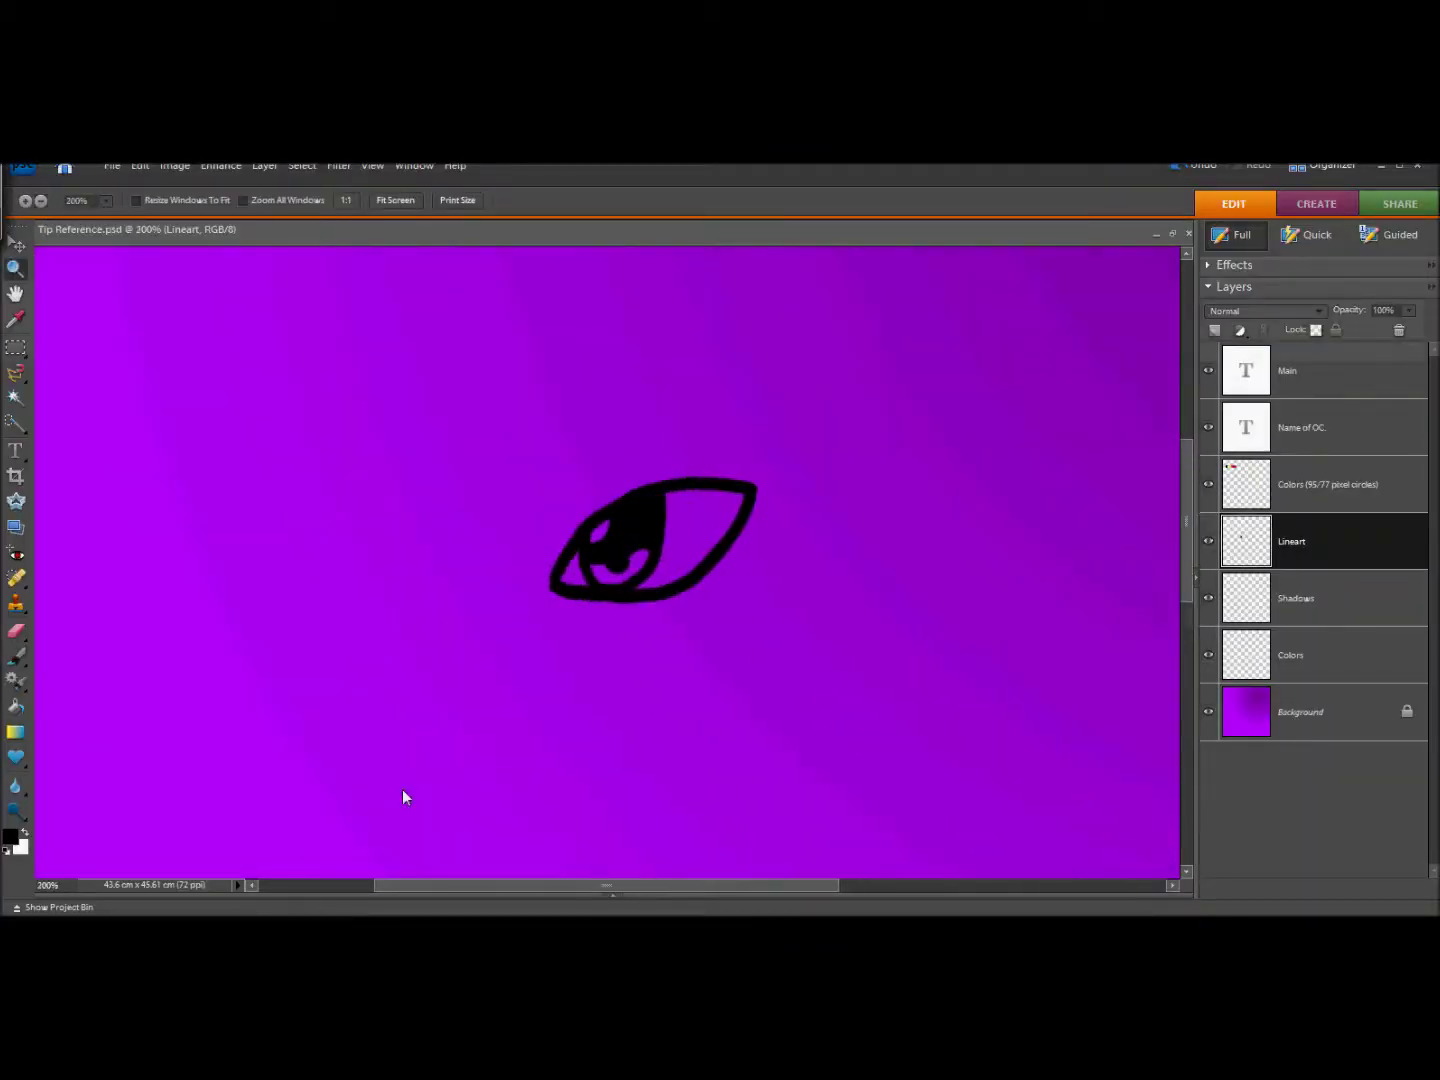
{"action": "key", "text": "b"}
{"action": "left_click_drag", "start_coordinate": [446, 601], "coordinate": [514, 611]}
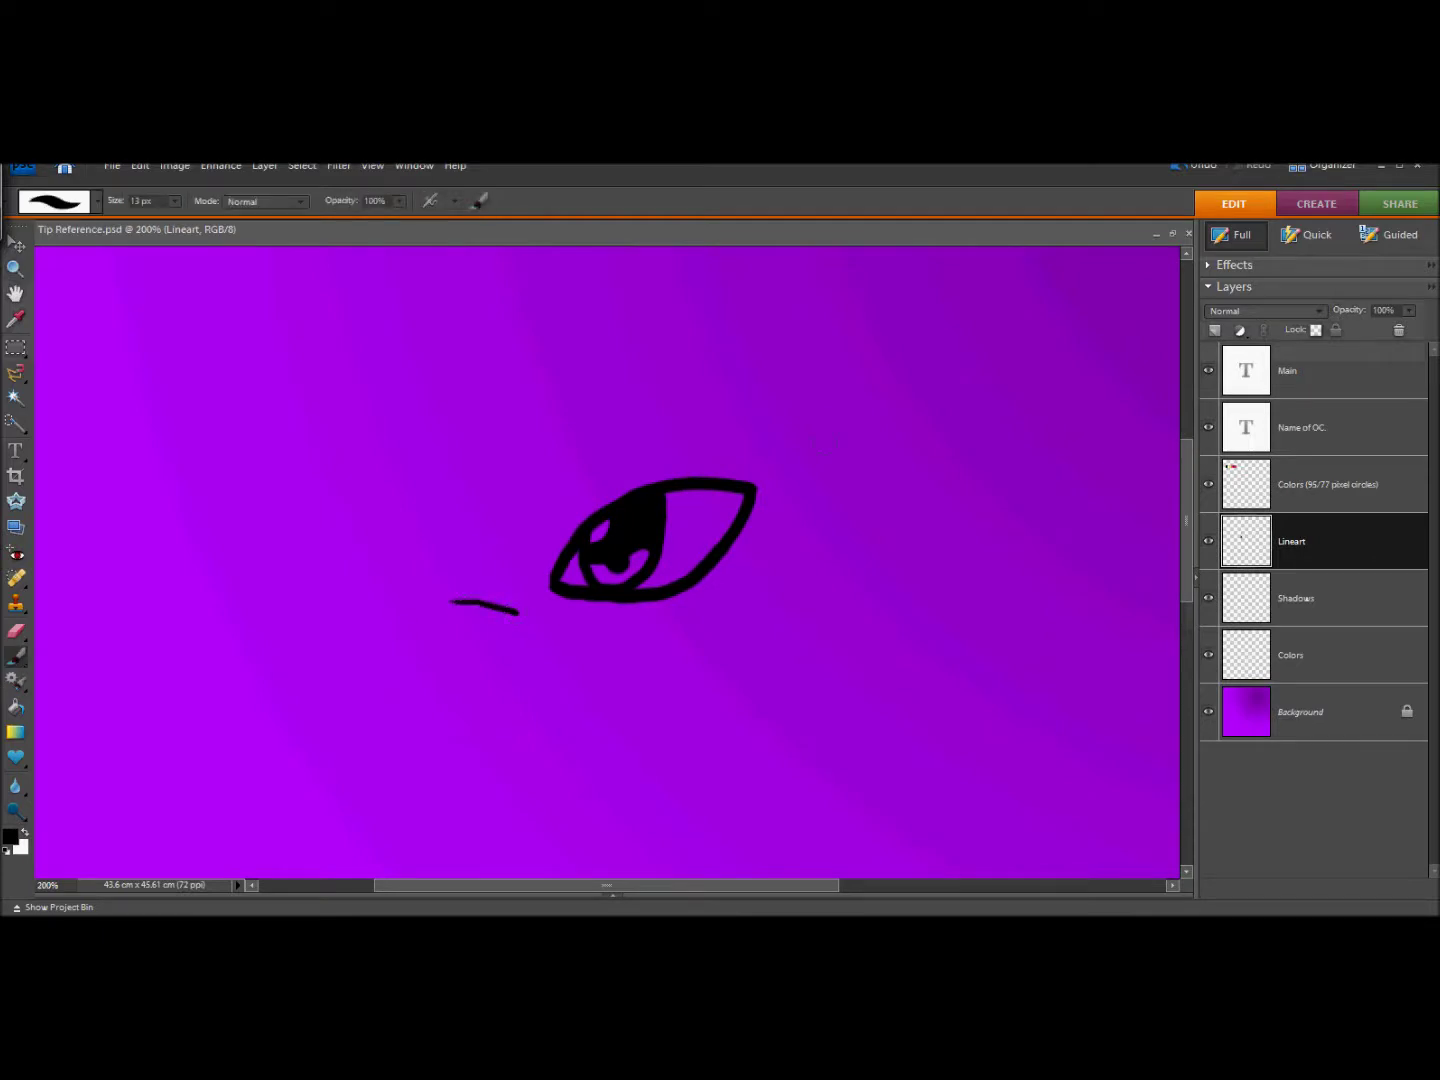
{"action": "key", "text": "ctrl+z"}
{"action": "mouse_move", "coordinate": [464, 598]}
{"action": "left_mouse_down"}
{"action": "mouse_move", "coordinate": [504, 612]}
{"action": "mouse_move", "coordinate": [500, 666]}
{"action": "mouse_move", "coordinate": [526, 679]}
{"action": "mouse_move", "coordinate": [570, 640]}
{"action": "left_mouse_up"}
{"action": "left_click", "coordinate": [1181, 165]}
{"action": "mouse_move", "coordinate": [446, 545]}
{"action": "left_mouse_down"}
{"action": "mouse_move", "coordinate": [410, 519]}
{"action": "mouse_move", "coordinate": [356, 534]}
{"action": "left_mouse_up"}
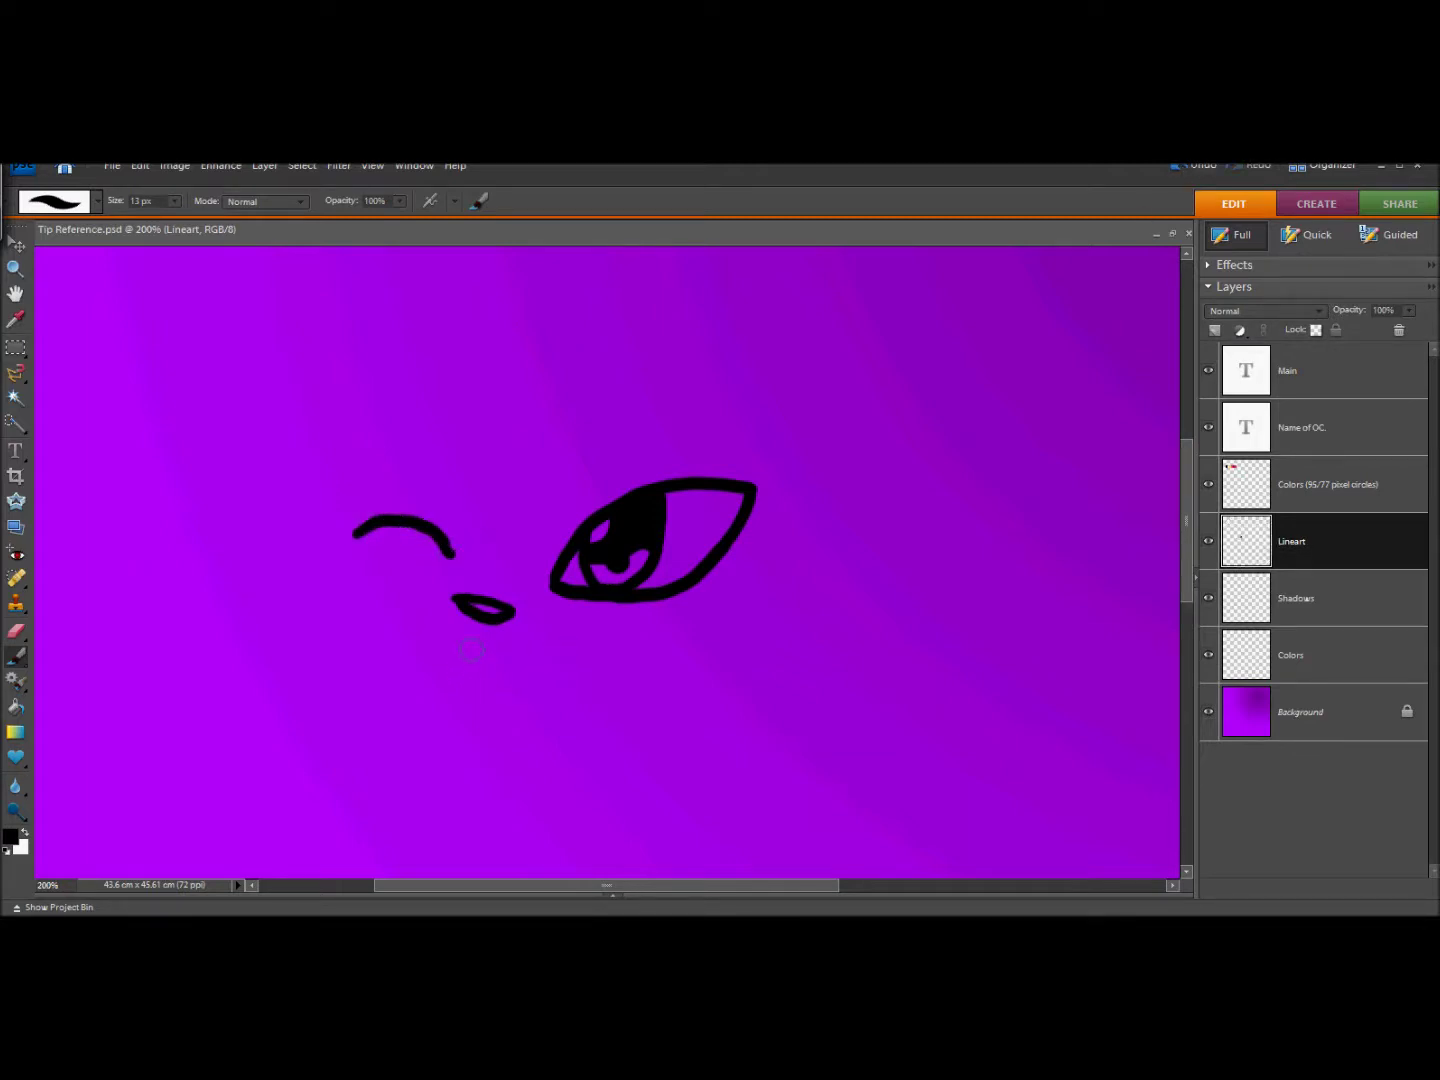
Draw a curved open mouth with a fang and tongue line below the nose.
{"action": "left_click_drag", "start_coordinate": [472, 651], "coordinate": [419, 677]}
{"action": "left_click", "coordinate": [1192, 167]}
{"action": "left_click_drag", "start_coordinate": [538, 689], "coordinate": [562, 658]}
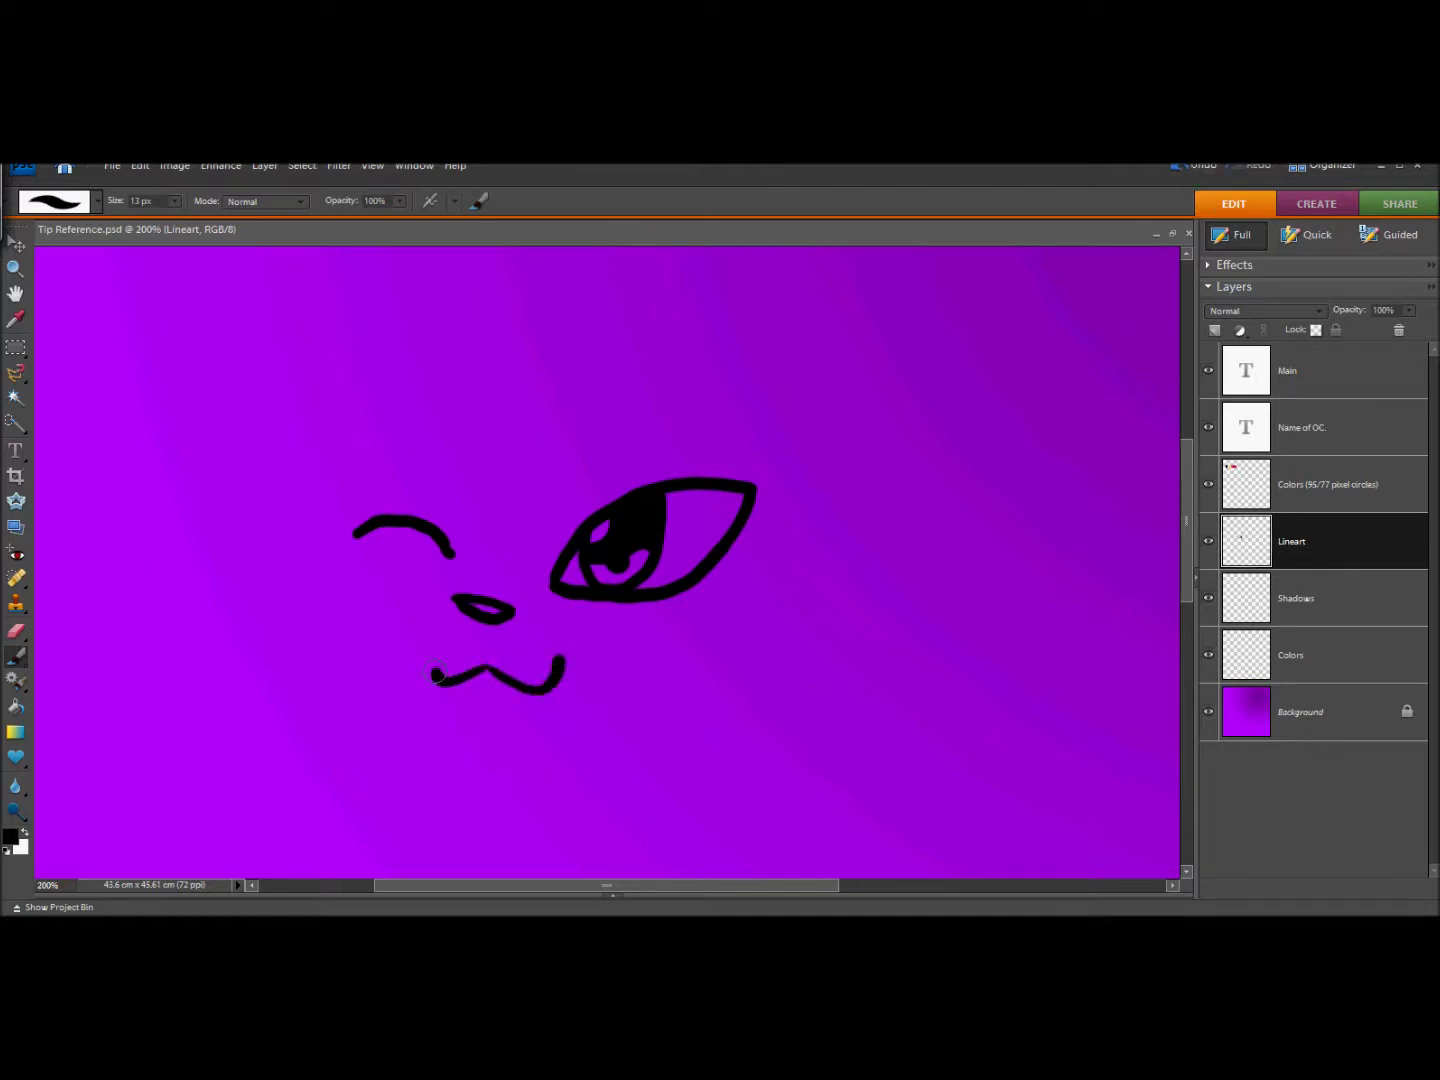
{"action": "mouse_move", "coordinate": [461, 686]}
{"action": "left_mouse_down"}
{"action": "mouse_move", "coordinate": [499, 736]}
{"action": "mouse_move", "coordinate": [536, 688]}
{"action": "mouse_move", "coordinate": [498, 686]}
{"action": "left_mouse_up"}
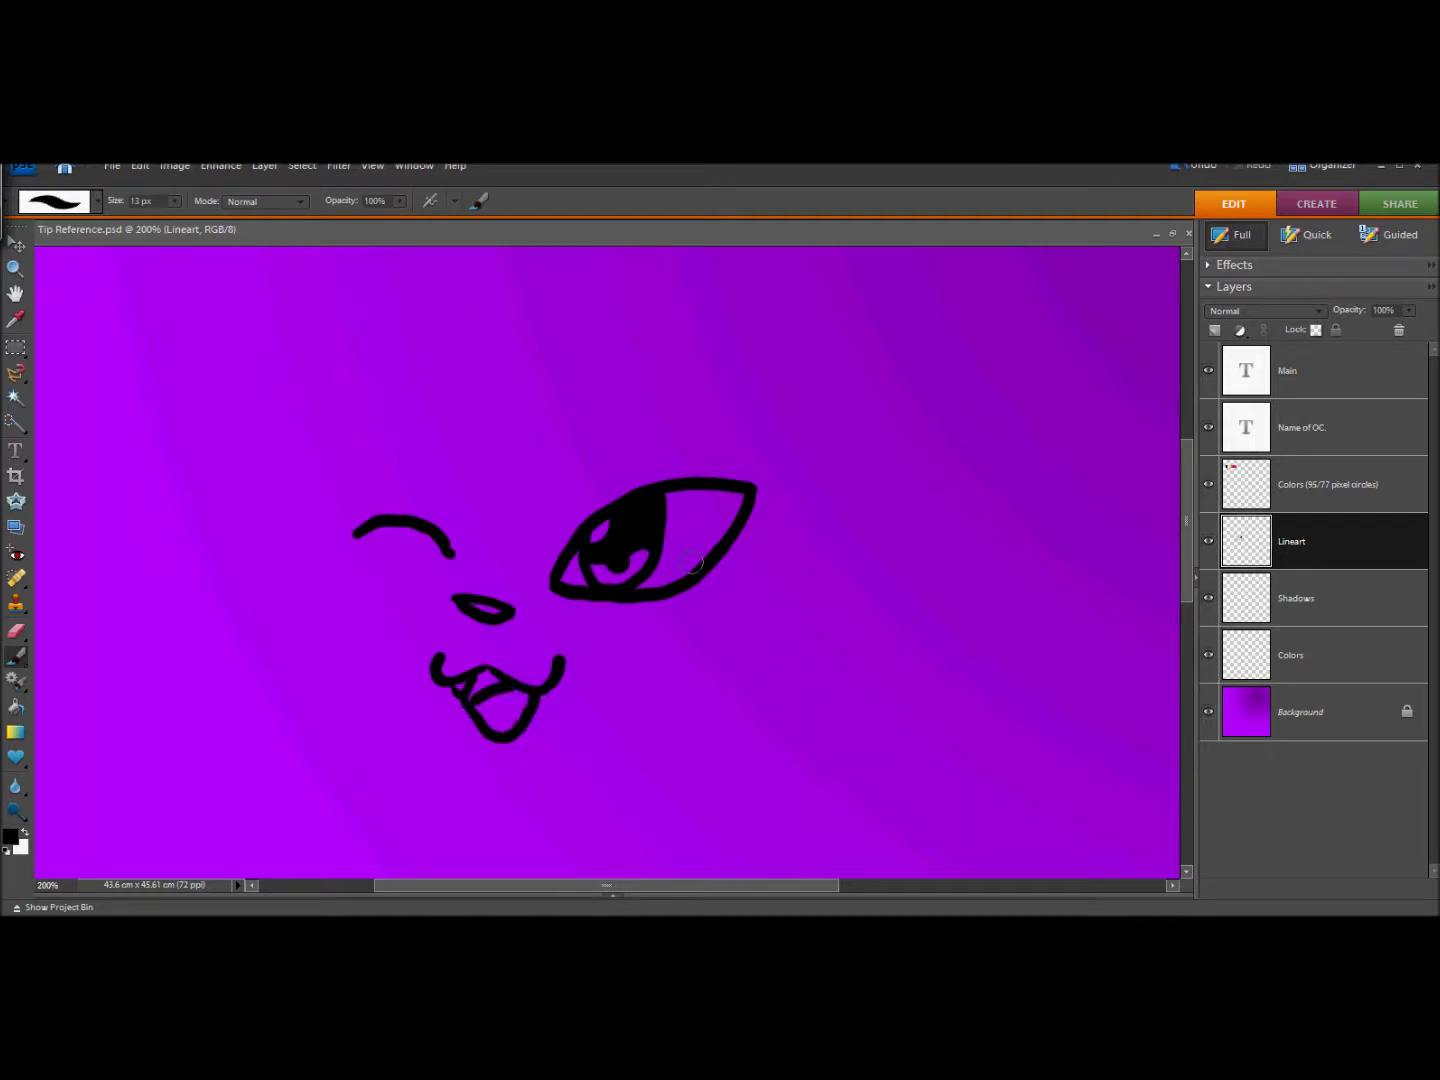
Draw the jawline as a continuous curve from the left cheek around the chin to the right cheek.
{"action": "mouse_move", "coordinate": [320, 635]}
{"action": "left_mouse_down"}
{"action": "mouse_move", "coordinate": [470, 768]}
{"action": "mouse_move", "coordinate": [517, 788]}
{"action": "left_mouse_up"}
{"action": "left_click", "coordinate": [1183, 166]}
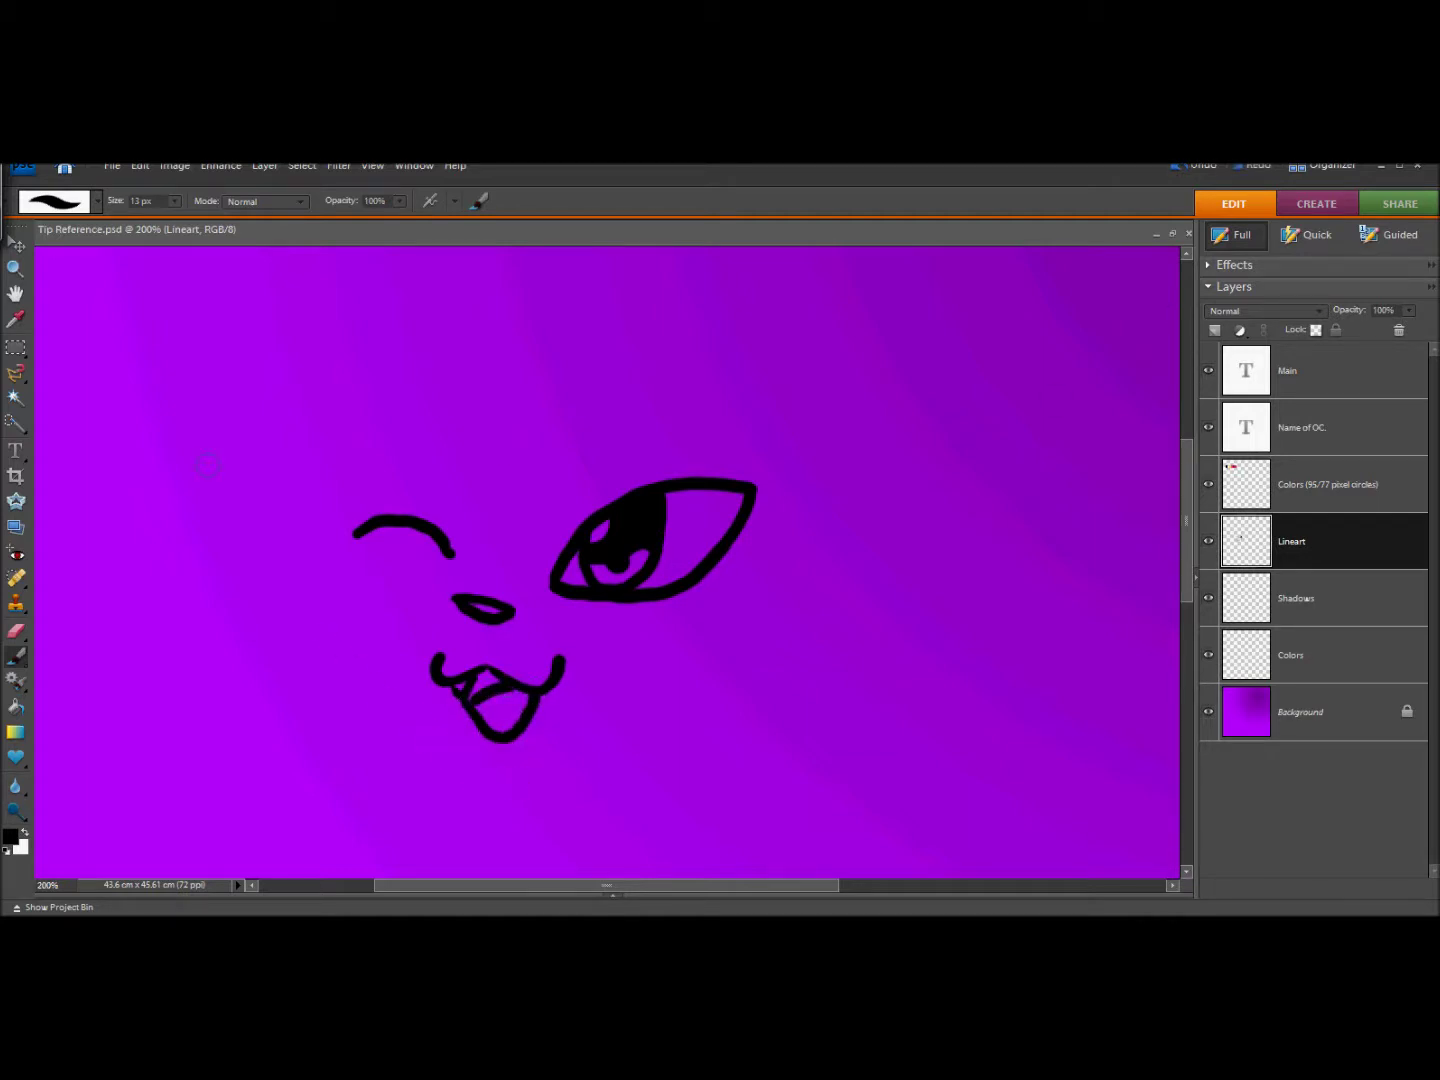
{"action": "left_click", "coordinate": [14, 269]}
{"action": "left_click", "coordinate": [23, 203]}
{"action": "left_click", "coordinate": [1004, 175]}
{"action": "left_click", "coordinate": [590, 590]}
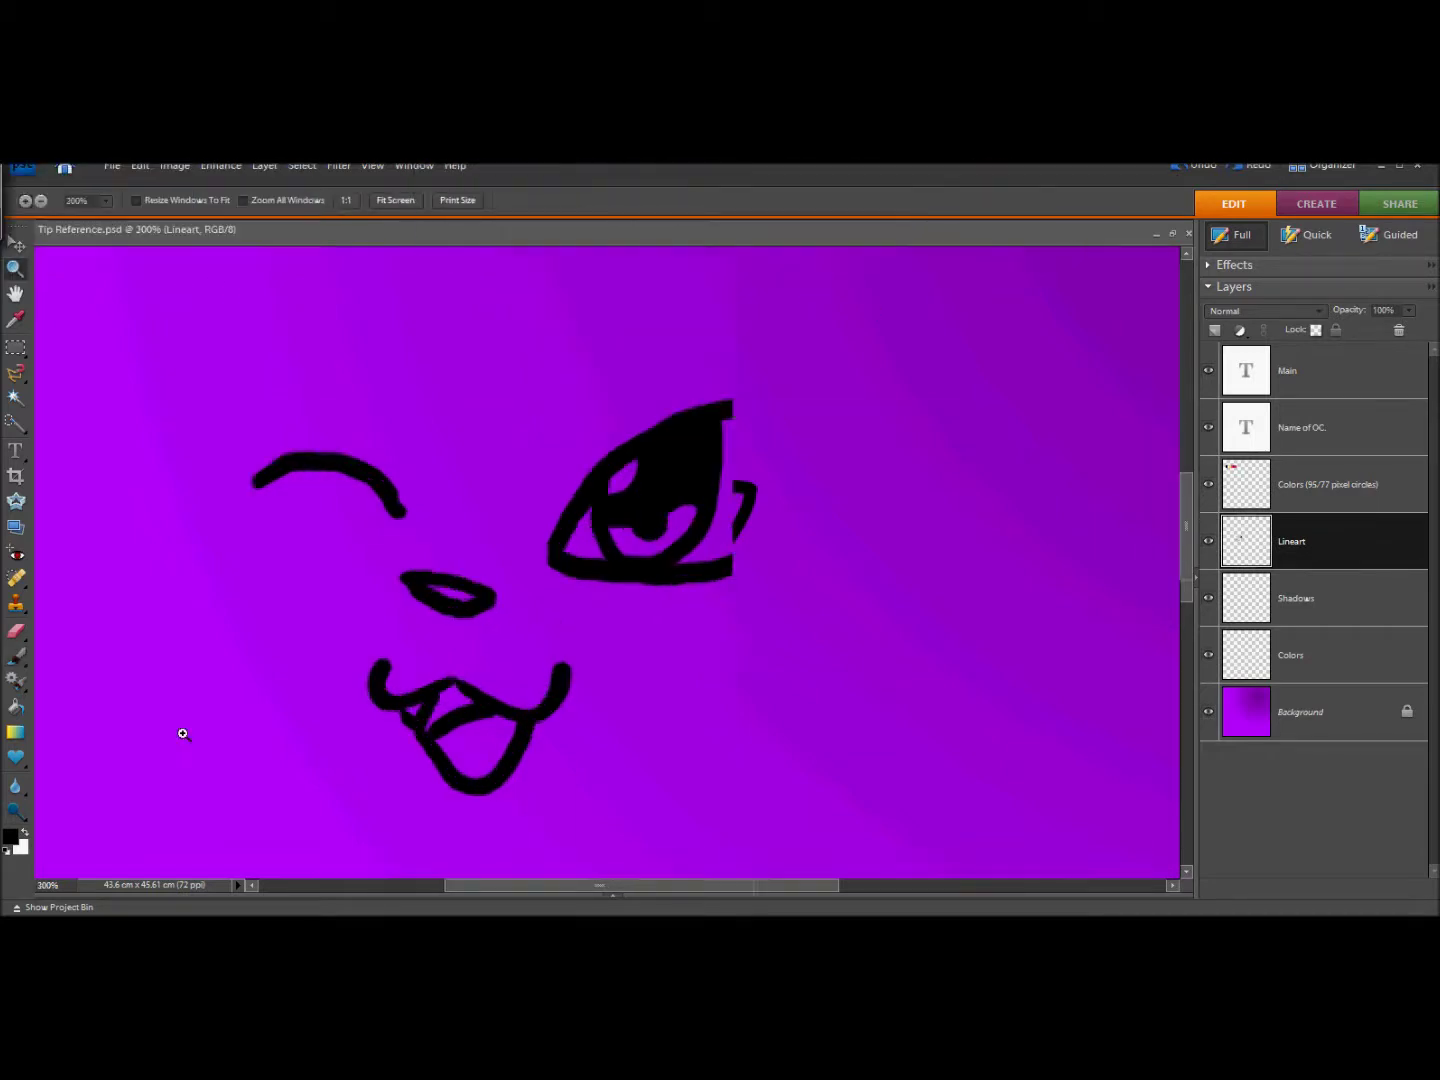
{"action": "left_click", "coordinate": [15, 630]}
{"action": "left_click_drag", "start_coordinate": [1189, 532], "coordinate": [1190, 563]}
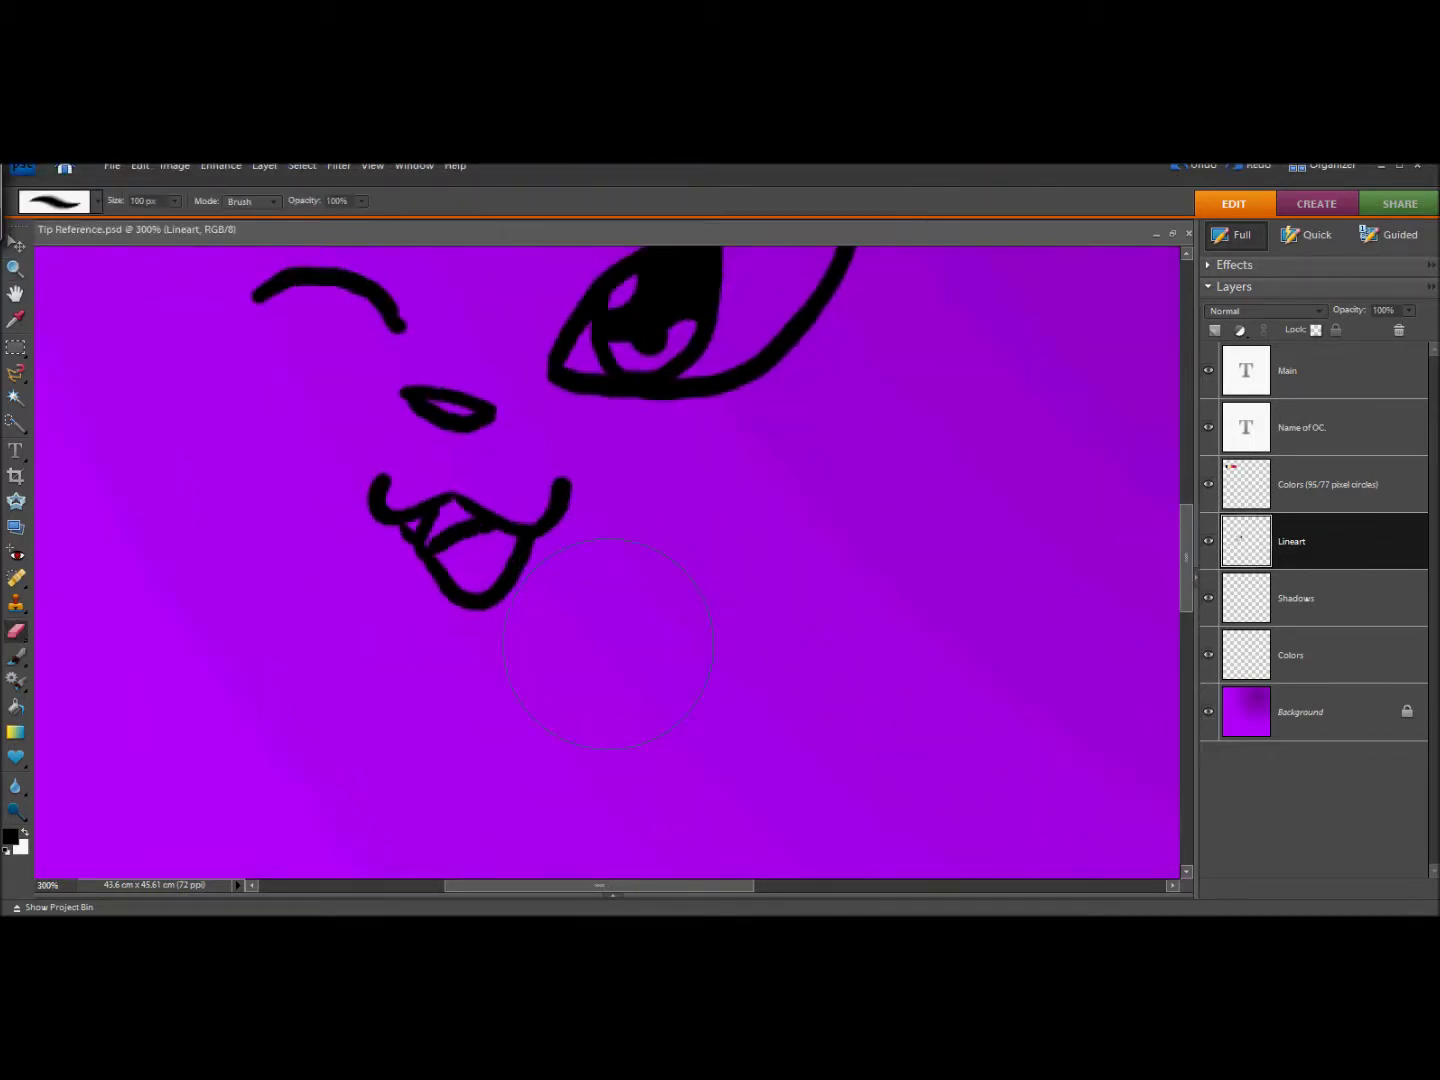
{"action": "left_click", "coordinate": [16, 656]}
{"action": "mouse_move", "coordinate": [553, 645]}
{"action": "left_mouse_down"}
{"action": "mouse_move", "coordinate": [806, 529]}
{"action": "mouse_move", "coordinate": [921, 402]}
{"action": "left_mouse_up"}
{"action": "mouse_move", "coordinate": [232, 303]}
{"action": "left_mouse_down"}
{"action": "mouse_move", "coordinate": [227, 410]}
{"action": "mouse_move", "coordinate": [245, 497]}
{"action": "left_mouse_up"}
{"action": "left_click", "coordinate": [1193, 167]}
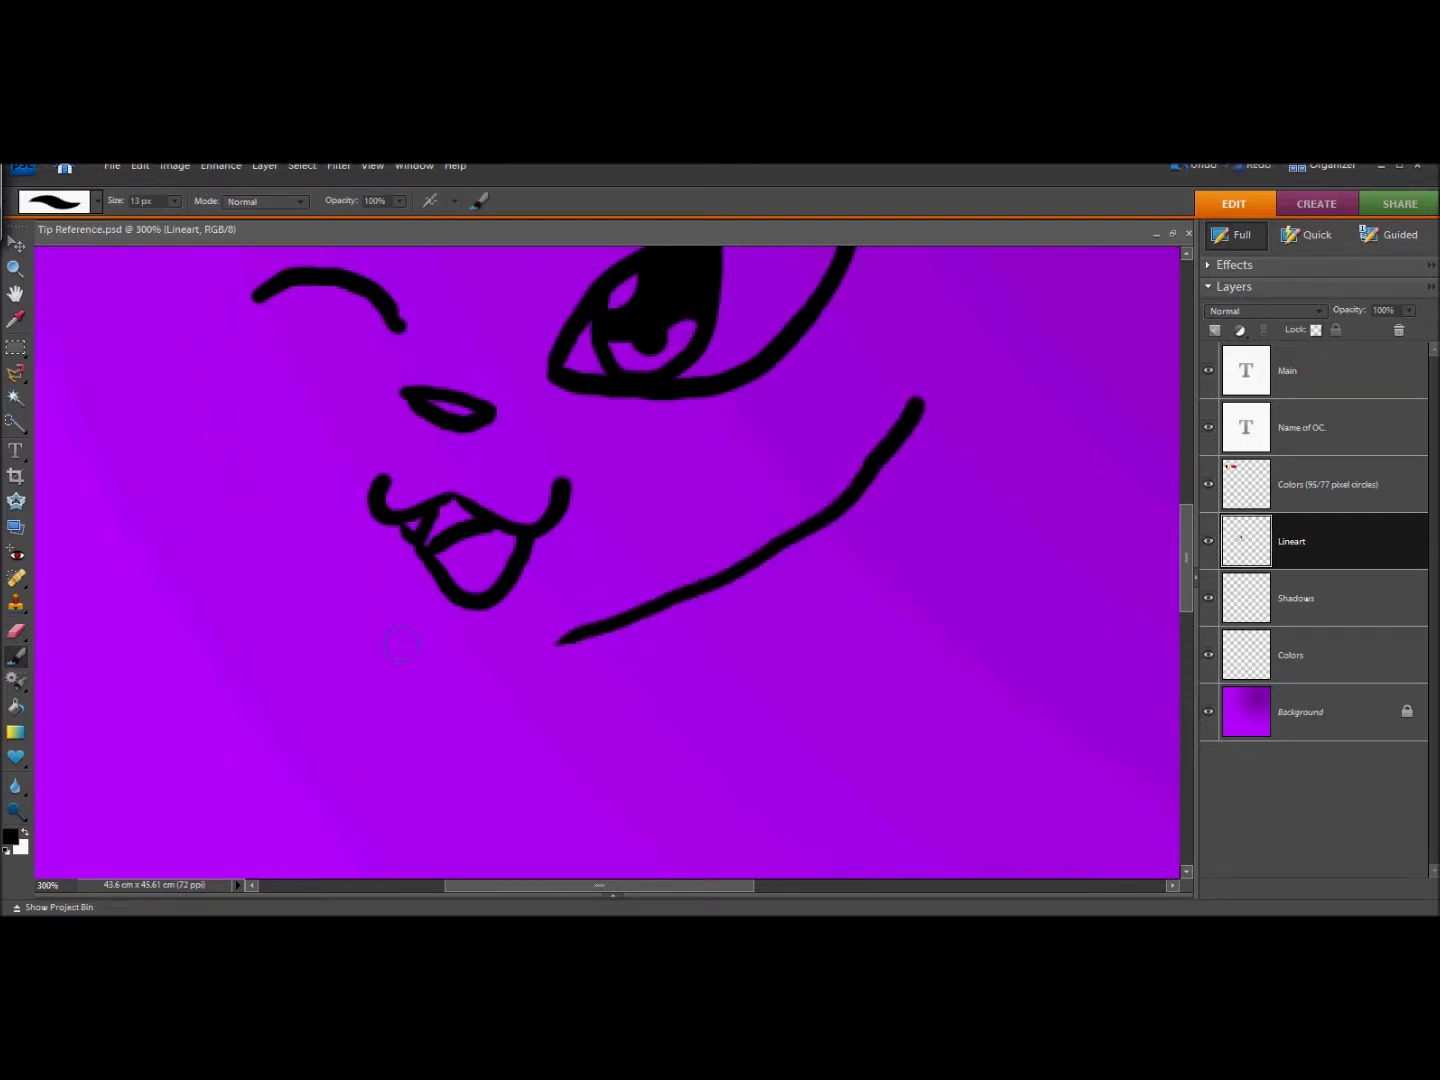
{"action": "mouse_move", "coordinate": [247, 452]}
{"action": "left_mouse_down"}
{"action": "mouse_move", "coordinate": [431, 633]}
{"action": "mouse_move", "coordinate": [485, 653]}
{"action": "mouse_move", "coordinate": [575, 636]}
{"action": "left_mouse_up"}
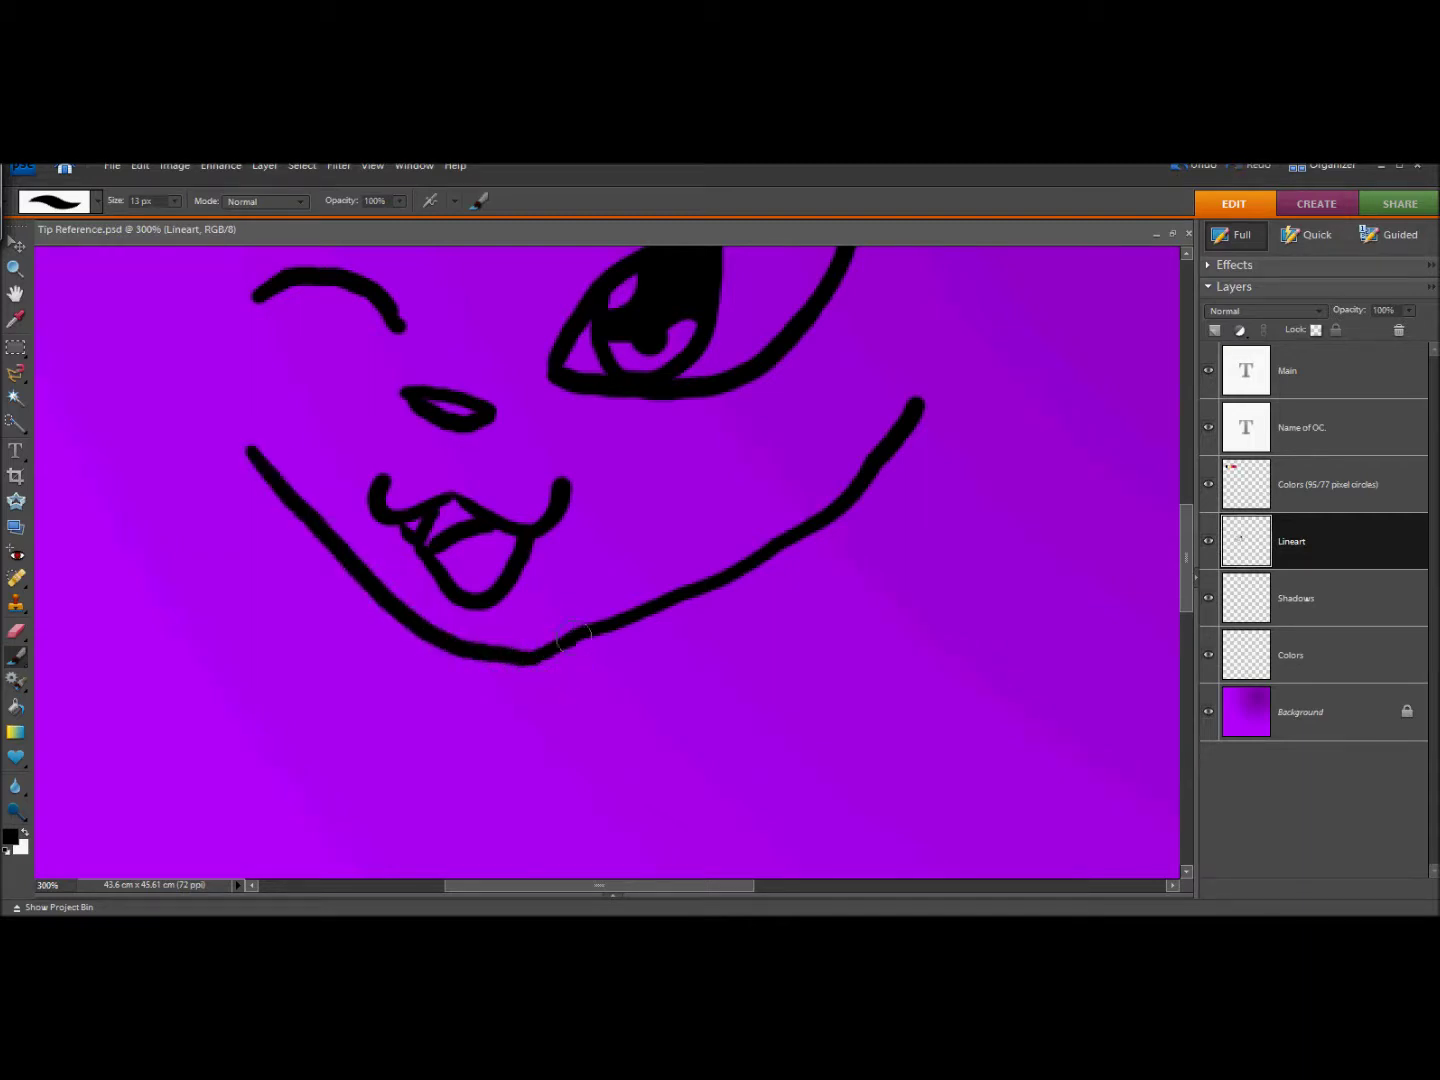
Draw the rounded top of the head from the left cheek over to above the open eye.
{"action": "left_click_drag", "start_coordinate": [1187, 535], "coordinate": [1187, 511]}
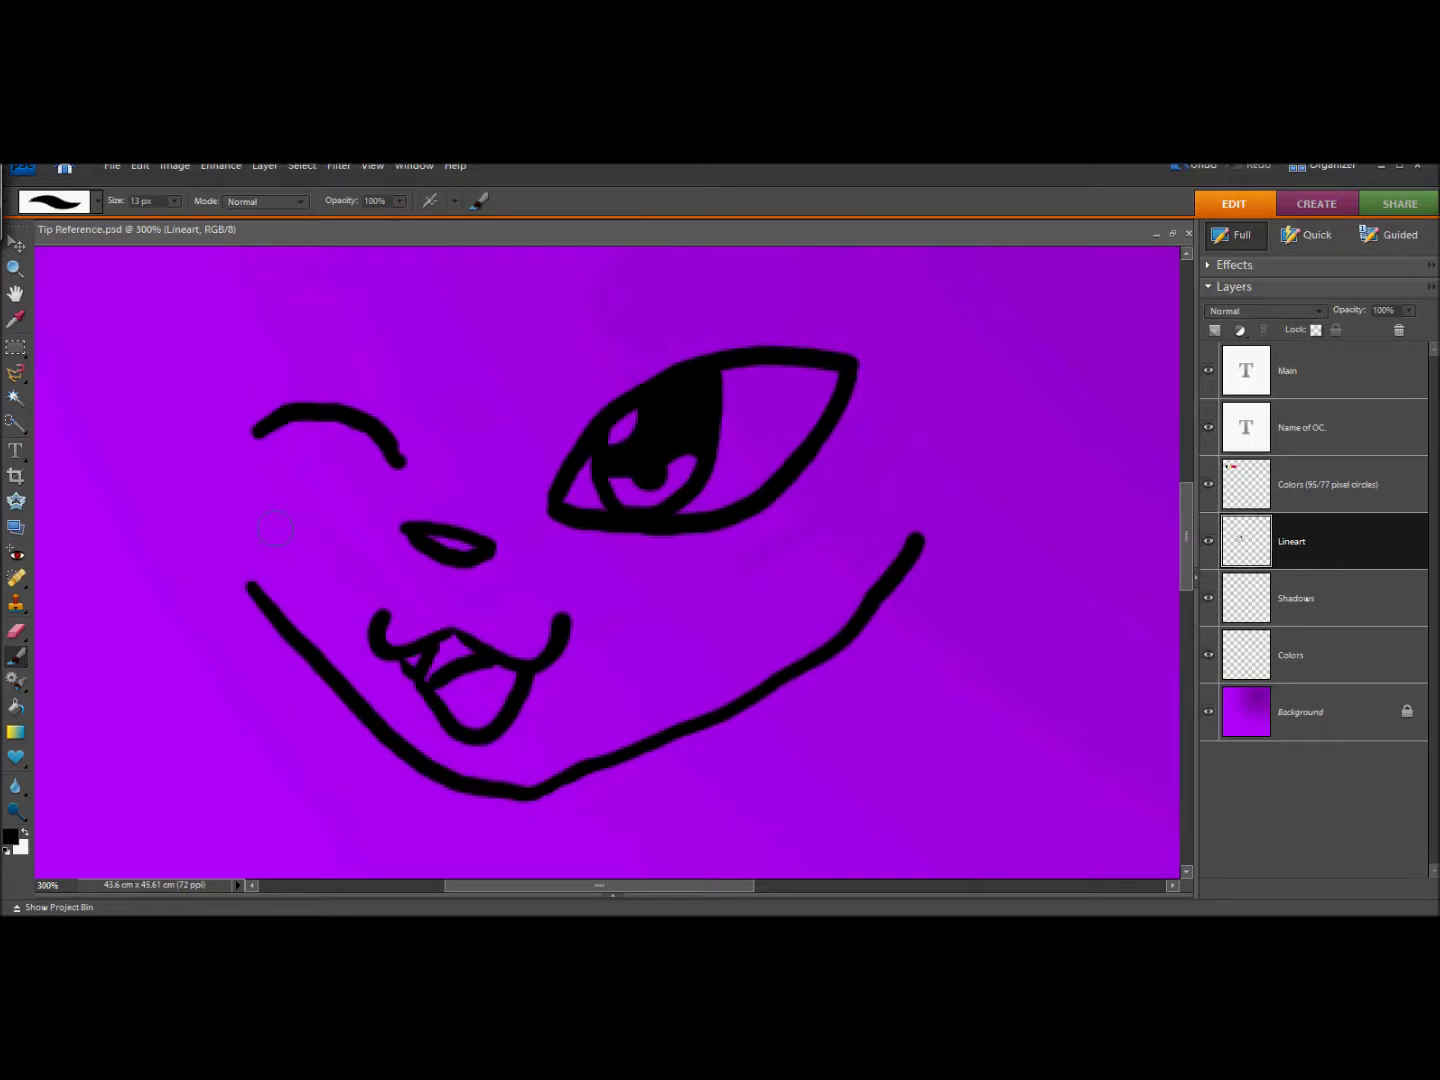
{"action": "mouse_move", "coordinate": [260, 600]}
{"action": "left_mouse_down"}
{"action": "mouse_move", "coordinate": [240, 437]}
{"action": "mouse_move", "coordinate": [290, 301]}
{"action": "mouse_move", "coordinate": [514, 201]}
{"action": "mouse_move", "coordinate": [860, 295]}
{"action": "left_mouse_up"}
{"action": "mouse_move", "coordinate": [1186, 555]}
{"action": "left_mouse_down"}
{"action": "mouse_move", "coordinate": [1186, 535]}
{"action": "mouse_move", "coordinate": [1193, 553]}
{"action": "left_mouse_up"}
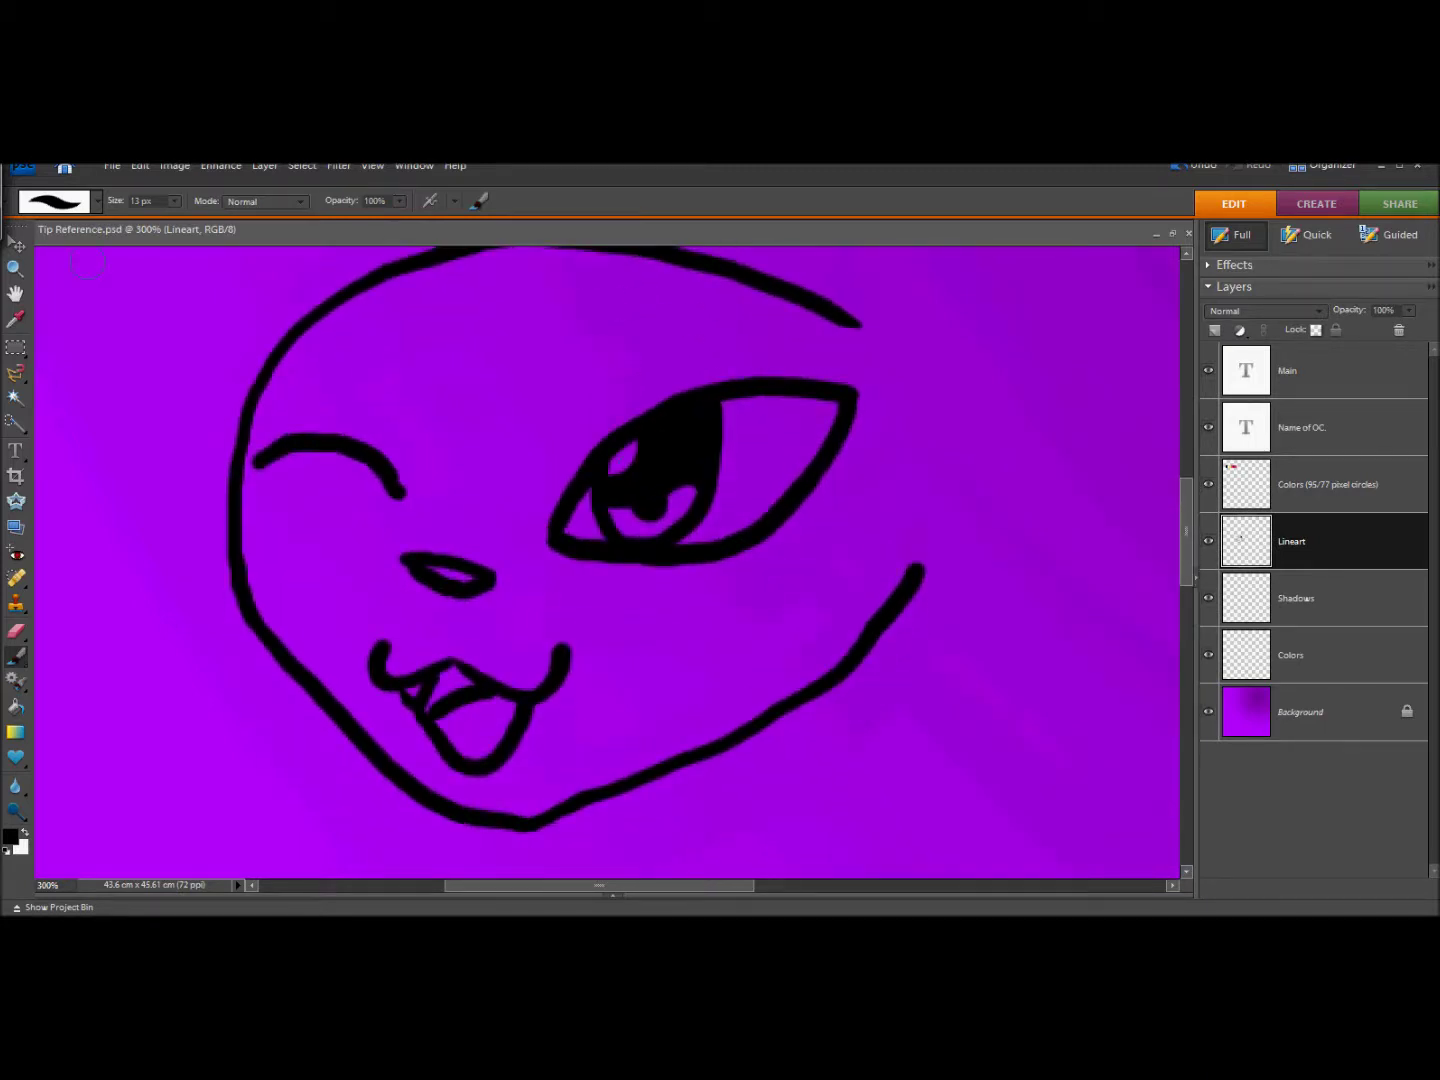
Draw a large pointed ear from the top of the head down to the right cheek, retrying its shape.
{"action": "double_click", "coordinate": [23, 262]}
{"action": "left_click_drag", "start_coordinate": [105, 201], "coordinate": [139, 232]}
{"action": "left_click", "coordinate": [16, 655]}
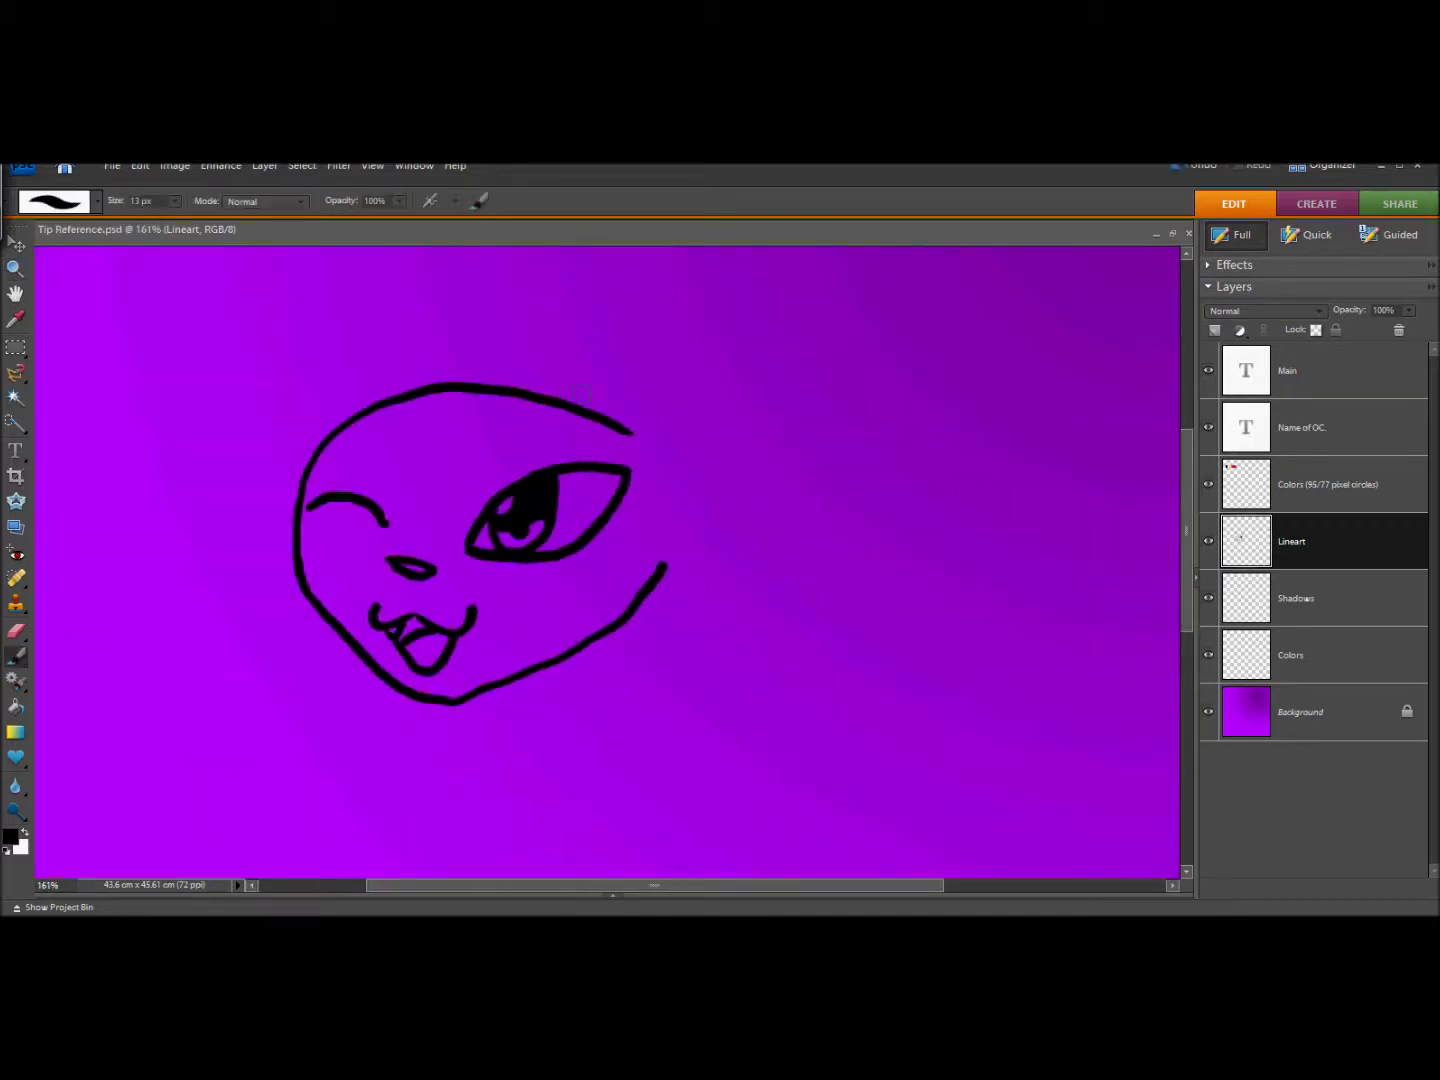
{"action": "mouse_move", "coordinate": [537, 399]}
{"action": "left_mouse_down"}
{"action": "mouse_move", "coordinate": [596, 343]}
{"action": "mouse_move", "coordinate": [716, 285]}
{"action": "left_mouse_up"}
{"action": "key", "text": "ctrl+z"}
{"action": "mouse_move", "coordinate": [557, 391]}
{"action": "left_mouse_down"}
{"action": "mouse_move", "coordinate": [682, 337]}
{"action": "mouse_move", "coordinate": [685, 483]}
{"action": "mouse_move", "coordinate": [660, 556]}
{"action": "left_mouse_up"}
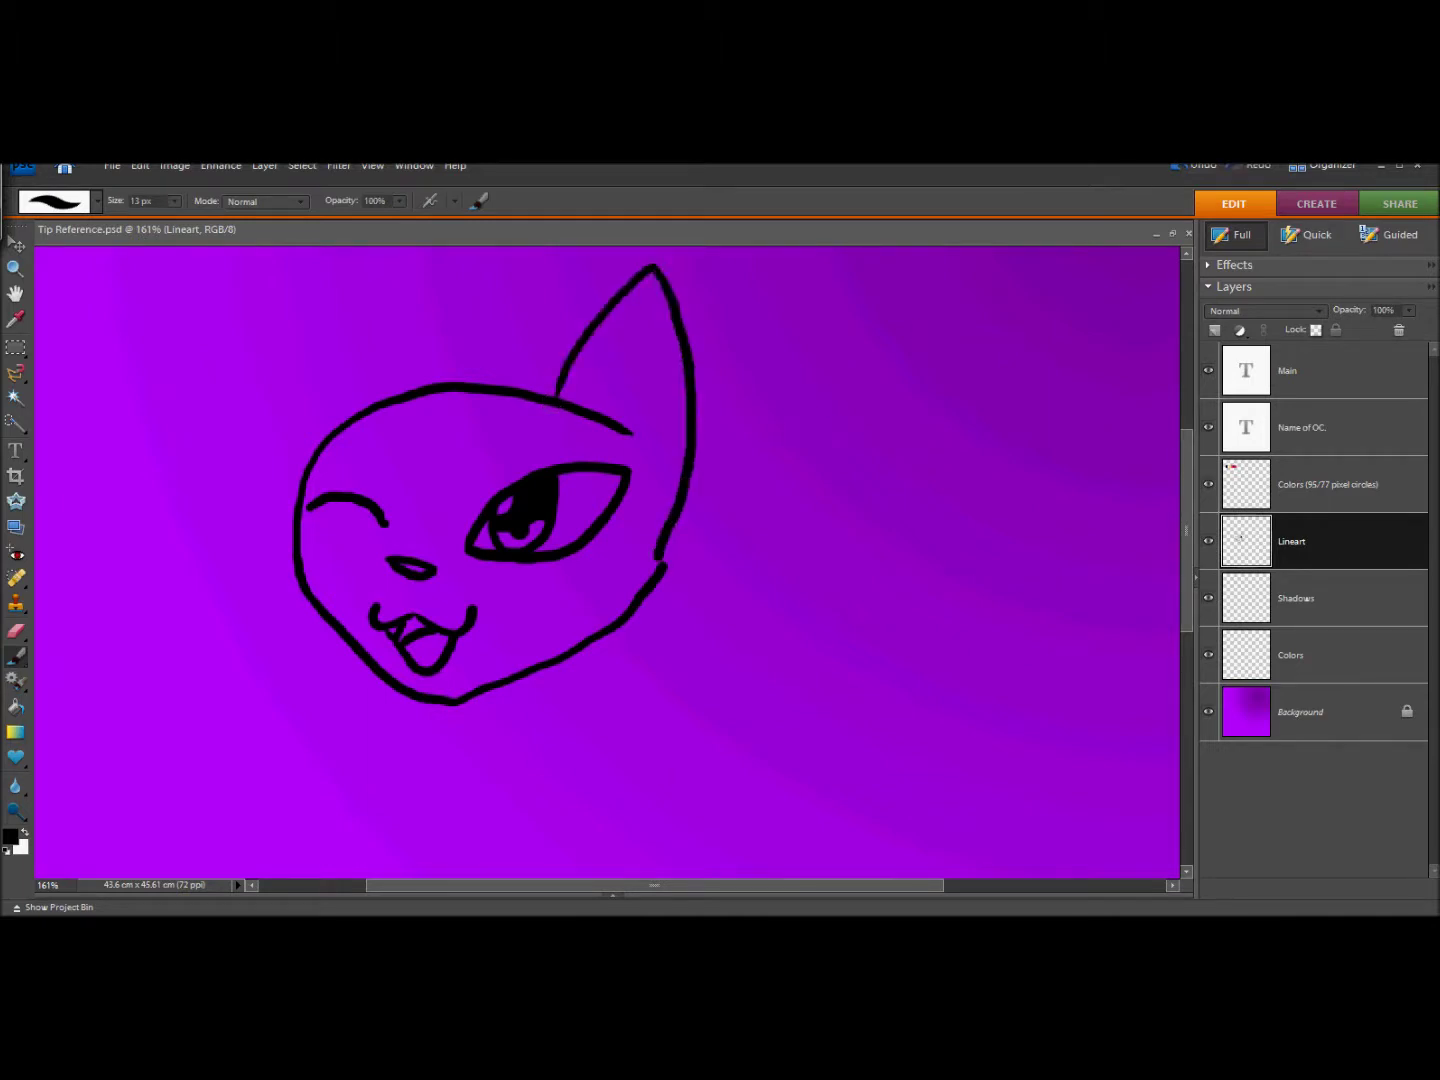
{"action": "key", "text": "ctrl+z"}
{"action": "mouse_move", "coordinate": [553, 400]}
{"action": "left_mouse_down"}
{"action": "mouse_move", "coordinate": [696, 280]}
{"action": "mouse_move", "coordinate": [722, 347]}
{"action": "mouse_move", "coordinate": [678, 569]}
{"action": "mouse_move", "coordinate": [641, 599]}
{"action": "left_mouse_up"}
Draw a smaller pointed left ear with inner lines and handwrite "meh" beside the head.
{"action": "mouse_move", "coordinate": [368, 410]}
{"action": "left_mouse_down"}
{"action": "mouse_move", "coordinate": [421, 300]}
{"action": "mouse_move", "coordinate": [487, 382]}
{"action": "left_mouse_up"}
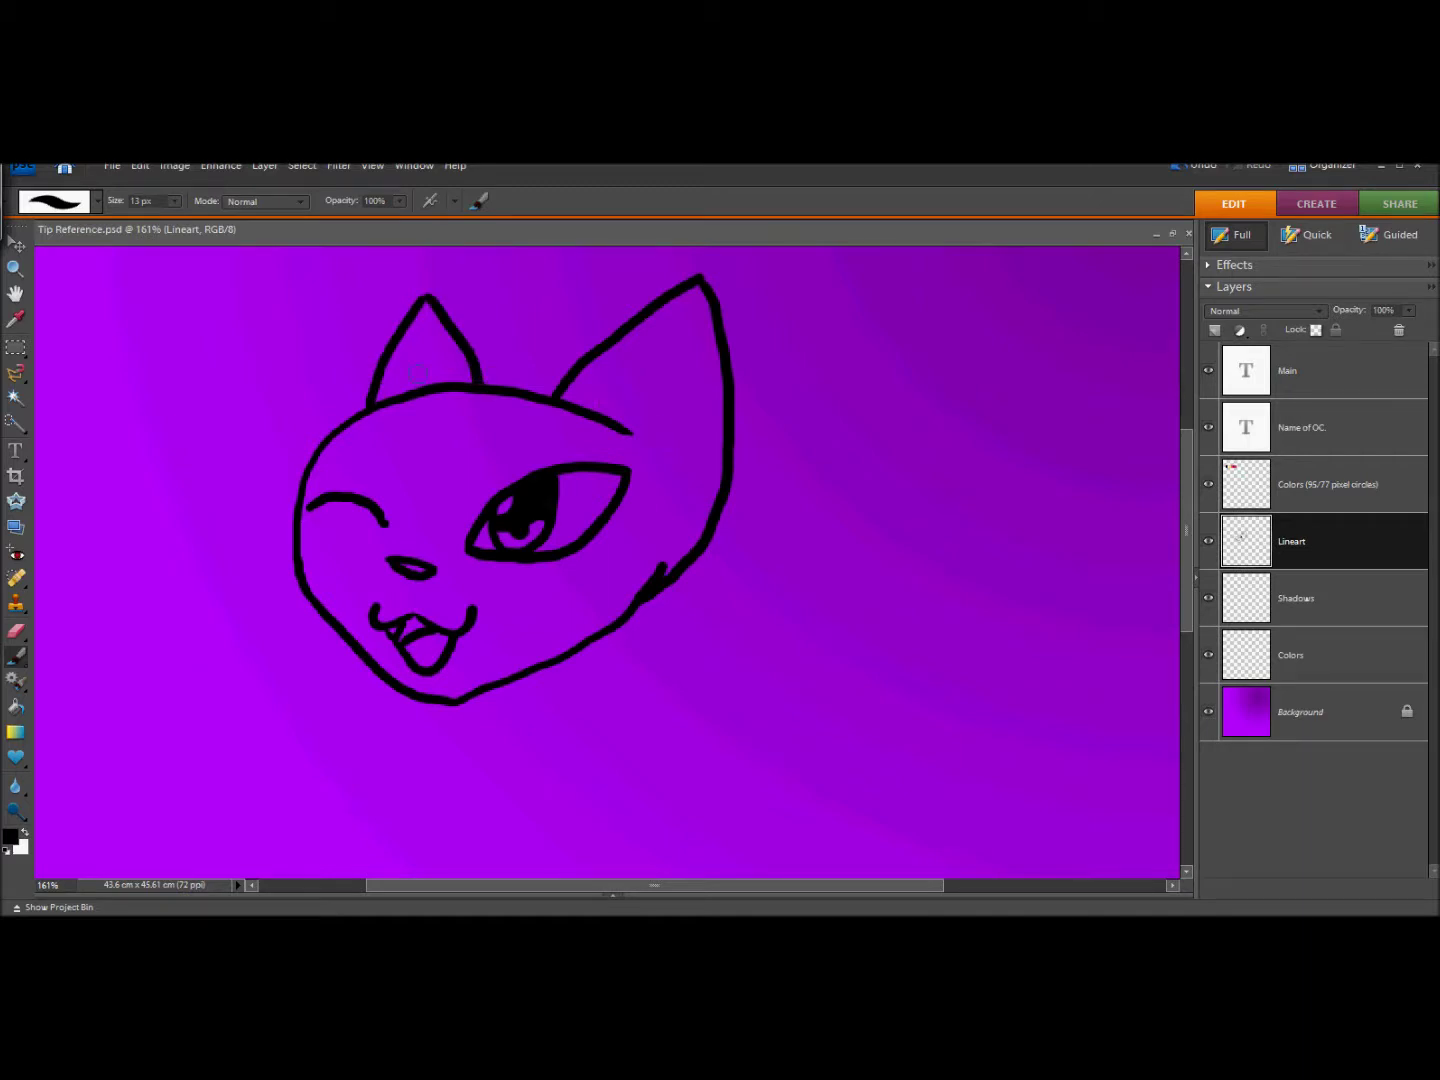
{"action": "mouse_move", "coordinate": [433, 388]}
{"action": "left_mouse_down"}
{"action": "mouse_move", "coordinate": [428, 315]}
{"action": "mouse_move", "coordinate": [402, 373]}
{"action": "left_mouse_up"}
{"action": "mouse_move", "coordinate": [806, 463]}
{"action": "left_mouse_down"}
{"action": "mouse_move", "coordinate": [829, 446]}
{"action": "mouse_move", "coordinate": [835, 463]}
{"action": "left_mouse_up"}
{"action": "left_click_drag", "start_coordinate": [849, 442], "coordinate": [893, 456]}
{"action": "left_click_drag", "start_coordinate": [916, 377], "coordinate": [968, 436]}
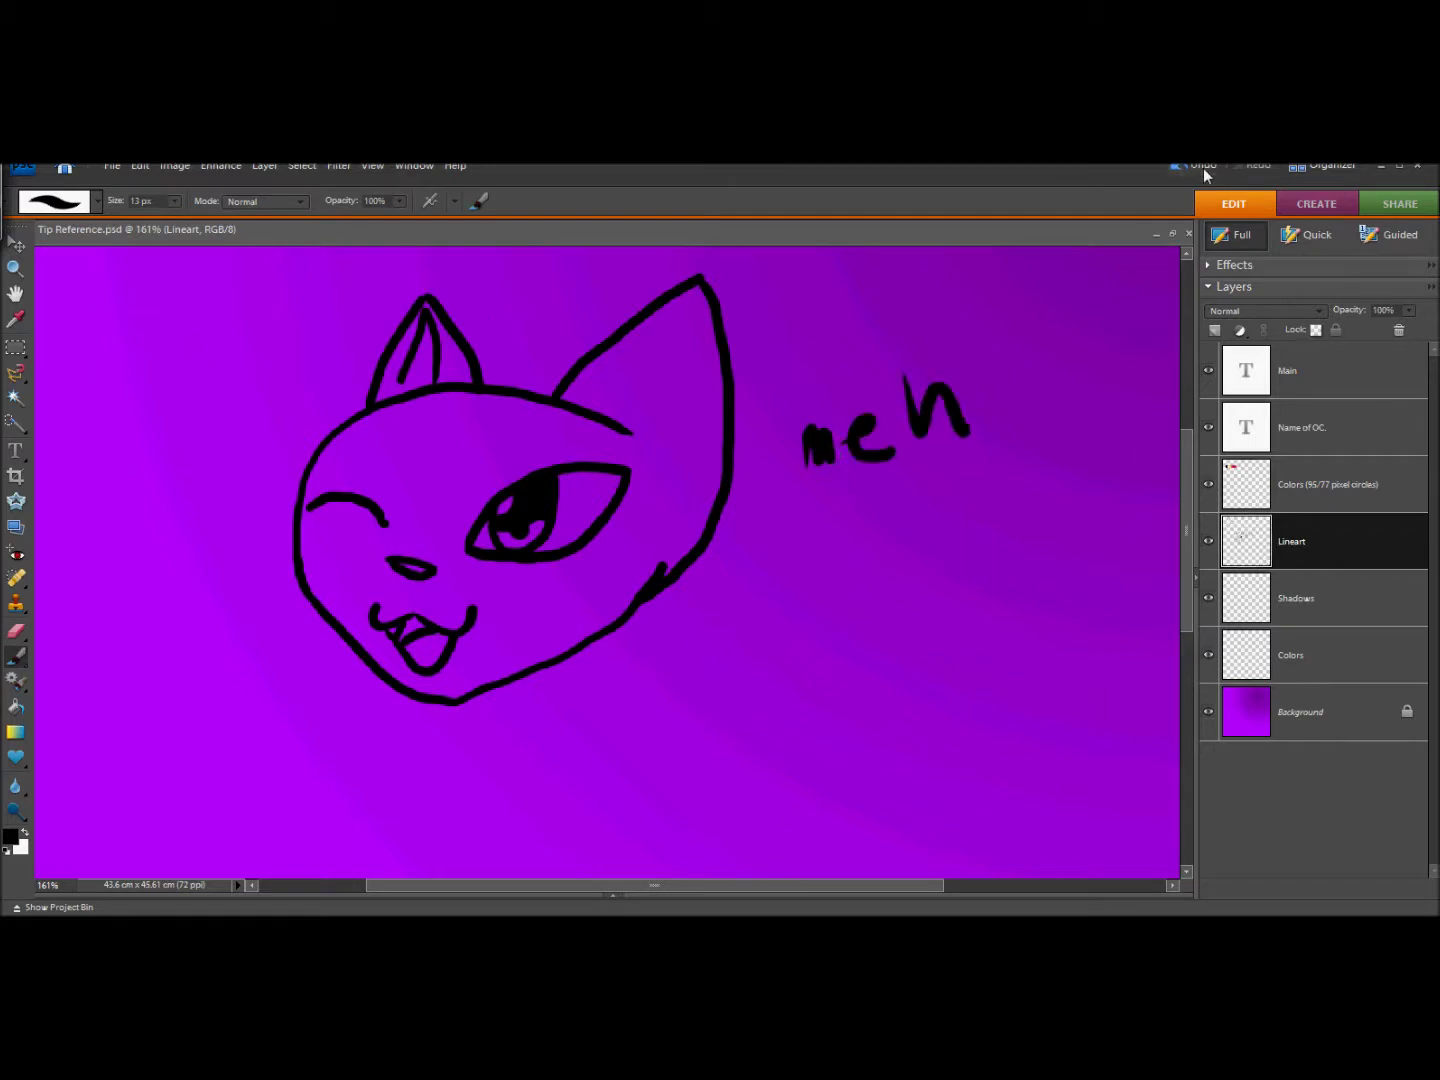
Undo the "meh" lettering and both ears, leaving only the face and head outline.
{"action": "left_click", "coordinate": [1201, 168]}
{"action": "left_click", "coordinate": [1197, 168]}
{"action": "left_click", "coordinate": [1190, 172]}
{"action": "left_click", "coordinate": [1191, 170]}
{"action": "left_click", "coordinate": [1190, 170]}
{"action": "left_click", "coordinate": [1190, 169]}
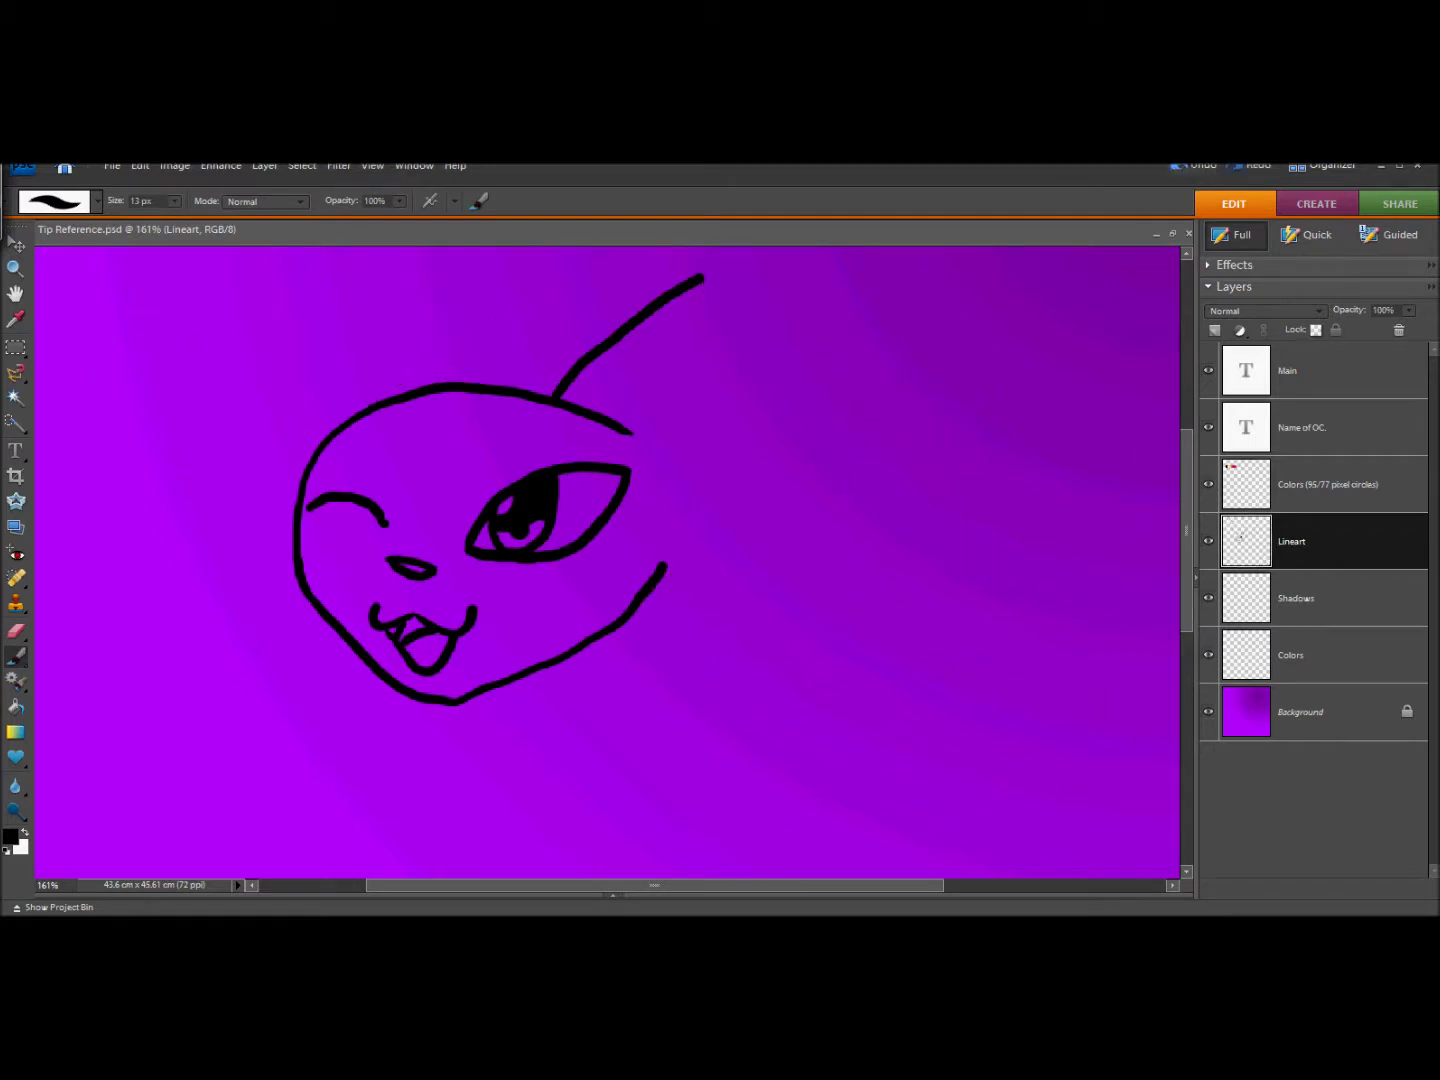
{"action": "left_click", "coordinate": [1190, 170]}
{"action": "mouse_move", "coordinate": [551, 398]}
{"action": "left_mouse_down"}
{"action": "mouse_move", "coordinate": [757, 338]}
{"action": "mouse_move", "coordinate": [744, 451]}
{"action": "mouse_move", "coordinate": [669, 572]}
{"action": "left_mouse_up"}
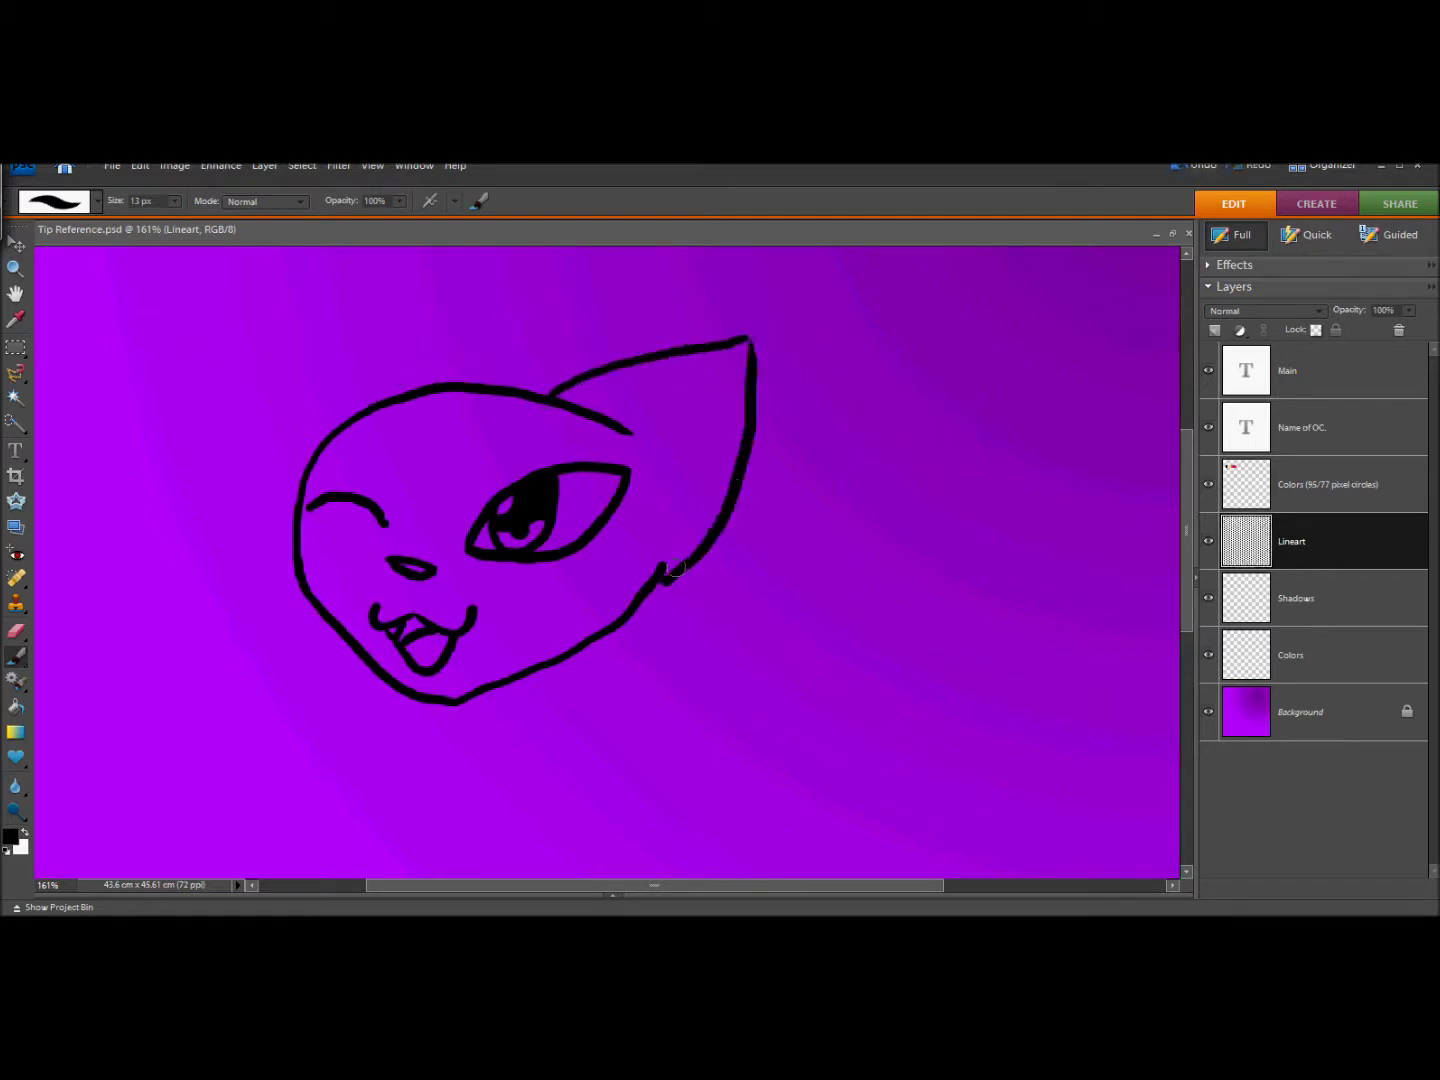
{"action": "left_click", "coordinate": [1190, 167]}
{"action": "left_click", "coordinate": [1190, 167]}
{"action": "mouse_move", "coordinate": [567, 401]}
{"action": "left_mouse_down"}
{"action": "mouse_move", "coordinate": [784, 314]}
{"action": "mouse_move", "coordinate": [750, 510]}
{"action": "mouse_move", "coordinate": [647, 588]}
{"action": "left_mouse_up"}
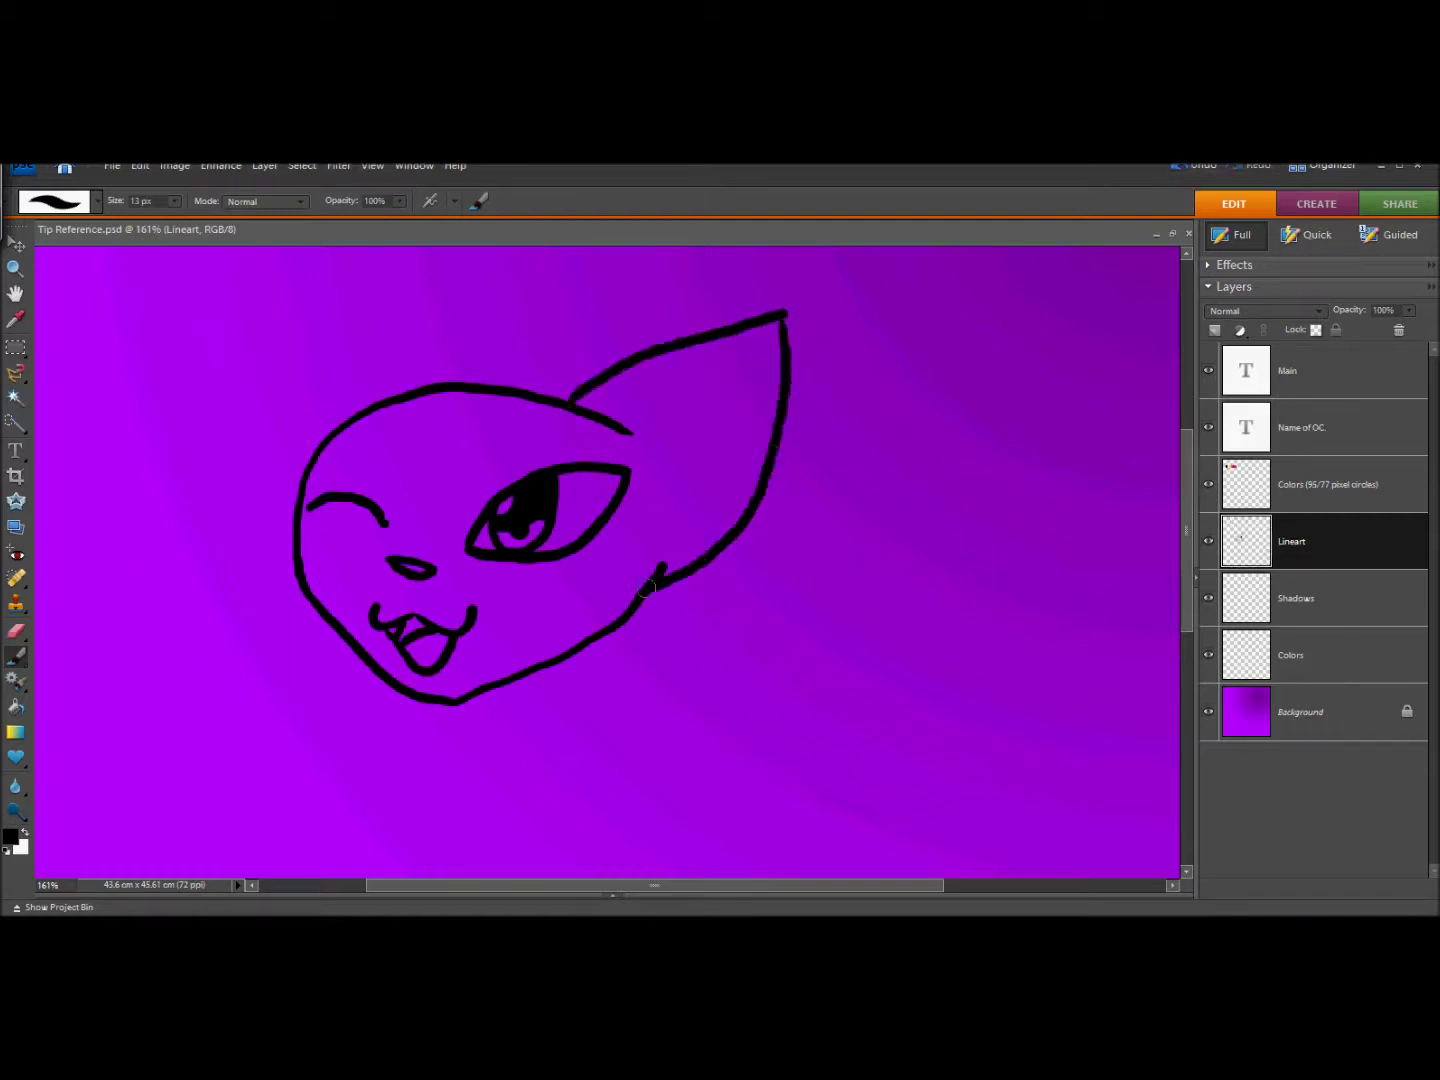
{"action": "left_click", "coordinate": [1193, 168]}
{"action": "left_click", "coordinate": [1193, 168]}
{"action": "mouse_move", "coordinate": [545, 398]}
{"action": "left_mouse_down"}
{"action": "mouse_move", "coordinate": [693, 313]}
{"action": "mouse_move", "coordinate": [728, 437]}
{"action": "mouse_move", "coordinate": [683, 573]}
{"action": "mouse_move", "coordinate": [644, 599]}
{"action": "left_mouse_up"}
{"action": "left_click", "coordinate": [1191, 166]}
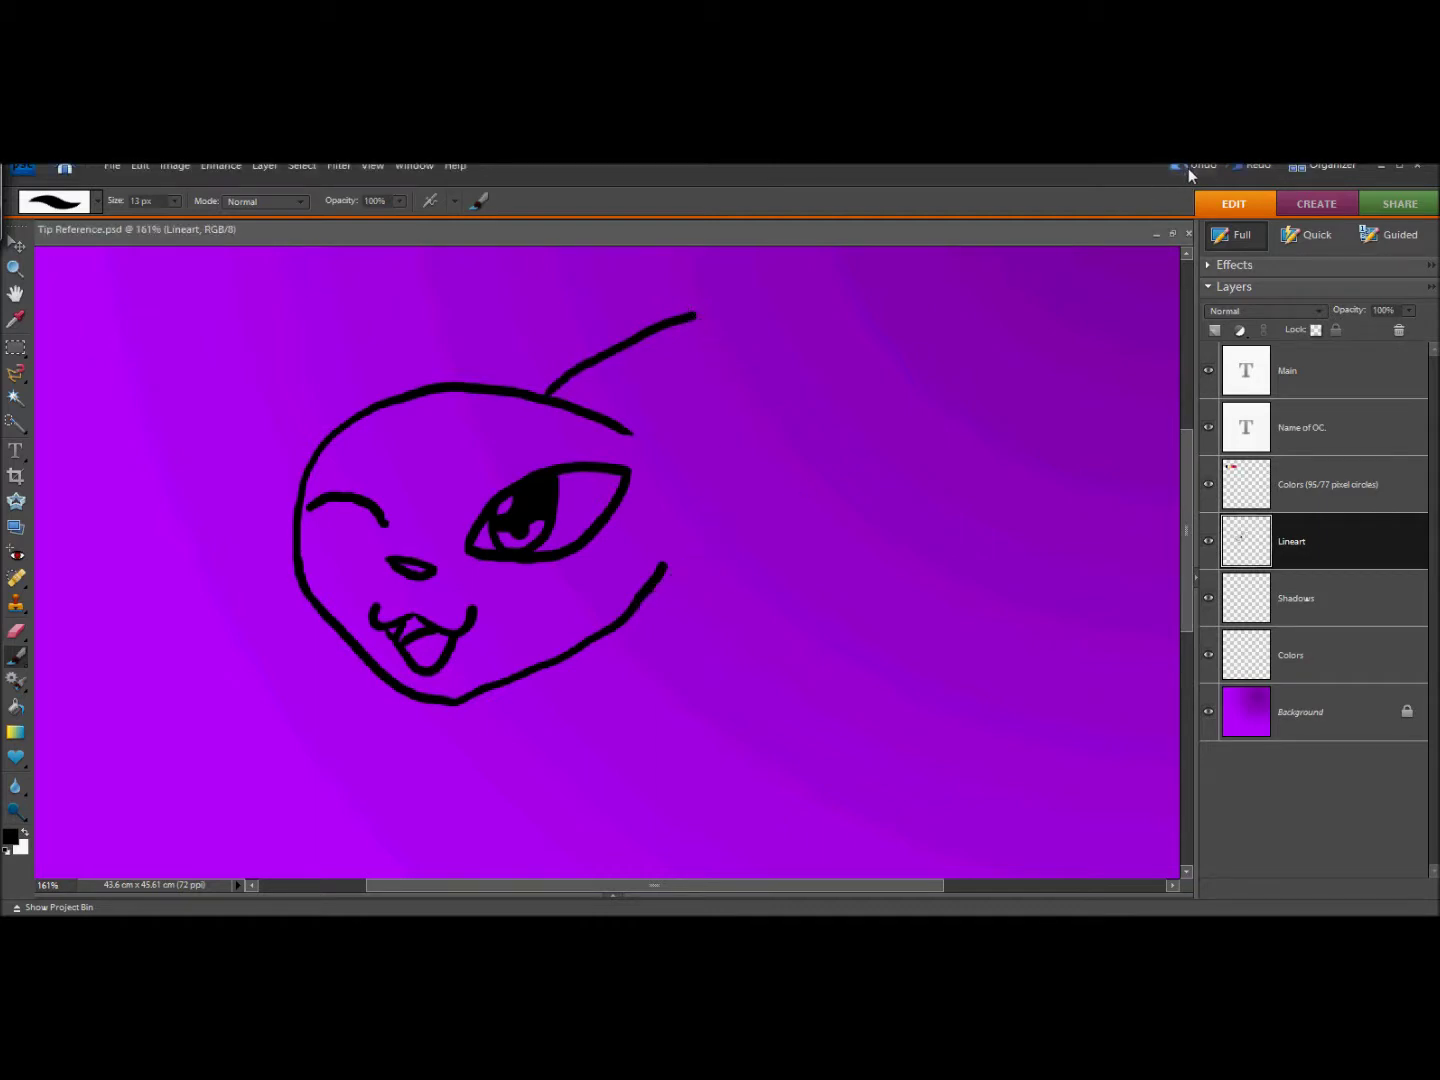
{"action": "left_click", "coordinate": [1190, 167]}
Draw the large pointed ear behind the open eye with inner line and jagged fur, and a small pointed ear above the winking eye.
{"action": "mouse_move", "coordinate": [560, 402]}
{"action": "left_mouse_down"}
{"action": "mouse_move", "coordinate": [739, 330]}
{"action": "mouse_move", "coordinate": [752, 395]}
{"action": "mouse_move", "coordinate": [713, 553]}
{"action": "mouse_move", "coordinate": [651, 595]}
{"action": "left_mouse_up"}
{"action": "mouse_move", "coordinate": [653, 518]}
{"action": "left_mouse_down"}
{"action": "mouse_move", "coordinate": [663, 438]}
{"action": "mouse_move", "coordinate": [743, 327]}
{"action": "left_mouse_up"}
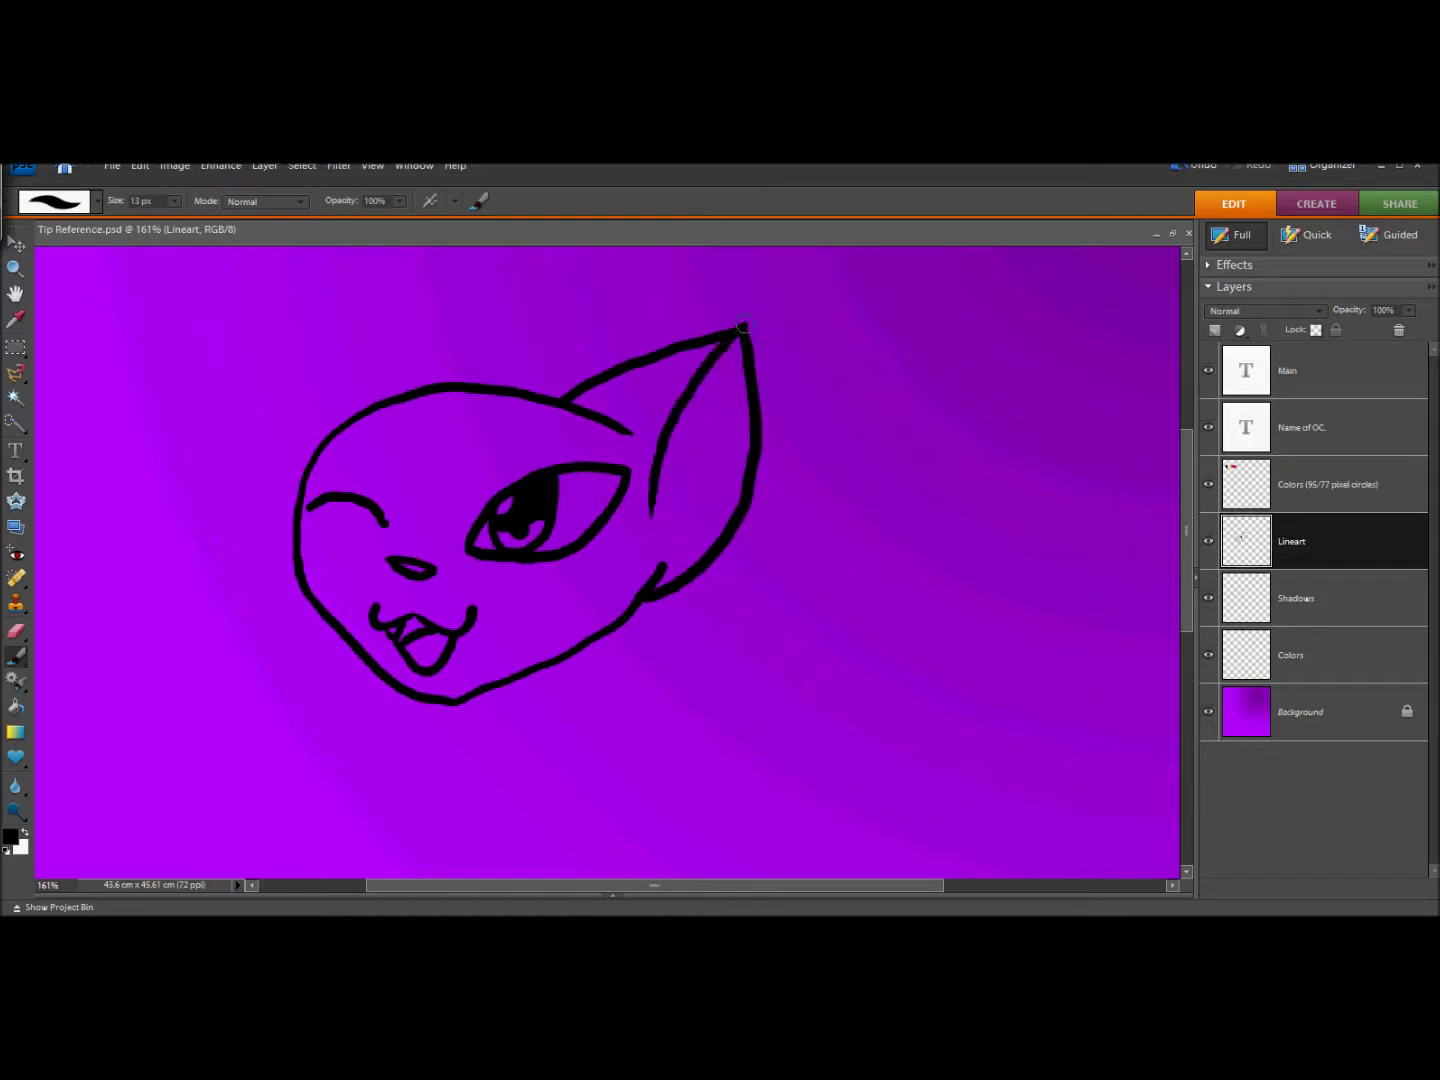
{"action": "key", "text": "e"}
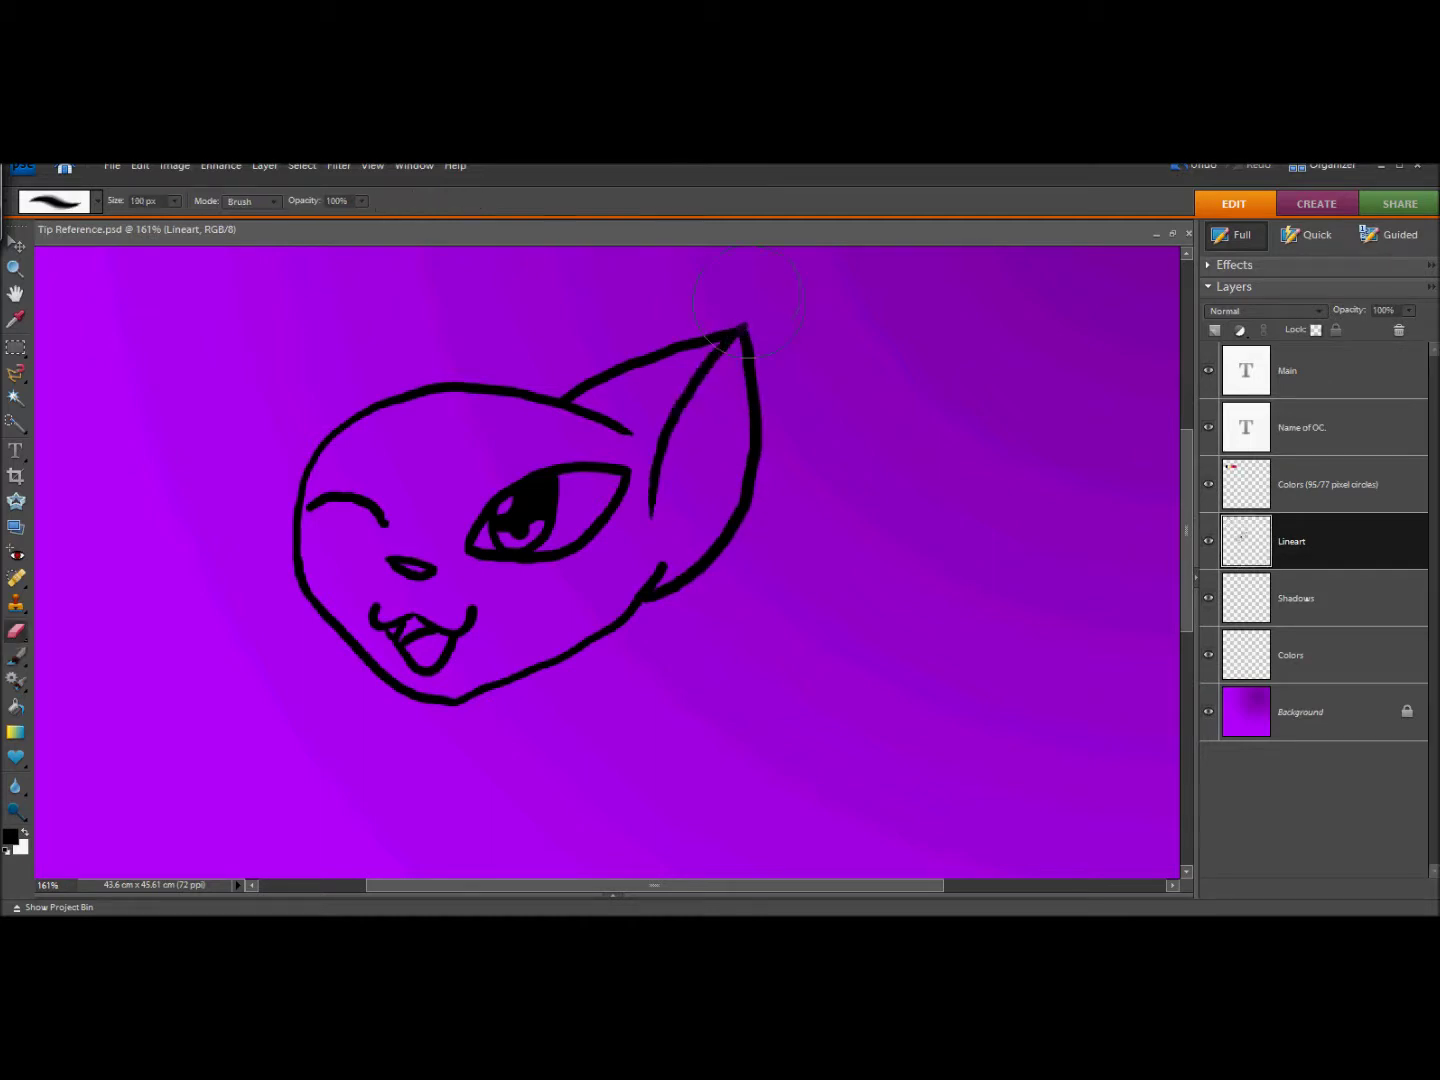
{"action": "left_click", "coordinate": [97, 201]}
{"action": "double_click", "coordinate": [145, 284]}
{"action": "left_click", "coordinate": [16, 656]}
{"action": "mouse_move", "coordinate": [662, 566]}
{"action": "left_mouse_down"}
{"action": "mouse_move", "coordinate": [709, 518]}
{"action": "mouse_move", "coordinate": [686, 403]}
{"action": "left_mouse_up"}
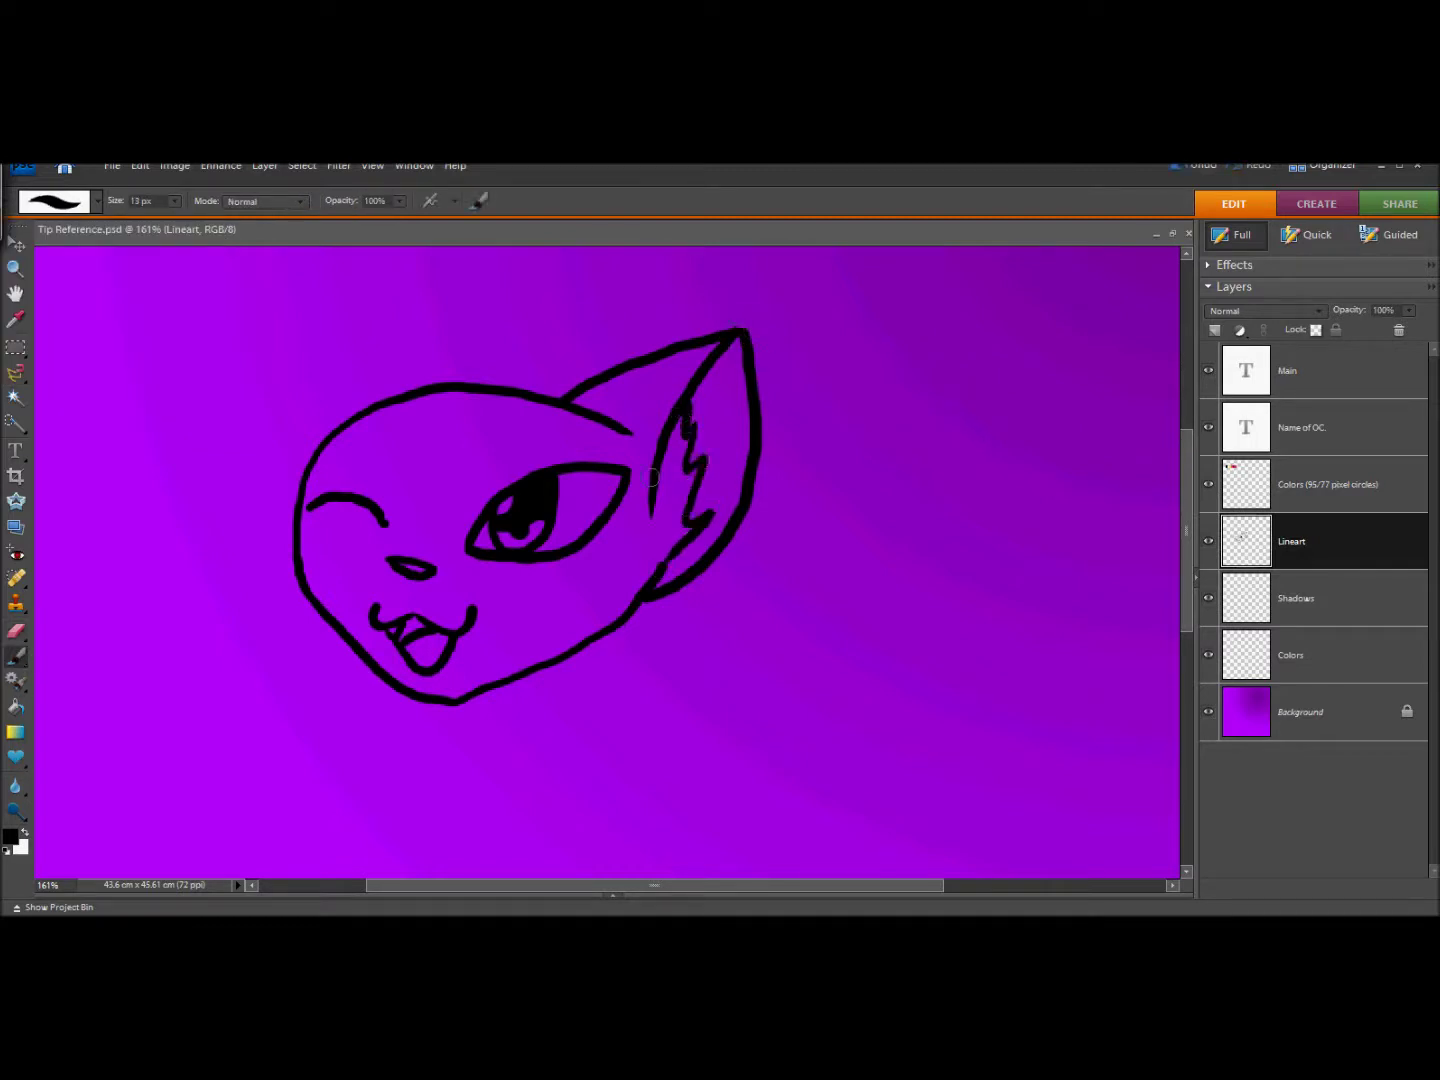
{"action": "mouse_move", "coordinate": [355, 409]}
{"action": "left_mouse_down"}
{"action": "mouse_move", "coordinate": [422, 350]}
{"action": "mouse_move", "coordinate": [472, 385]}
{"action": "left_mouse_up"}
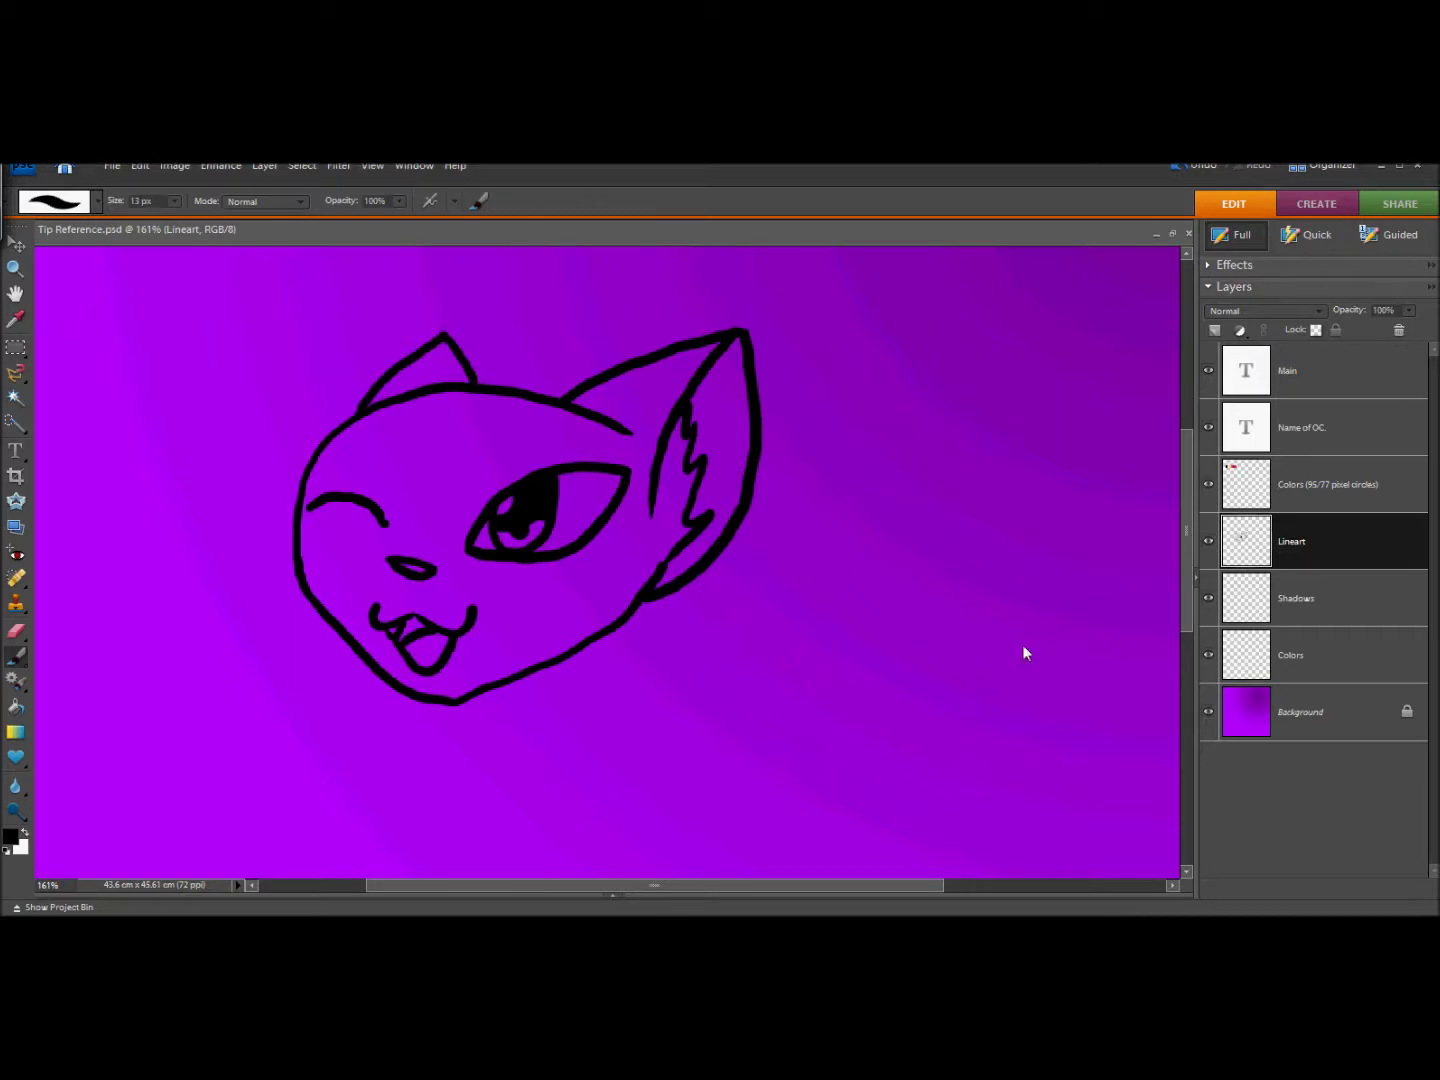
{"action": "left_click_drag", "start_coordinate": [1190, 574], "coordinate": [1200, 659]}
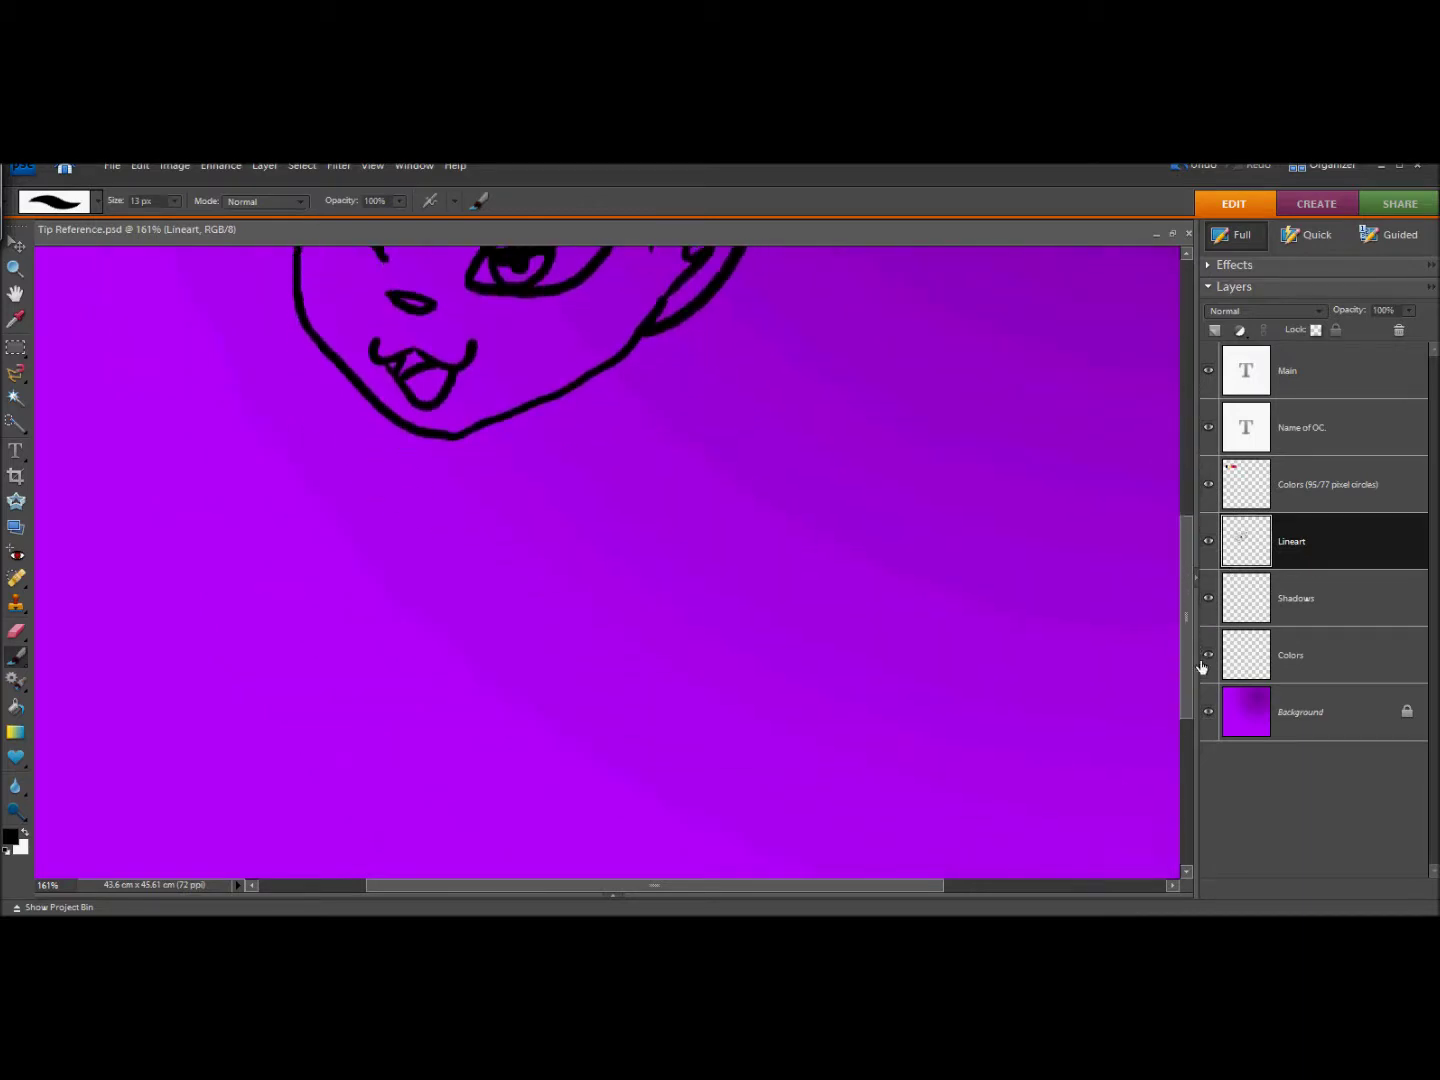
{"action": "mouse_move", "coordinate": [270, 566]}
{"action": "left_mouse_down"}
{"action": "mouse_move", "coordinate": [324, 612]}
{"action": "mouse_move", "coordinate": [415, 598]}
{"action": "mouse_move", "coordinate": [541, 540]}
{"action": "mouse_move", "coordinate": [589, 544]}
{"action": "left_mouse_up"}
{"action": "left_click", "coordinate": [1182, 166]}
{"action": "left_click", "coordinate": [1180, 168]}
Draw the front of the neck and chest as one line down from the jaw below the large ear, with small jagged fur tufts.
{"action": "left_click", "coordinate": [16, 266]}
{"action": "left_click", "coordinate": [460, 401]}
{"action": "mouse_move", "coordinate": [1187, 597]}
{"action": "left_mouse_down"}
{"action": "mouse_move", "coordinate": [1184, 550]}
{"action": "mouse_move", "coordinate": [1184, 576]}
{"action": "left_mouse_up"}
{"action": "left_click", "coordinate": [17, 656]}
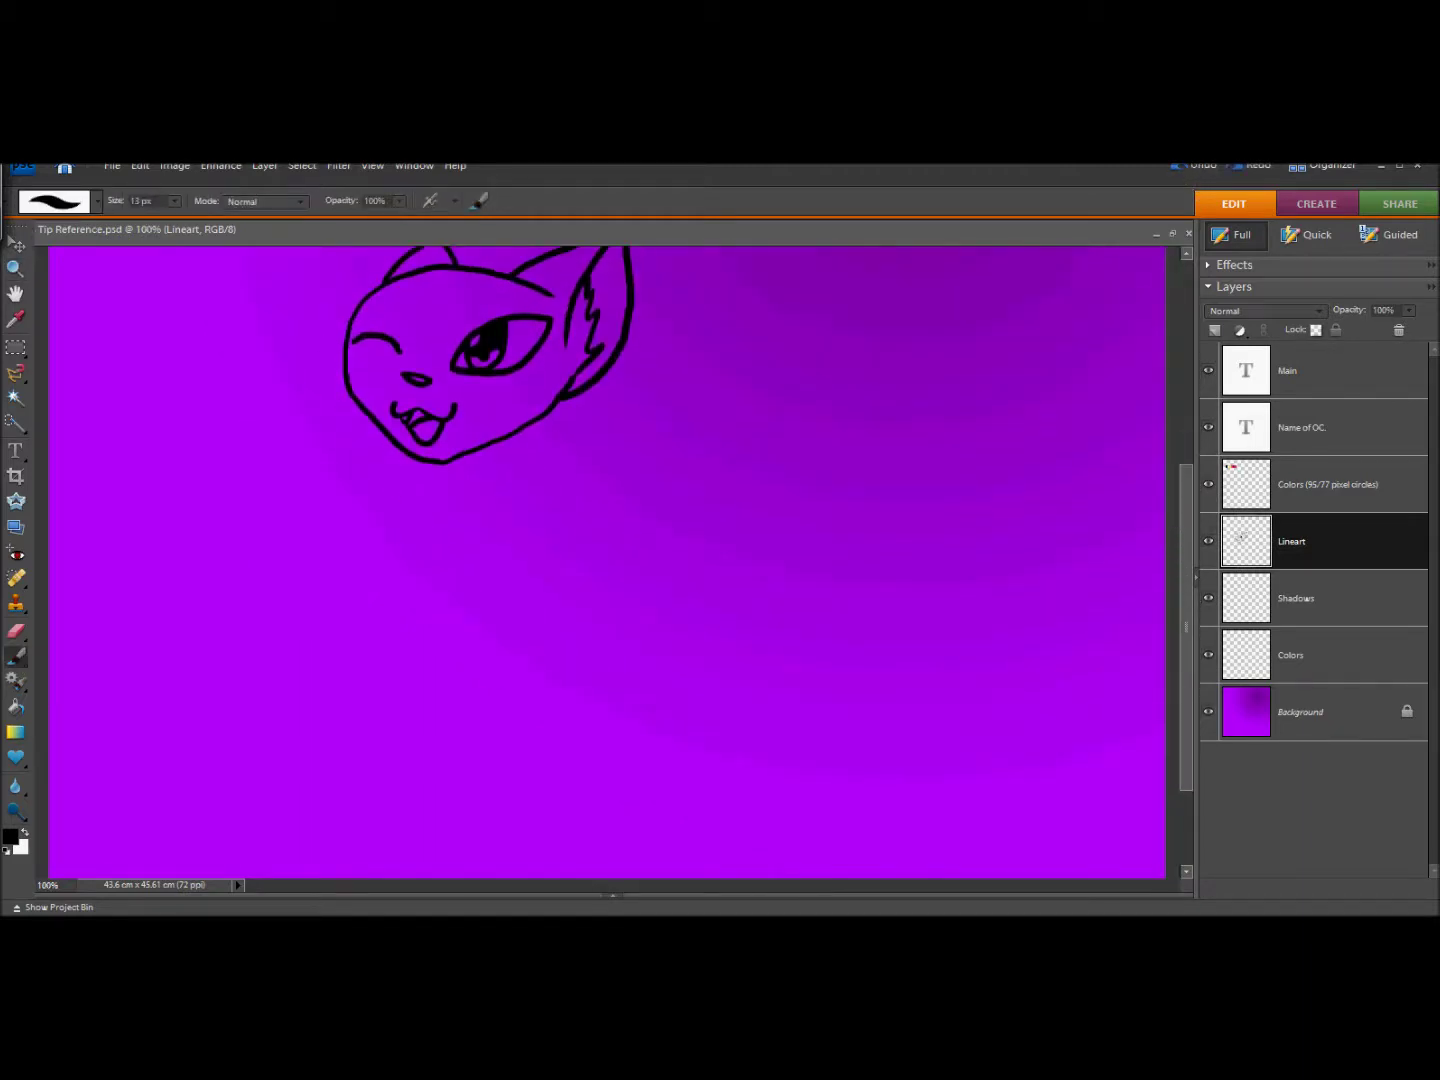
{"action": "left_click_drag", "start_coordinate": [362, 455], "coordinate": [329, 547]}
{"action": "left_click", "coordinate": [1187, 167]}
{"action": "left_click", "coordinate": [1192, 165]}
{"action": "left_click", "coordinate": [1186, 167]}
{"action": "left_click_drag", "start_coordinate": [397, 452], "coordinate": [380, 525]}
{"action": "left_click", "coordinate": [1188, 166]}
{"action": "mouse_move", "coordinate": [526, 426]}
{"action": "left_mouse_down"}
{"action": "mouse_move", "coordinate": [533, 568]}
{"action": "mouse_move", "coordinate": [453, 698]}
{"action": "left_mouse_up"}
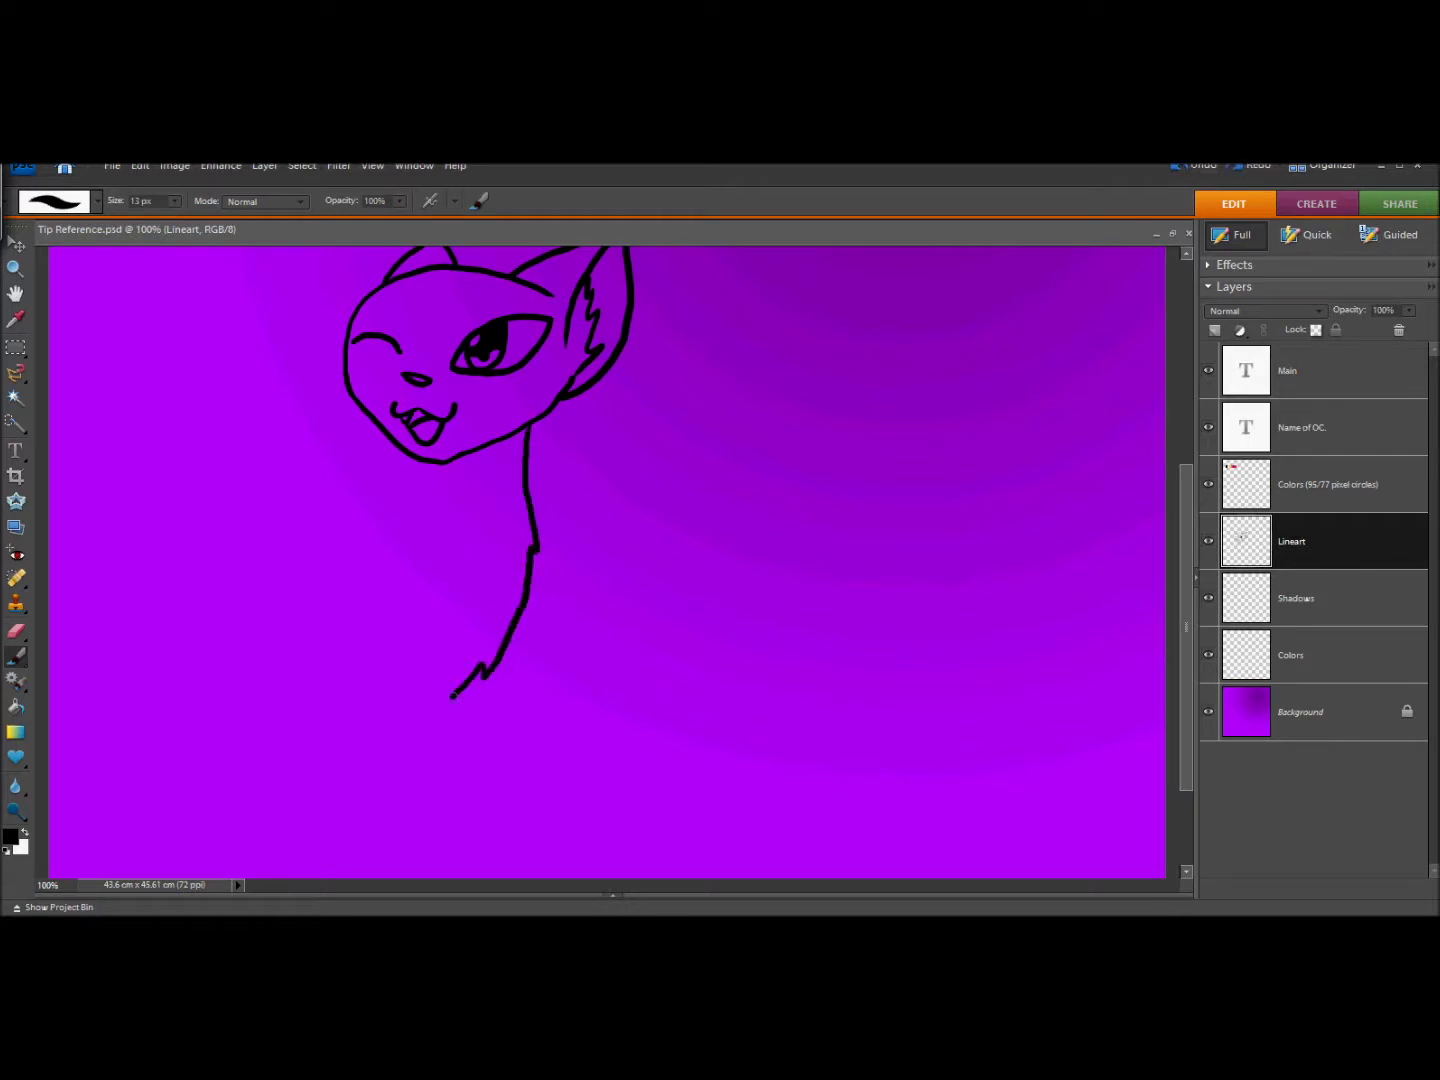
Select the whole cat drawing with a rectangular selection, move it to the right half of the canvas, and deselect it.
{"action": "left_click", "coordinate": [16, 347]}
{"action": "left_click_drag", "start_coordinate": [216, 758], "coordinate": [776, 270]}
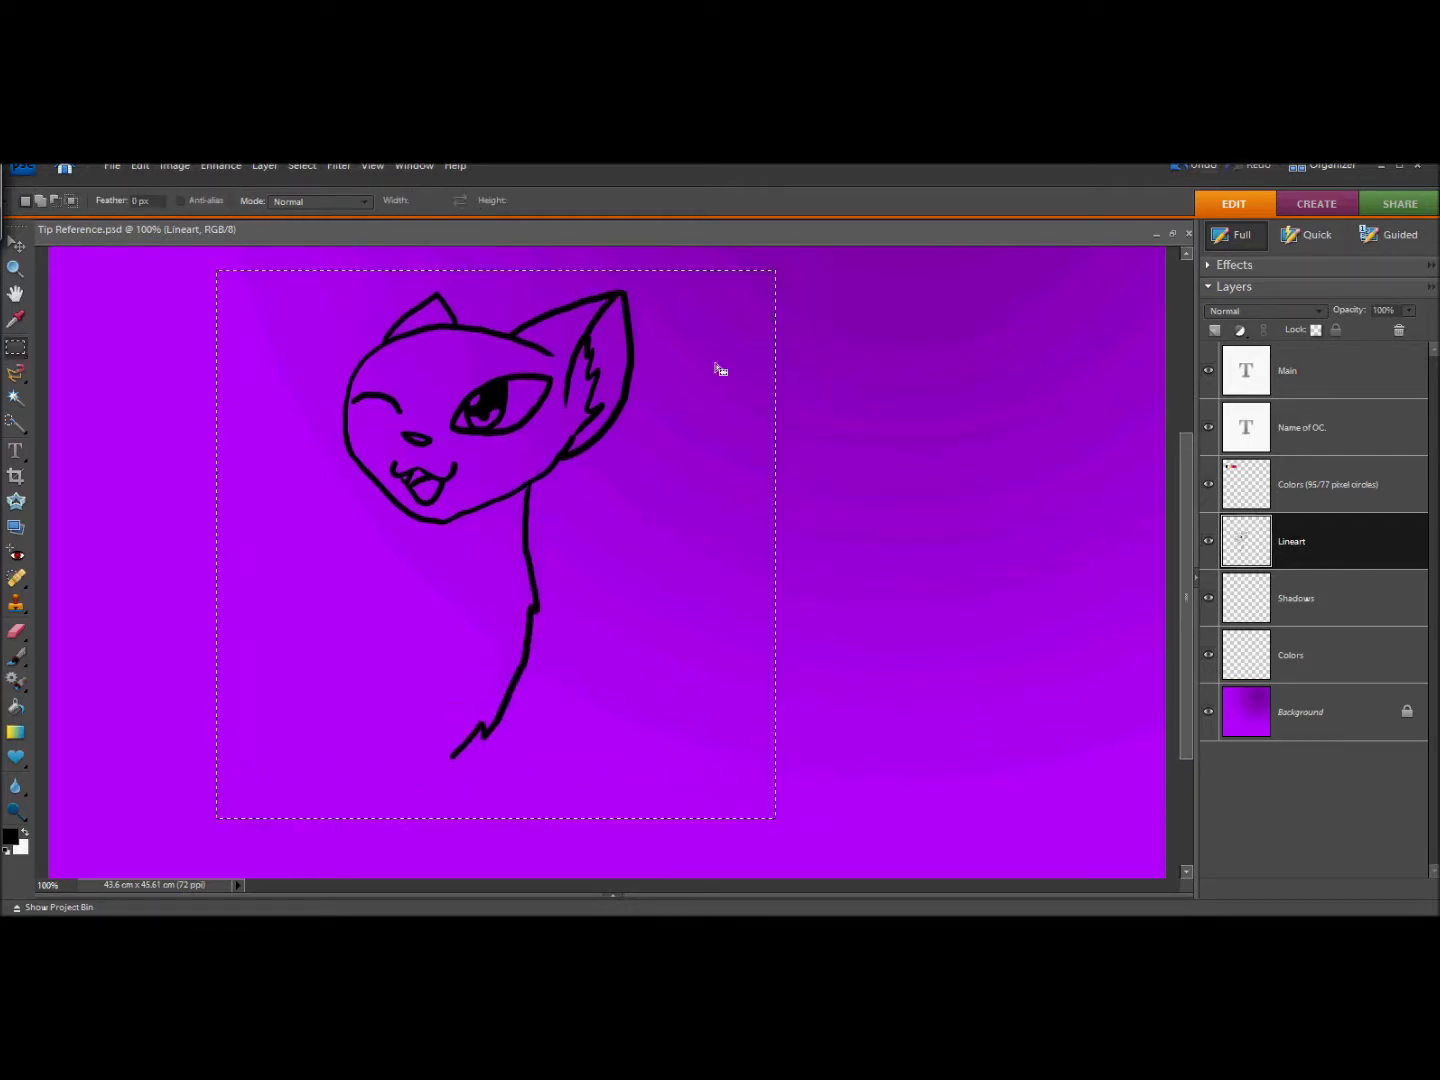
{"action": "left_click", "coordinate": [17, 245]}
{"action": "left_click_drag", "start_coordinate": [495, 545], "coordinate": [842, 501]}
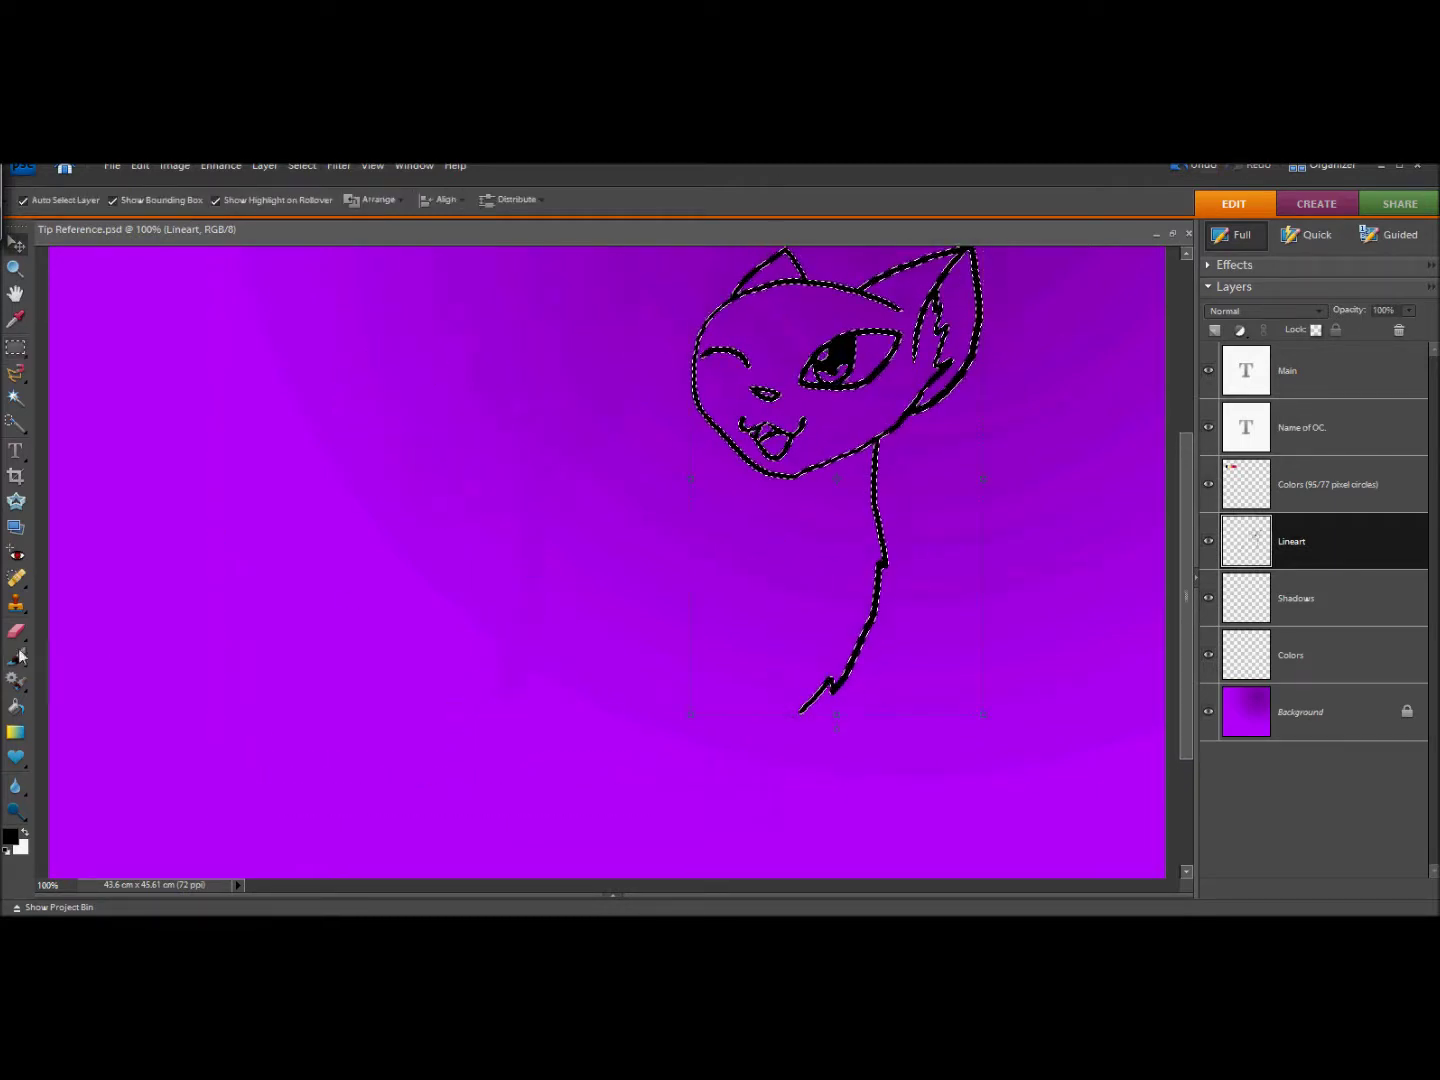
{"action": "key", "text": "ctrl+d"}
{"action": "left_click", "coordinate": [15, 347]}
{"action": "left_click", "coordinate": [16, 656]}
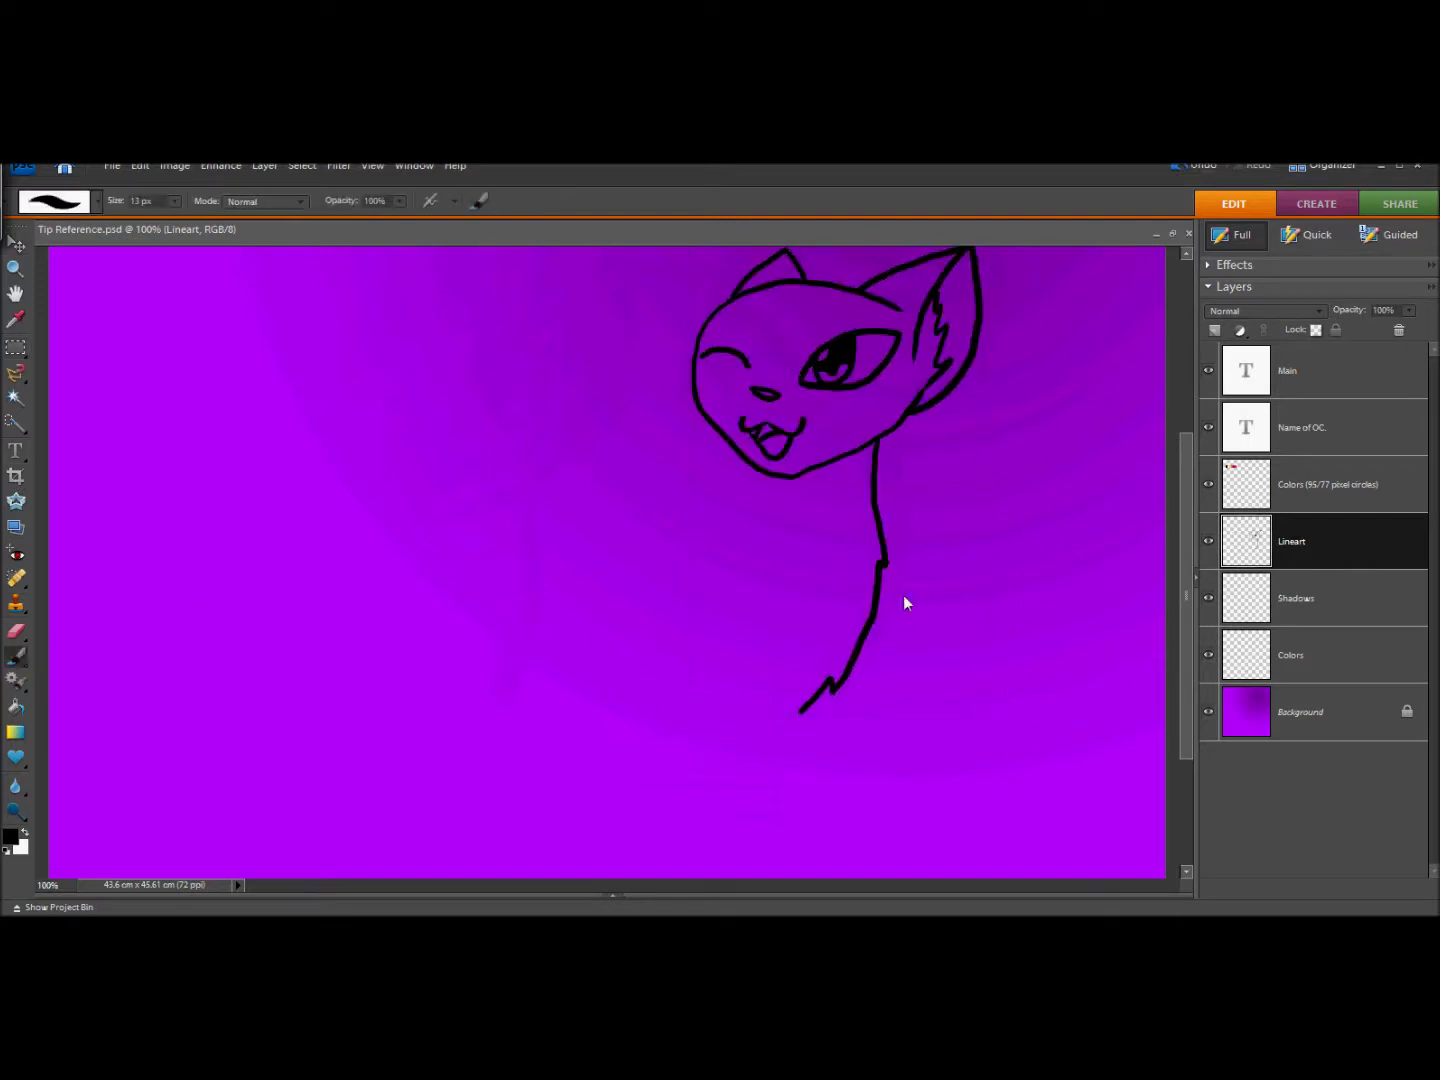
Draw the back of the neck as a curve from the cheek below the winking eye down to the shoulder, retrying its shape.
{"action": "scroll", "coordinate": [1193, 580], "scroll_direction": "down", "scroll_amount": 2}
{"action": "left_click_drag", "start_coordinate": [733, 368], "coordinate": [656, 426]}
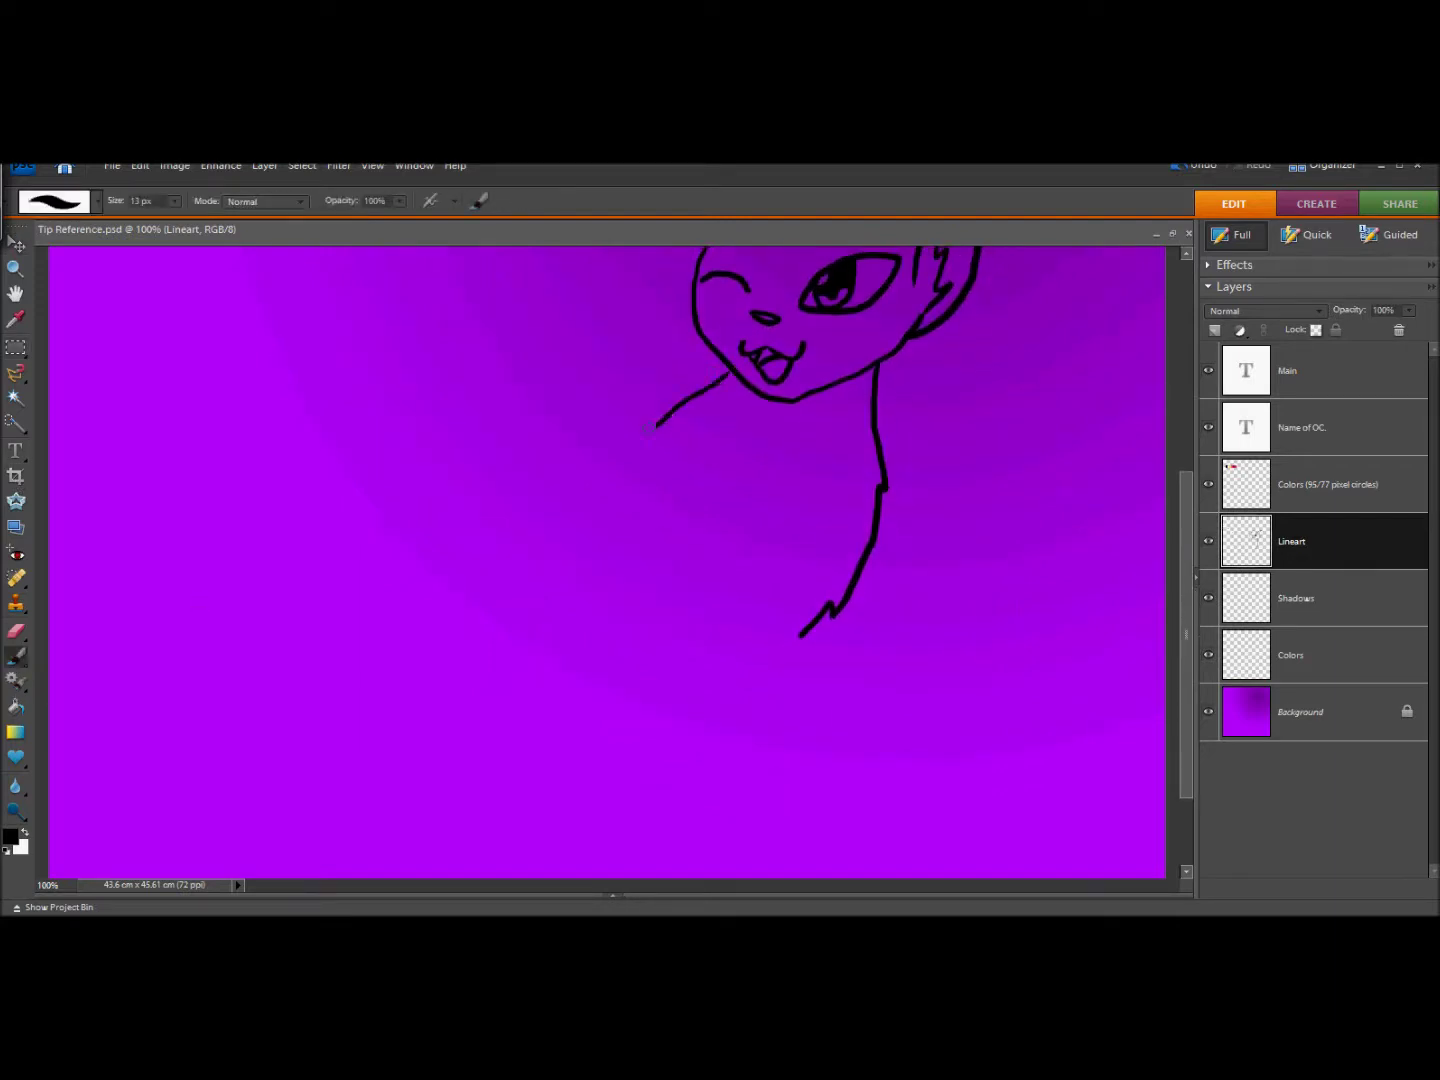
{"action": "left_click", "coordinate": [1192, 169]}
{"action": "left_click_drag", "start_coordinate": [690, 381], "coordinate": [636, 447]}
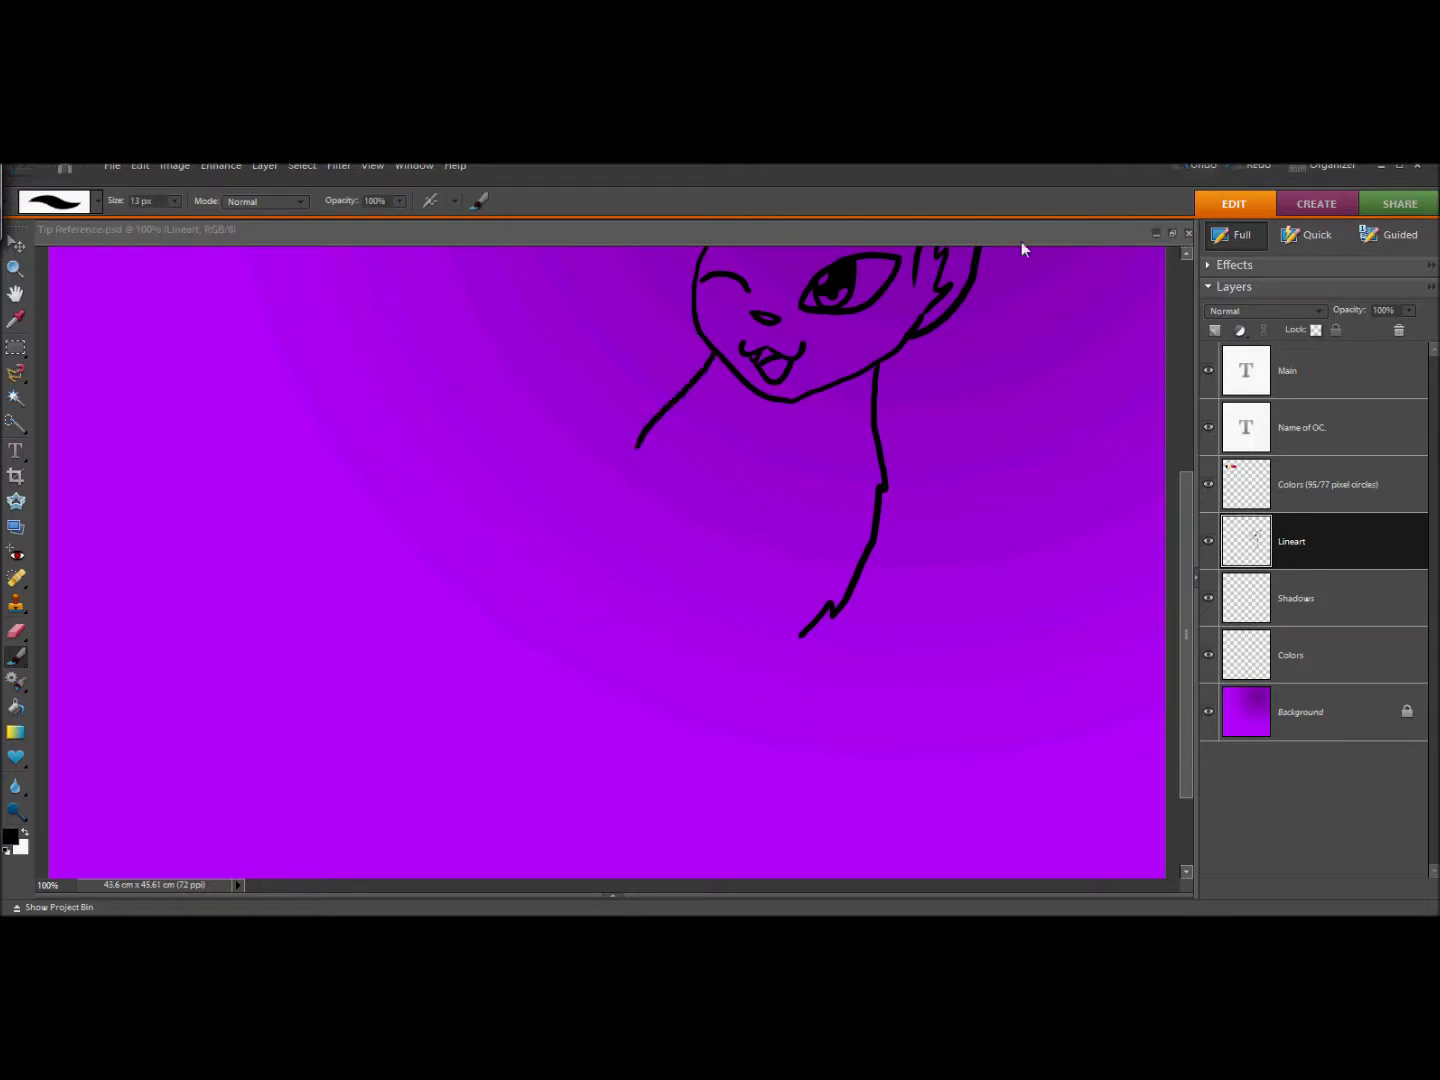
{"action": "left_click", "coordinate": [1199, 166]}
{"action": "mouse_move", "coordinate": [729, 362]}
{"action": "left_mouse_down"}
{"action": "mouse_move", "coordinate": [702, 419]}
{"action": "mouse_move", "coordinate": [626, 490]}
{"action": "left_mouse_up"}
Draw the long arched back line from the base of the neck out to the rump.
{"action": "mouse_move", "coordinate": [1190, 576]}
{"action": "left_mouse_down"}
{"action": "mouse_move", "coordinate": [1172, 593]}
{"action": "mouse_move", "coordinate": [1173, 573]}
{"action": "left_mouse_up"}
{"action": "left_click", "coordinate": [16, 268]}
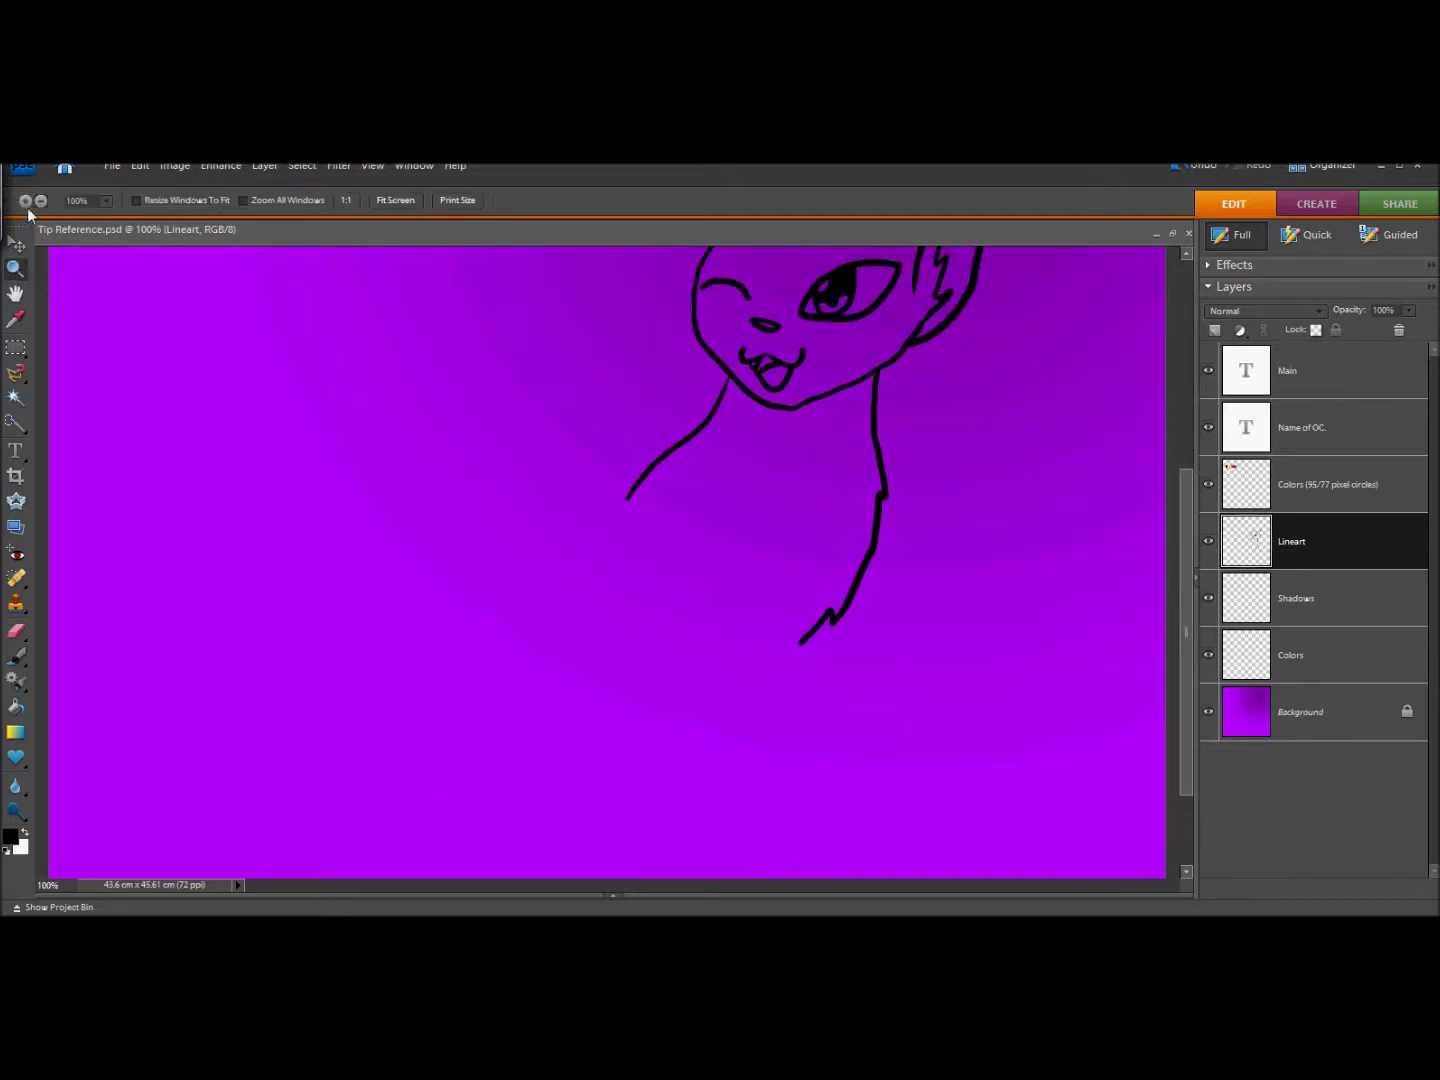
{"action": "left_click", "coordinate": [653, 659], "text": "alt"}
{"action": "left_click", "coordinate": [693, 535]}
{"action": "left_click", "coordinate": [693, 536]}
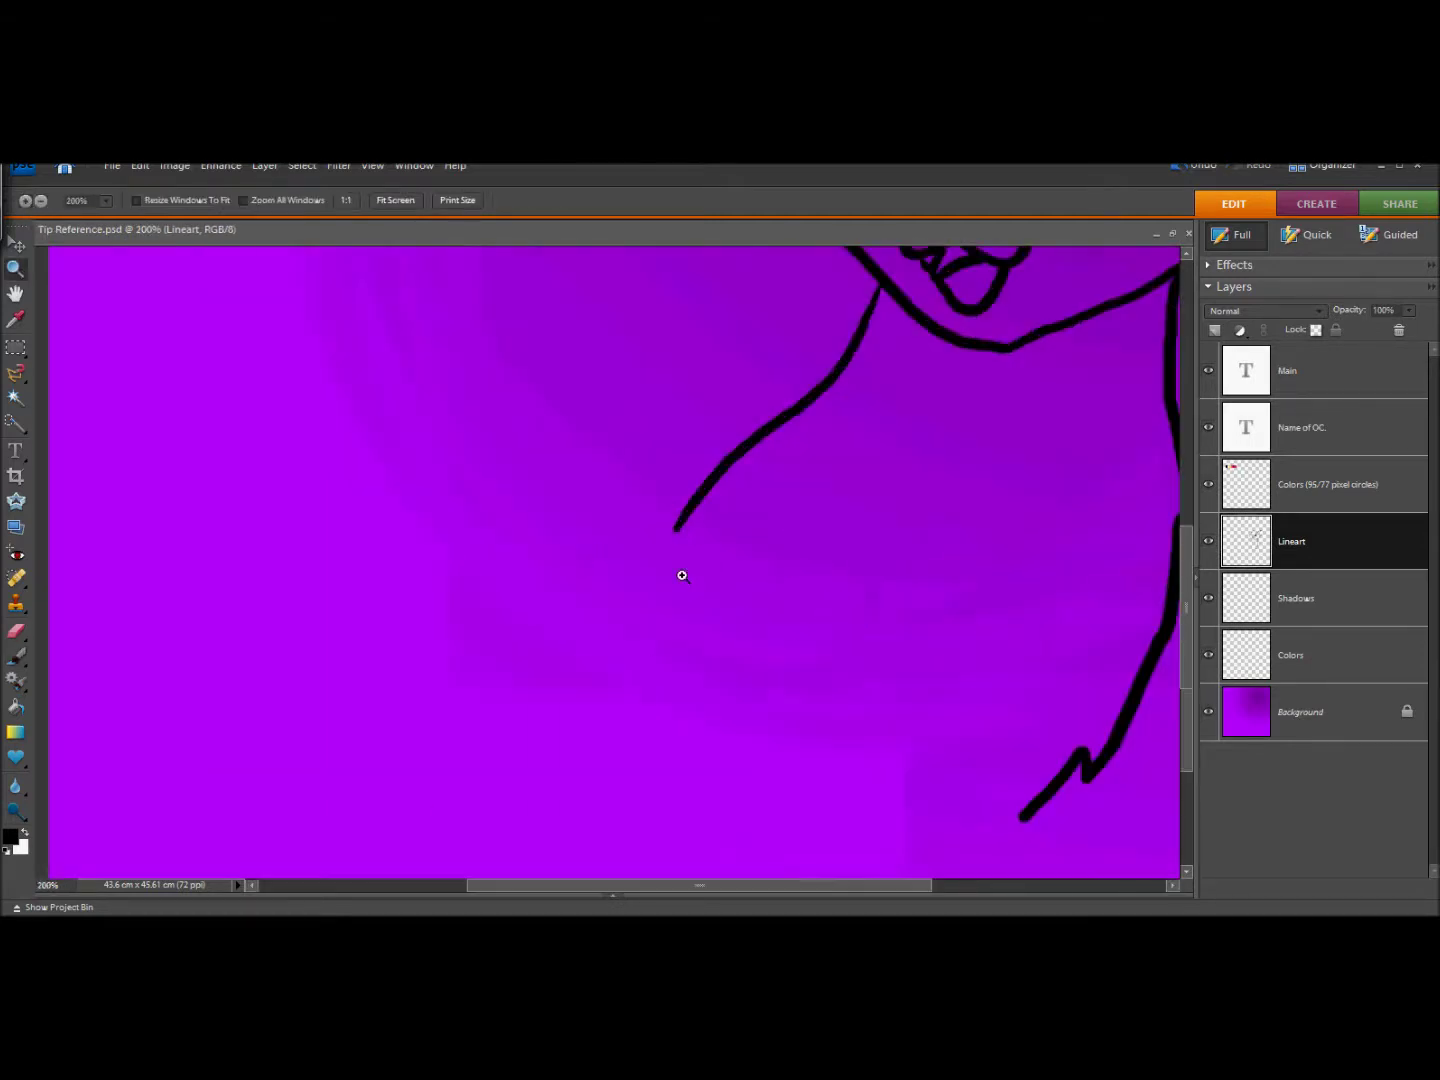
{"action": "left_click", "coordinate": [16, 656]}
{"action": "mouse_move", "coordinate": [138, 595]}
{"action": "left_mouse_down"}
{"action": "mouse_move", "coordinate": [197, 504]}
{"action": "mouse_move", "coordinate": [439, 440]}
{"action": "mouse_move", "coordinate": [715, 481]}
{"action": "left_mouse_up"}
{"action": "key", "text": "ctrl+z"}
{"action": "left_click_drag", "start_coordinate": [854, 885], "coordinate": [761, 885]}
{"action": "mouse_move", "coordinate": [949, 460]}
{"action": "left_mouse_down"}
{"action": "mouse_move", "coordinate": [666, 437]}
{"action": "mouse_move", "coordinate": [278, 673]}
{"action": "left_mouse_up"}
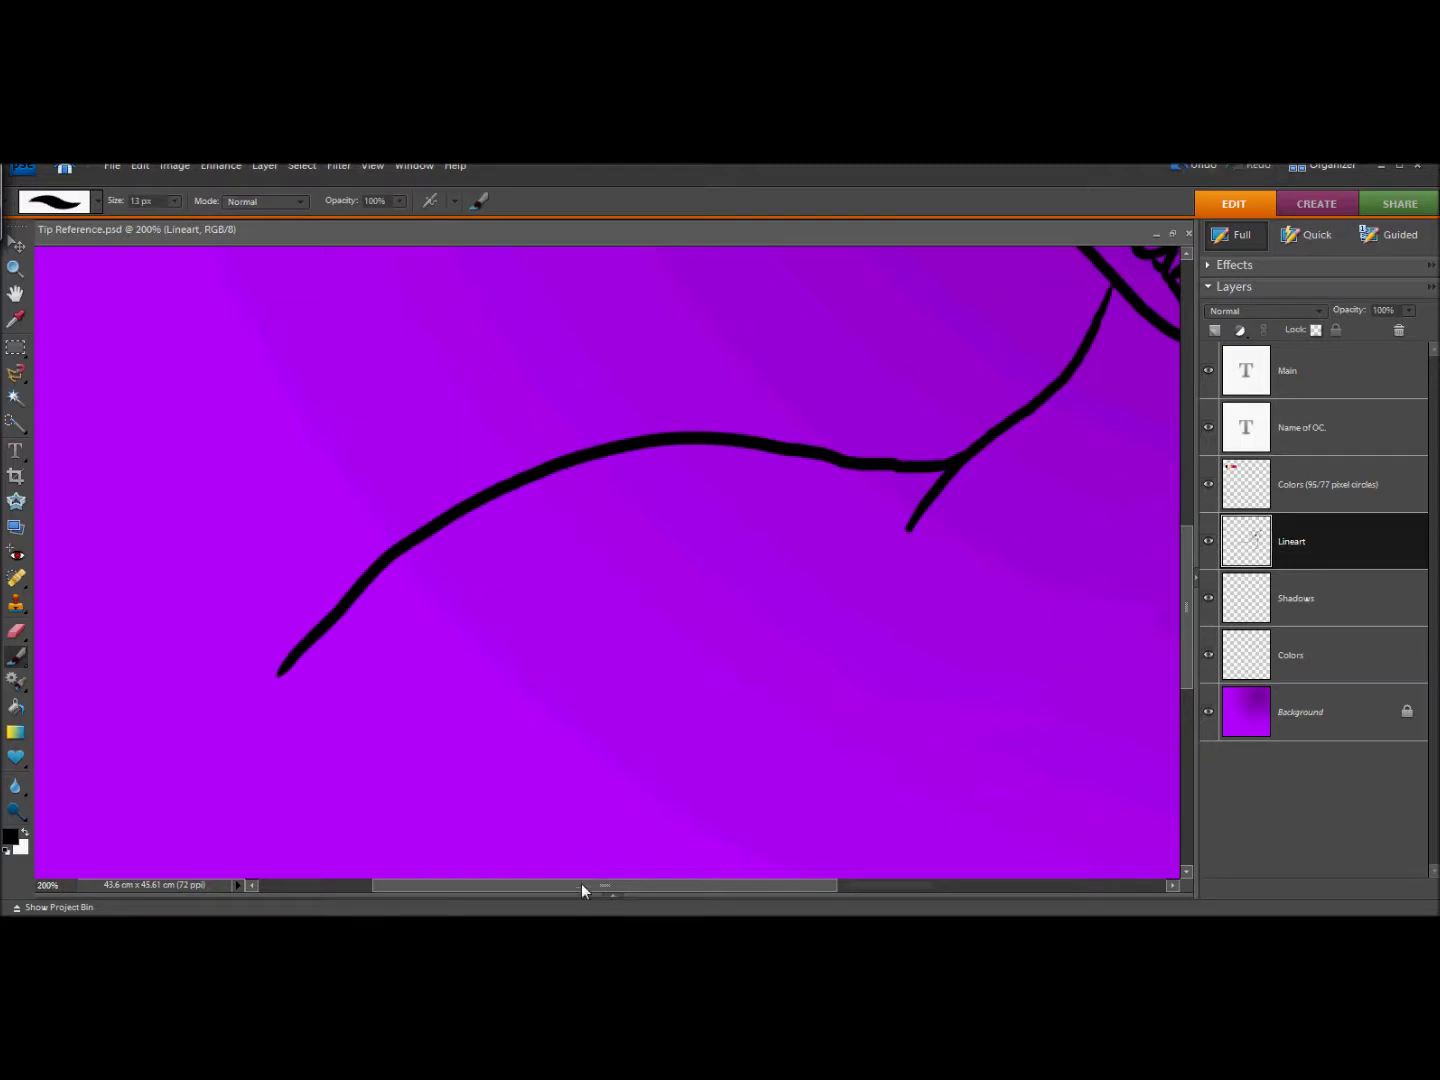
Try a long curved tail rising from the rump and handwrite "NO" beside it.
{"action": "left_click_drag", "start_coordinate": [582, 887], "coordinate": [470, 888]}
{"action": "left_click", "coordinate": [16, 269]}
{"action": "left_click", "coordinate": [85, 304], "text": "alt"}
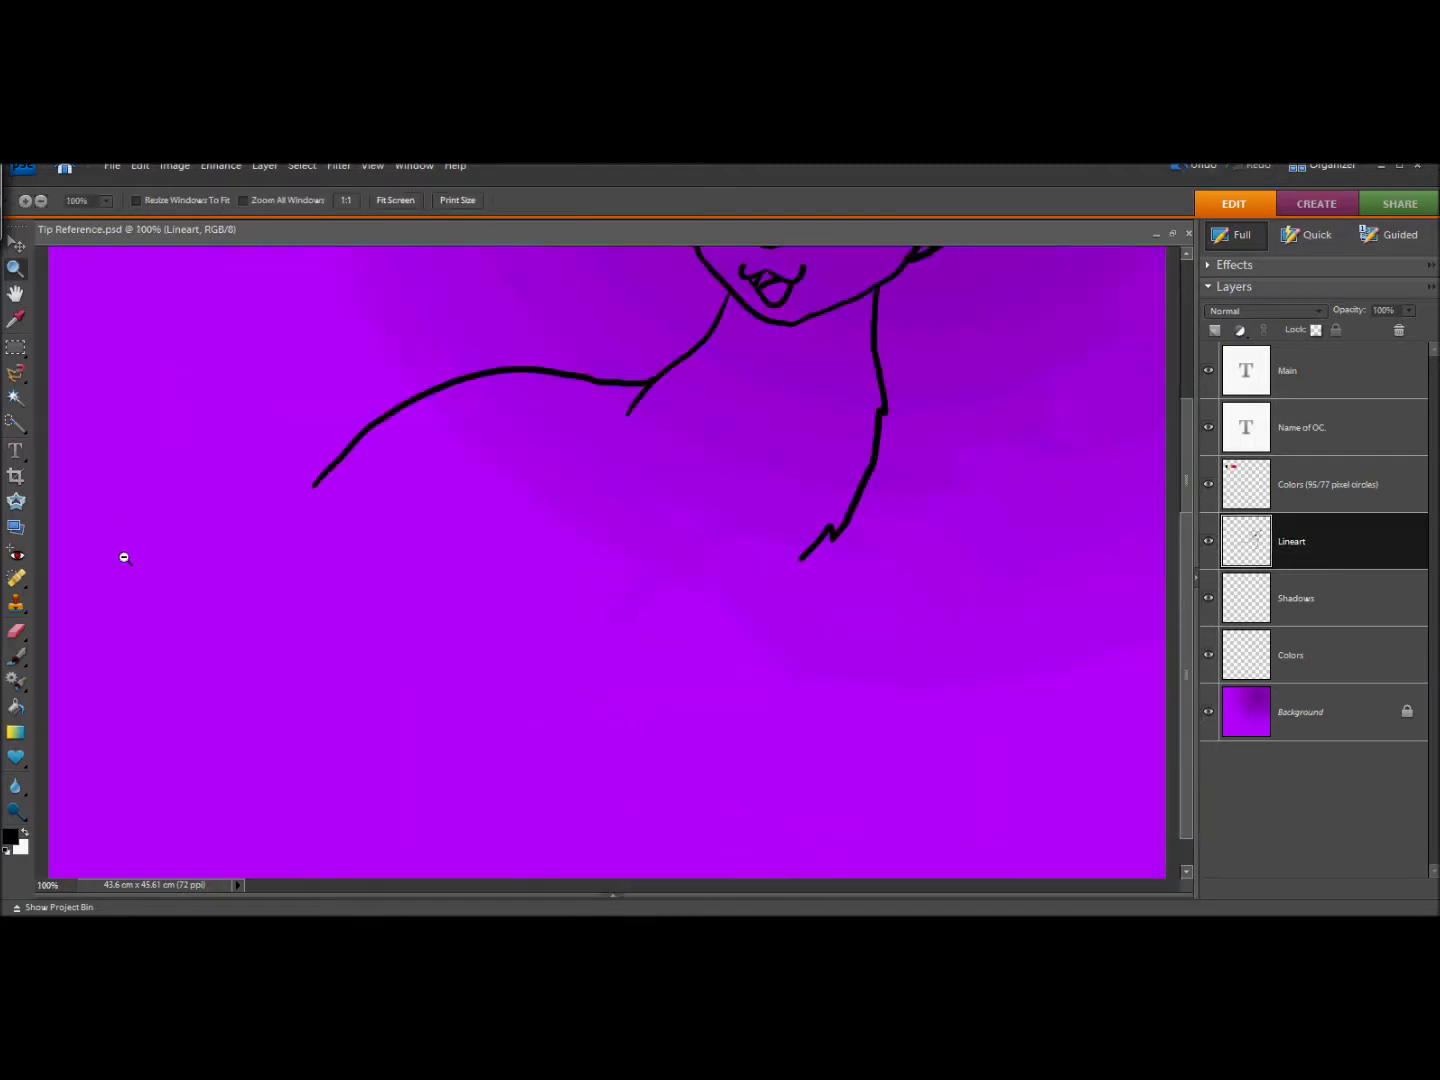
{"action": "left_click_drag", "start_coordinate": [1188, 559], "coordinate": [1172, 470]}
{"action": "left_click", "coordinate": [20, 657]}
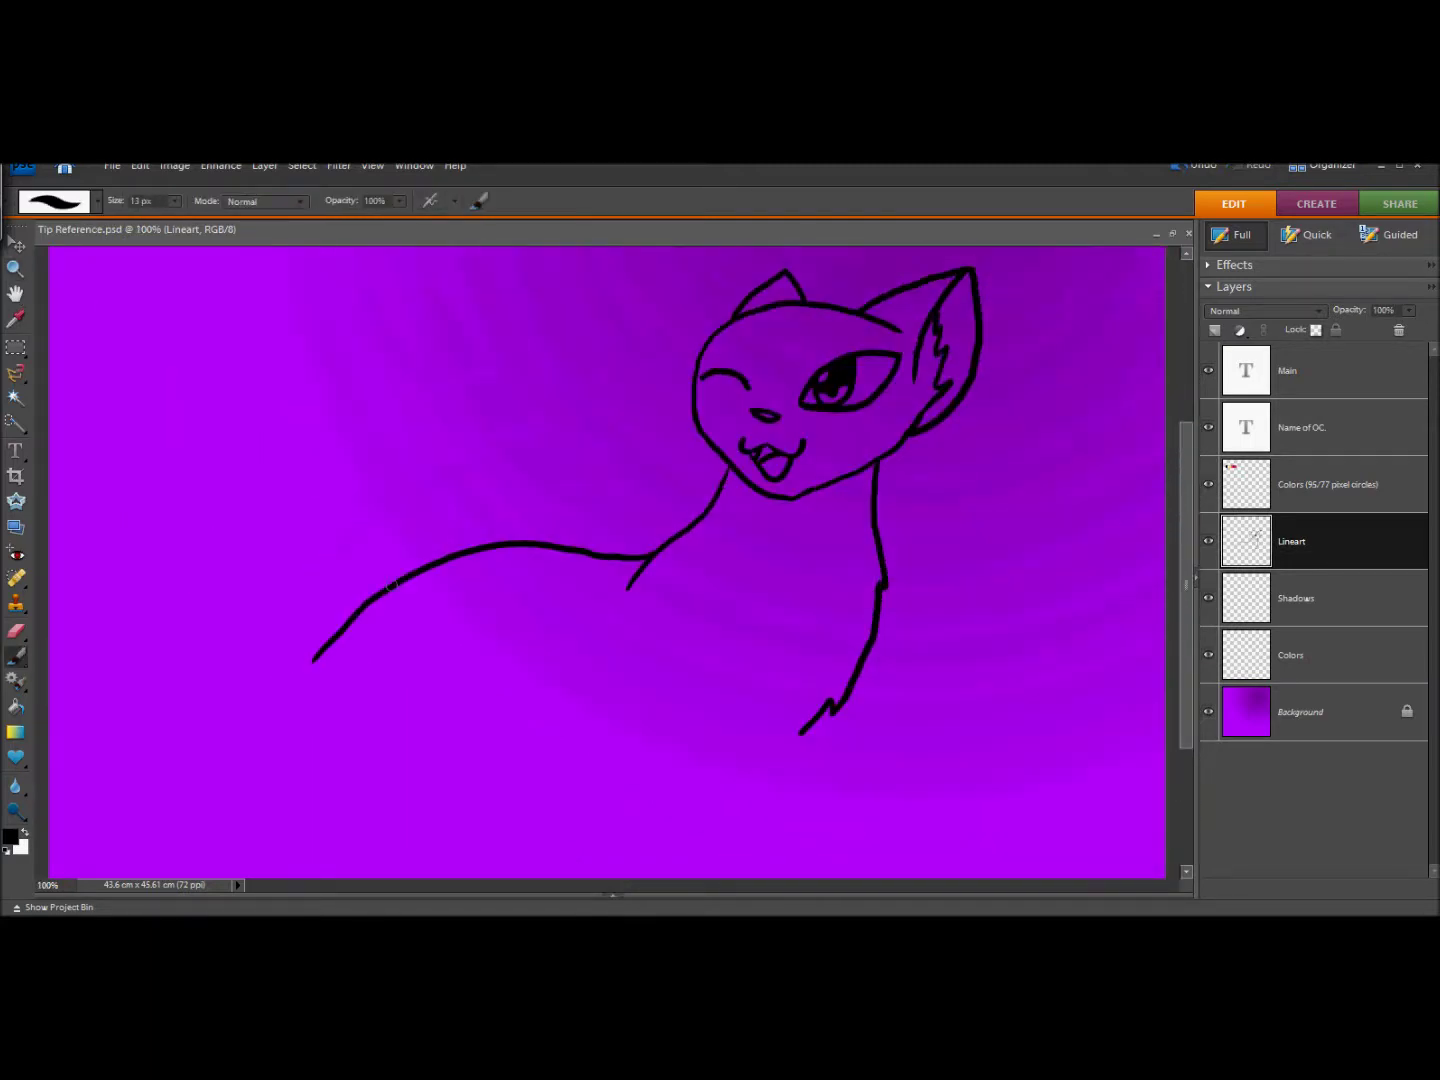
{"action": "mouse_move", "coordinate": [385, 590]}
{"action": "left_mouse_down"}
{"action": "mouse_move", "coordinate": [481, 373]}
{"action": "mouse_move", "coordinate": [440, 290]}
{"action": "left_mouse_up"}
{"action": "mouse_move", "coordinate": [325, 646]}
{"action": "left_mouse_down"}
{"action": "mouse_move", "coordinate": [289, 636]}
{"action": "mouse_move", "coordinate": [256, 531]}
{"action": "mouse_move", "coordinate": [293, 445]}
{"action": "mouse_move", "coordinate": [387, 409]}
{"action": "mouse_move", "coordinate": [449, 350]}
{"action": "mouse_move", "coordinate": [445, 283]}
{"action": "left_mouse_up"}
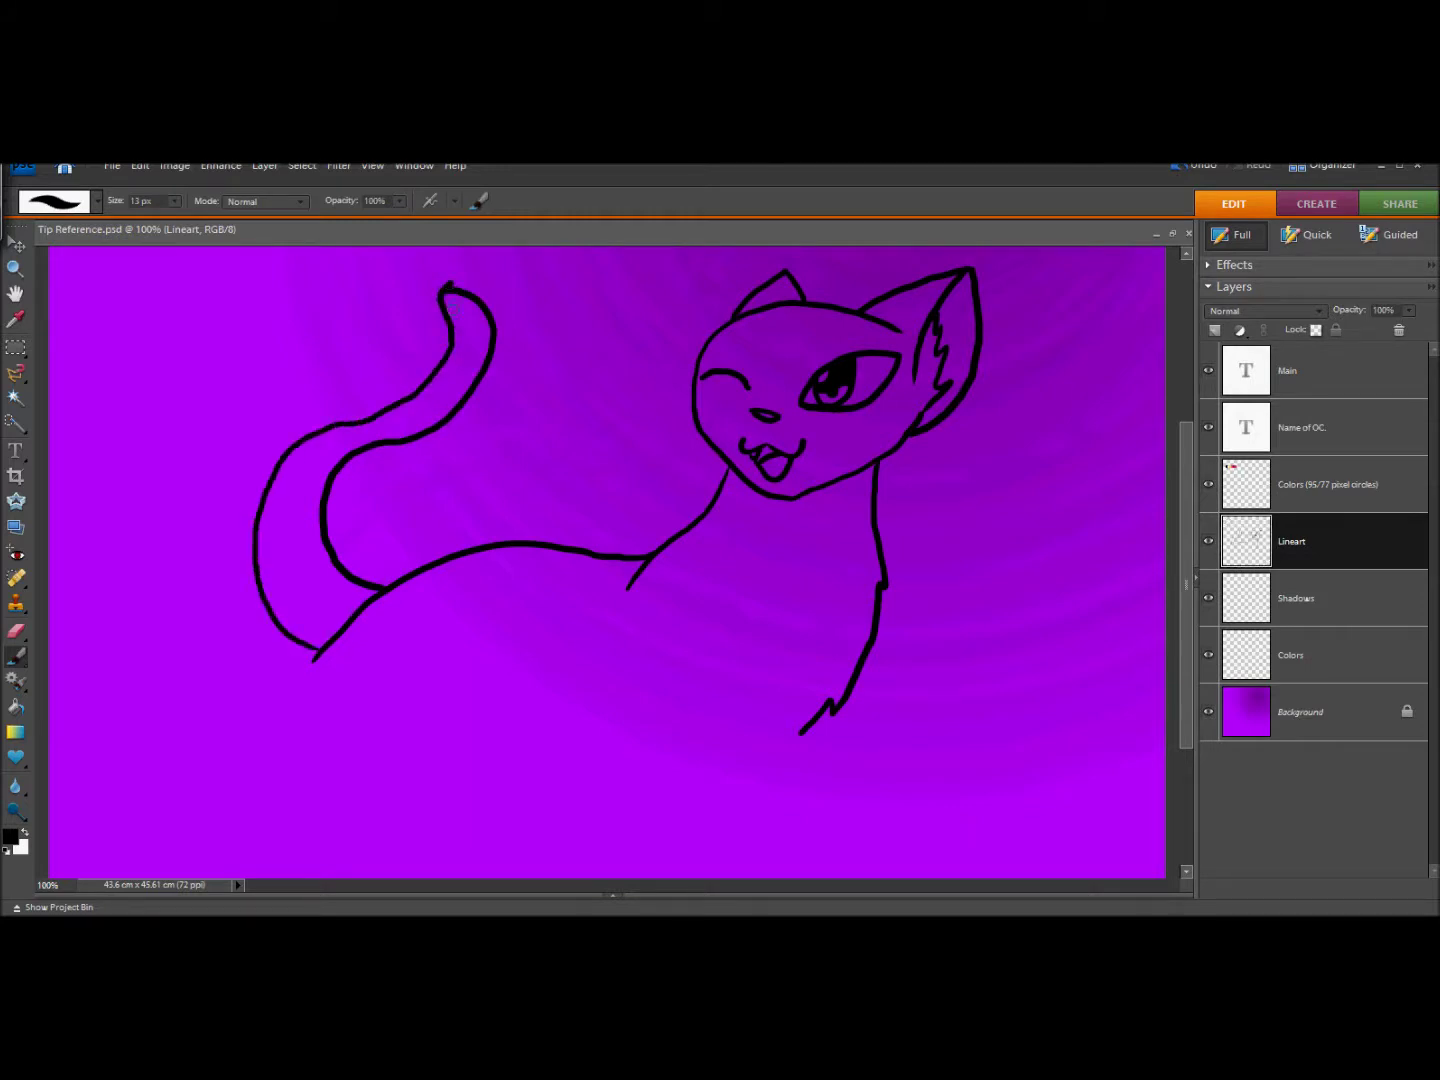
{"action": "mouse_move", "coordinate": [436, 499]}
{"action": "left_mouse_down"}
{"action": "mouse_move", "coordinate": [464, 428]}
{"action": "mouse_move", "coordinate": [499, 430]}
{"action": "left_mouse_up"}
{"action": "left_click_drag", "start_coordinate": [498, 427], "coordinate": [450, 419]}
Undo the "NO" lettering and both tail lines.
{"action": "left_click", "coordinate": [1199, 166]}
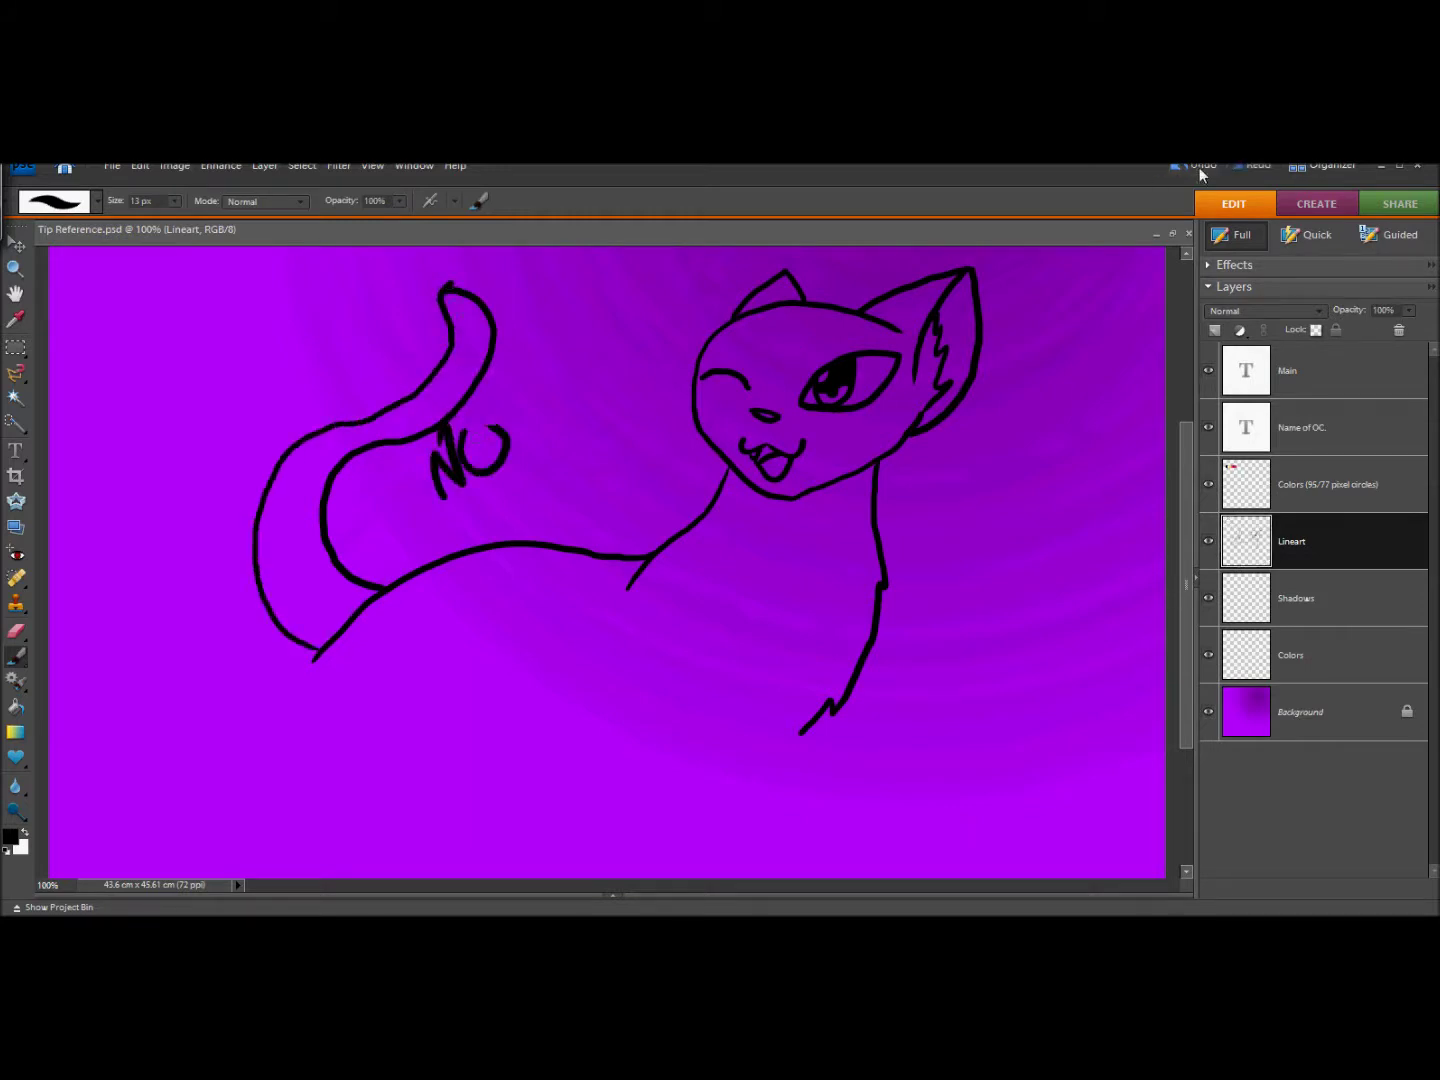
{"action": "left_click", "coordinate": [1199, 167]}
{"action": "left_click", "coordinate": [1200, 166]}
{"action": "left_click", "coordinate": [1195, 166]}
{"action": "left_click", "coordinate": [1194, 167]}
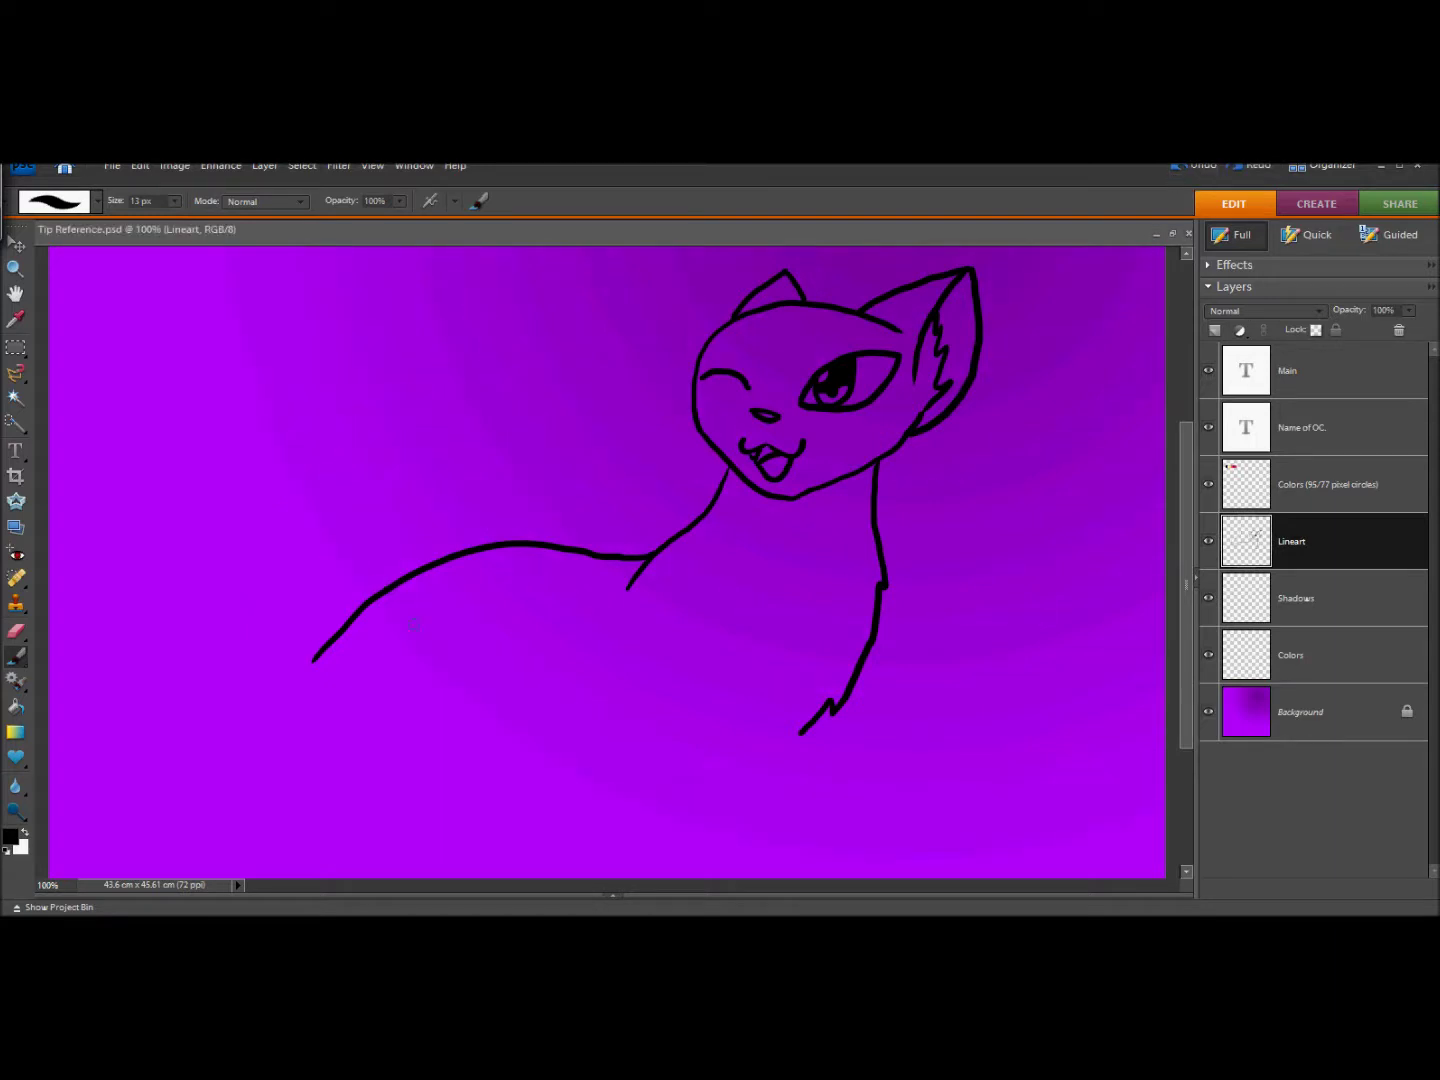
Draw the curved line below the back, and a rounded front leg with a short line above it inside the chest.
{"action": "mouse_move", "coordinate": [283, 735]}
{"action": "left_mouse_down"}
{"action": "mouse_move", "coordinate": [460, 688]}
{"action": "mouse_move", "coordinate": [559, 625]}
{"action": "left_mouse_up"}
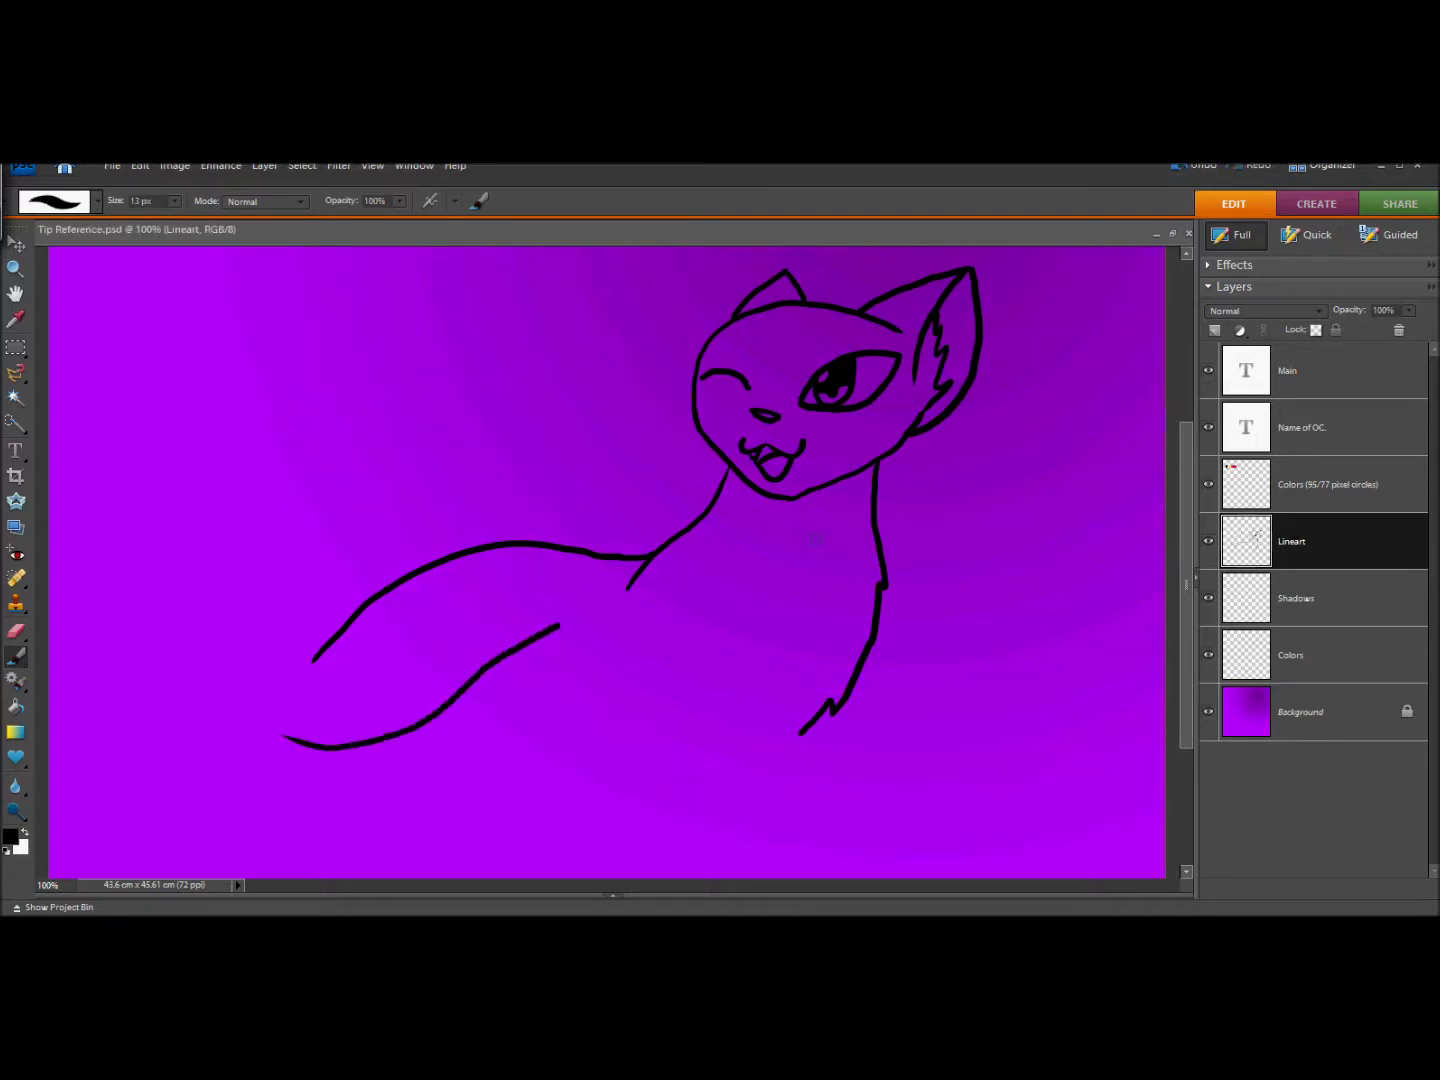
{"action": "scroll", "coordinate": [608, 561], "scroll_direction": "down", "scroll_amount": 2}
{"action": "left_click_drag", "start_coordinate": [755, 530], "coordinate": [746, 640]}
{"action": "left_click", "coordinate": [1197, 166]}
{"action": "mouse_move", "coordinate": [761, 520]}
{"action": "left_mouse_down"}
{"action": "mouse_move", "coordinate": [727, 613]}
{"action": "mouse_move", "coordinate": [852, 774]}
{"action": "left_mouse_up"}
{"action": "left_click", "coordinate": [1197, 166]}
{"action": "mouse_move", "coordinate": [706, 615]}
{"action": "left_mouse_down"}
{"action": "mouse_move", "coordinate": [797, 826]}
{"action": "mouse_move", "coordinate": [767, 841]}
{"action": "mouse_move", "coordinate": [717, 828]}
{"action": "mouse_move", "coordinate": [651, 602]}
{"action": "left_mouse_up"}
Handwrite "what is WRONG w/ me!" beside the front leg.
{"action": "mouse_move", "coordinate": [845, 692]}
{"action": "left_mouse_down"}
{"action": "mouse_move", "coordinate": [858, 712]}
{"action": "mouse_move", "coordinate": [952, 620]}
{"action": "left_mouse_up"}
{"action": "left_click", "coordinate": [994, 611]}
{"action": "left_click", "coordinate": [1003, 636]}
{"action": "left_click_drag", "start_coordinate": [1038, 588], "coordinate": [1018, 614]}
{"action": "mouse_move", "coordinate": [869, 728]}
{"action": "left_mouse_down"}
{"action": "mouse_move", "coordinate": [931, 737]}
{"action": "mouse_move", "coordinate": [953, 707]}
{"action": "mouse_move", "coordinate": [1002, 690]}
{"action": "left_mouse_up"}
{"action": "mouse_move", "coordinate": [1039, 661]}
{"action": "left_mouse_down"}
{"action": "mouse_move", "coordinate": [1042, 685]}
{"action": "mouse_move", "coordinate": [1026, 682]}
{"action": "left_mouse_up"}
{"action": "mouse_move", "coordinate": [886, 782]}
{"action": "left_mouse_down"}
{"action": "mouse_move", "coordinate": [976, 785]}
{"action": "mouse_move", "coordinate": [998, 760]}
{"action": "left_mouse_up"}
{"action": "left_click_drag", "start_coordinate": [1005, 761], "coordinate": [1041, 728]}
{"action": "left_click_drag", "start_coordinate": [935, 759], "coordinate": [922, 818]}
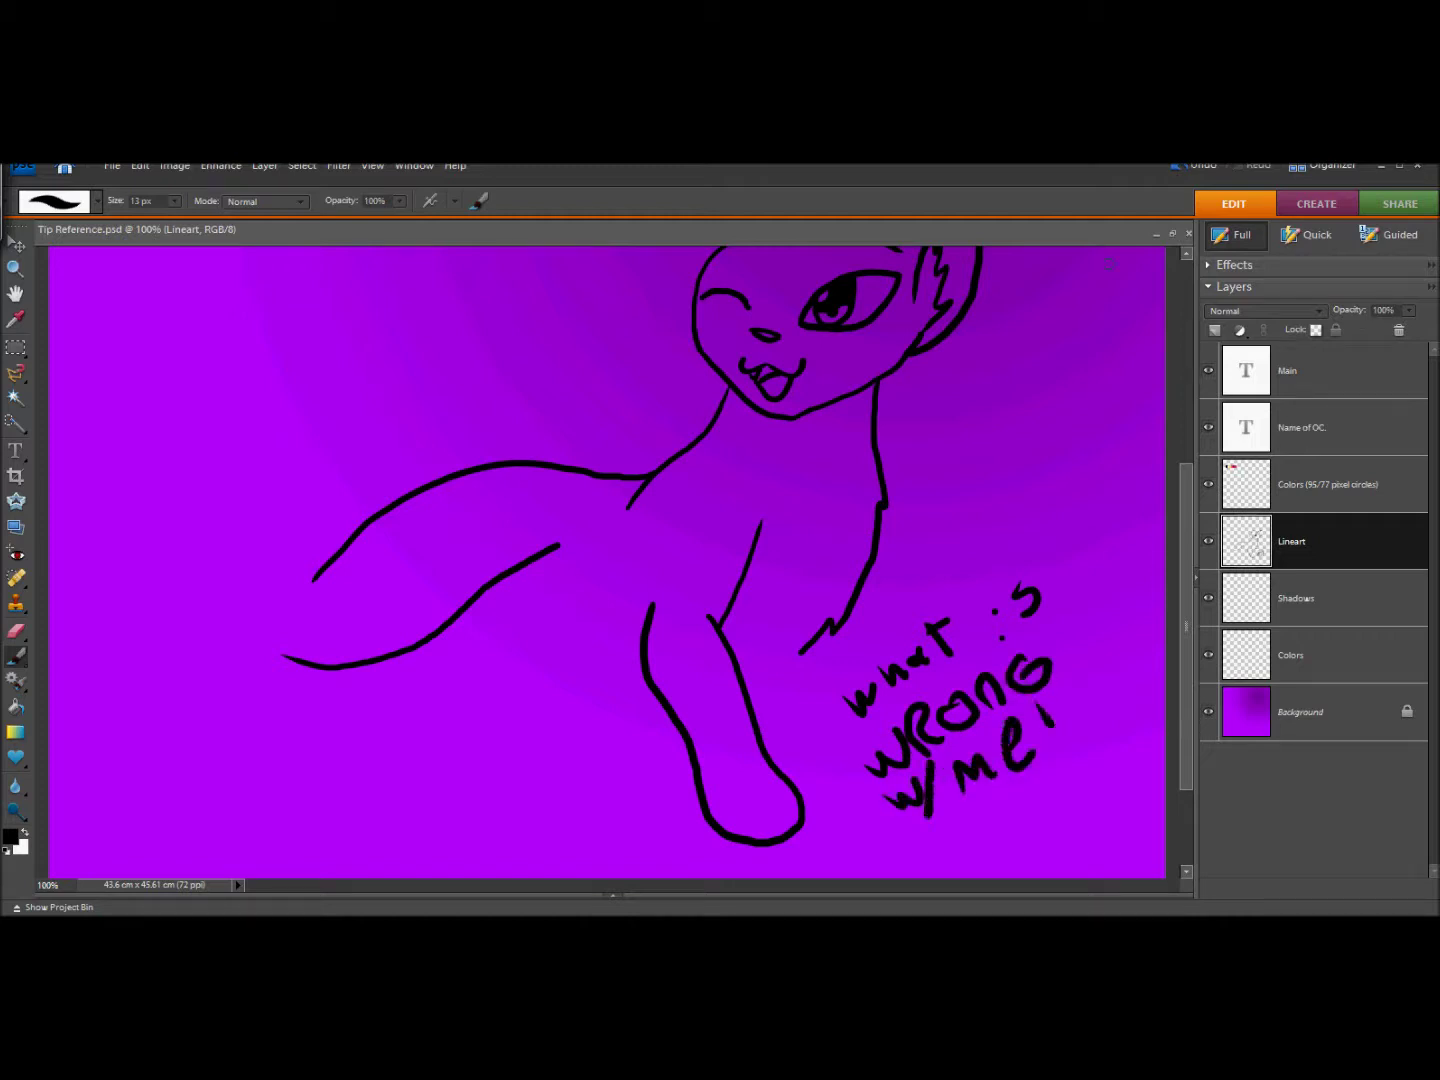
Undo the handwritten lettering and the front leg outline, keeping the short chest line.
{"action": "left_click", "coordinate": [1197, 170]}
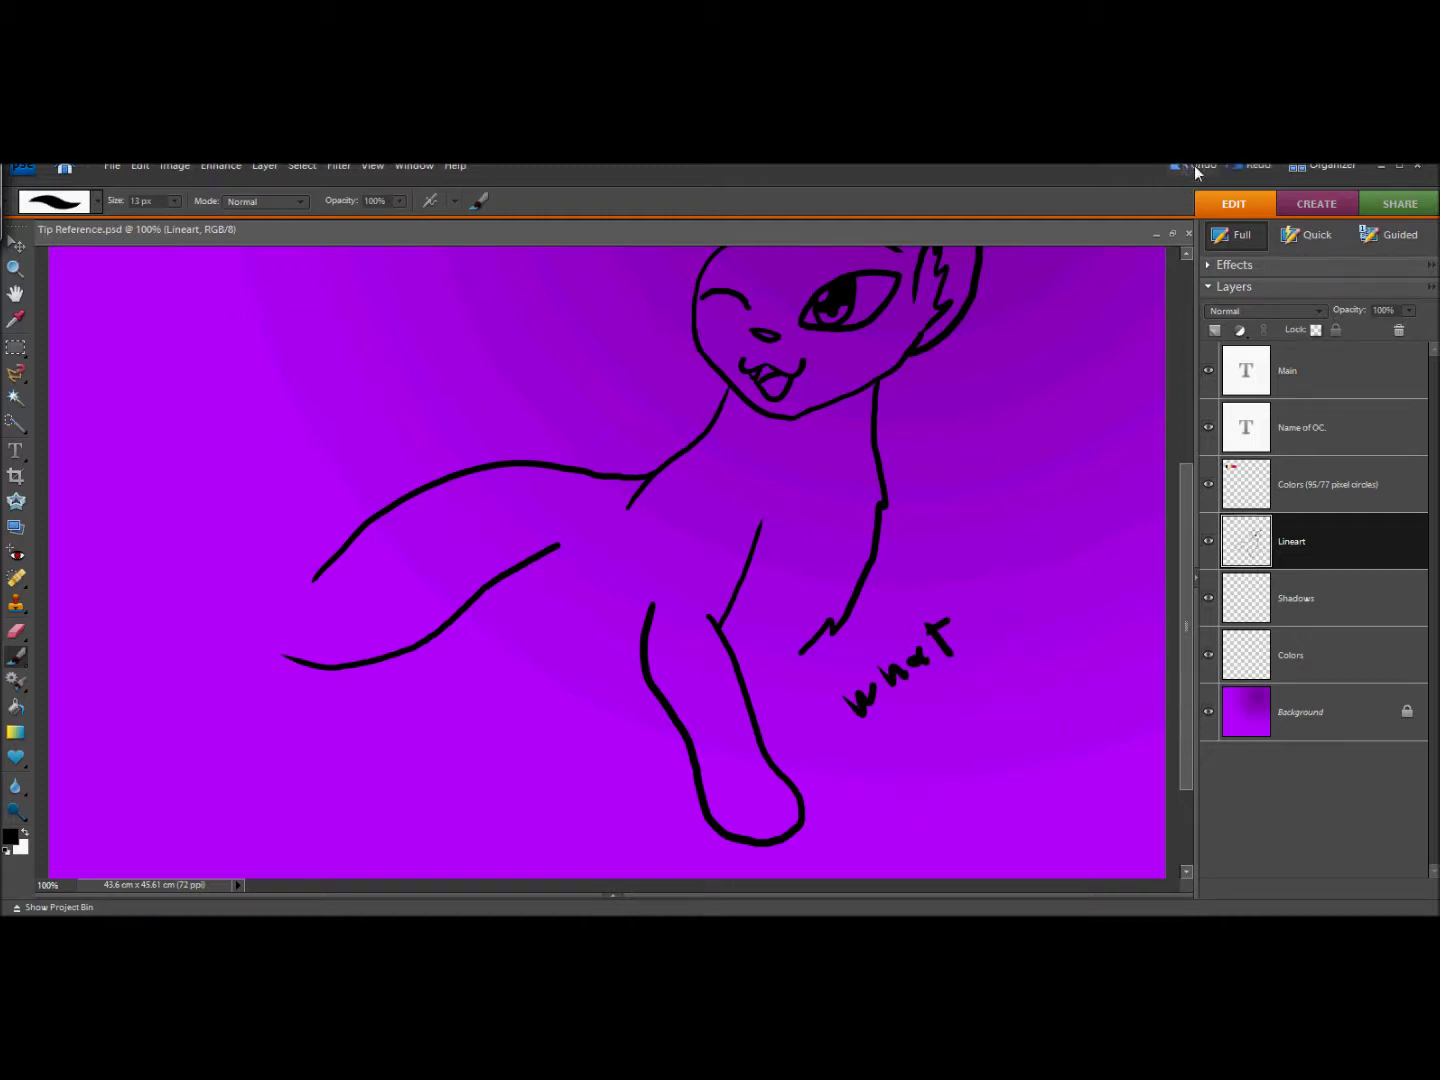
{"action": "left_click", "coordinate": [1196, 171]}
{"action": "left_click", "coordinate": [1196, 171]}
{"action": "left_click", "coordinate": [1196, 171]}
{"action": "left_click", "coordinate": [1196, 172]}
{"action": "left_click", "coordinate": [1196, 172]}
{"action": "mouse_move", "coordinate": [739, 631]}
{"action": "left_mouse_down"}
{"action": "mouse_move", "coordinate": [748, 702]}
{"action": "mouse_move", "coordinate": [821, 776]}
{"action": "left_mouse_up"}
{"action": "left_click", "coordinate": [1181, 180]}
{"action": "left_click_drag", "start_coordinate": [702, 603], "coordinate": [760, 739]}
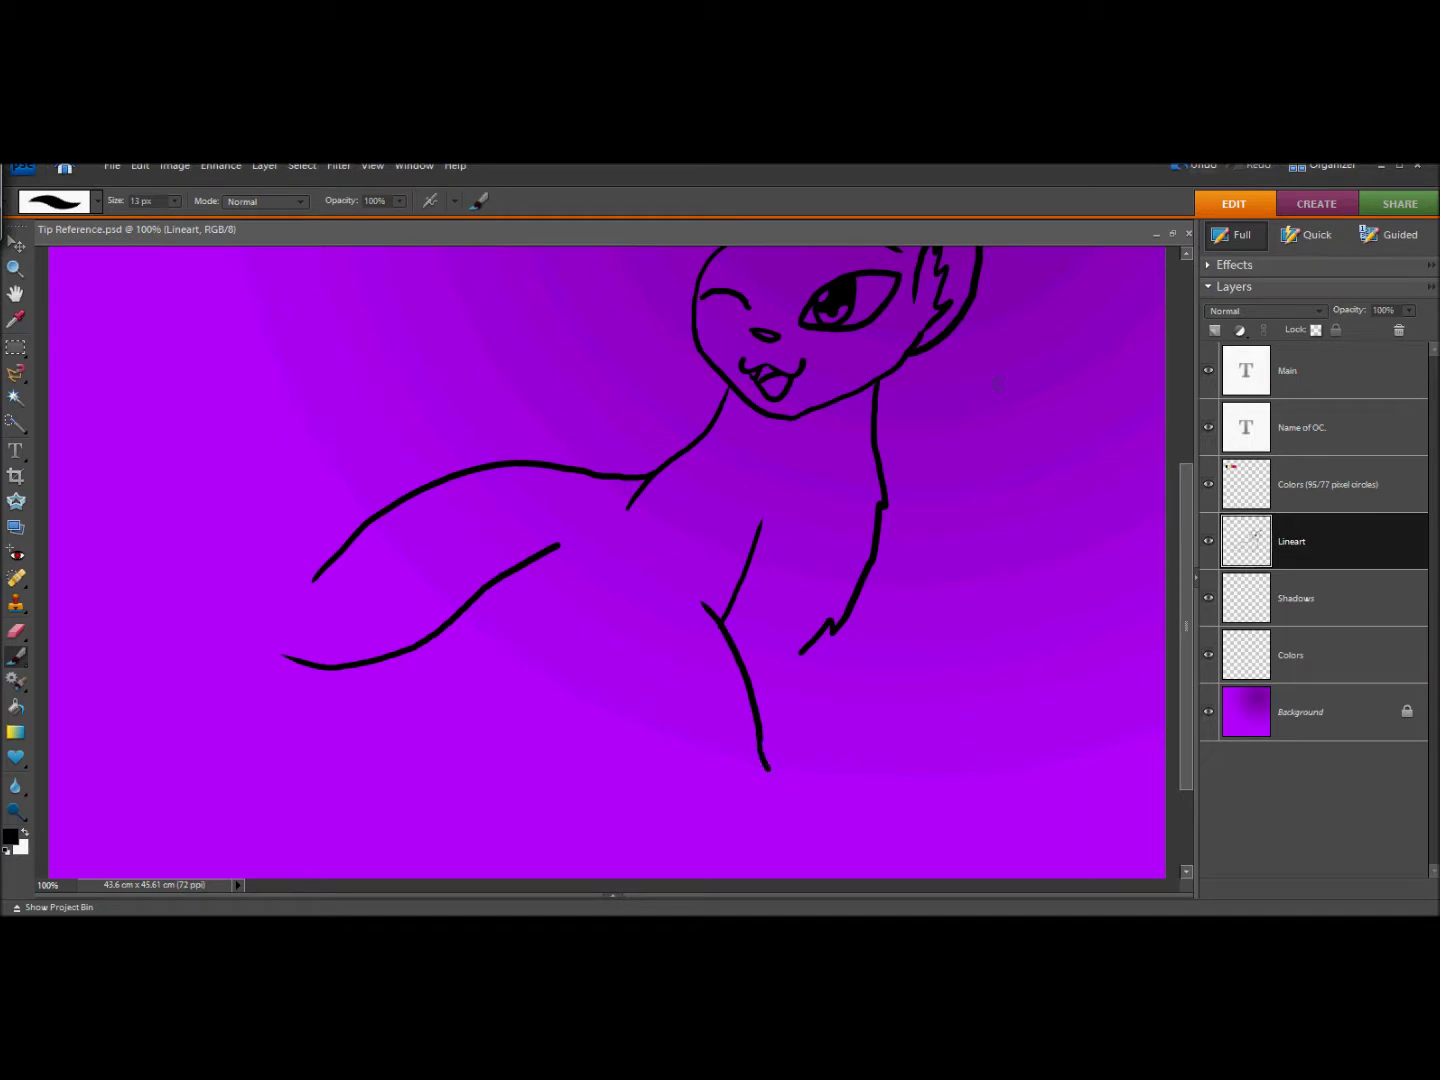
{"action": "left_click", "coordinate": [1191, 167]}
Try outlining the front leg at closer zoom, from the short chest line down to a rounded paw.
{"action": "left_click", "coordinate": [14, 267]}
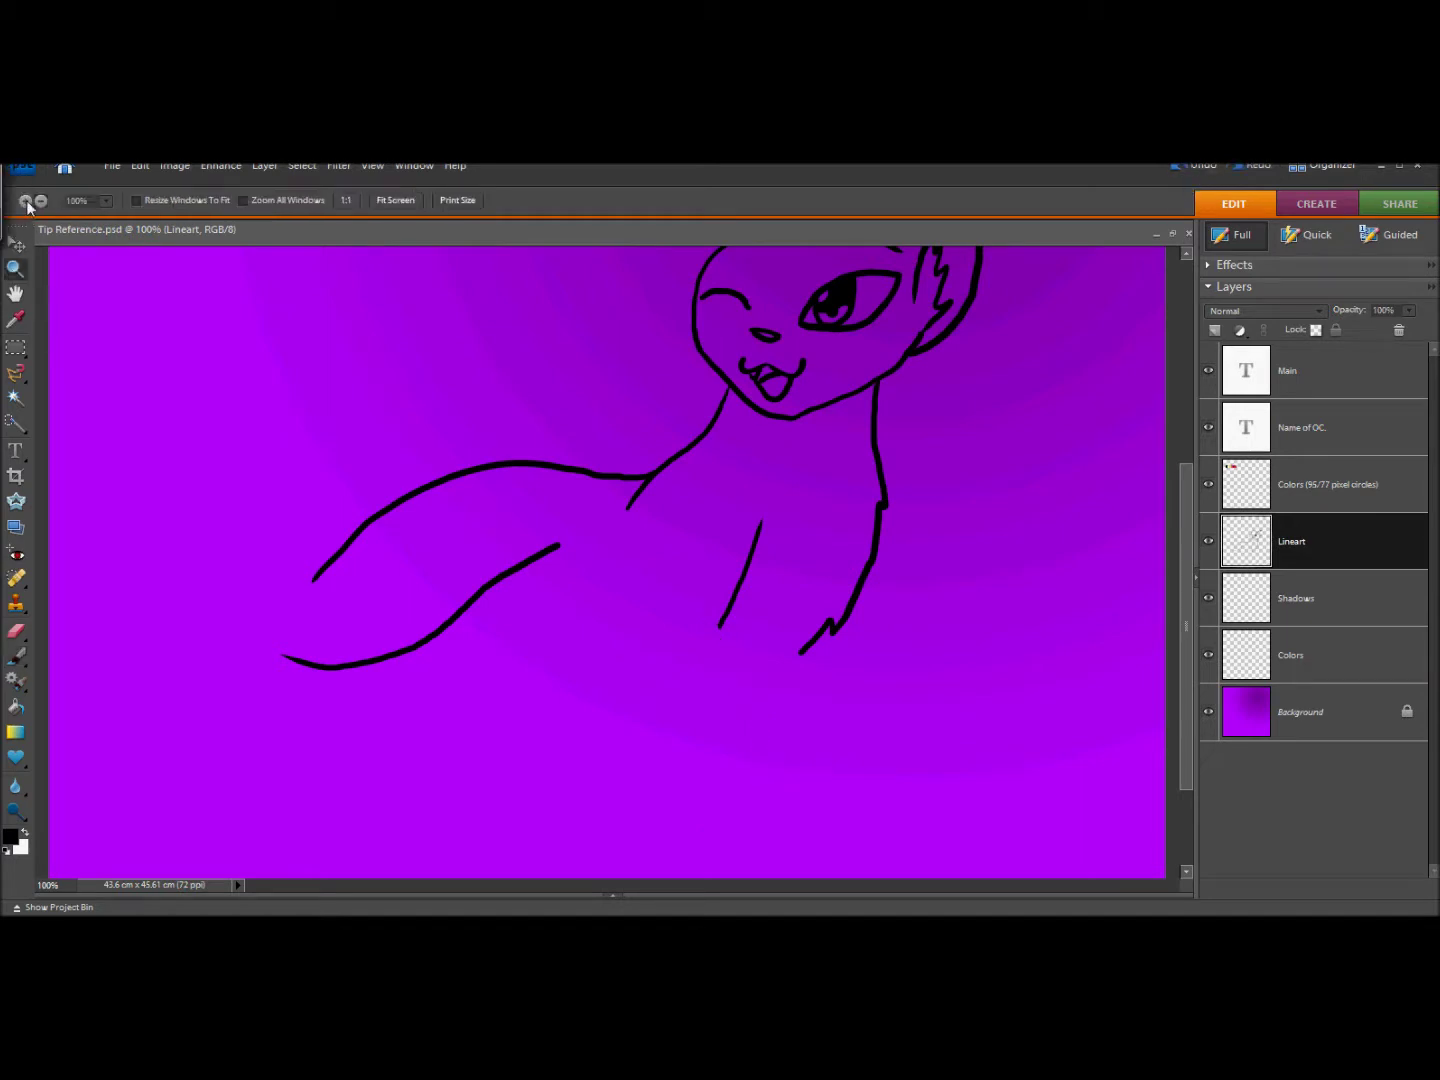
{"action": "left_click", "coordinate": [740, 659]}
{"action": "key", "text": "b"}
{"action": "scroll", "coordinate": [59, 681], "scroll_direction": "down", "scroll_amount": 3}
{"action": "mouse_move", "coordinate": [654, 429]}
{"action": "left_mouse_down"}
{"action": "mouse_move", "coordinate": [709, 491]}
{"action": "mouse_move", "coordinate": [832, 715]}
{"action": "mouse_move", "coordinate": [849, 751]}
{"action": "mouse_move", "coordinate": [822, 797]}
{"action": "left_mouse_up"}
{"action": "mouse_move", "coordinate": [436, 262]}
{"action": "left_mouse_down"}
{"action": "mouse_move", "coordinate": [421, 374]}
{"action": "mouse_move", "coordinate": [461, 509]}
{"action": "mouse_move", "coordinate": [590, 652]}
{"action": "mouse_move", "coordinate": [633, 789]}
{"action": "left_mouse_up"}
{"action": "left_click", "coordinate": [1182, 166]}
{"action": "mouse_move", "coordinate": [463, 257]}
{"action": "left_mouse_down"}
{"action": "mouse_move", "coordinate": [460, 319]}
{"action": "mouse_move", "coordinate": [469, 482]}
{"action": "mouse_move", "coordinate": [556, 602]}
{"action": "mouse_move", "coordinate": [637, 805]}
{"action": "mouse_move", "coordinate": [701, 833]}
{"action": "mouse_move", "coordinate": [809, 818]}
{"action": "mouse_move", "coordinate": [833, 786]}
{"action": "mouse_move", "coordinate": [812, 724]}
{"action": "mouse_move", "coordinate": [829, 785]}
{"action": "left_mouse_up"}
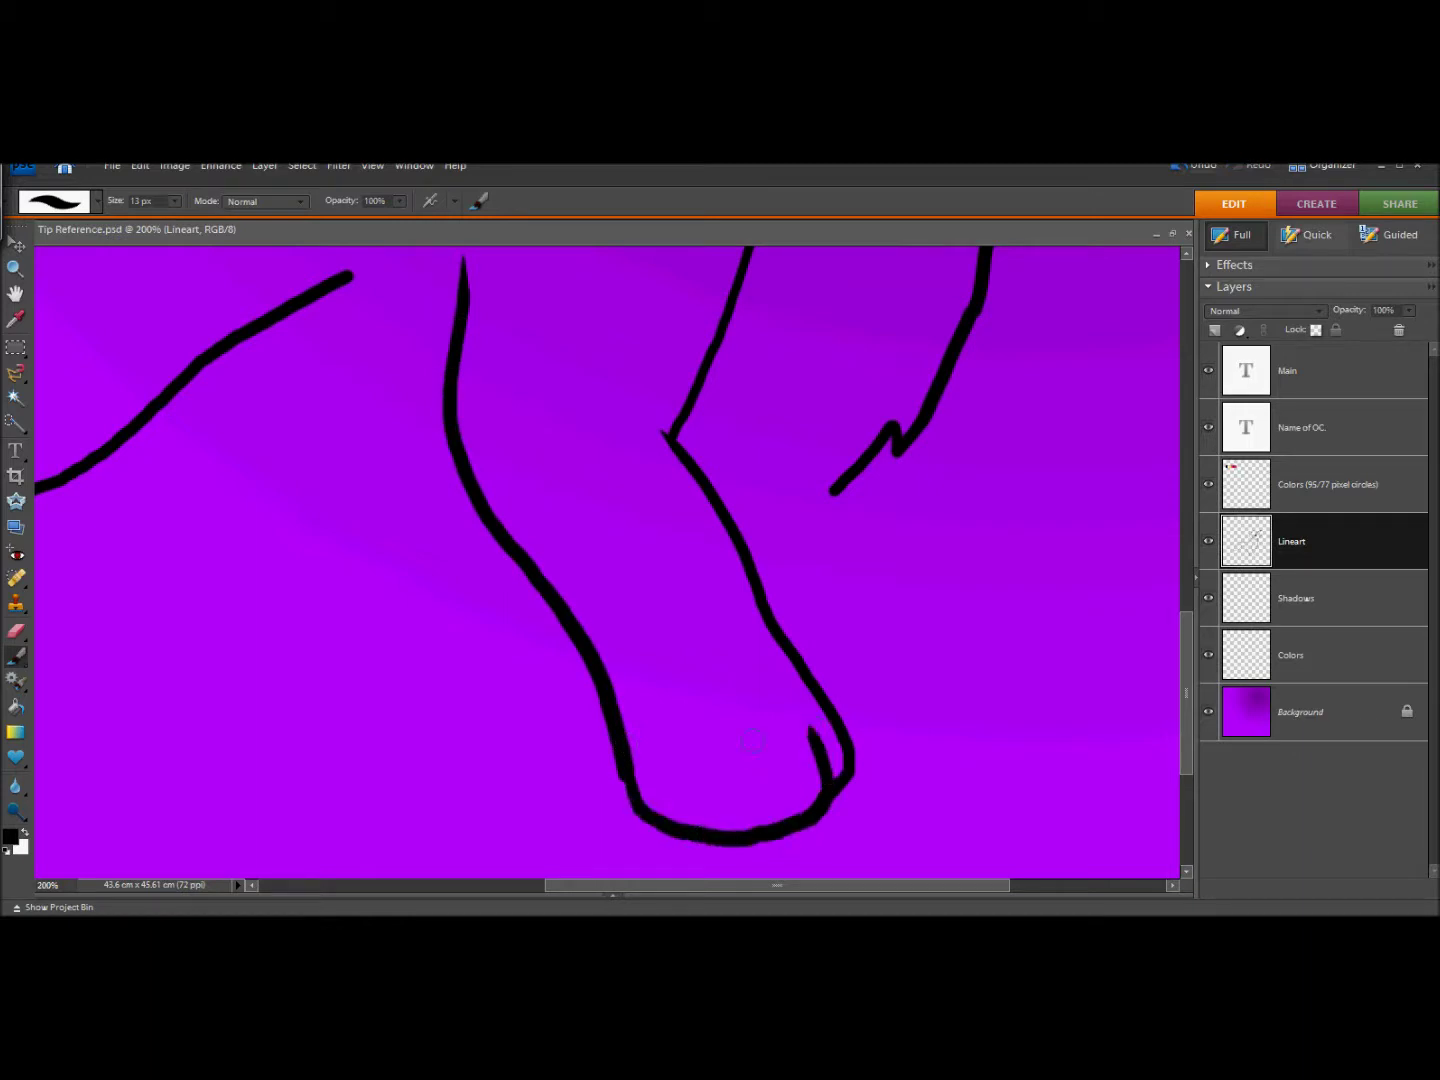
Try adding short toe lines along the front edge of the paw, adjusting their placement.
{"action": "left_click_drag", "start_coordinate": [754, 743], "coordinate": [772, 831]}
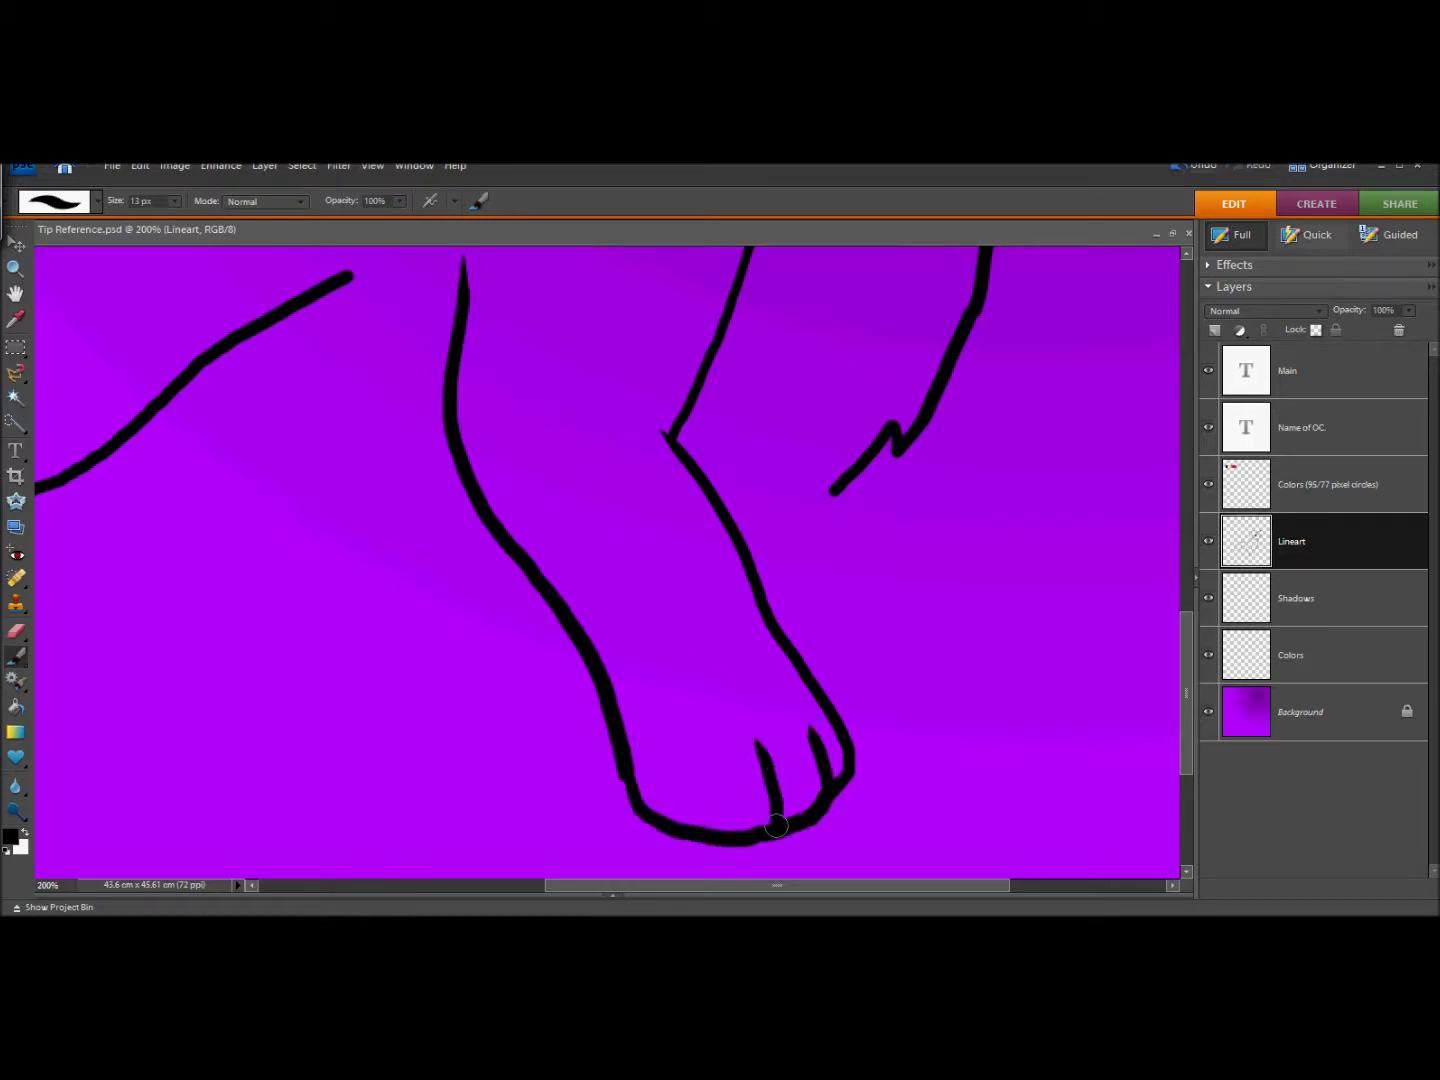
{"action": "left_click", "coordinate": [1193, 164]}
{"action": "left_click_drag", "start_coordinate": [761, 716], "coordinate": [802, 825]}
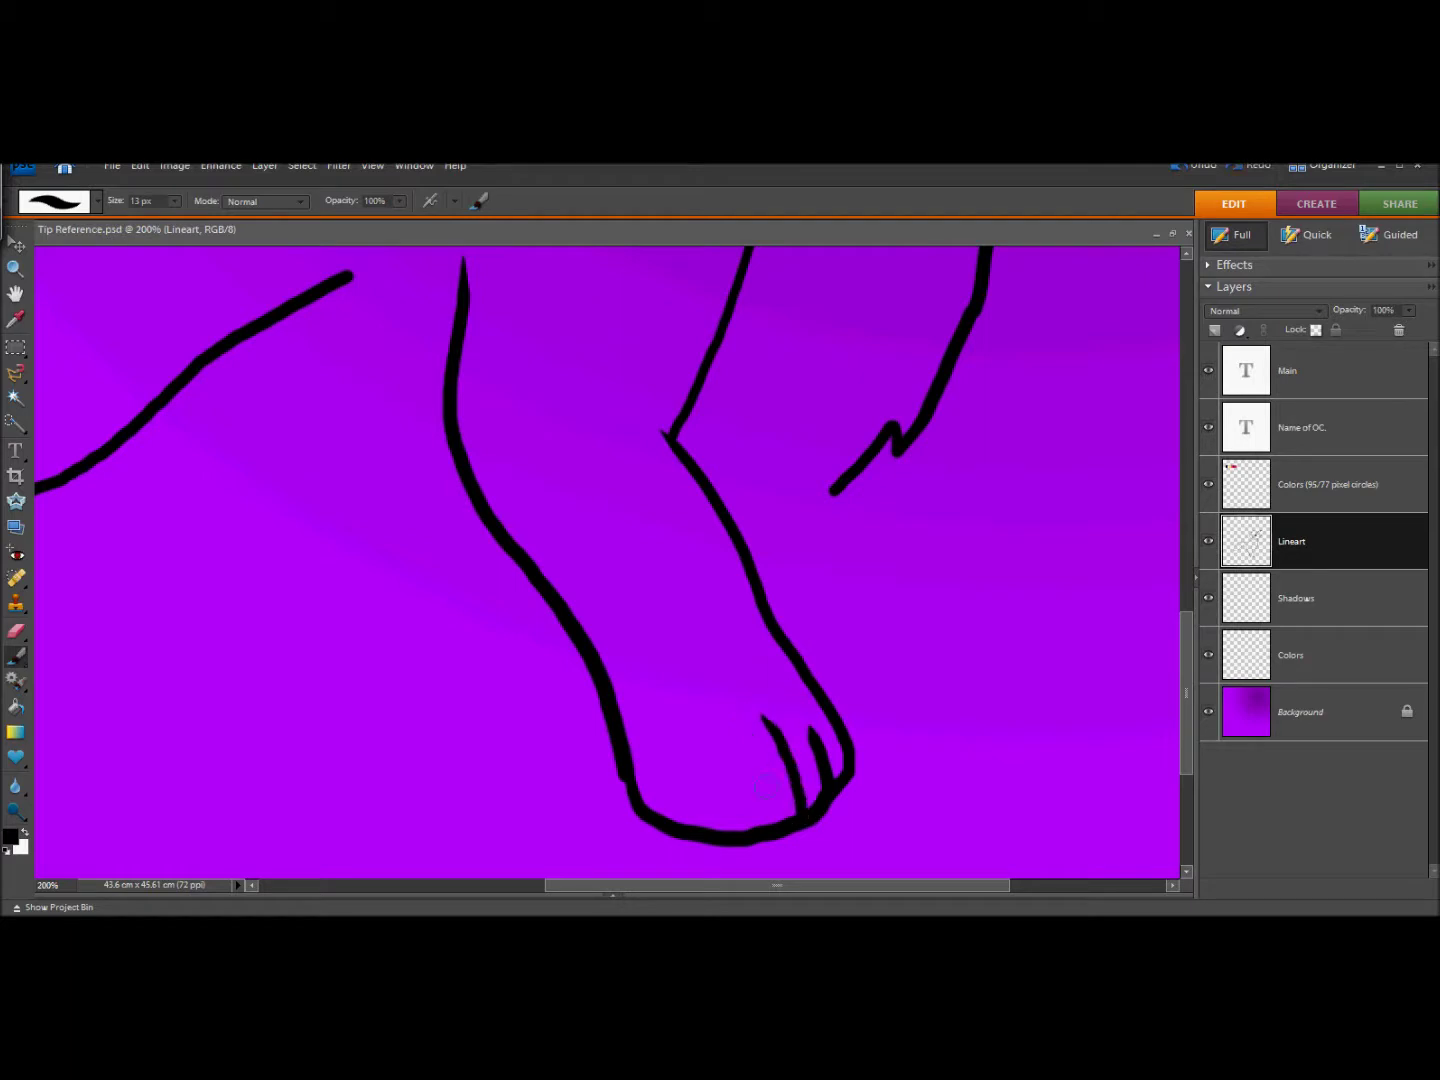
{"action": "left_click", "coordinate": [1174, 168]}
{"action": "left_click_drag", "start_coordinate": [762, 734], "coordinate": [783, 820]}
{"action": "left_click_drag", "start_coordinate": [716, 764], "coordinate": [723, 832]}
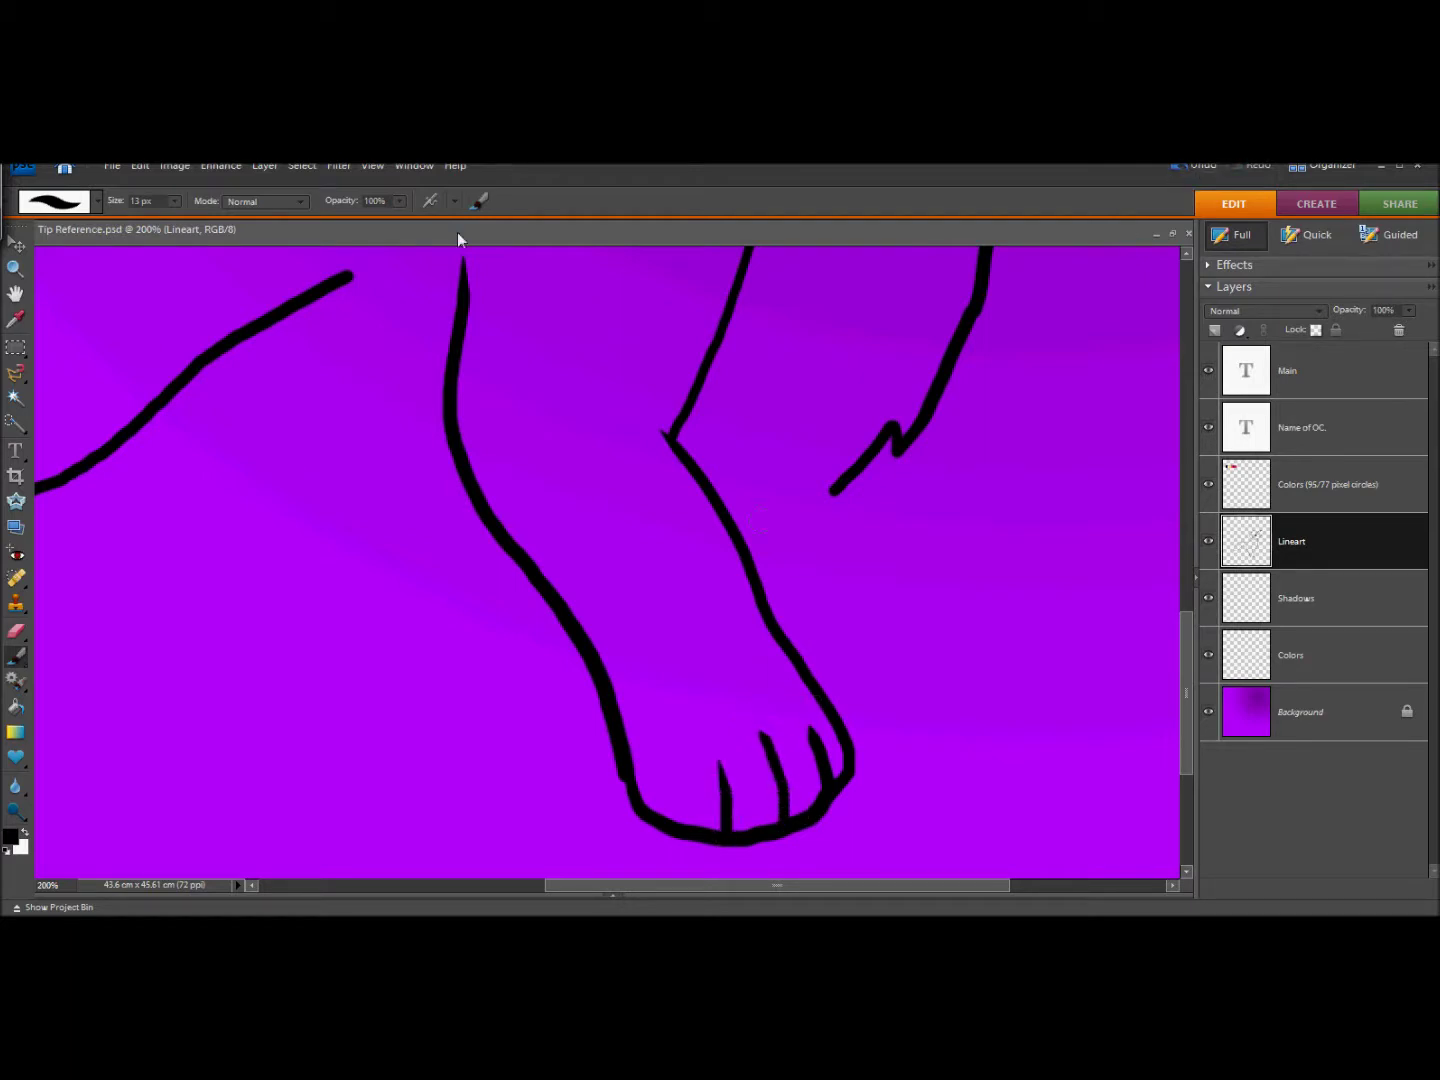
Undo the toe lines and the whole front leg outline back to the short chest line.
{"action": "left_click", "coordinate": [1198, 167]}
{"action": "left_click", "coordinate": [1200, 168]}
{"action": "left_click", "coordinate": [1200, 167]}
{"action": "left_click", "coordinate": [1196, 168]}
{"action": "left_click", "coordinate": [1194, 168]}
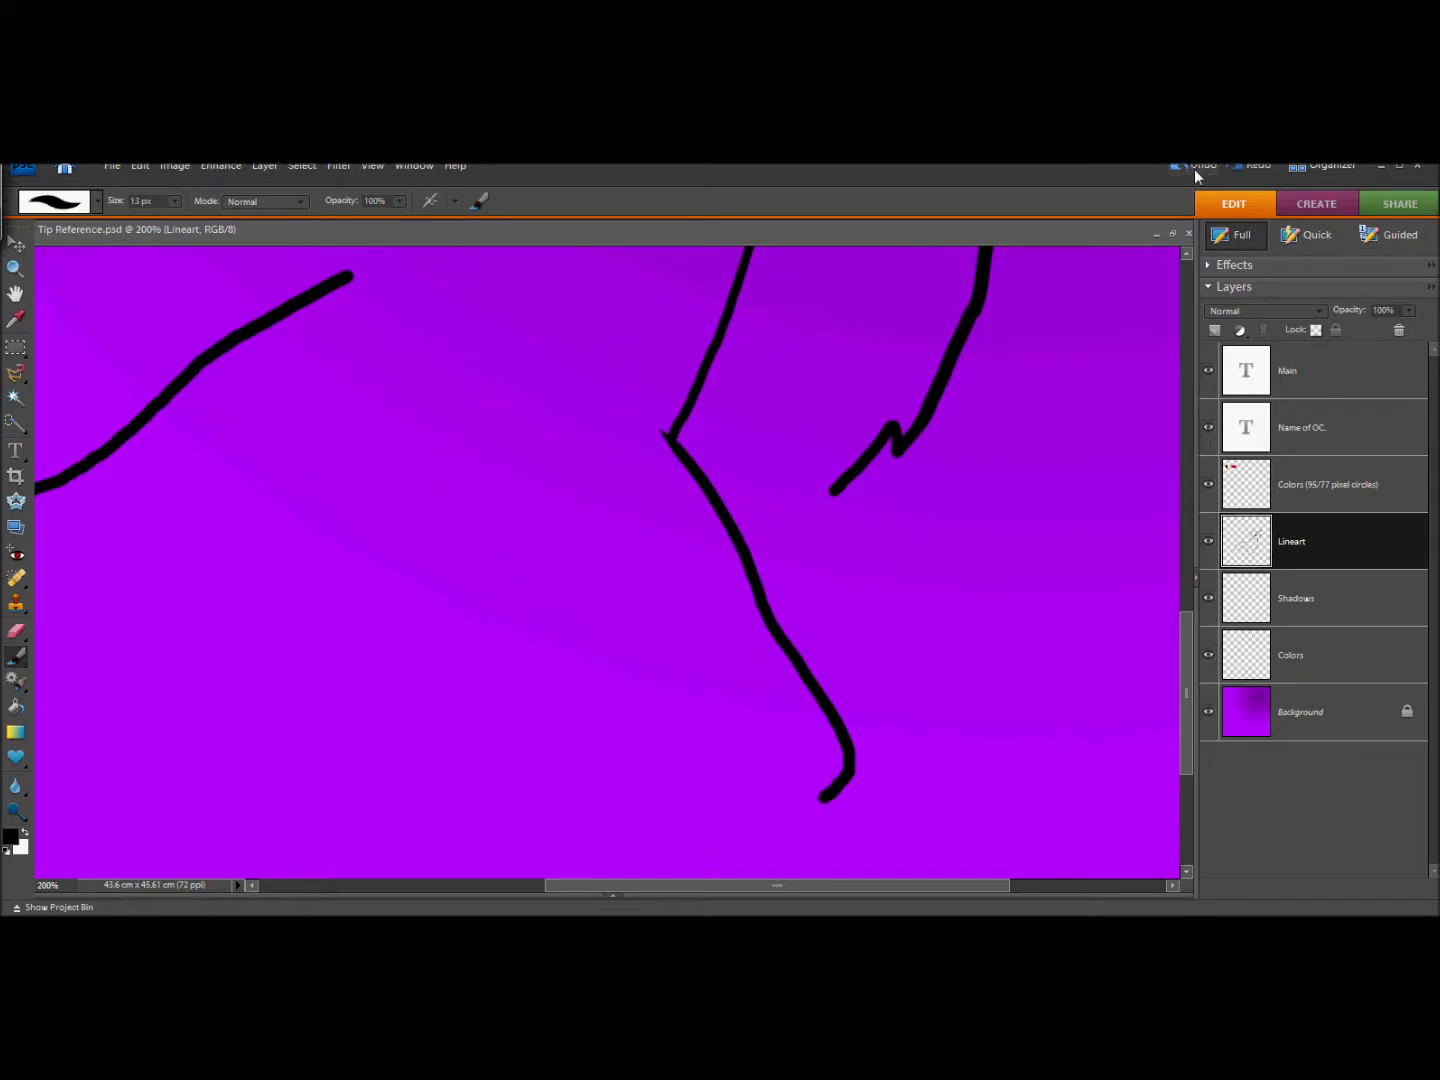
{"action": "key", "text": "ctrl+z"}
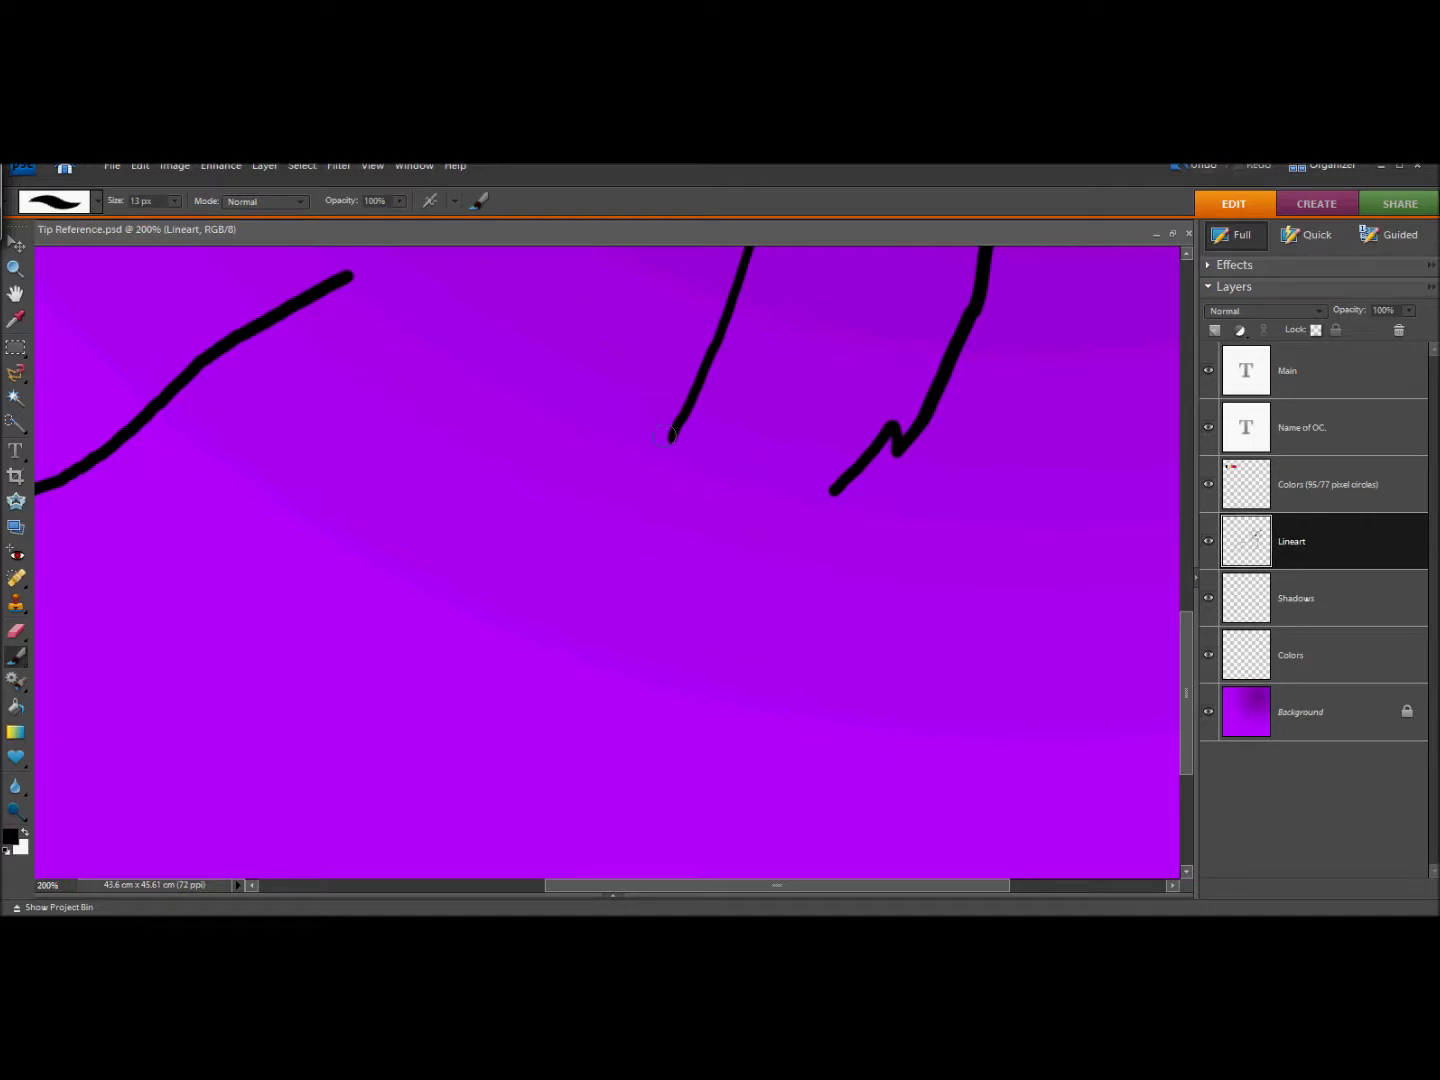
Redraw the front leg with two long side lines and close the rounded paw at its lower end.
{"action": "mouse_move", "coordinate": [651, 415]}
{"action": "left_mouse_down"}
{"action": "mouse_move", "coordinate": [740, 553]}
{"action": "mouse_move", "coordinate": [800, 734]}
{"action": "mouse_move", "coordinate": [852, 825]}
{"action": "mouse_move", "coordinate": [812, 859]}
{"action": "left_mouse_up"}
{"action": "mouse_move", "coordinate": [465, 267]}
{"action": "left_mouse_down"}
{"action": "mouse_move", "coordinate": [454, 432]}
{"action": "mouse_move", "coordinate": [591, 687]}
{"action": "mouse_move", "coordinate": [624, 815]}
{"action": "mouse_move", "coordinate": [650, 860]}
{"action": "mouse_move", "coordinate": [776, 878]}
{"action": "left_mouse_up"}
{"action": "left_click_drag", "start_coordinate": [1182, 695], "coordinate": [1182, 728]}
{"action": "left_click_drag", "start_coordinate": [754, 757], "coordinate": [830, 722]}
{"action": "left_click", "coordinate": [1192, 164]}
{"action": "left_click_drag", "start_coordinate": [755, 757], "coordinate": [825, 737]}
{"action": "left_click", "coordinate": [1195, 166]}
{"action": "left_click_drag", "start_coordinate": [764, 762], "coordinate": [788, 757]}
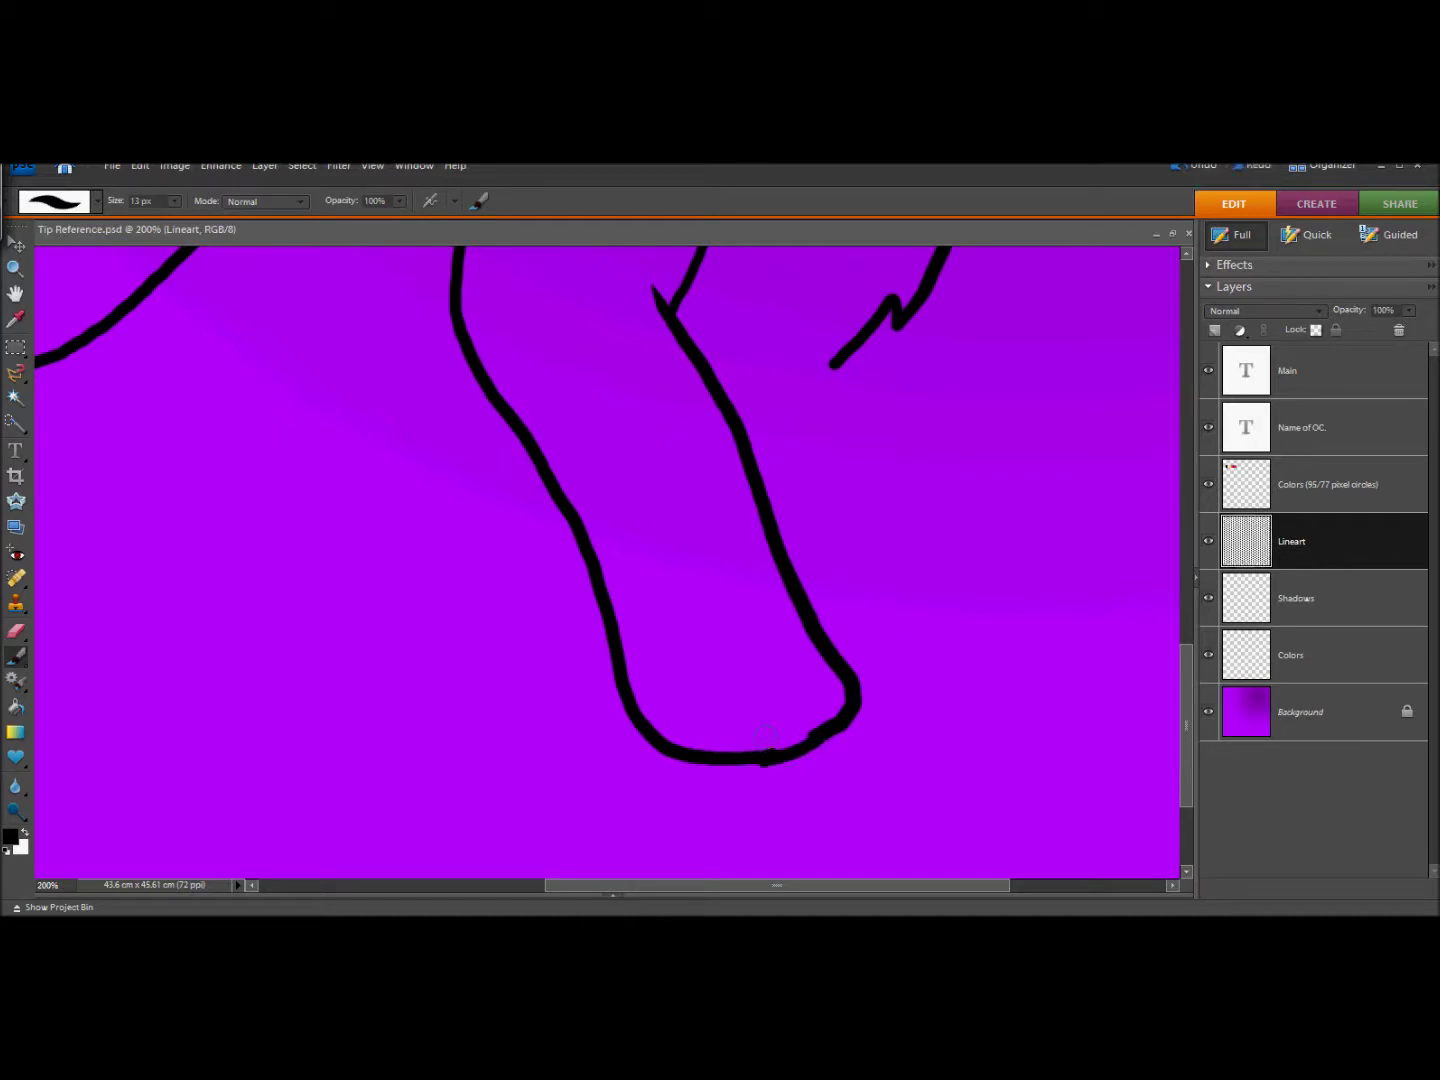
Try two sets of three short toe lines on the front paw, replacing the first set with longer ones.
{"action": "left_click_drag", "start_coordinate": [707, 703], "coordinate": [723, 755]}
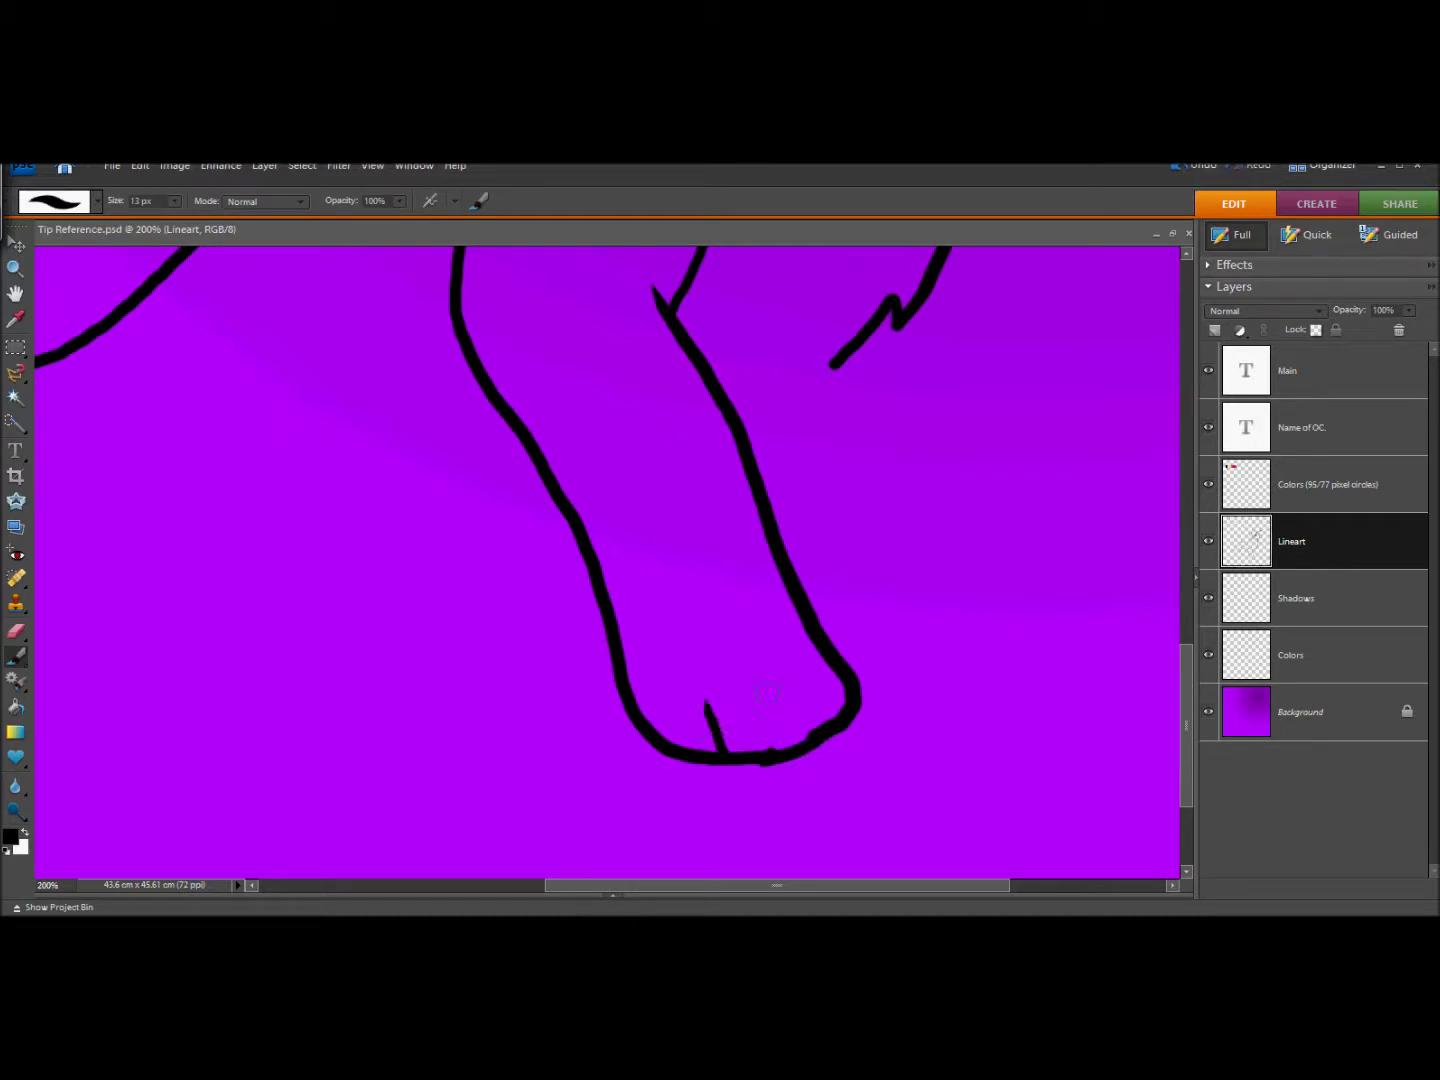
{"action": "left_click_drag", "start_coordinate": [768, 693], "coordinate": [790, 752]}
{"action": "left_click_drag", "start_coordinate": [804, 680], "coordinate": [834, 718]}
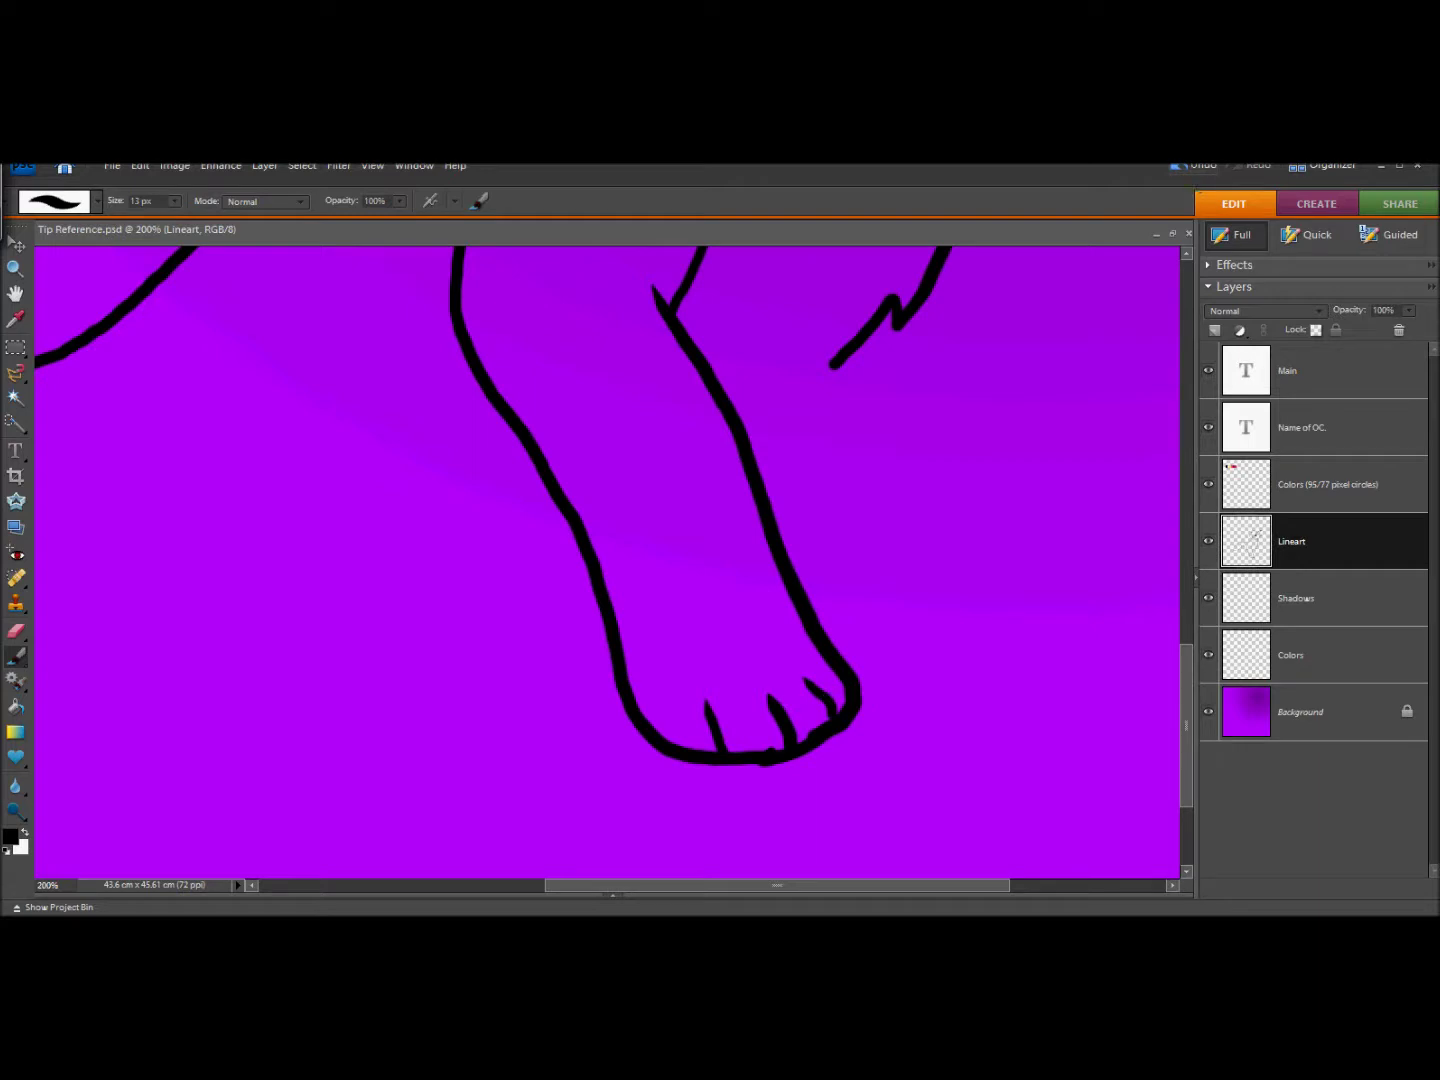
{"action": "left_click", "coordinate": [1193, 167]}
{"action": "left_click", "coordinate": [1193, 167]}
{"action": "left_click", "coordinate": [1193, 166]}
{"action": "left_click_drag", "start_coordinate": [790, 650], "coordinate": [832, 736]}
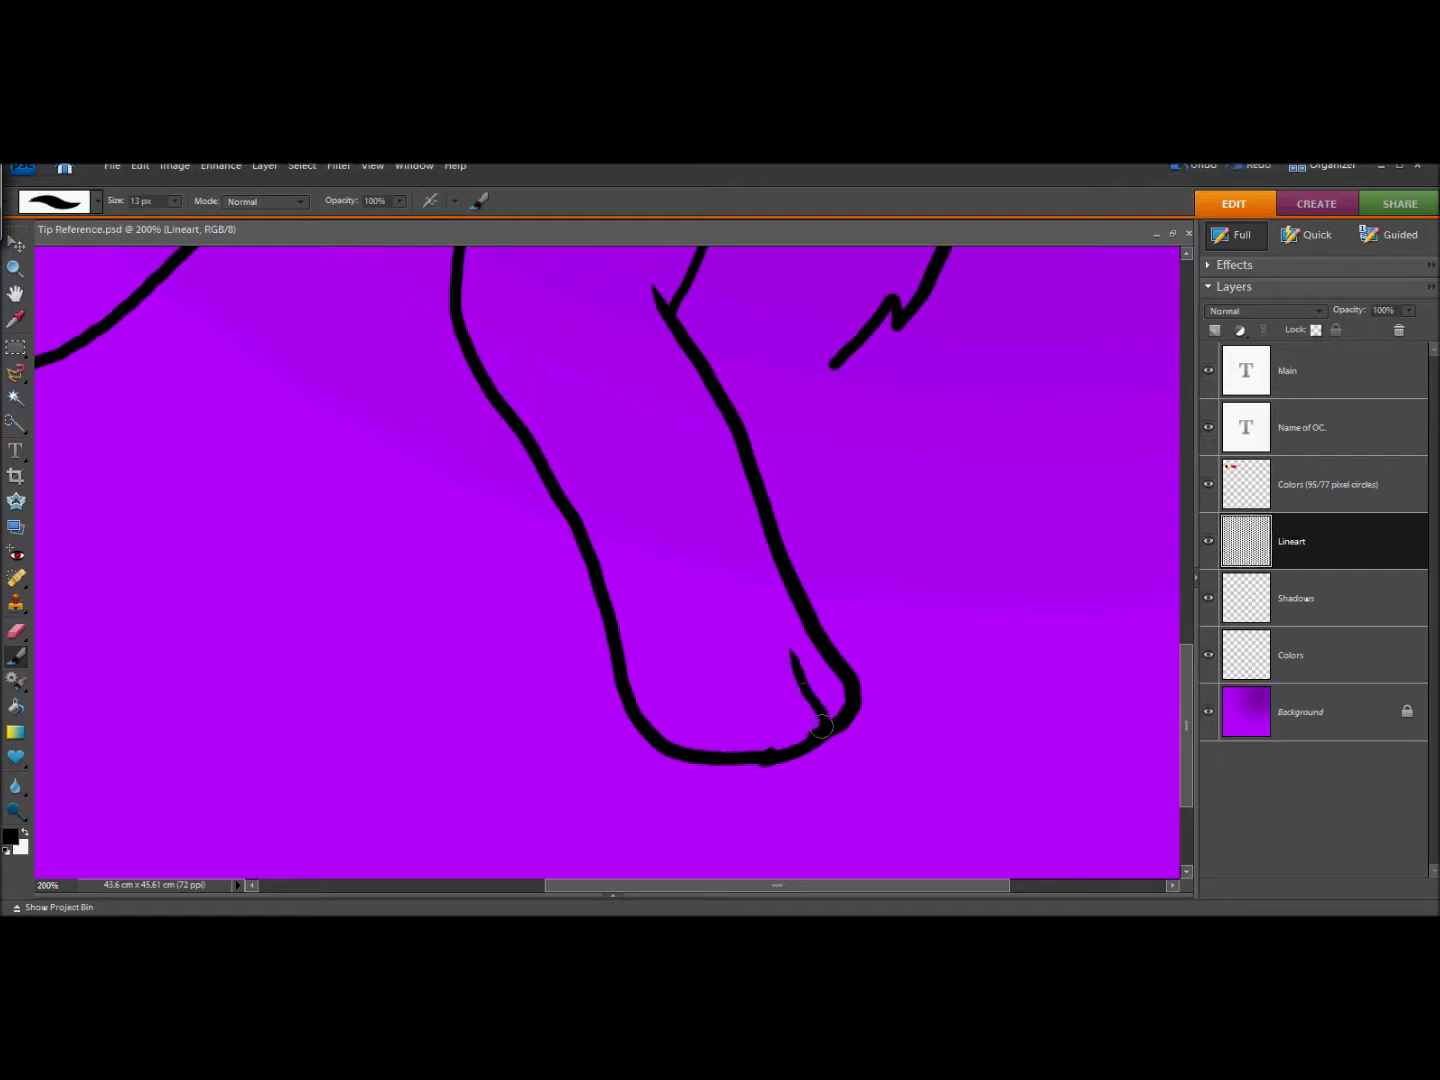
{"action": "left_click_drag", "start_coordinate": [750, 667], "coordinate": [778, 750]}
{"action": "left_click_drag", "start_coordinate": [697, 680], "coordinate": [727, 751]}
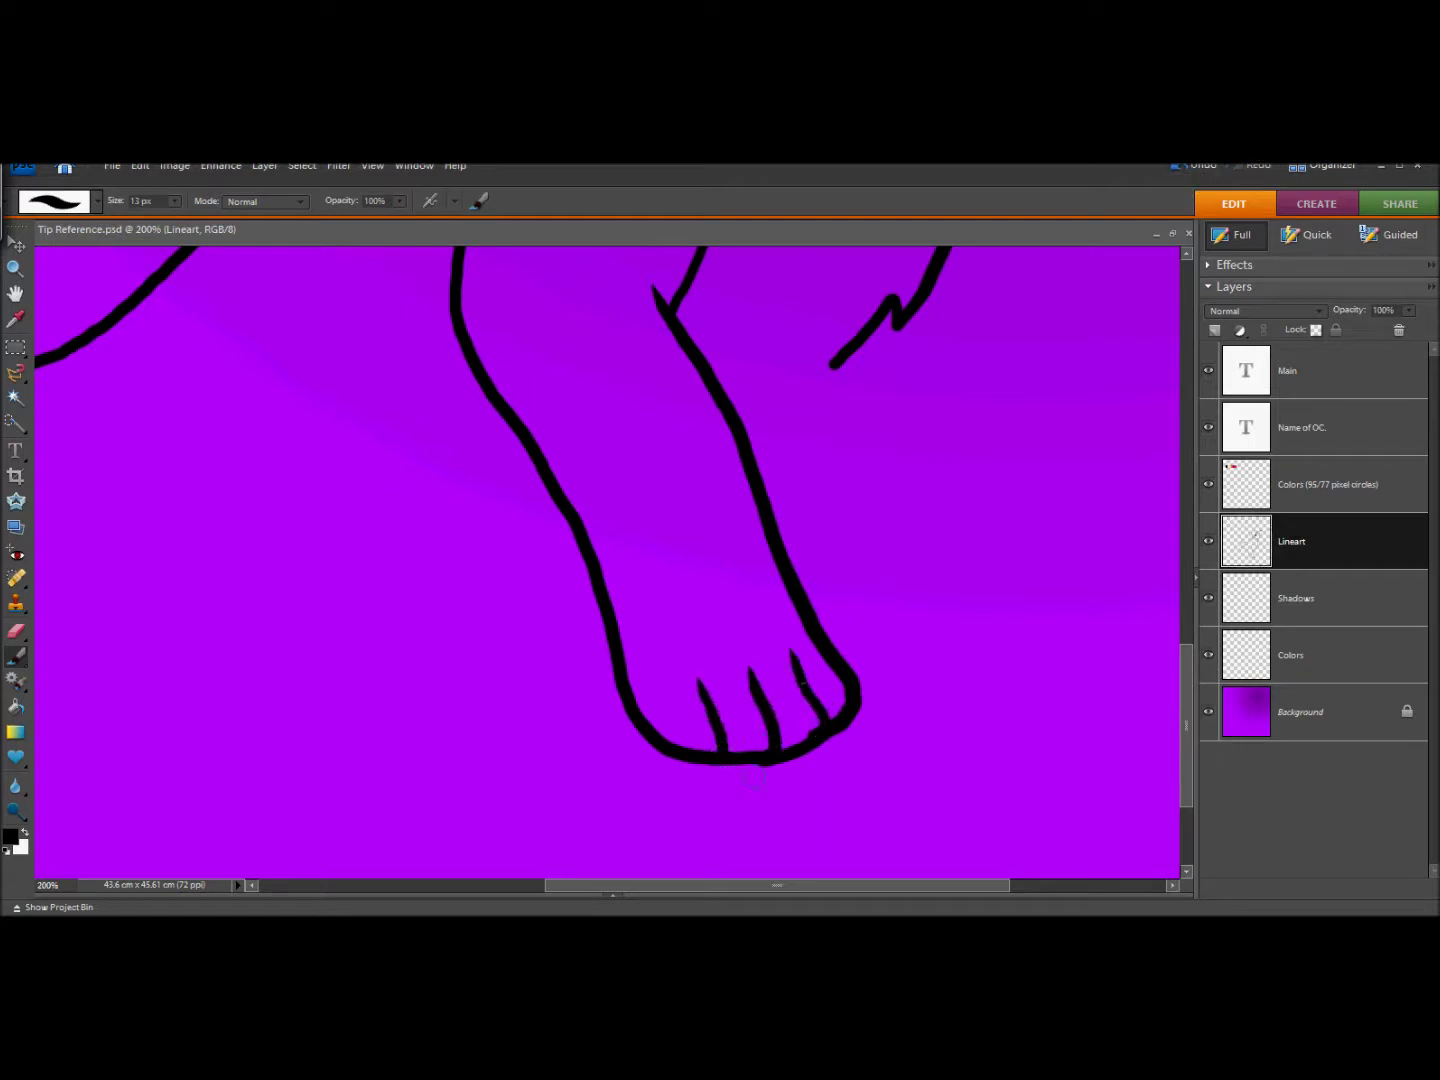
Scribble the word "GAH" with an exclamation stroke beside the front leg.
{"action": "mouse_move", "coordinate": [788, 478]}
{"action": "left_mouse_down"}
{"action": "mouse_move", "coordinate": [846, 550]}
{"action": "mouse_move", "coordinate": [806, 520]}
{"action": "left_mouse_up"}
{"action": "mouse_move", "coordinate": [912, 503]}
{"action": "left_mouse_down"}
{"action": "mouse_move", "coordinate": [945, 401]}
{"action": "mouse_move", "coordinate": [984, 509]}
{"action": "left_mouse_up"}
{"action": "left_click_drag", "start_coordinate": [941, 466], "coordinate": [970, 450]}
{"action": "mouse_move", "coordinate": [997, 378]}
{"action": "left_mouse_down"}
{"action": "mouse_move", "coordinate": [978, 482]}
{"action": "mouse_move", "coordinate": [1029, 432]}
{"action": "left_mouse_up"}
{"action": "left_click_drag", "start_coordinate": [1021, 357], "coordinate": [1046, 465]}
{"action": "left_click_drag", "start_coordinate": [1044, 297], "coordinate": [1065, 378]}
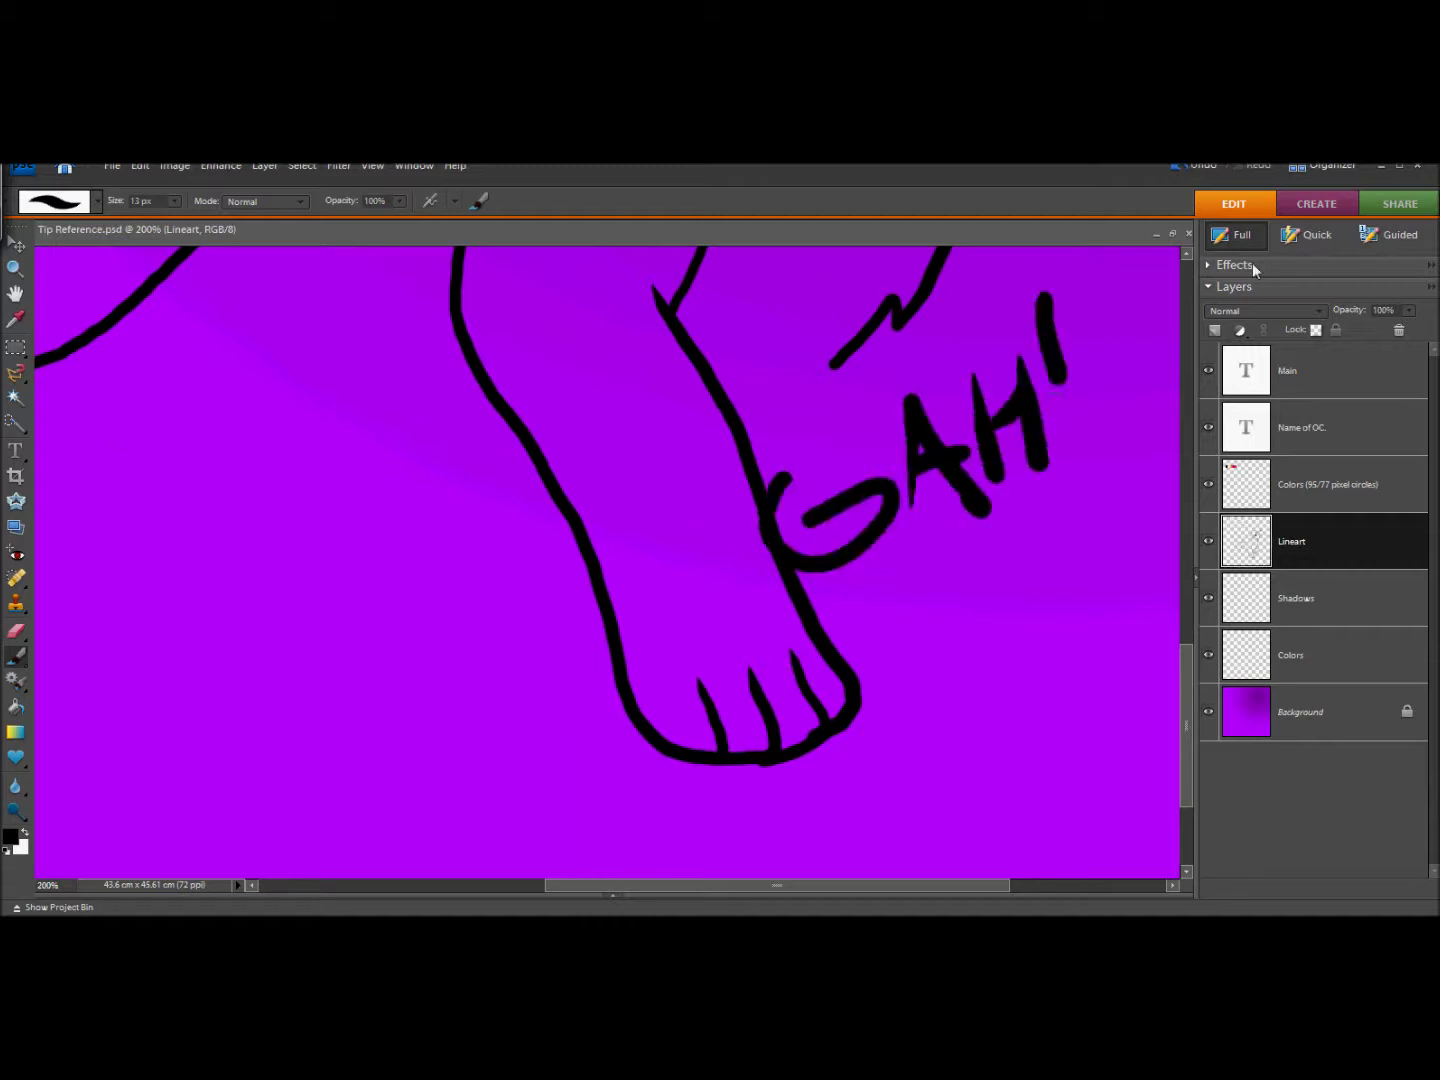
Undo the scribbled word, the toe lines and the front leg outline back to the short chest line.
{"action": "left_click", "coordinate": [1192, 167]}
{"action": "left_click", "coordinate": [1192, 167]}
{"action": "left_click", "coordinate": [1192, 167]}
{"action": "left_click", "coordinate": [1193, 167]}
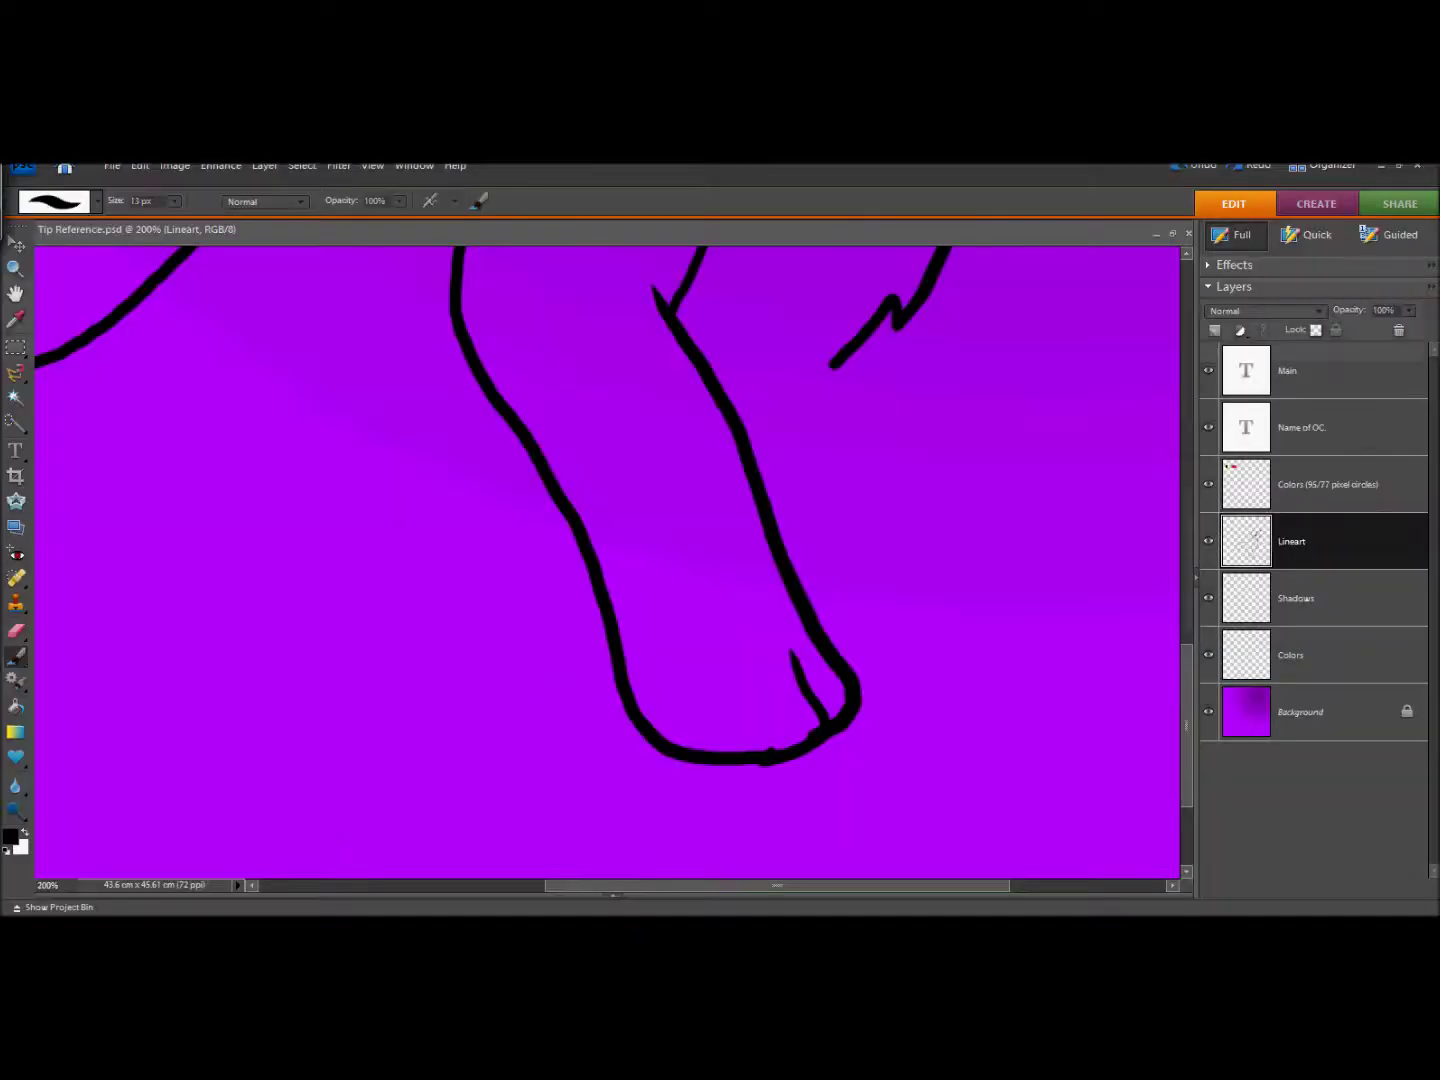
{"action": "left_click", "coordinate": [1198, 167]}
{"action": "left_click", "coordinate": [1198, 168]}
{"action": "left_click", "coordinate": [1197, 172]}
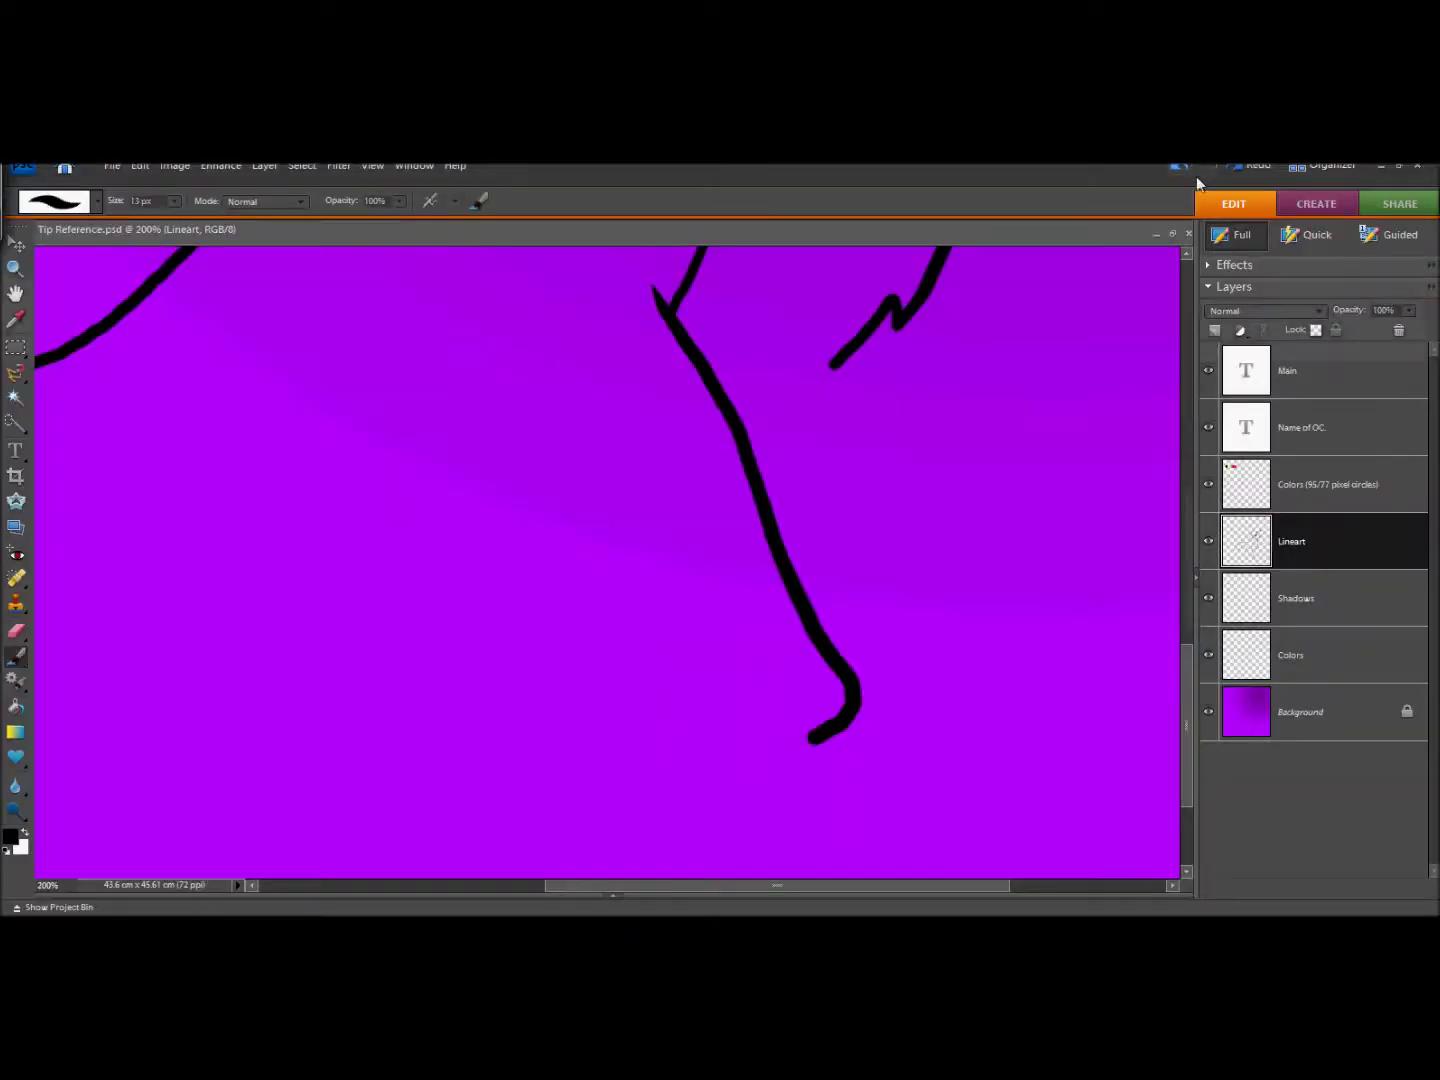
{"action": "left_click", "coordinate": [1197, 166]}
Try outlining a straighter front leg at 100% zoom, with two side lines and a rounded paw.
{"action": "left_click", "coordinate": [8, 244]}
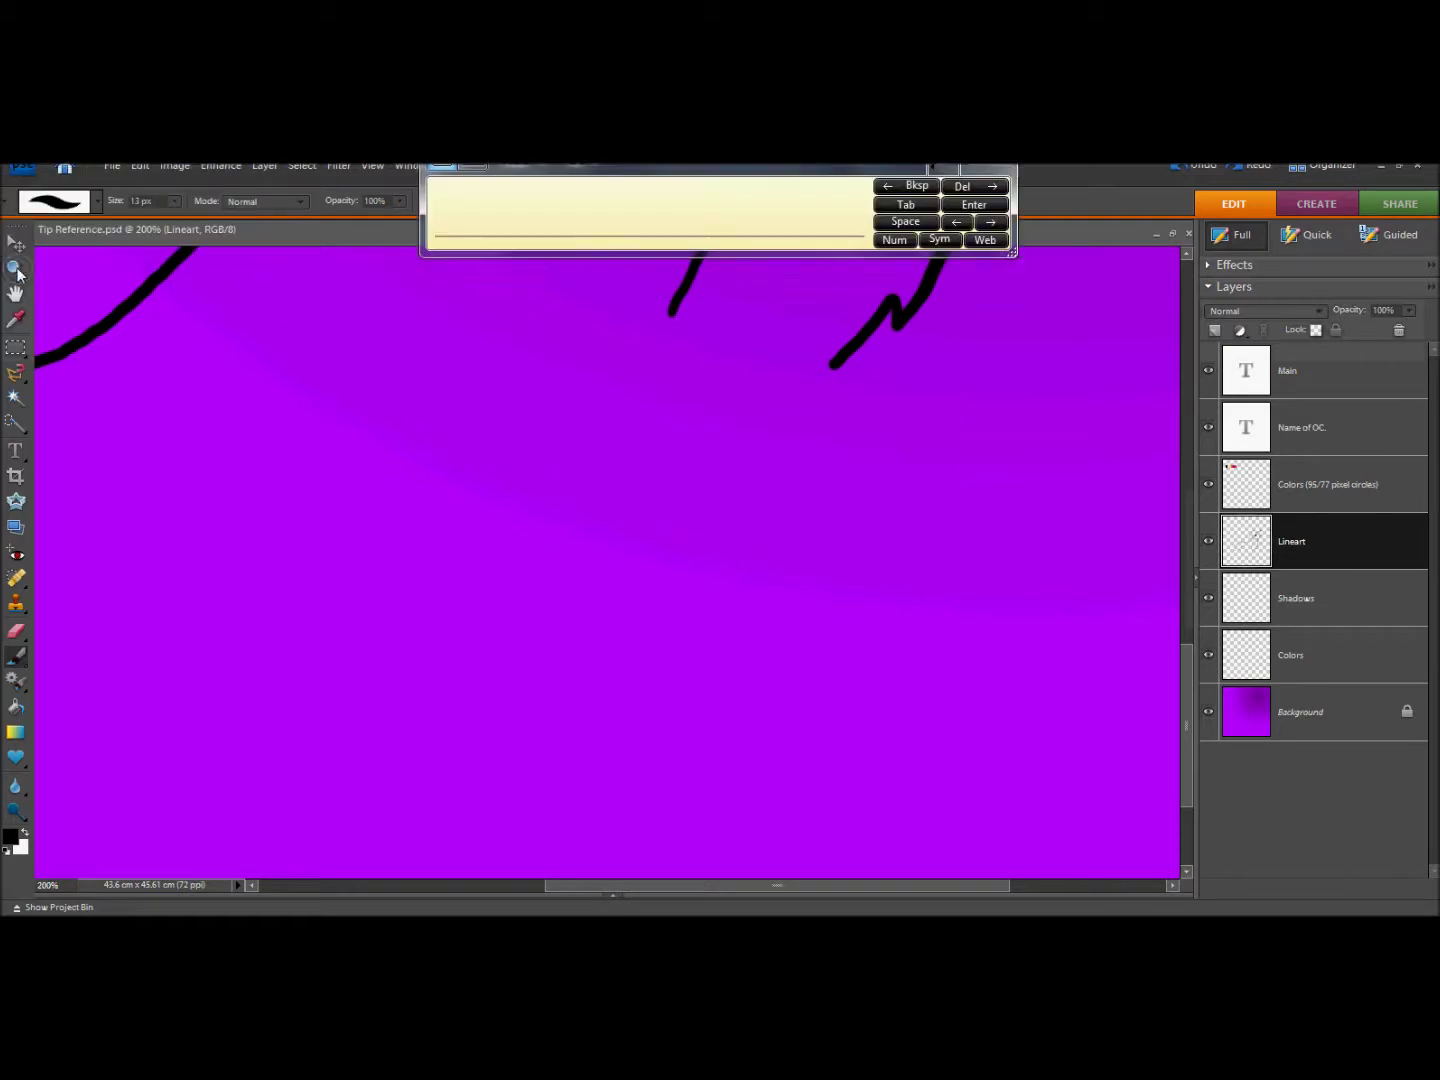
{"action": "left_click", "coordinate": [15, 268]}
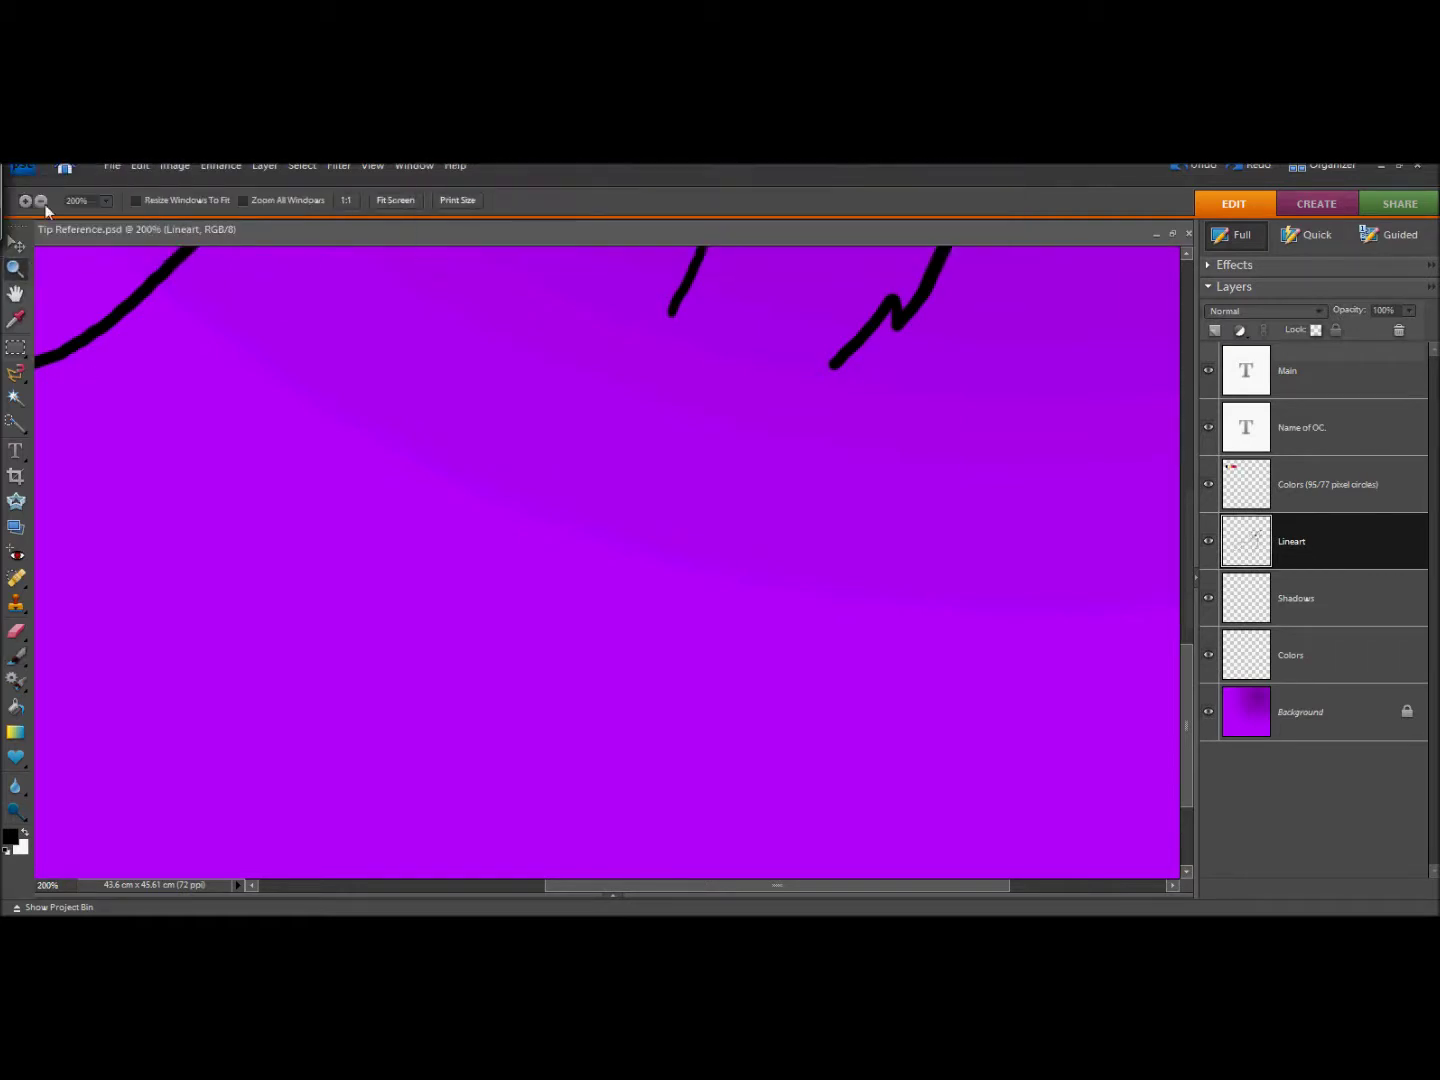
{"action": "left_click", "coordinate": [42, 203]}
{"action": "left_click", "coordinate": [17, 655]}
{"action": "mouse_move", "coordinate": [625, 416]}
{"action": "left_mouse_down"}
{"action": "mouse_move", "coordinate": [599, 501]}
{"action": "mouse_move", "coordinate": [591, 649]}
{"action": "left_mouse_up"}
{"action": "left_click_drag", "start_coordinate": [722, 480], "coordinate": [685, 648]}
{"action": "key", "text": "ctrl+z"}
{"action": "mouse_move", "coordinate": [685, 530]}
{"action": "left_mouse_down"}
{"action": "mouse_move", "coordinate": [661, 634]}
{"action": "mouse_move", "coordinate": [730, 463]}
{"action": "left_mouse_up"}
{"action": "mouse_move", "coordinate": [625, 650]}
{"action": "left_mouse_down"}
{"action": "mouse_move", "coordinate": [671, 634]}
{"action": "mouse_move", "coordinate": [687, 693]}
{"action": "left_mouse_up"}
{"action": "mouse_move", "coordinate": [591, 652]}
{"action": "left_mouse_down"}
{"action": "mouse_move", "coordinate": [657, 718]}
{"action": "mouse_move", "coordinate": [689, 689]}
{"action": "left_mouse_up"}
Scribble a handwritten word beside the front paw.
{"action": "mouse_move", "coordinate": [795, 665]}
{"action": "left_mouse_down"}
{"action": "mouse_move", "coordinate": [828, 625]}
{"action": "mouse_move", "coordinate": [912, 595]}
{"action": "left_mouse_up"}
{"action": "mouse_move", "coordinate": [902, 533]}
{"action": "left_mouse_down"}
{"action": "mouse_move", "coordinate": [920, 572]}
{"action": "mouse_move", "coordinate": [941, 562]}
{"action": "left_mouse_up"}
{"action": "left_click_drag", "start_coordinate": [876, 648], "coordinate": [896, 689]}
{"action": "mouse_move", "coordinate": [936, 623]}
{"action": "left_mouse_down"}
{"action": "mouse_move", "coordinate": [950, 644]}
{"action": "mouse_move", "coordinate": [970, 634]}
{"action": "left_mouse_up"}
{"action": "left_click_drag", "start_coordinate": [949, 610], "coordinate": [986, 589]}
{"action": "mouse_move", "coordinate": [974, 582]}
{"action": "left_mouse_down"}
{"action": "mouse_move", "coordinate": [994, 626]}
{"action": "mouse_move", "coordinate": [1042, 560]}
{"action": "left_mouse_up"}
Undo the handwritten word beside the front paw.
{"action": "left_click", "coordinate": [1186, 168]}
{"action": "left_click", "coordinate": [1187, 166]}
{"action": "left_click", "coordinate": [1189, 168]}
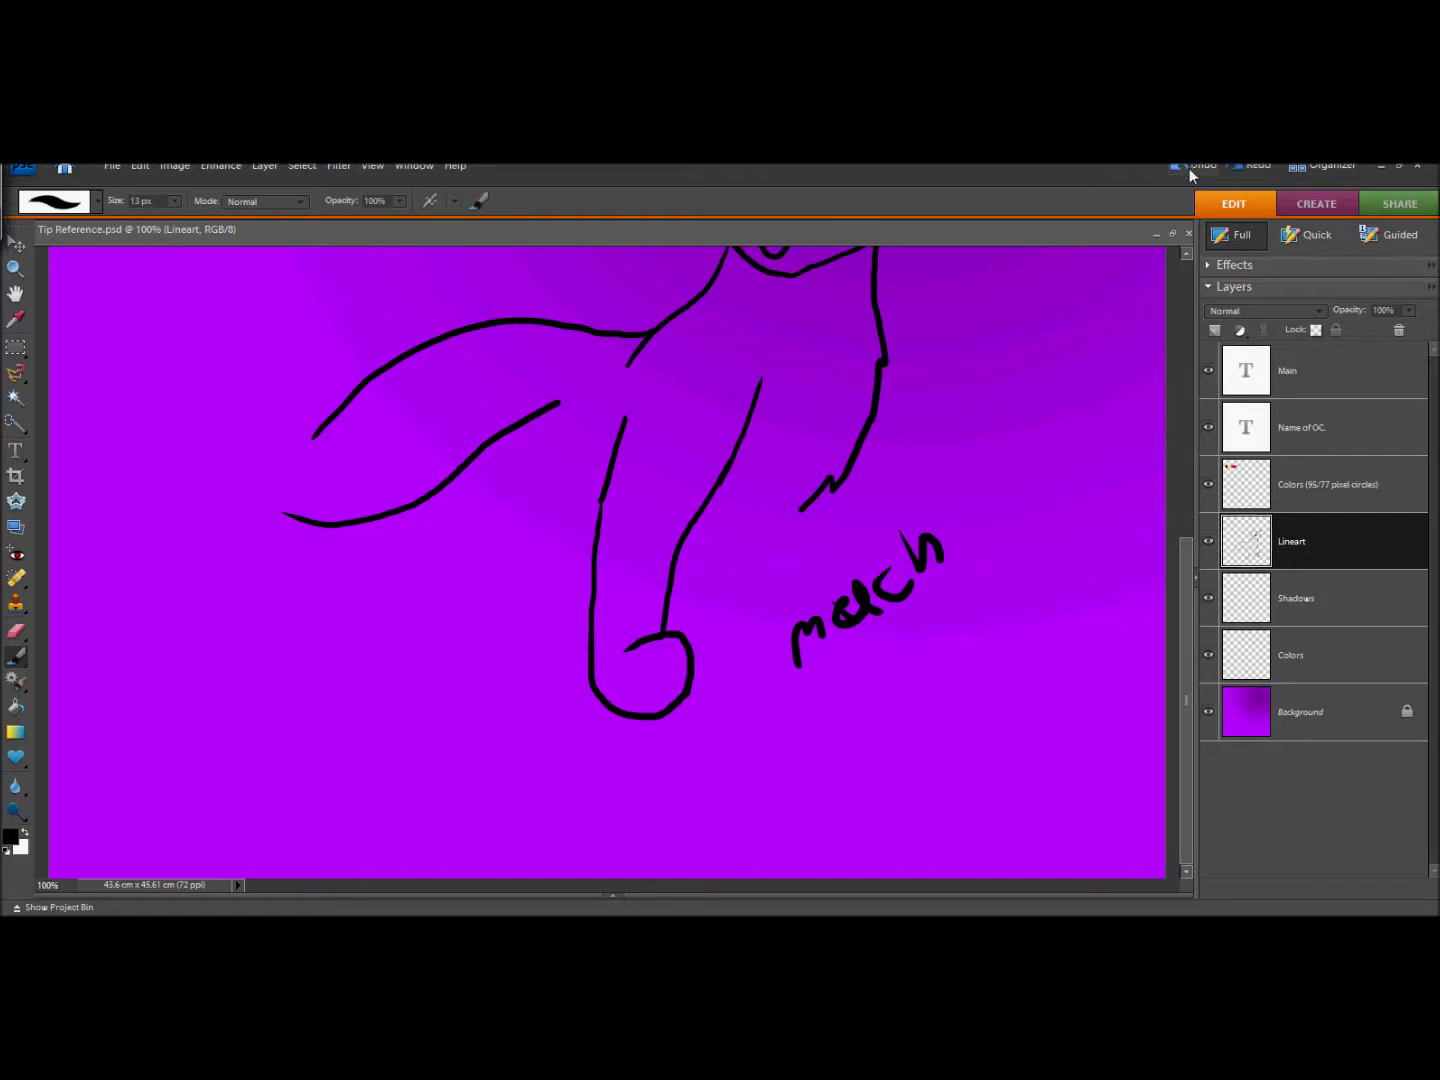
{"action": "left_click", "coordinate": [1189, 167]}
{"action": "left_click", "coordinate": [1190, 168]}
{"action": "left_click", "coordinate": [1190, 169]}
{"action": "left_click", "coordinate": [1190, 171]}
{"action": "left_click", "coordinate": [1189, 171]}
{"action": "left_click", "coordinate": [1187, 174]}
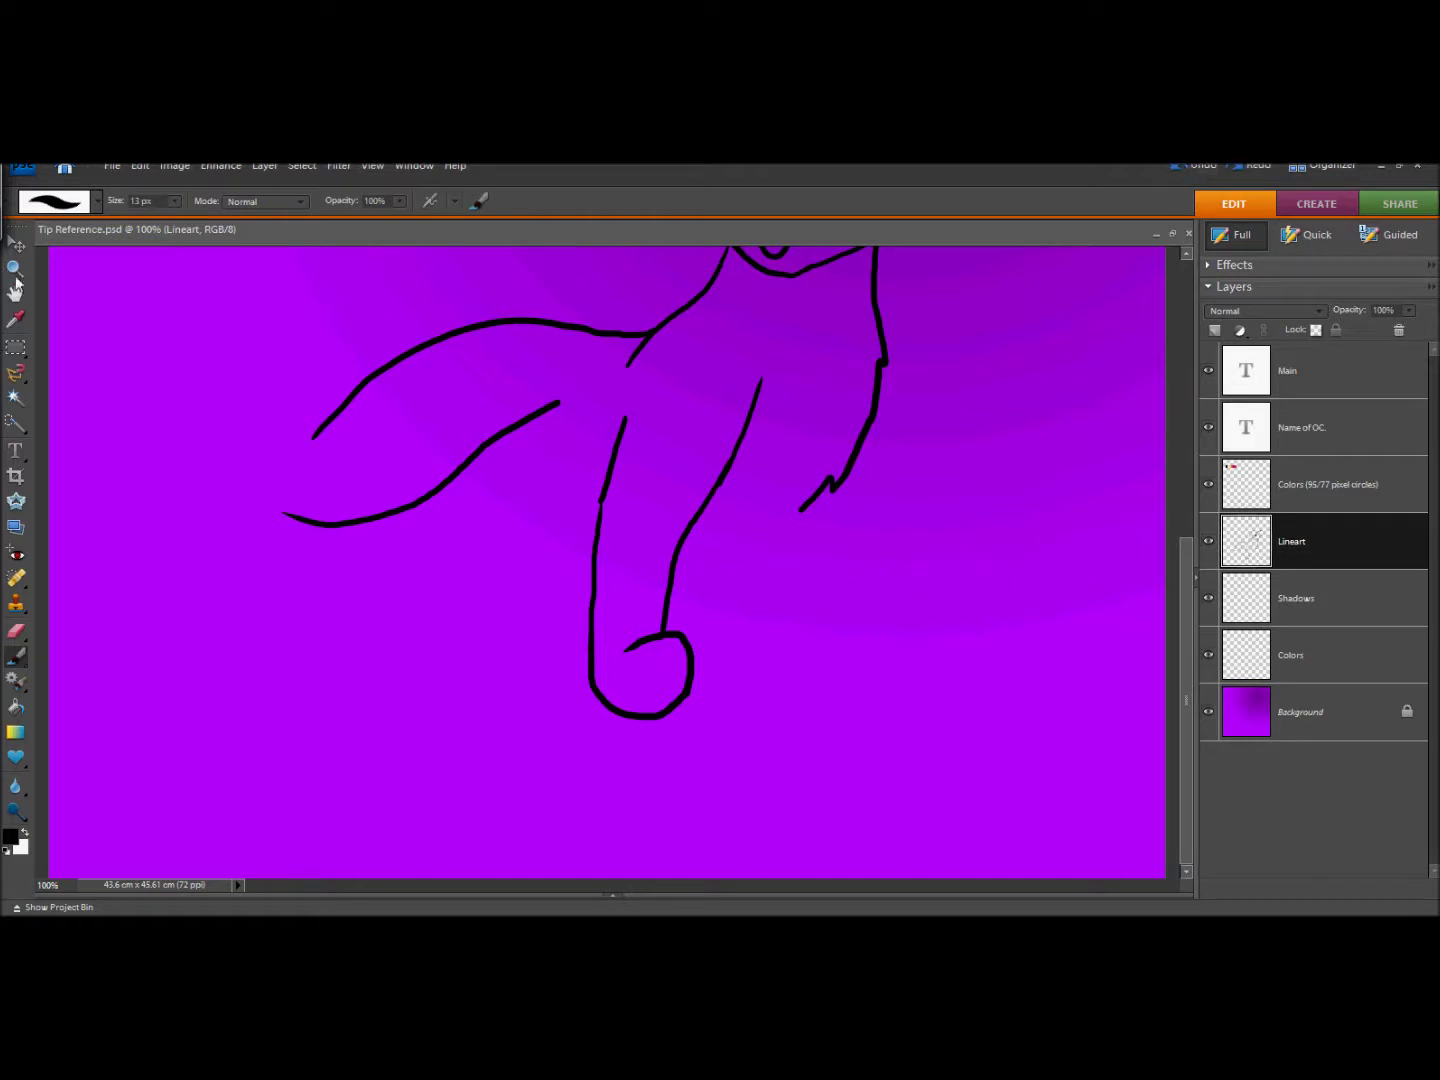
Undo the rounded paw and the side lines of the front leg back to the short chest line.
{"action": "left_click", "coordinate": [15, 270]}
{"action": "left_click", "coordinate": [106, 301], "text": "alt"}
{"action": "left_click", "coordinate": [1192, 174]}
{"action": "left_click", "coordinate": [1193, 175]}
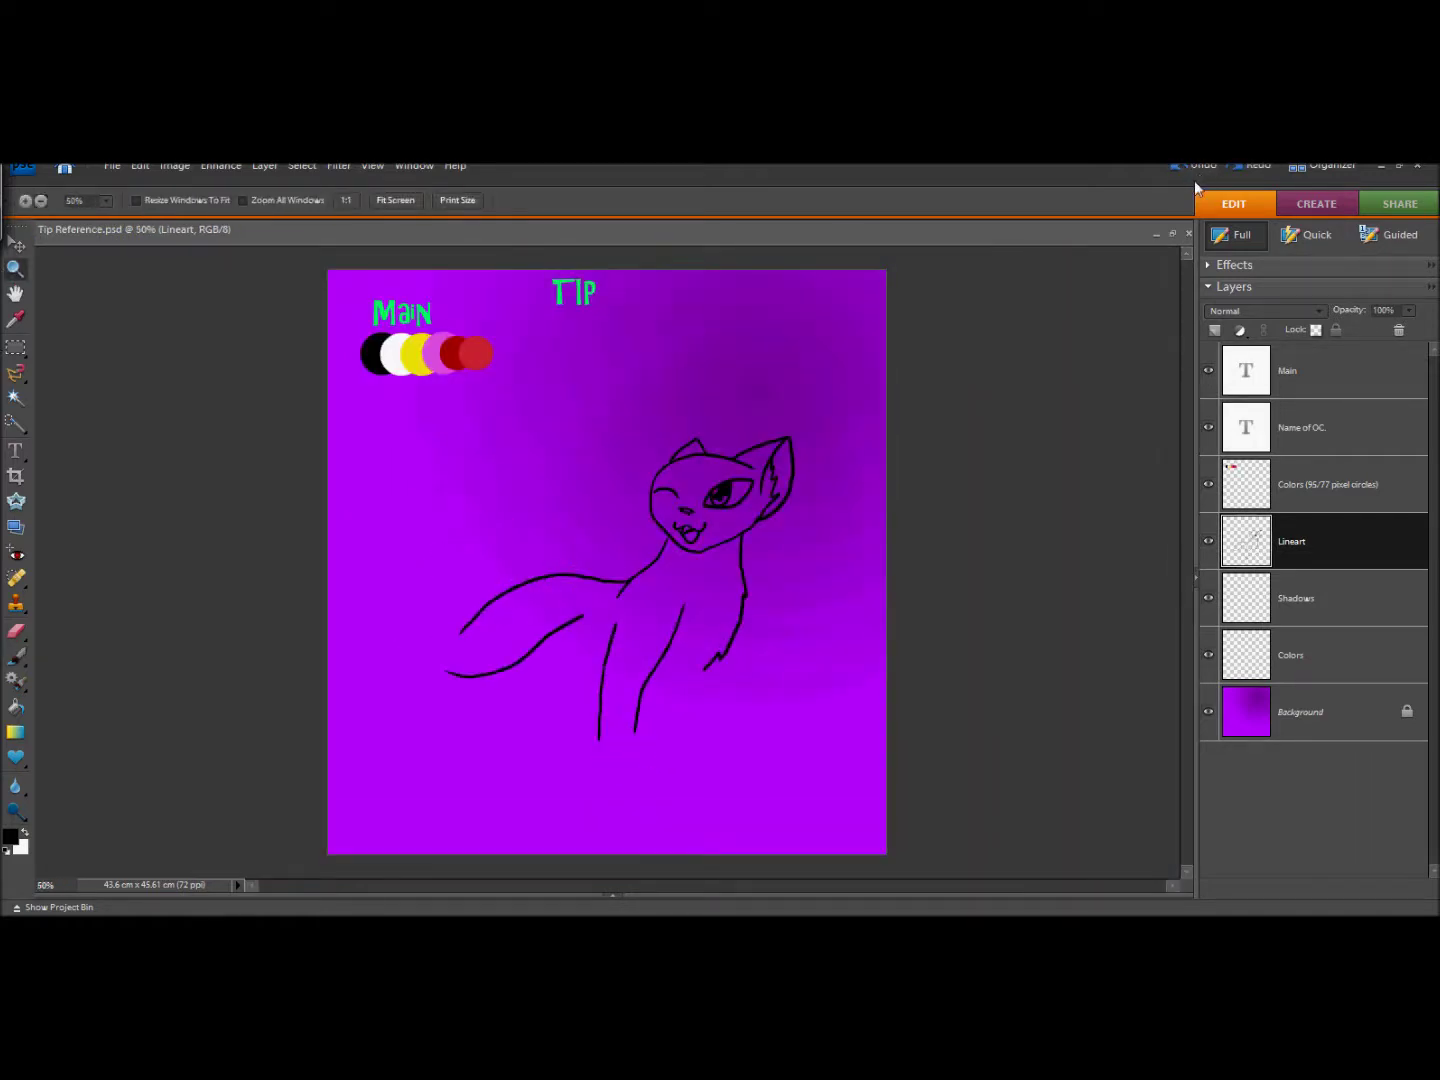
{"action": "left_click", "coordinate": [1188, 168]}
{"action": "left_click", "coordinate": [1193, 166]}
{"action": "left_click", "coordinate": [1192, 166]}
Scribble a handwritten note in the empty area above the cat's back at 100% zoom.
{"action": "left_click", "coordinate": [604, 648]}
{"action": "left_click", "coordinate": [598, 702]}
{"action": "left_click", "coordinate": [15, 656]}
{"action": "left_click_drag", "start_coordinate": [138, 424], "coordinate": [151, 463]}
{"action": "mouse_move", "coordinate": [140, 418]}
{"action": "left_mouse_down"}
{"action": "mouse_move", "coordinate": [170, 446]}
{"action": "mouse_move", "coordinate": [153, 458]}
{"action": "left_mouse_up"}
{"action": "mouse_move", "coordinate": [185, 423]}
{"action": "left_mouse_down"}
{"action": "mouse_move", "coordinate": [224, 434]}
{"action": "mouse_move", "coordinate": [238, 368]}
{"action": "left_mouse_up"}
{"action": "mouse_move", "coordinate": [286, 402]}
{"action": "left_mouse_down"}
{"action": "mouse_move", "coordinate": [291, 370]}
{"action": "mouse_move", "coordinate": [318, 402]}
{"action": "left_mouse_up"}
{"action": "mouse_move", "coordinate": [334, 358]}
{"action": "left_mouse_down"}
{"action": "mouse_move", "coordinate": [322, 372]}
{"action": "mouse_move", "coordinate": [343, 378]}
{"action": "left_mouse_up"}
{"action": "left_click_drag", "start_coordinate": [326, 346], "coordinate": [355, 333]}
{"action": "left_click_drag", "start_coordinate": [325, 418], "coordinate": [334, 458]}
{"action": "left_click_drag", "start_coordinate": [340, 405], "coordinate": [381, 419]}
{"action": "left_click_drag", "start_coordinate": [382, 375], "coordinate": [391, 402]}
{"action": "mouse_move", "coordinate": [400, 366]}
{"action": "left_mouse_down"}
{"action": "mouse_move", "coordinate": [404, 406]}
{"action": "mouse_move", "coordinate": [445, 388]}
{"action": "mouse_move", "coordinate": [403, 371]}
{"action": "left_mouse_up"}
Undo the handwritten note and the remaining short chest line.
{"action": "left_click", "coordinate": [1191, 167]}
{"action": "left_click", "coordinate": [1191, 167]}
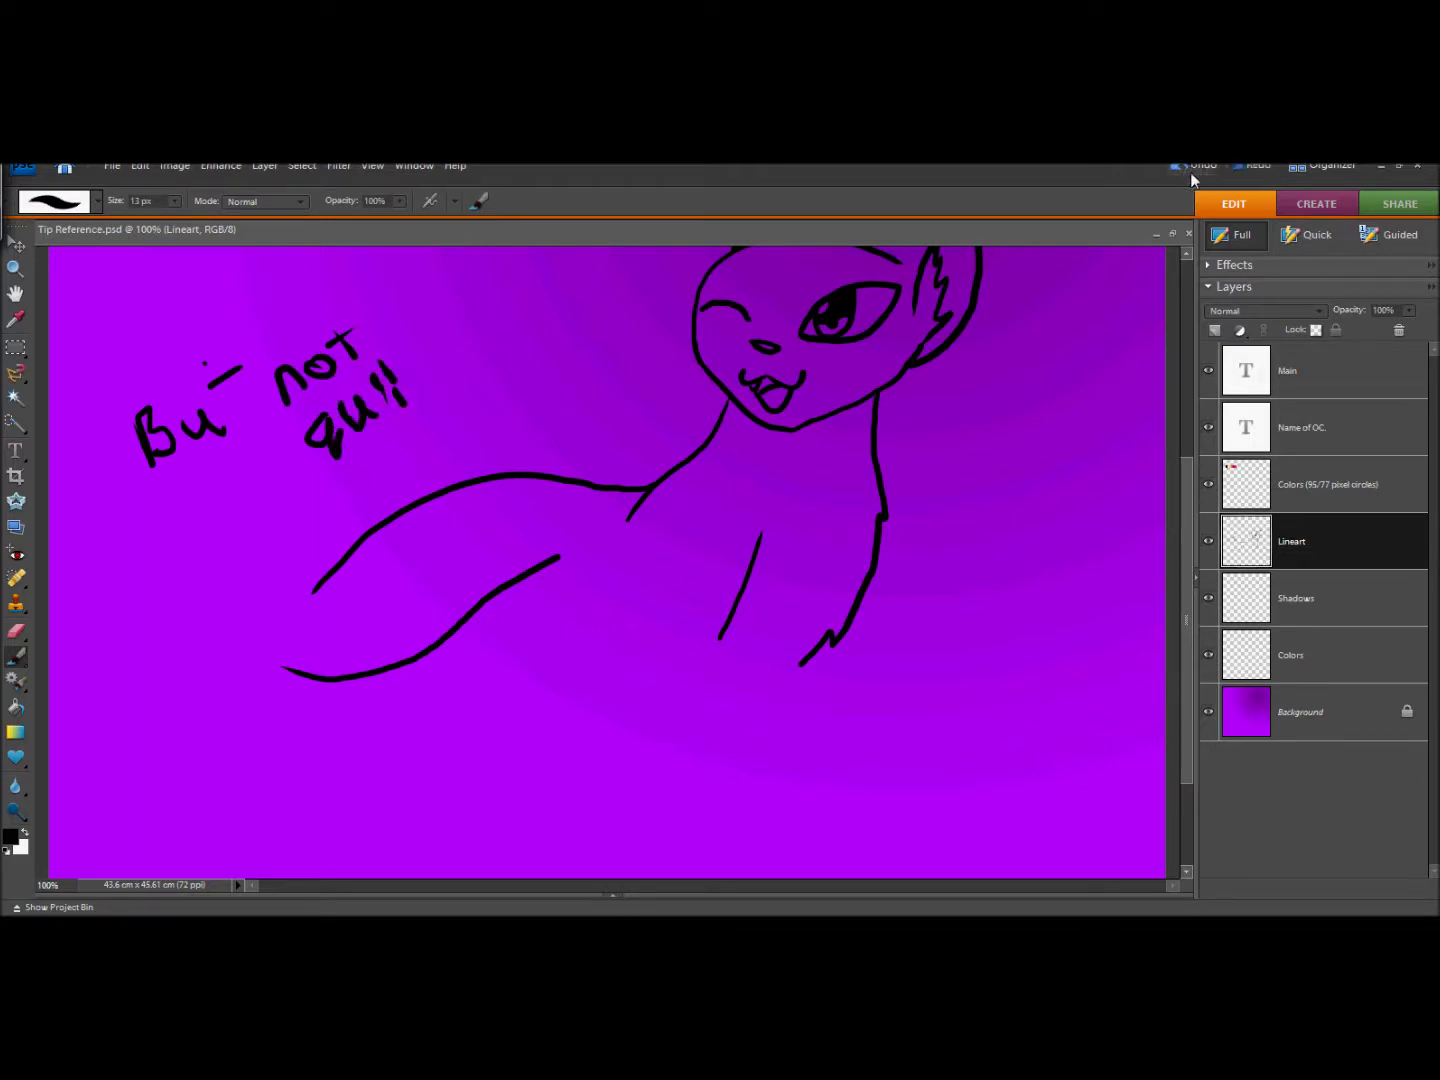
{"action": "left_click", "coordinate": [1191, 170]}
{"action": "left_click", "coordinate": [1191, 170]}
{"action": "left_click", "coordinate": [1190, 168]}
{"action": "left_click", "coordinate": [1190, 168]}
{"action": "left_click", "coordinate": [1189, 169]}
{"action": "left_click", "coordinate": [1190, 169]}
{"action": "left_click", "coordinate": [1189, 169]}
{"action": "left_click", "coordinate": [1190, 169]}
{"action": "left_click", "coordinate": [1223, 169]}
{"action": "left_click", "coordinate": [1223, 168]}
Try outlining the lower hind leg, replacing the first rounded outline with a squarer one.
{"action": "mouse_move", "coordinate": [318, 582]}
{"action": "left_mouse_down"}
{"action": "mouse_move", "coordinate": [268, 606]}
{"action": "mouse_move", "coordinate": [178, 748]}
{"action": "mouse_move", "coordinate": [260, 715]}
{"action": "mouse_move", "coordinate": [294, 671]}
{"action": "left_mouse_up"}
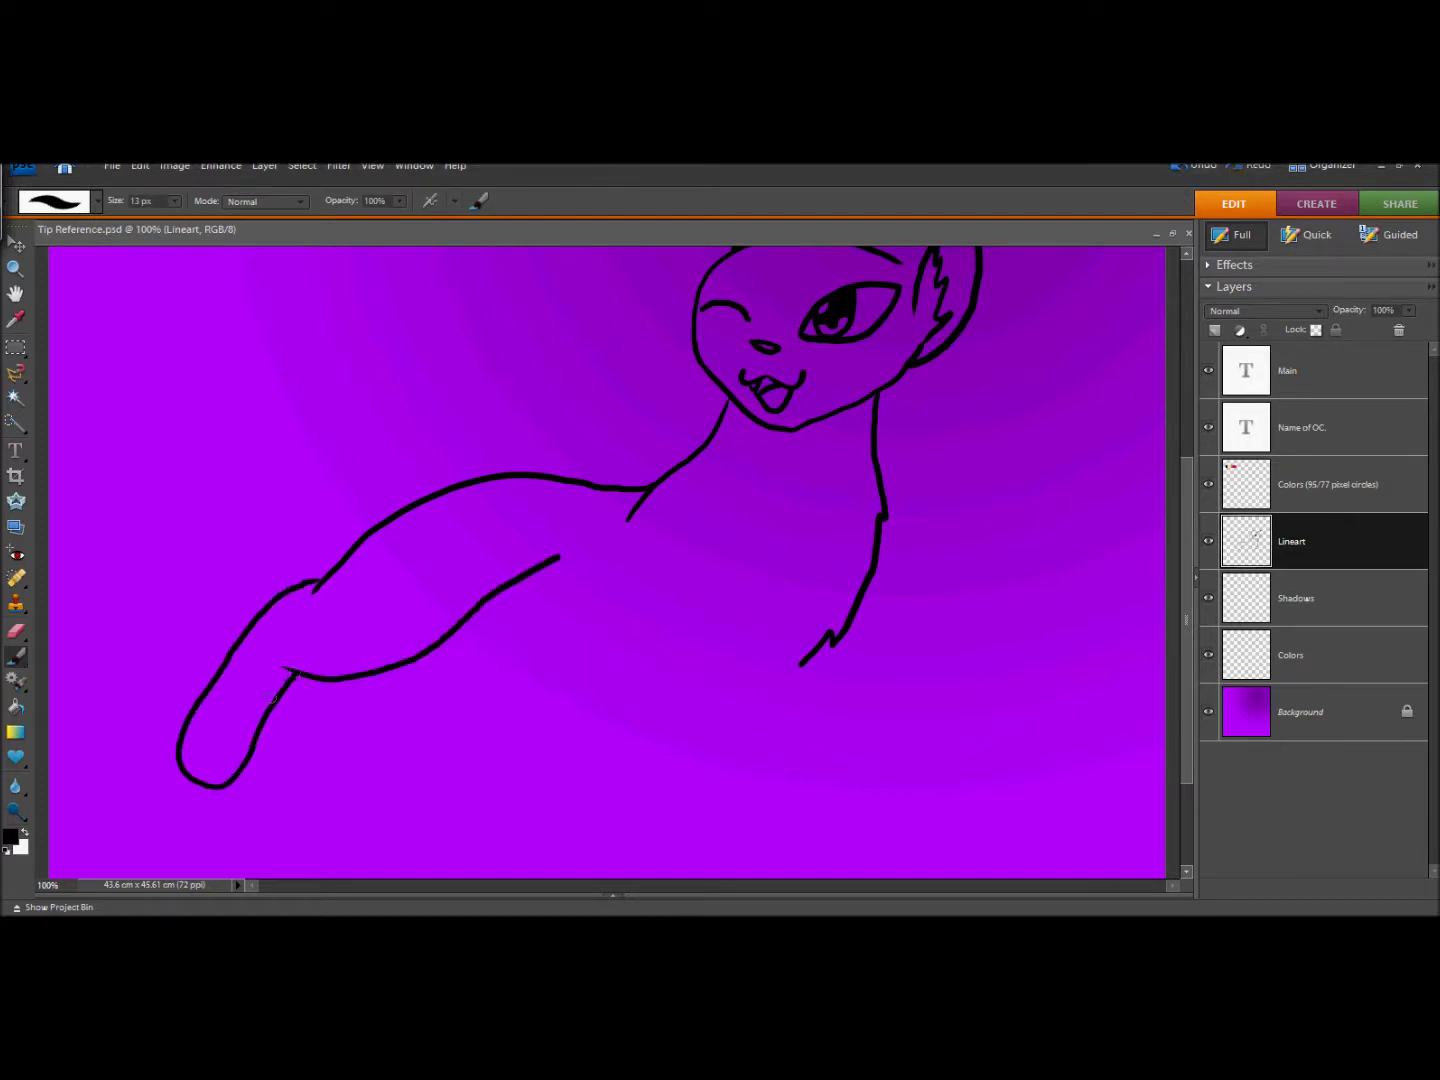
{"action": "left_click", "coordinate": [1191, 168]}
{"action": "mouse_move", "coordinate": [317, 586]}
{"action": "left_mouse_down"}
{"action": "mouse_move", "coordinate": [266, 592]}
{"action": "mouse_move", "coordinate": [173, 752]}
{"action": "mouse_move", "coordinate": [266, 728]}
{"action": "mouse_move", "coordinate": [290, 672]}
{"action": "left_mouse_up"}
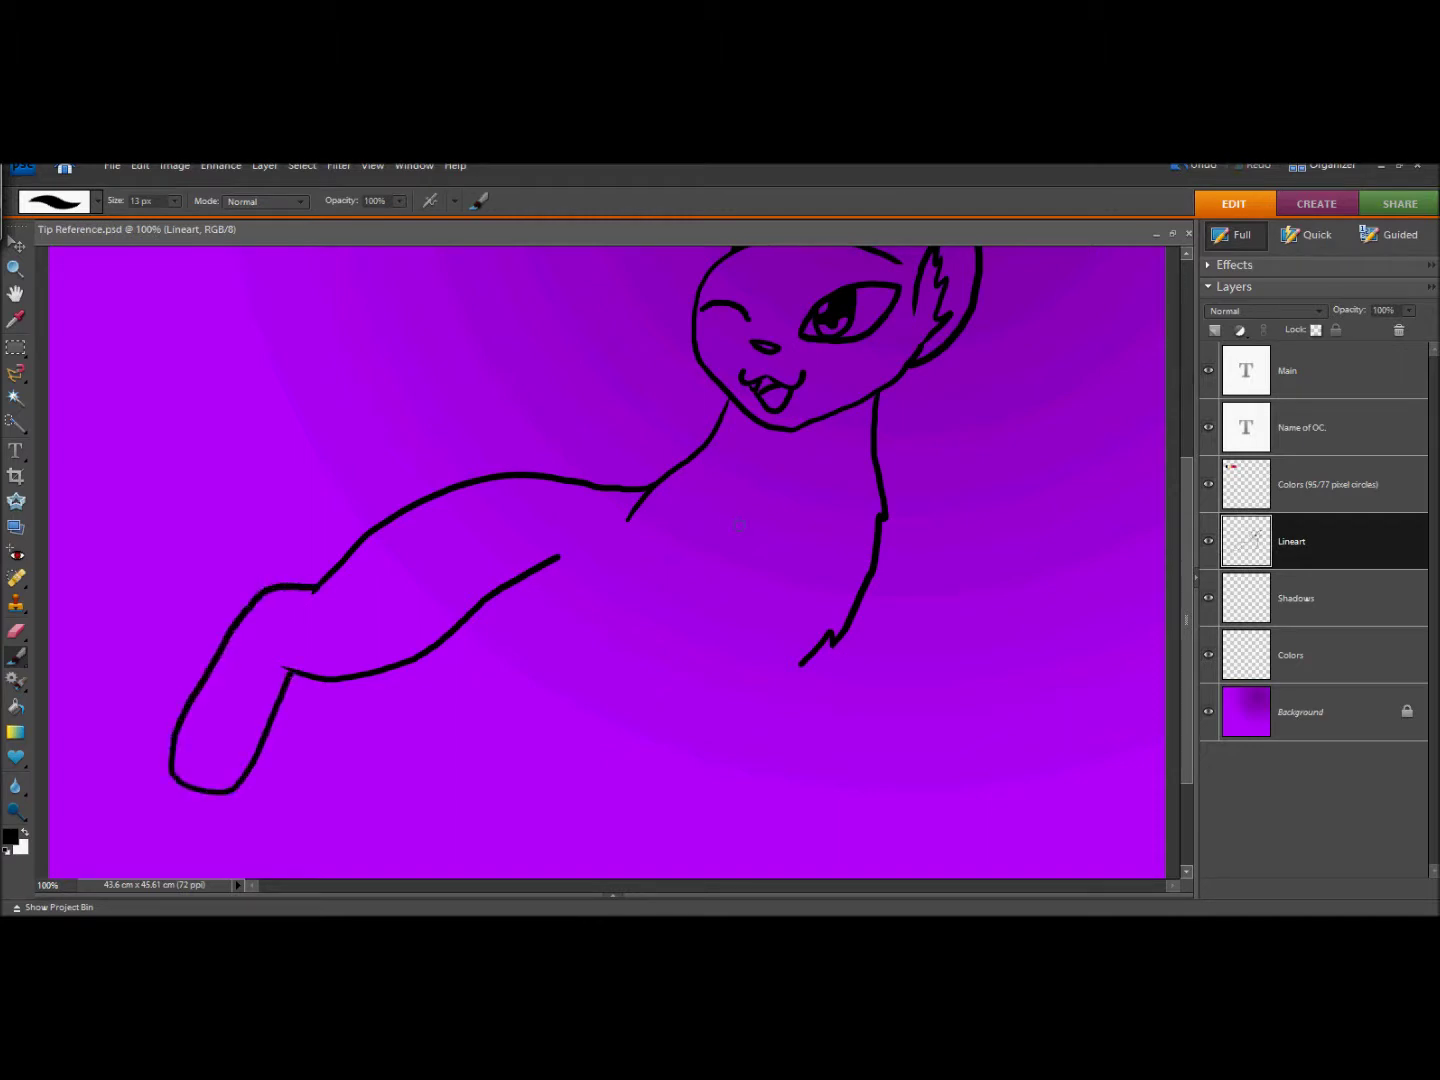
Try drawing the front leg's side line down from the shoulder, undoing each attempt.
{"action": "left_click_drag", "start_coordinate": [612, 540], "coordinate": [581, 659]}
{"action": "left_click", "coordinate": [1190, 168]}
{"action": "mouse_move", "coordinate": [612, 563]}
{"action": "left_mouse_down"}
{"action": "mouse_move", "coordinate": [550, 787]}
{"action": "mouse_move", "coordinate": [648, 758]}
{"action": "mouse_move", "coordinate": [645, 789]}
{"action": "left_mouse_up"}
{"action": "left_click", "coordinate": [1191, 168]}
{"action": "left_click", "coordinate": [1190, 168]}
Undo the lower hind leg outline back to the open thigh lines.
{"action": "left_click_drag", "start_coordinate": [218, 788], "coordinate": [214, 789]}
{"action": "left_click", "coordinate": [1197, 168]}
{"action": "left_click", "coordinate": [1203, 169]}
{"action": "left_click", "coordinate": [1195, 173]}
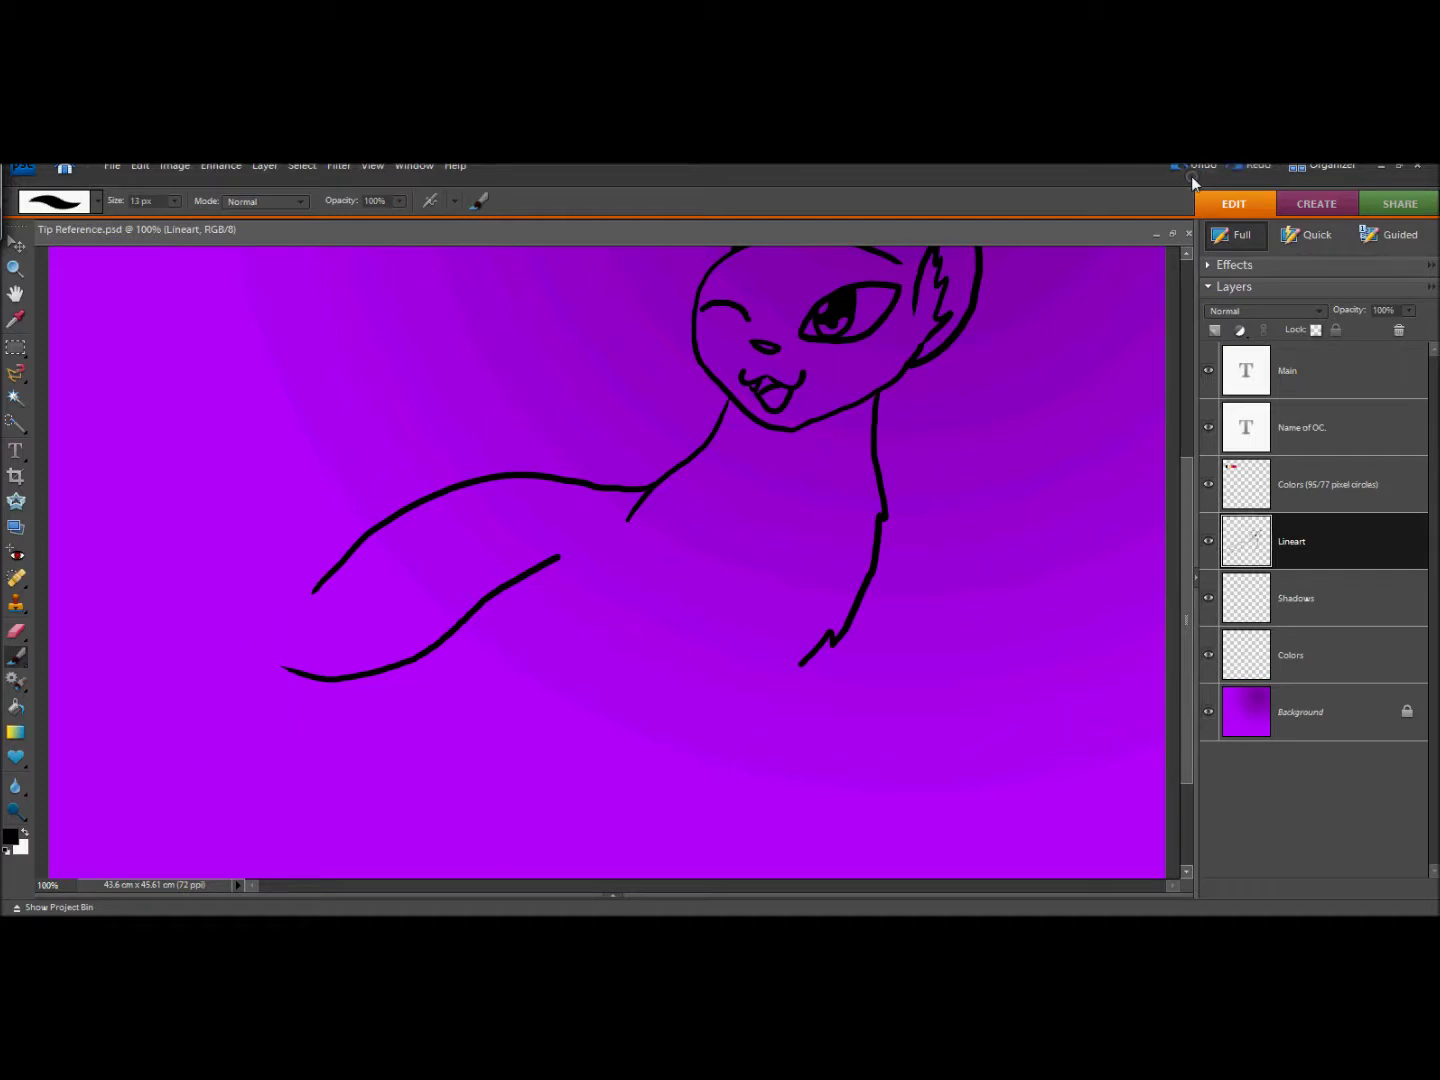
Outline the lower hind leg with a rounded foot and draw both side lines of a forward-stretched front leg.
{"action": "mouse_move", "coordinate": [316, 588]}
{"action": "left_mouse_down"}
{"action": "mouse_move", "coordinate": [173, 707]}
{"action": "mouse_move", "coordinate": [274, 702]}
{"action": "mouse_move", "coordinate": [308, 680]}
{"action": "left_mouse_up"}
{"action": "left_click_drag", "start_coordinate": [607, 566], "coordinate": [697, 714]}
{"action": "left_click", "coordinate": [1194, 167]}
{"action": "left_click_drag", "start_coordinate": [733, 521], "coordinate": [795, 686]}
{"action": "mouse_move", "coordinate": [601, 552]}
{"action": "left_mouse_down"}
{"action": "mouse_move", "coordinate": [697, 704]}
{"action": "mouse_move", "coordinate": [767, 771]}
{"action": "left_mouse_up"}
{"action": "left_click_drag", "start_coordinate": [790, 683], "coordinate": [912, 751]}
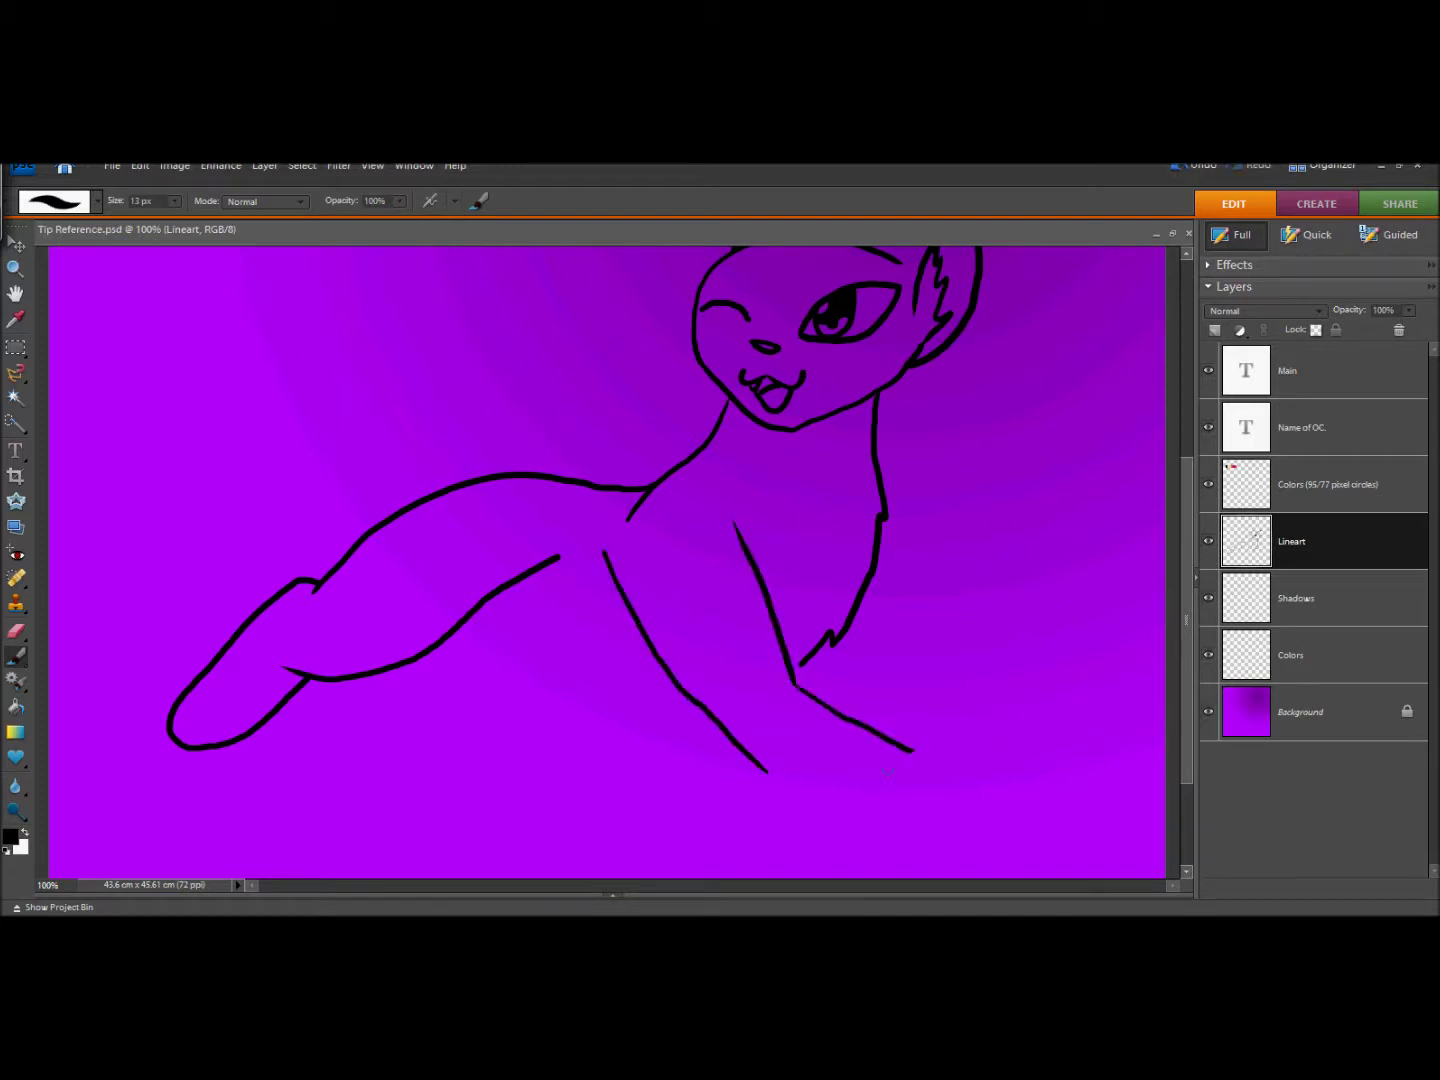
Close the front leg with a rounded paw and add three short toe lines.
{"action": "mouse_move", "coordinate": [764, 770]}
{"action": "left_mouse_down"}
{"action": "mouse_move", "coordinate": [798, 803]}
{"action": "mouse_move", "coordinate": [943, 810]}
{"action": "mouse_move", "coordinate": [896, 743]}
{"action": "mouse_move", "coordinate": [947, 793]}
{"action": "mouse_move", "coordinate": [917, 831]}
{"action": "left_mouse_up"}
{"action": "key", "text": "ctrl+z"}
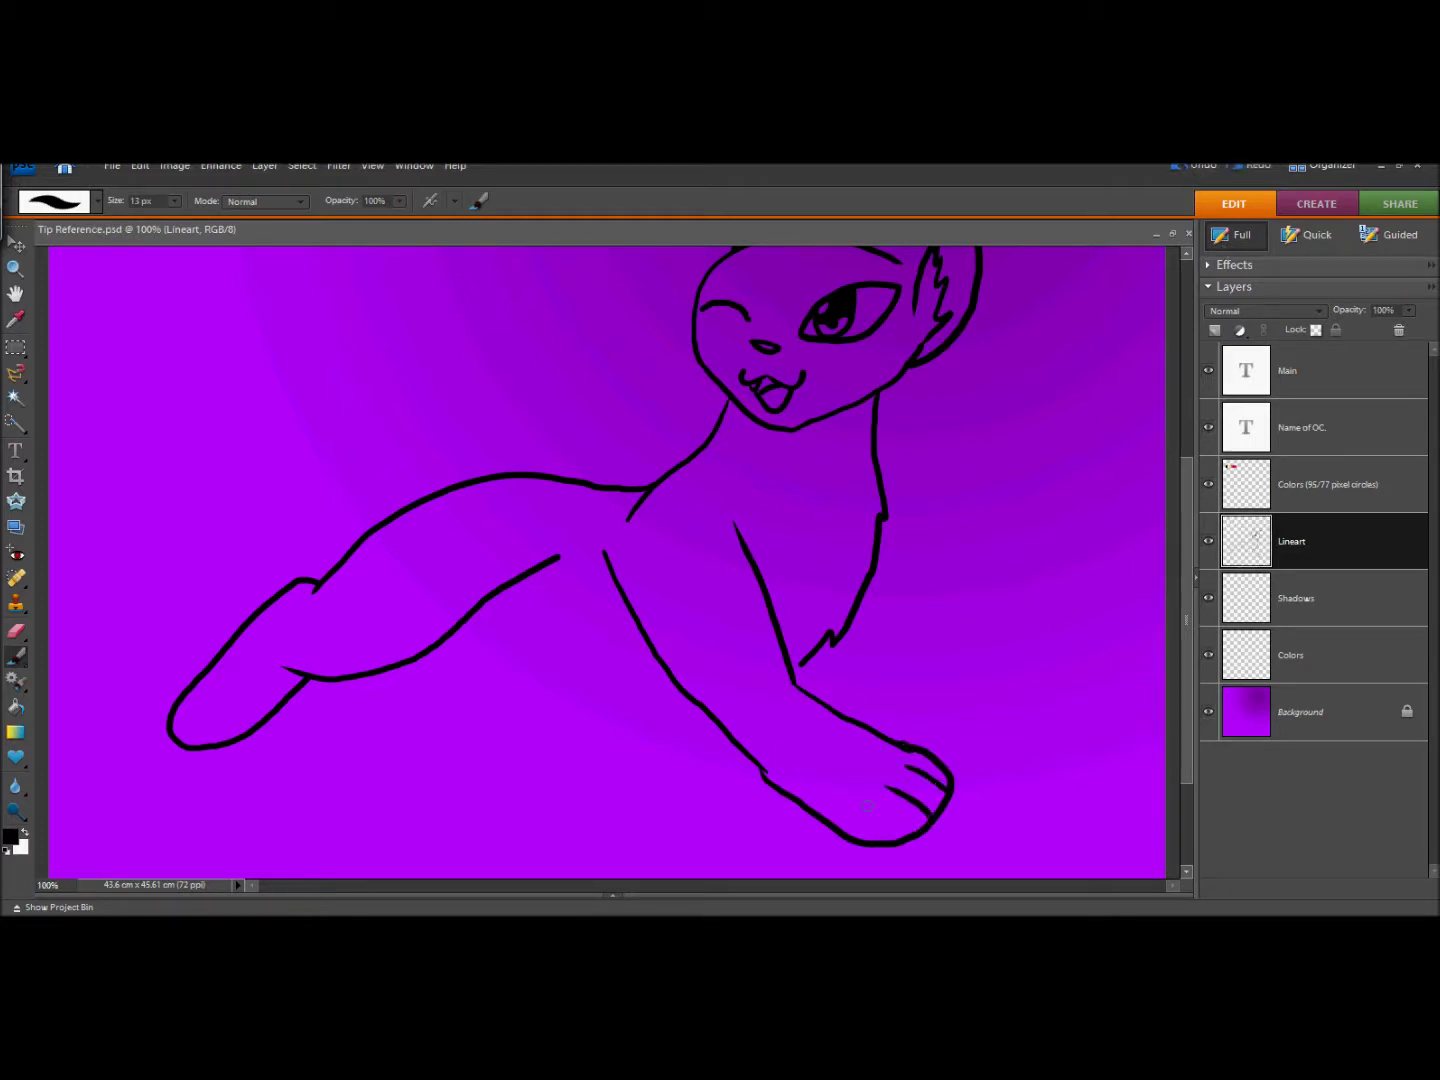
{"action": "left_click_drag", "start_coordinate": [871, 805], "coordinate": [904, 836]}
{"action": "key", "text": "ctrl+z"}
Try adding small toe lines at the tip of the hind paw.
{"action": "left_click_drag", "start_coordinate": [179, 743], "coordinate": [193, 733]}
{"action": "left_click", "coordinate": [1191, 171]}
{"action": "left_click", "coordinate": [1192, 171]}
{"action": "right_click", "coordinate": [174, 739]}
{"action": "left_click_drag", "start_coordinate": [176, 743], "coordinate": [199, 742]}
{"action": "key", "text": "z"}
{"action": "key", "text": "ctrl+z"}
Draw three short toe lines along the tip of the hind paw at 300% zoom.
{"action": "key", "text": "b"}
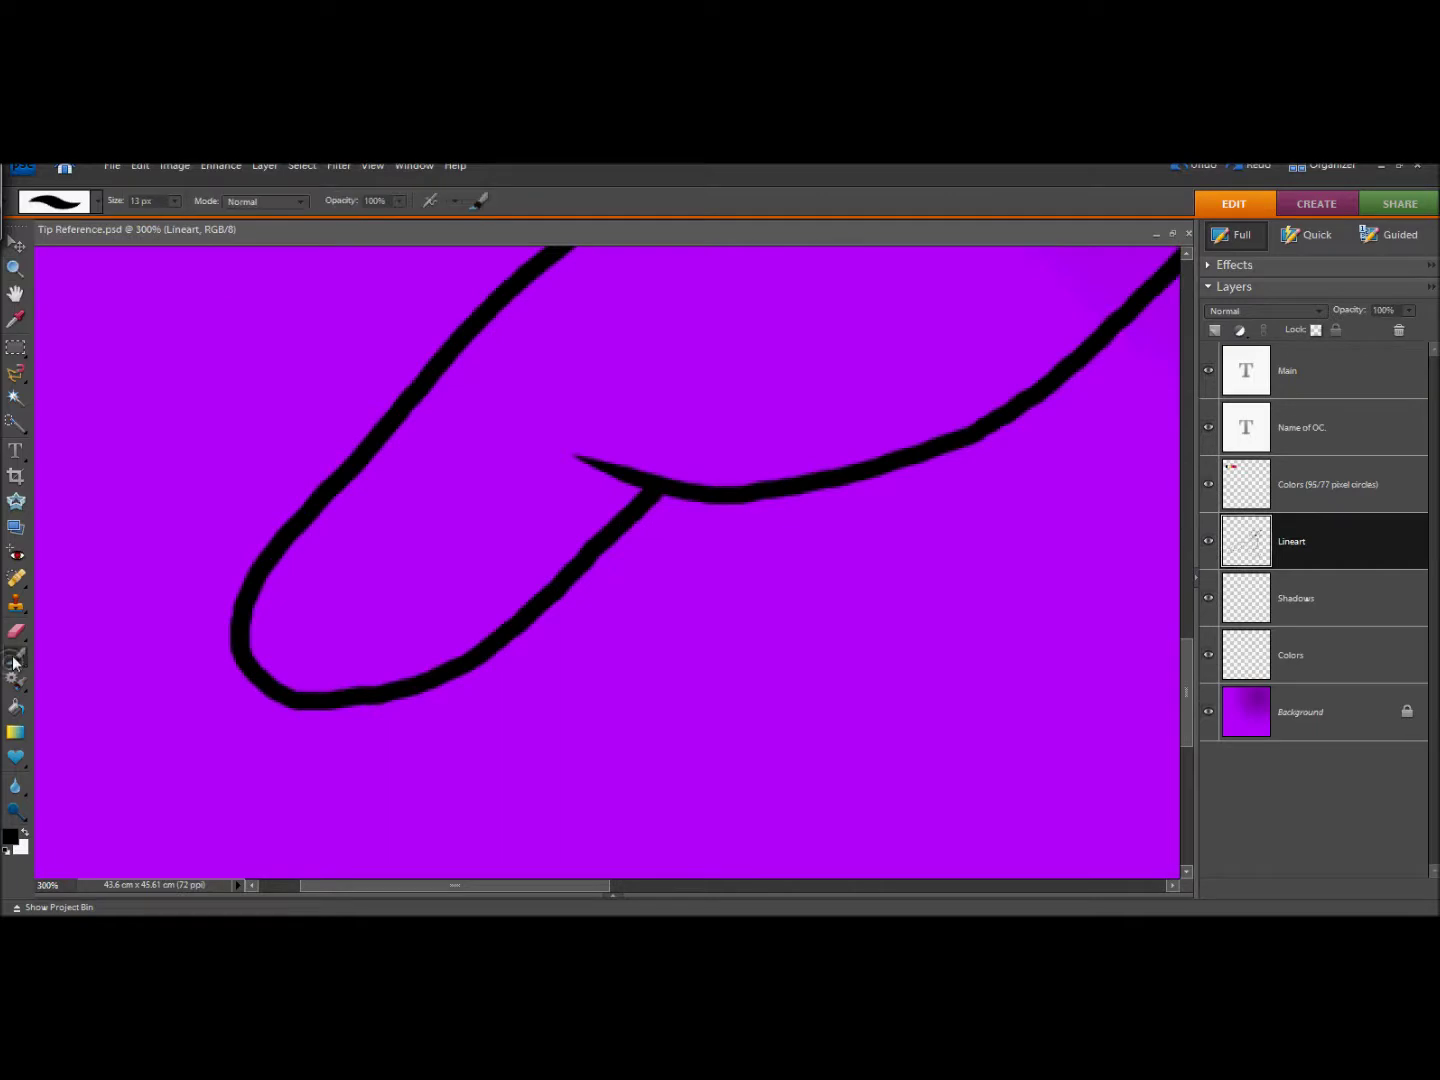
{"action": "mouse_move", "coordinate": [255, 660]}
{"action": "left_mouse_down"}
{"action": "mouse_move", "coordinate": [301, 650]}
{"action": "mouse_move", "coordinate": [286, 694]}
{"action": "mouse_move", "coordinate": [344, 672]}
{"action": "left_mouse_up"}
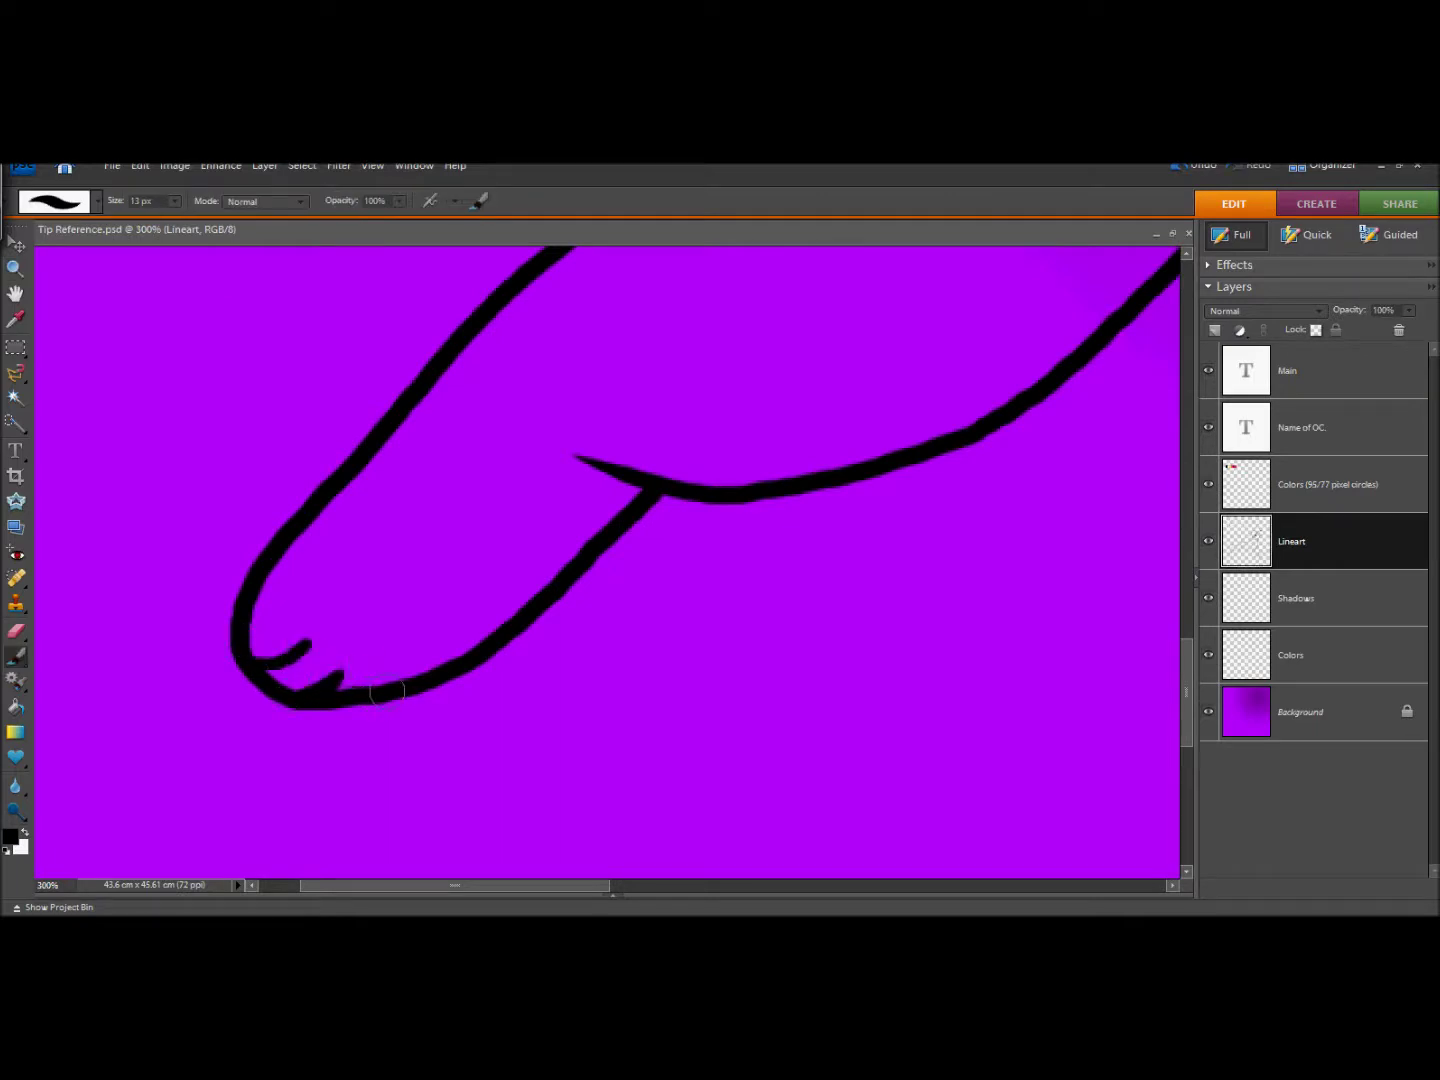
{"action": "left_click_drag", "start_coordinate": [367, 695], "coordinate": [400, 668]}
Erase the underside of the lower hind leg, redraw it as a slimmer line and clean up its edge.
{"action": "left_click", "coordinate": [16, 632]}
{"action": "mouse_move", "coordinate": [440, 682]}
{"action": "left_mouse_down"}
{"action": "mouse_move", "coordinate": [644, 495]}
{"action": "mouse_move", "coordinate": [675, 490]}
{"action": "left_mouse_up"}
{"action": "left_click", "coordinate": [16, 656]}
{"action": "left_click_drag", "start_coordinate": [405, 685], "coordinate": [615, 475]}
{"action": "key", "text": "e"}
{"action": "left_click_drag", "start_coordinate": [433, 695], "coordinate": [389, 711]}
Erase the uneven joint in the front leg's lower line just before the paw.
{"action": "left_click", "coordinate": [16, 268]}
{"action": "left_click", "coordinate": [41, 202]}
{"action": "left_click", "coordinate": [444, 563]}
{"action": "left_click", "coordinate": [952, 676]}
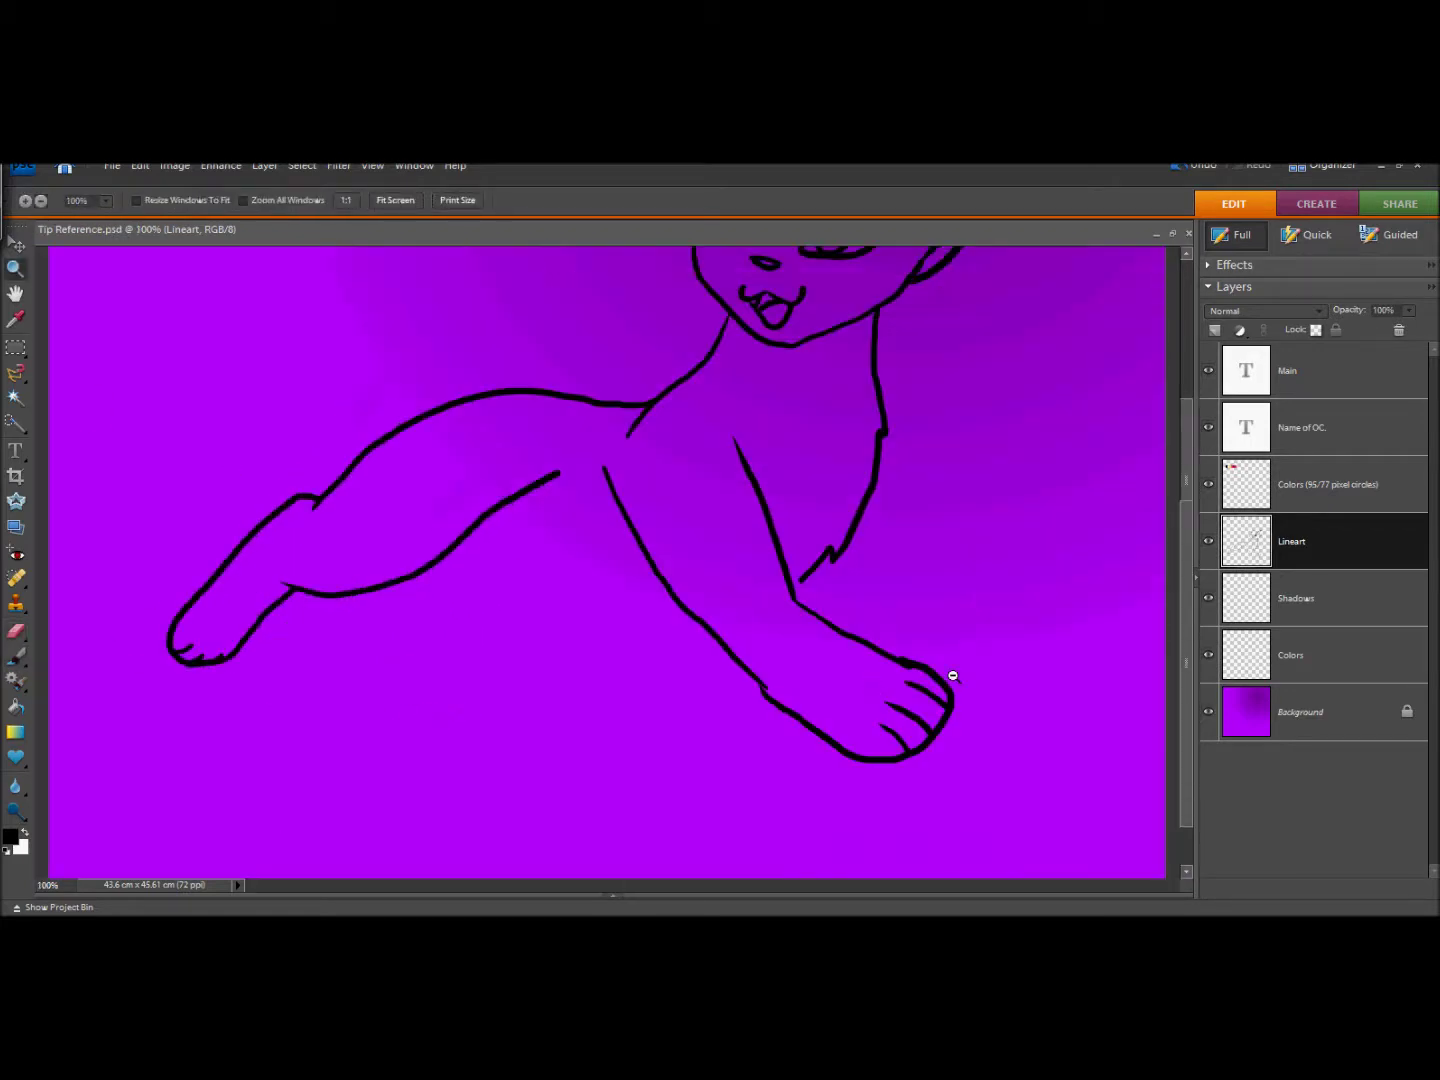
{"action": "left_click", "coordinate": [787, 729]}
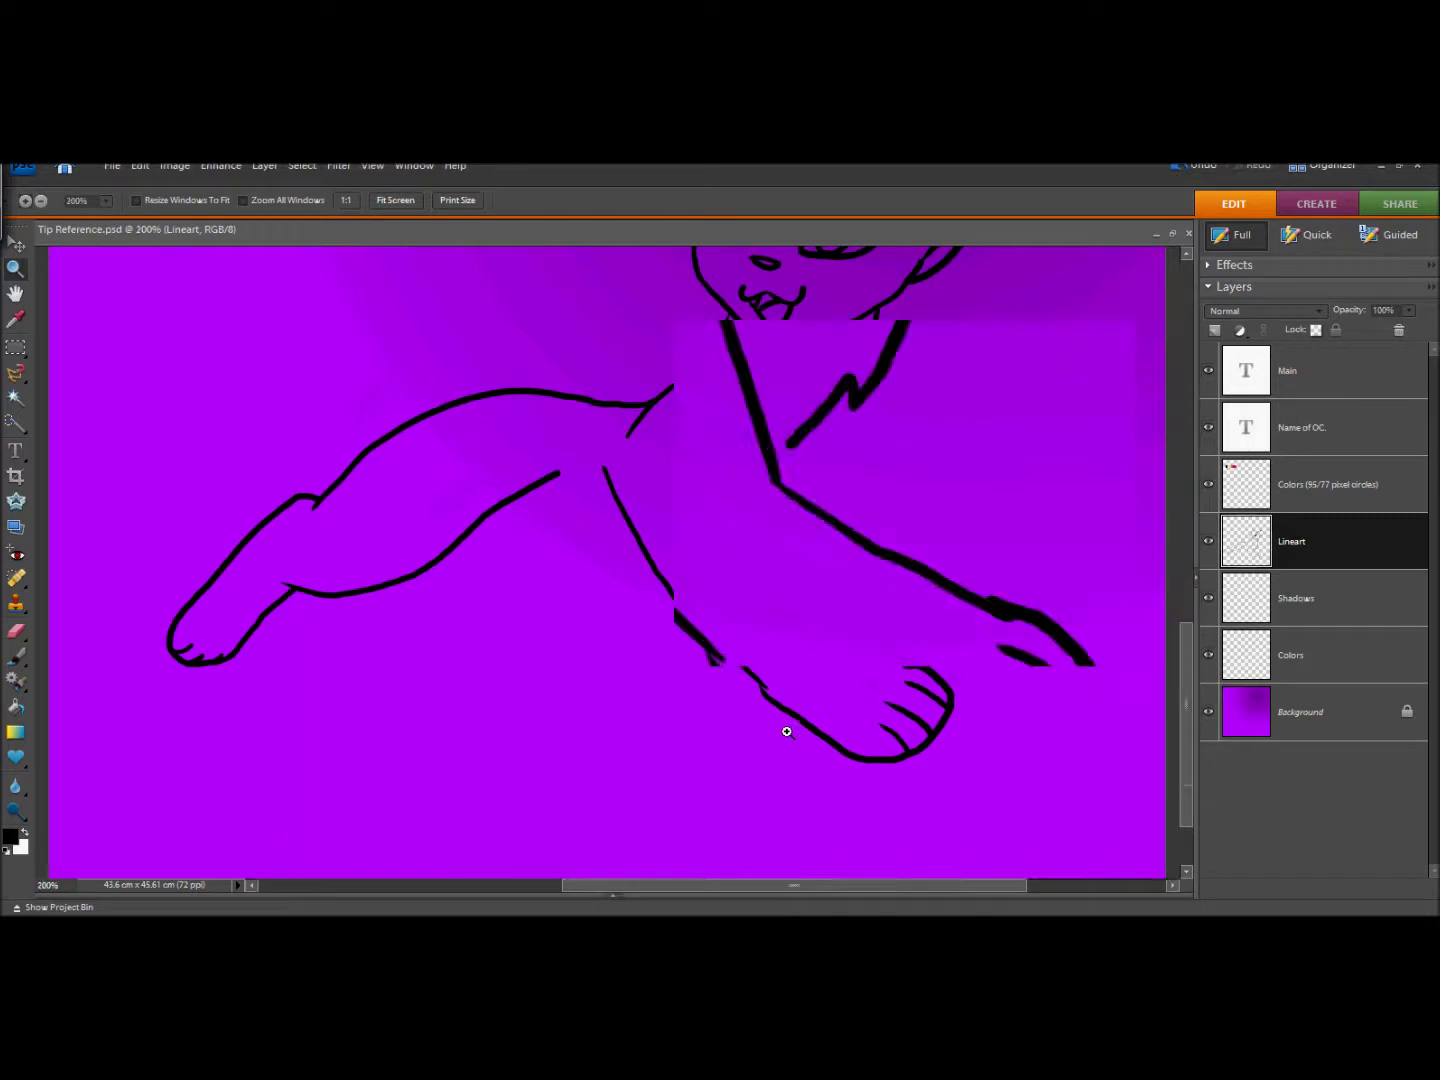
{"action": "left_click", "coordinate": [787, 730]}
{"action": "left_click", "coordinate": [15, 656]}
{"action": "mouse_move", "coordinate": [626, 564]}
{"action": "left_mouse_down"}
{"action": "mouse_move", "coordinate": [692, 658]}
{"action": "mouse_move", "coordinate": [669, 602]}
{"action": "mouse_move", "coordinate": [714, 660]}
{"action": "mouse_move", "coordinate": [672, 640]}
{"action": "mouse_move", "coordinate": [745, 689]}
{"action": "left_mouse_up"}
{"action": "left_click", "coordinate": [16, 632]}
Redraw the missing piece of the front leg's lower line so it joins the paw smoothly.
{"action": "left_click", "coordinate": [16, 656]}
{"action": "mouse_move", "coordinate": [617, 553]}
{"action": "left_mouse_down"}
{"action": "mouse_move", "coordinate": [749, 695]}
{"action": "mouse_move", "coordinate": [641, 552]}
{"action": "left_mouse_up"}
{"action": "left_click", "coordinate": [1196, 165]}
{"action": "left_click", "coordinate": [1198, 169]}
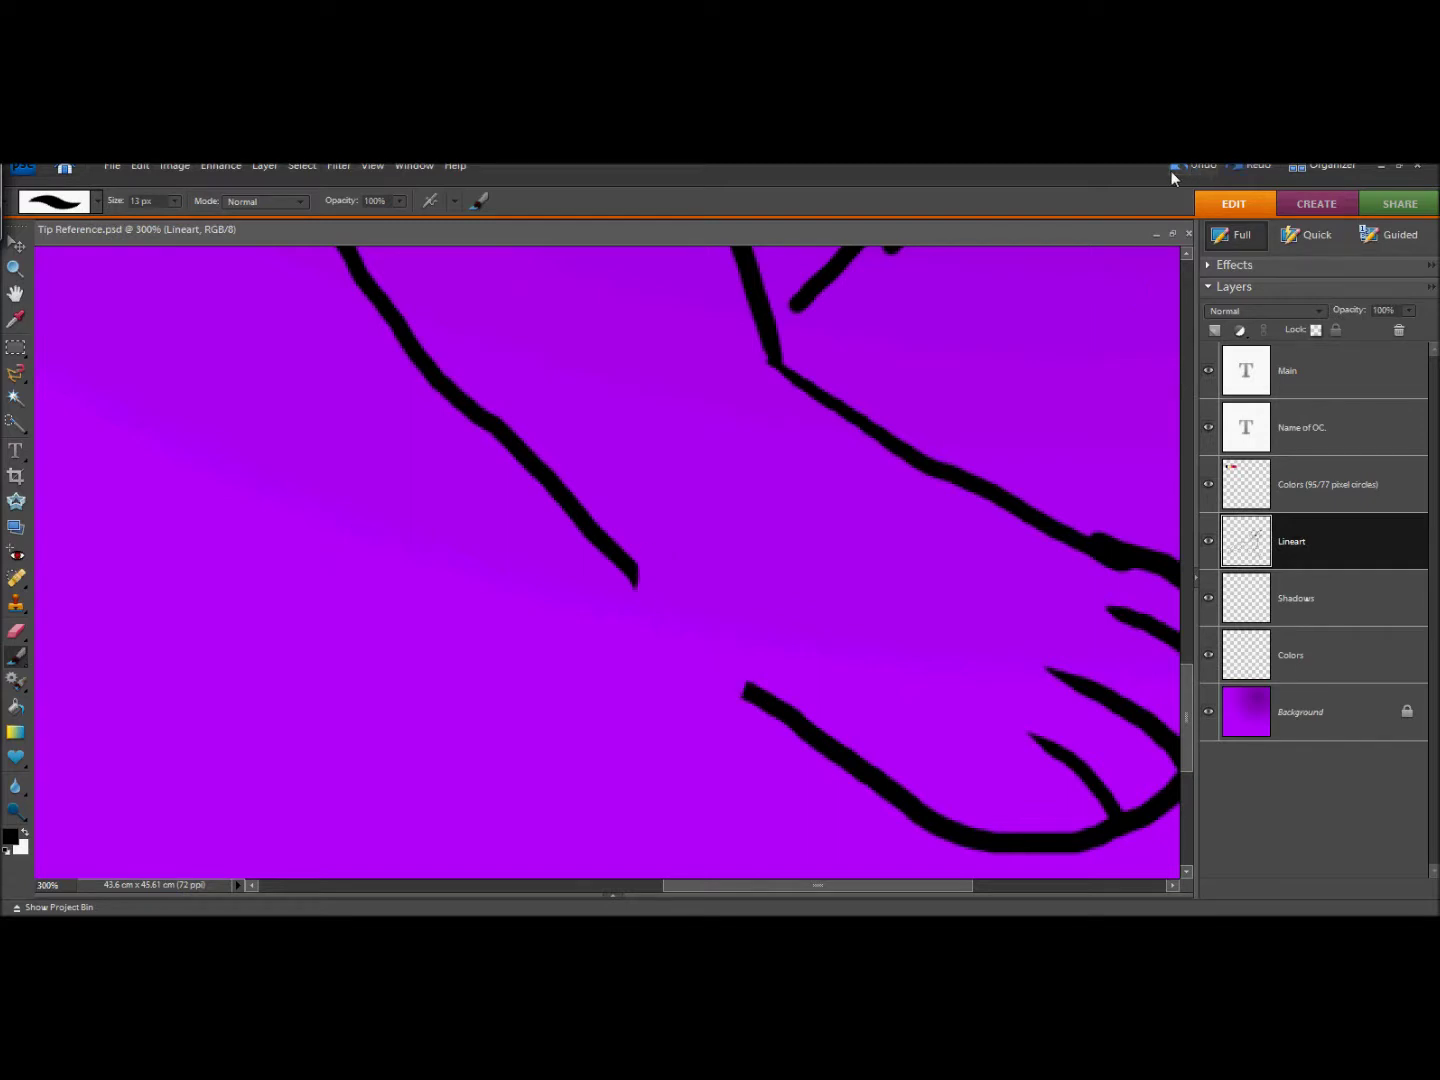
{"action": "left_click_drag", "start_coordinate": [617, 555], "coordinate": [734, 688]}
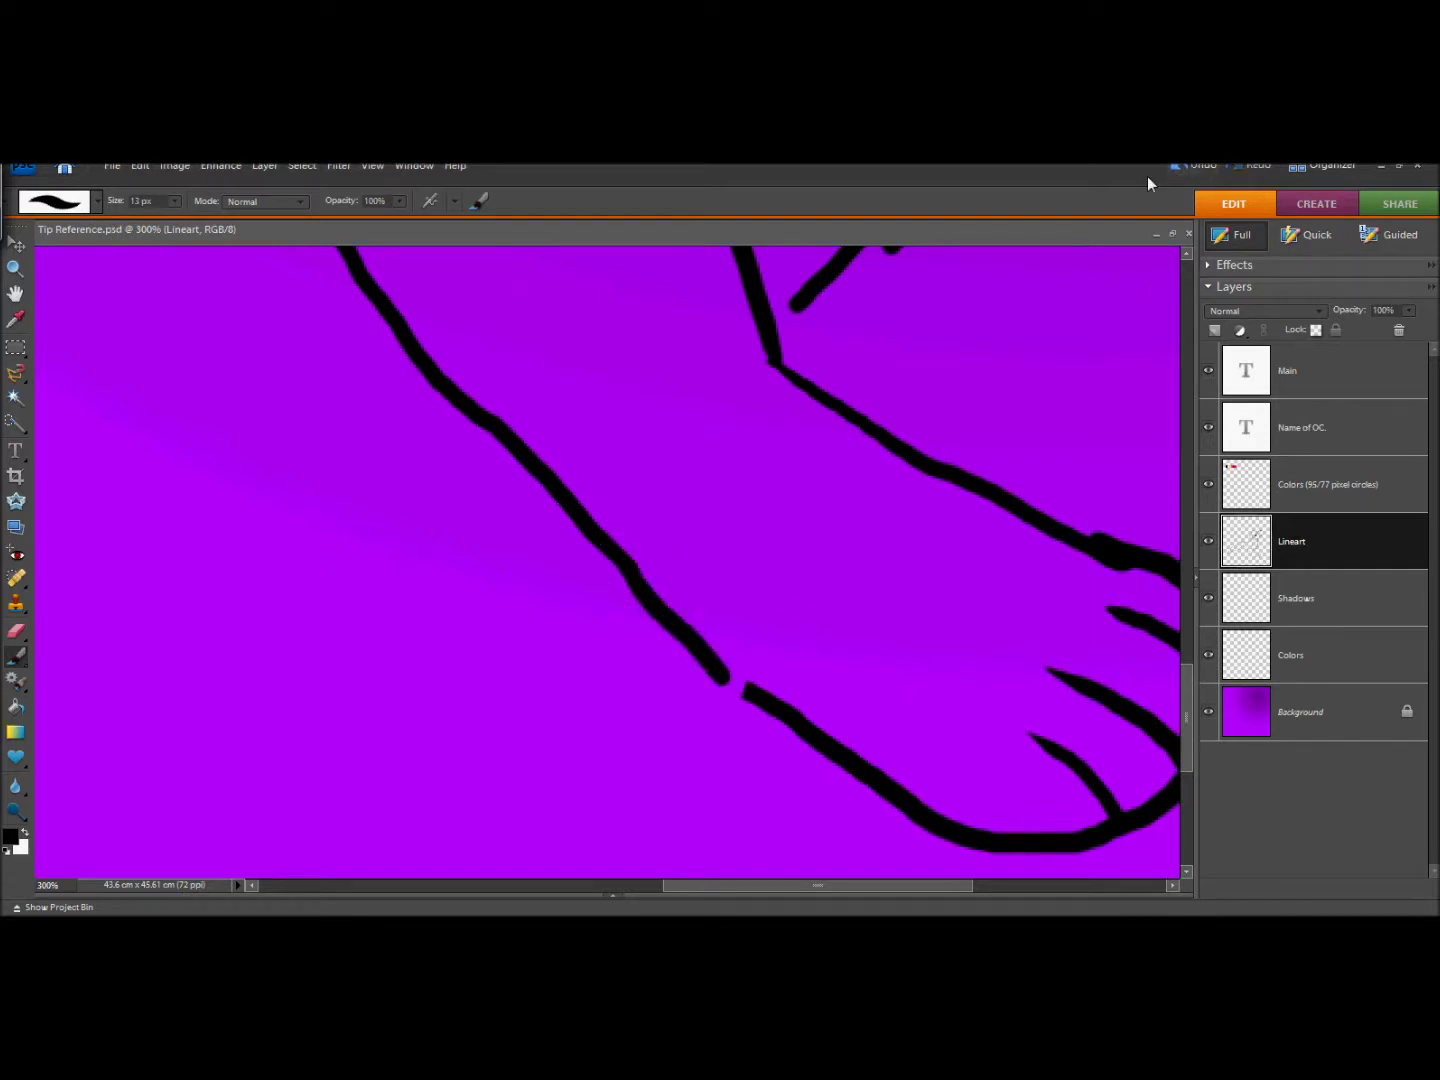
{"action": "left_click", "coordinate": [1197, 166]}
{"action": "left_click_drag", "start_coordinate": [631, 575], "coordinate": [745, 689]}
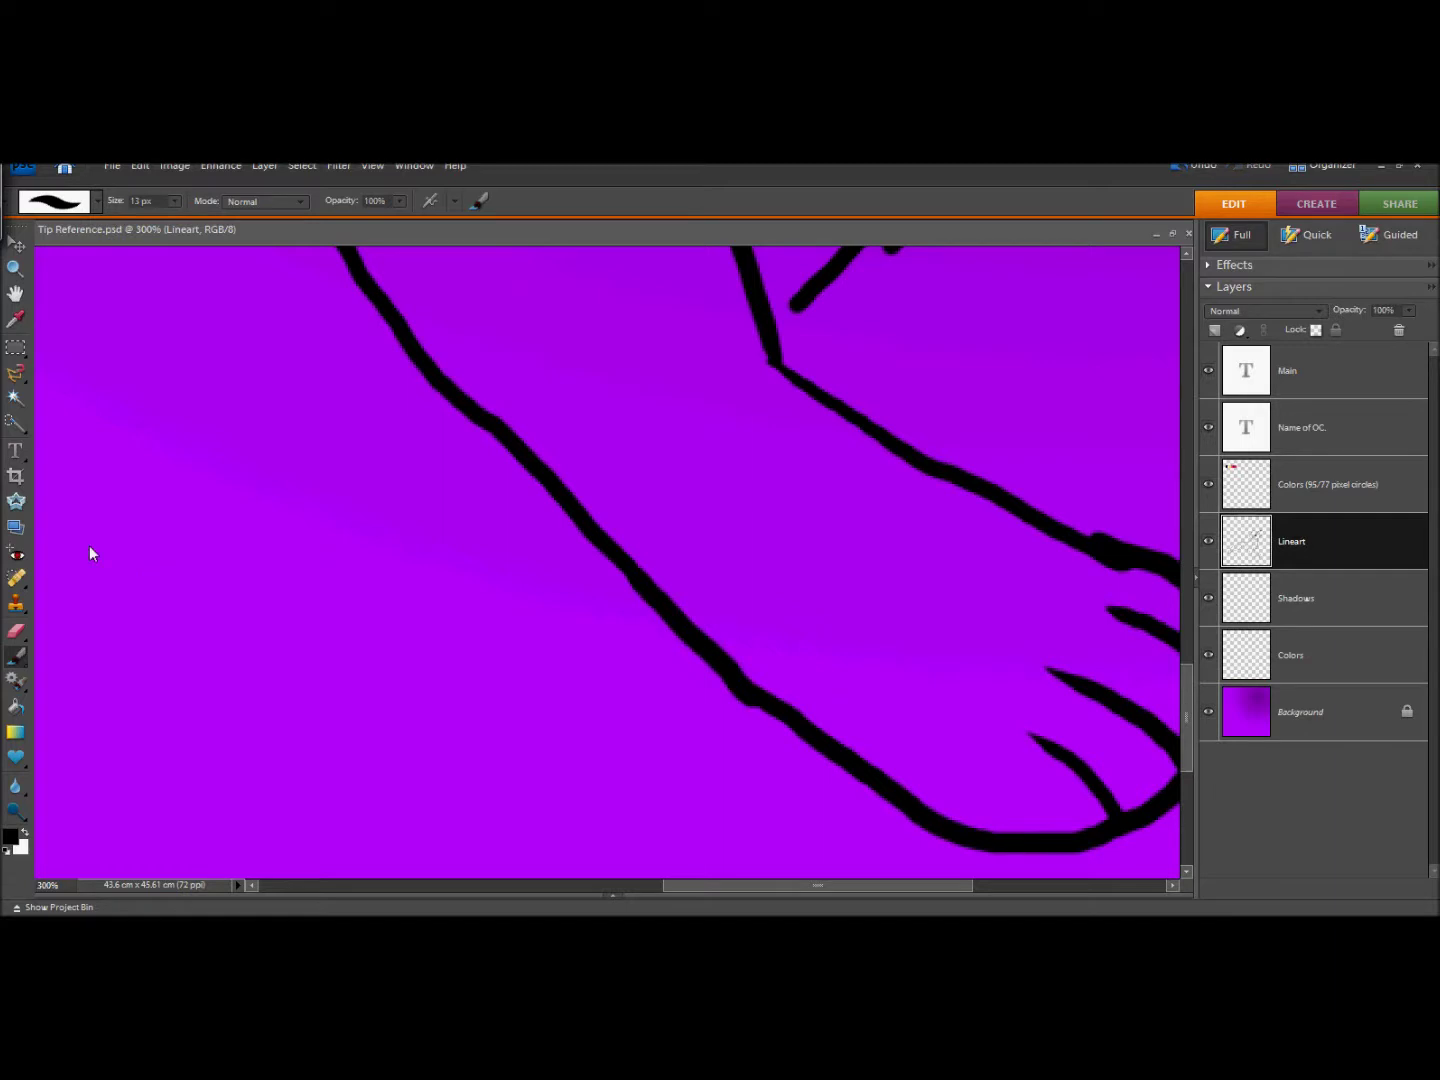
Try drawing the belly line between the hind leg and the front leg at 100% zoom.
{"action": "left_click", "coordinate": [15, 268]}
{"action": "left_click", "coordinate": [42, 200]}
{"action": "left_click_drag", "start_coordinate": [948, 749], "coordinate": [134, 285]}
{"action": "left_click", "coordinate": [722, 506]}
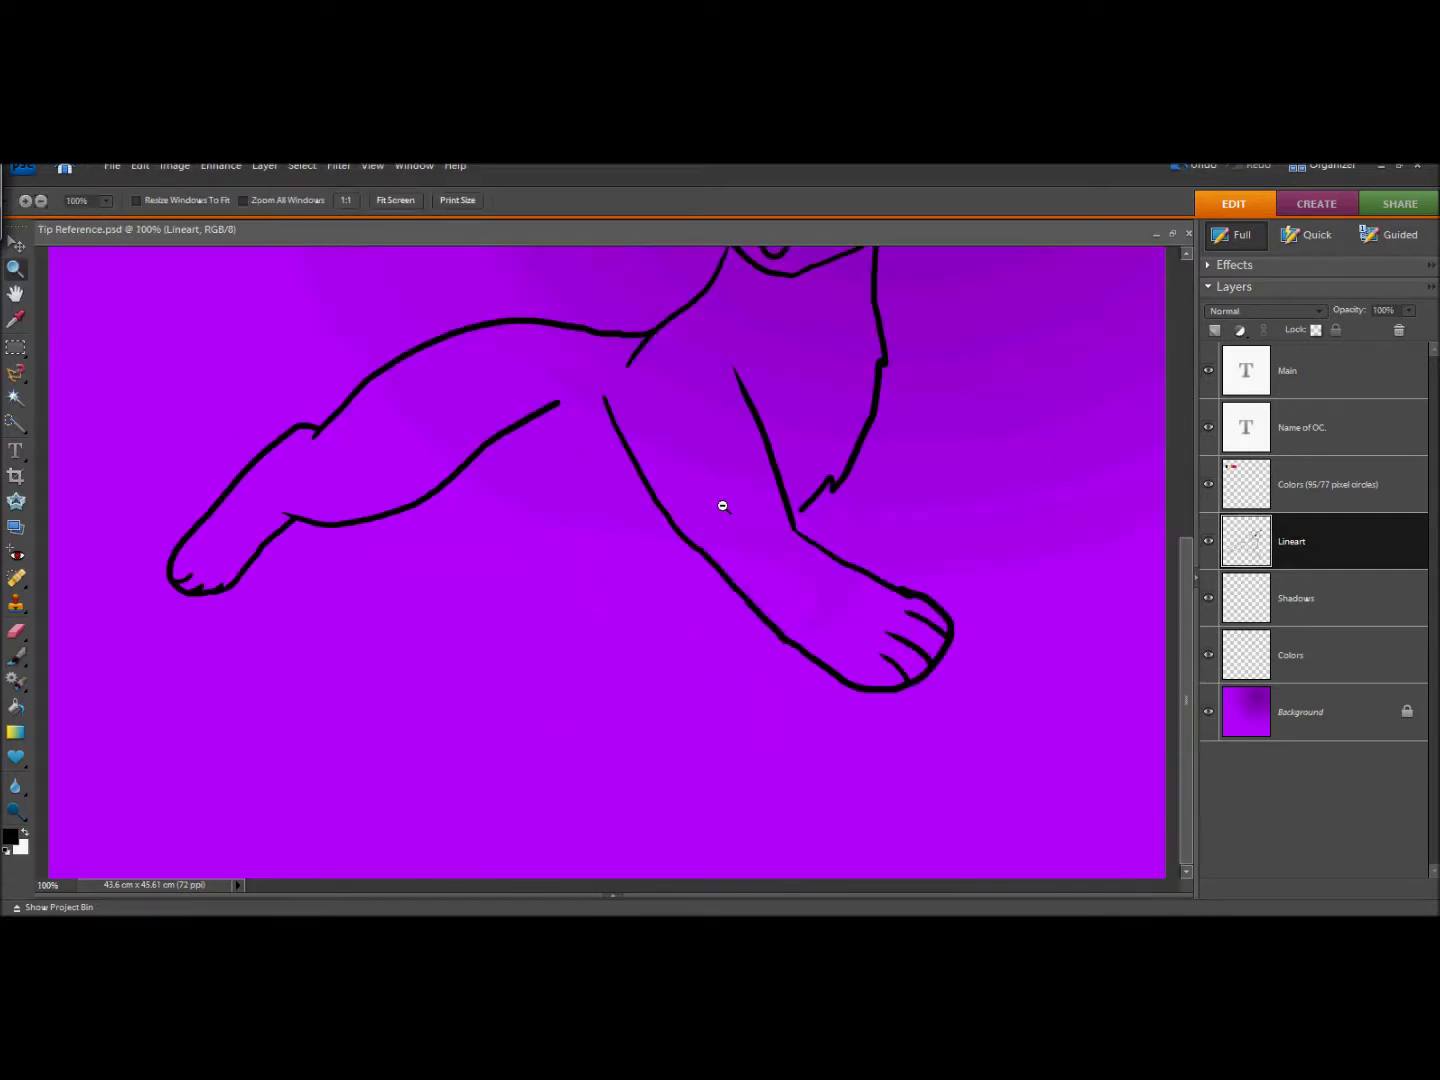
{"action": "scroll", "coordinate": [1057, 575], "scroll_direction": "up", "scroll_amount": 3}
{"action": "left_click", "coordinate": [15, 654]}
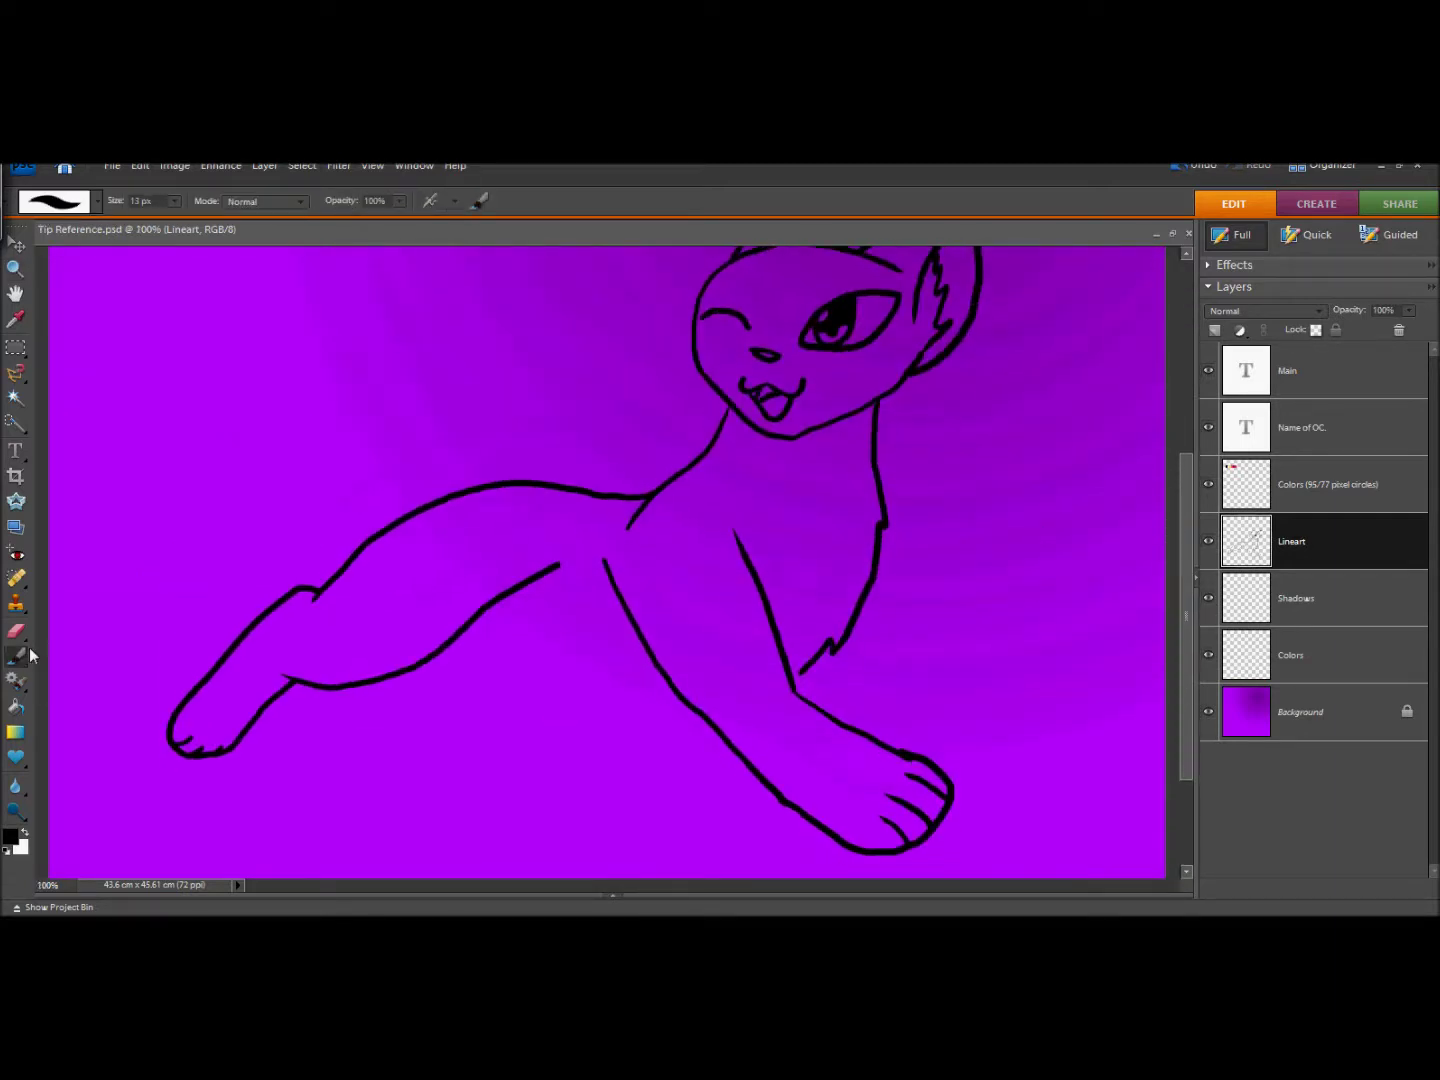
{"action": "mouse_move", "coordinate": [407, 670]}
{"action": "left_mouse_down"}
{"action": "mouse_move", "coordinate": [464, 659]}
{"action": "mouse_move", "coordinate": [684, 706]}
{"action": "left_mouse_up"}
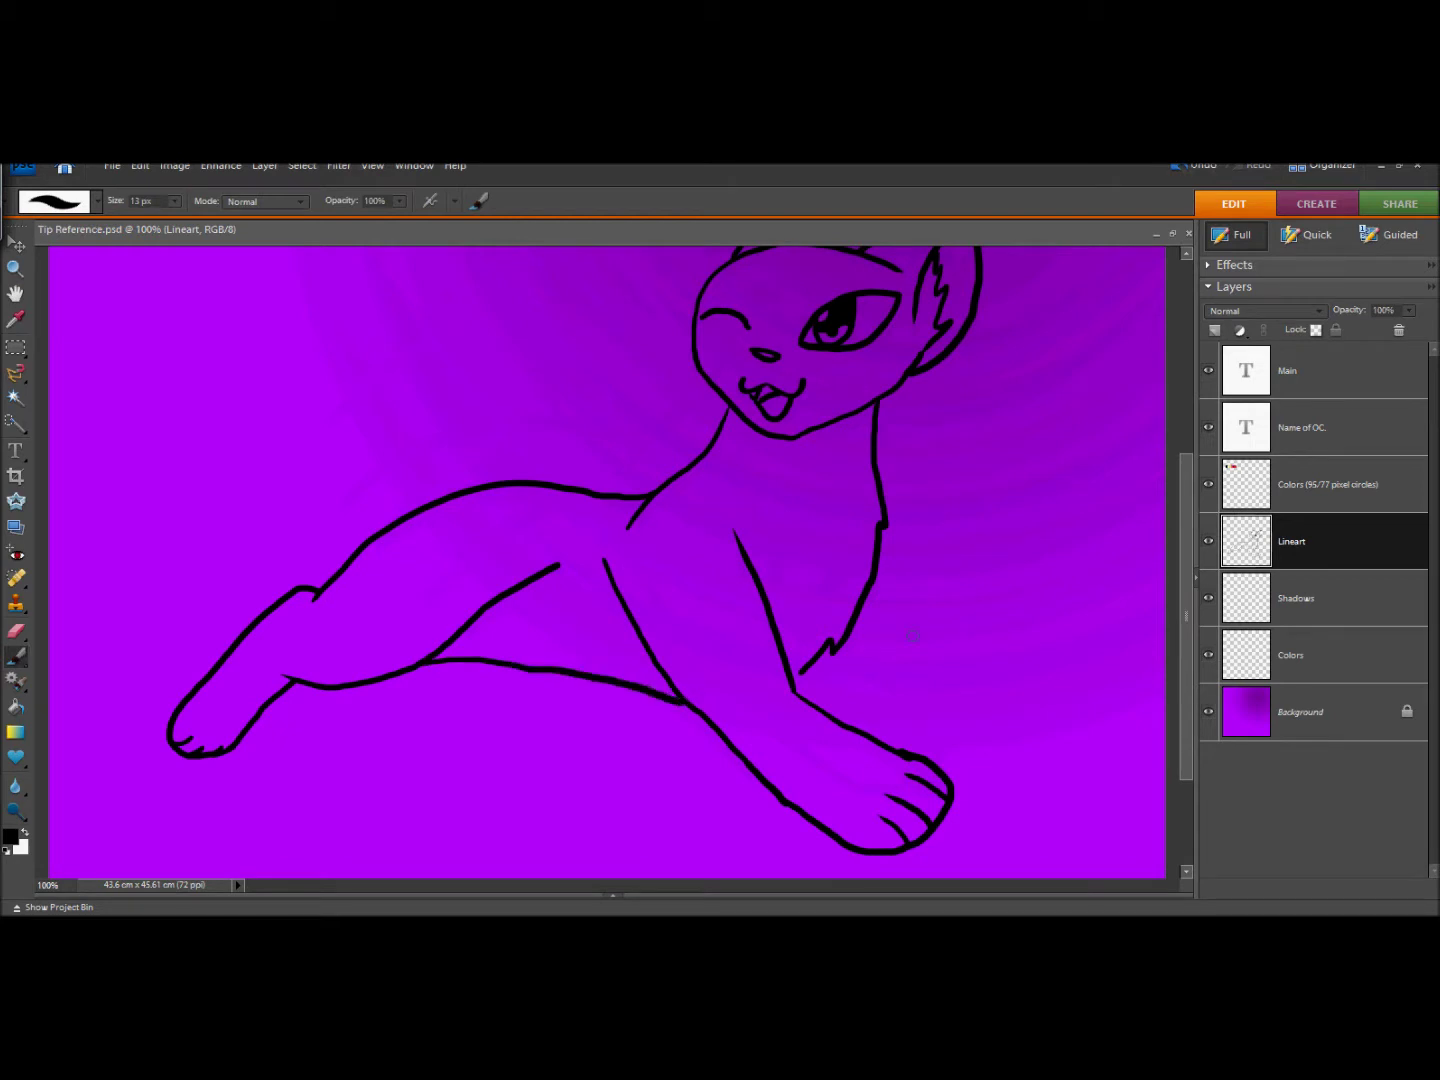
{"action": "left_click", "coordinate": [1191, 166]}
{"action": "left_click_drag", "start_coordinate": [665, 690], "coordinate": [488, 666]}
{"action": "left_click", "coordinate": [1190, 166]}
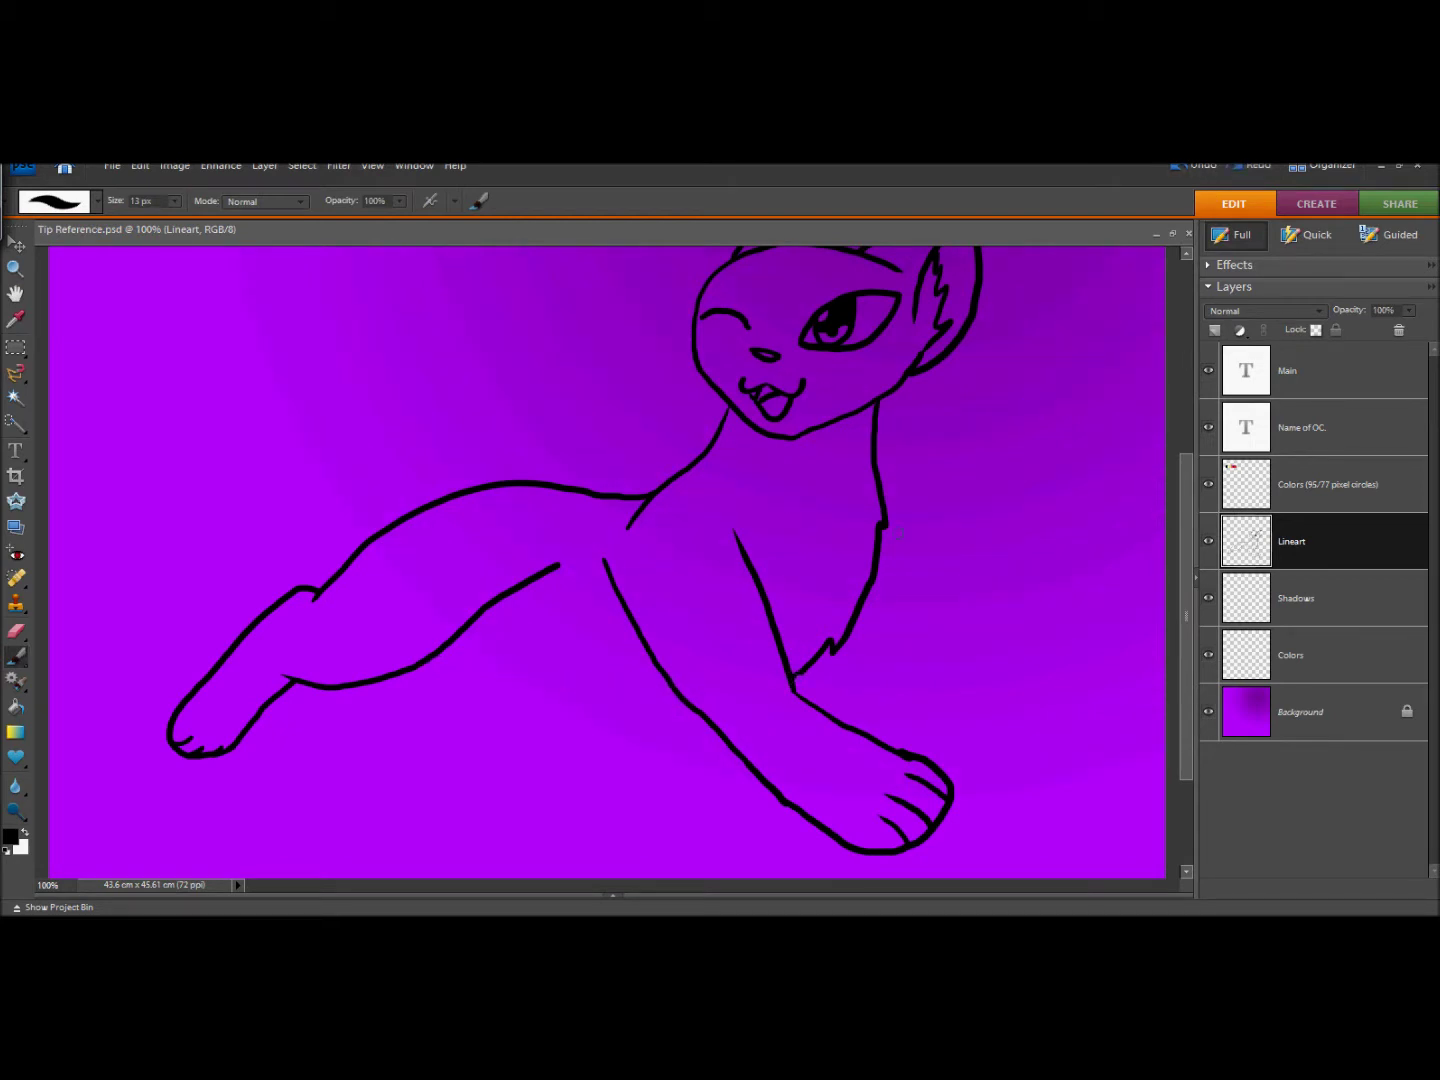
Join the chest fur to the front leg and draw an arched belly line from the thigh to the front leg.
{"action": "left_click_drag", "start_coordinate": [832, 641], "coordinate": [805, 694]}
{"action": "mouse_move", "coordinate": [459, 647]}
{"action": "left_mouse_down"}
{"action": "mouse_move", "coordinate": [556, 649]}
{"action": "mouse_move", "coordinate": [673, 696]}
{"action": "left_mouse_up"}
{"action": "left_click", "coordinate": [1191, 167]}
{"action": "mouse_move", "coordinate": [437, 653]}
{"action": "left_mouse_down"}
{"action": "mouse_move", "coordinate": [544, 628]}
{"action": "mouse_move", "coordinate": [662, 679]}
{"action": "left_mouse_up"}
{"action": "key", "text": "e"}
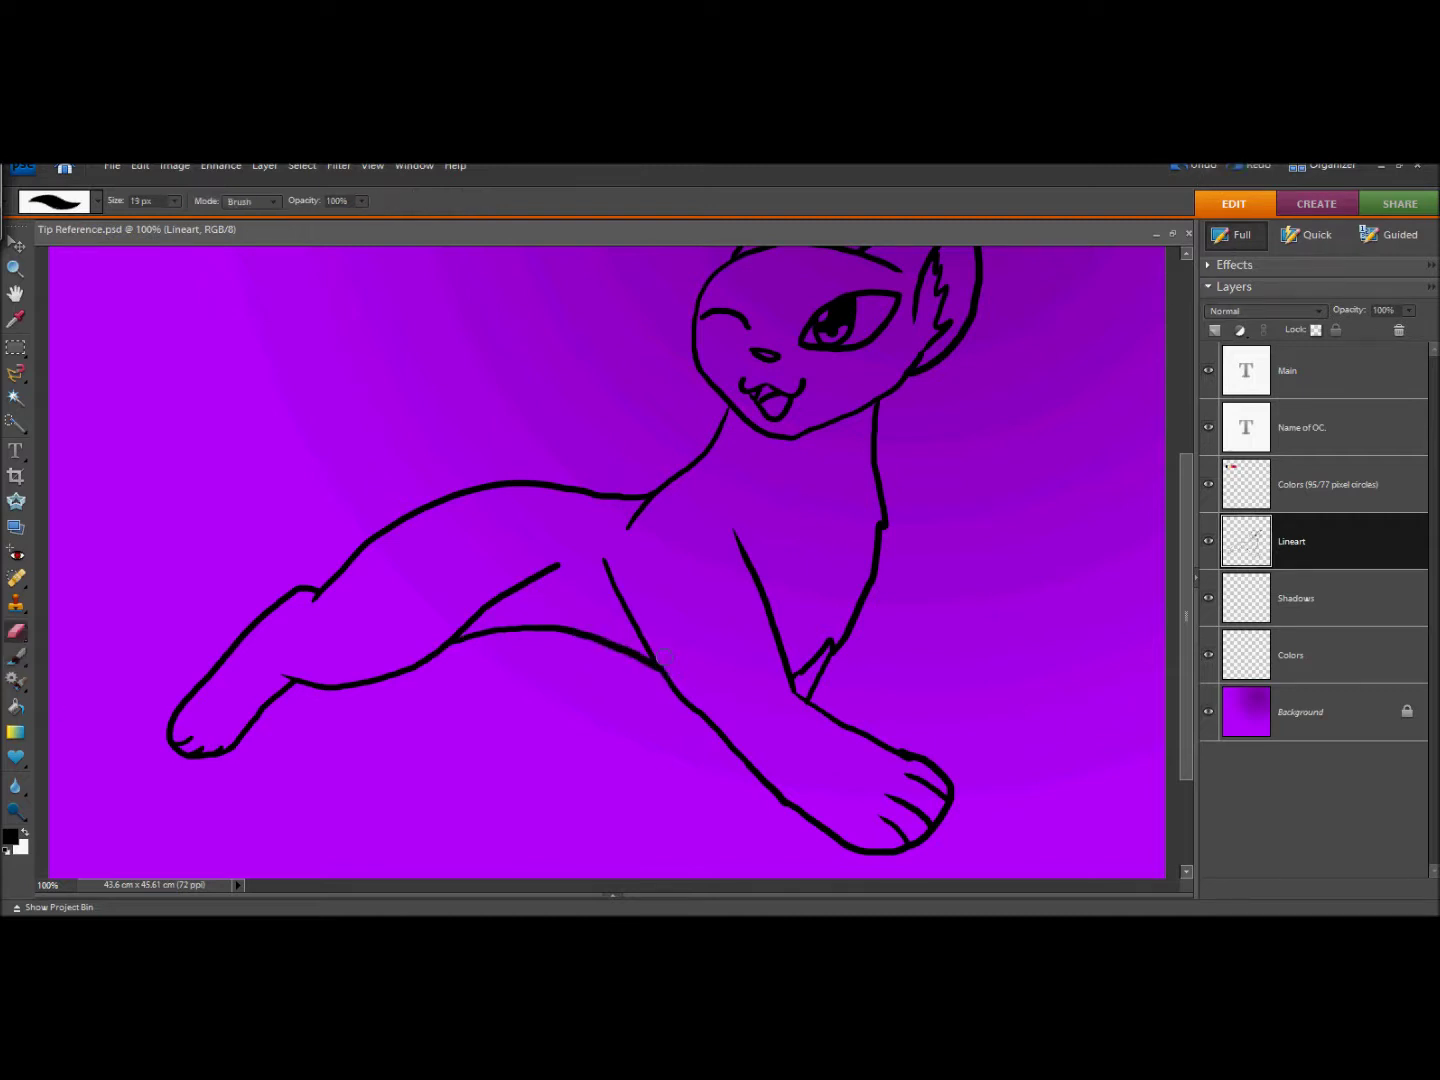
Start the second hind leg beneath the belly with a long back line and a bent front line.
{"action": "key", "text": "b"}
{"action": "mouse_move", "coordinate": [457, 645]}
{"action": "left_mouse_down"}
{"action": "mouse_move", "coordinate": [468, 700]}
{"action": "mouse_move", "coordinate": [507, 742]}
{"action": "left_mouse_up"}
{"action": "left_click_drag", "start_coordinate": [526, 670], "coordinate": [563, 651]}
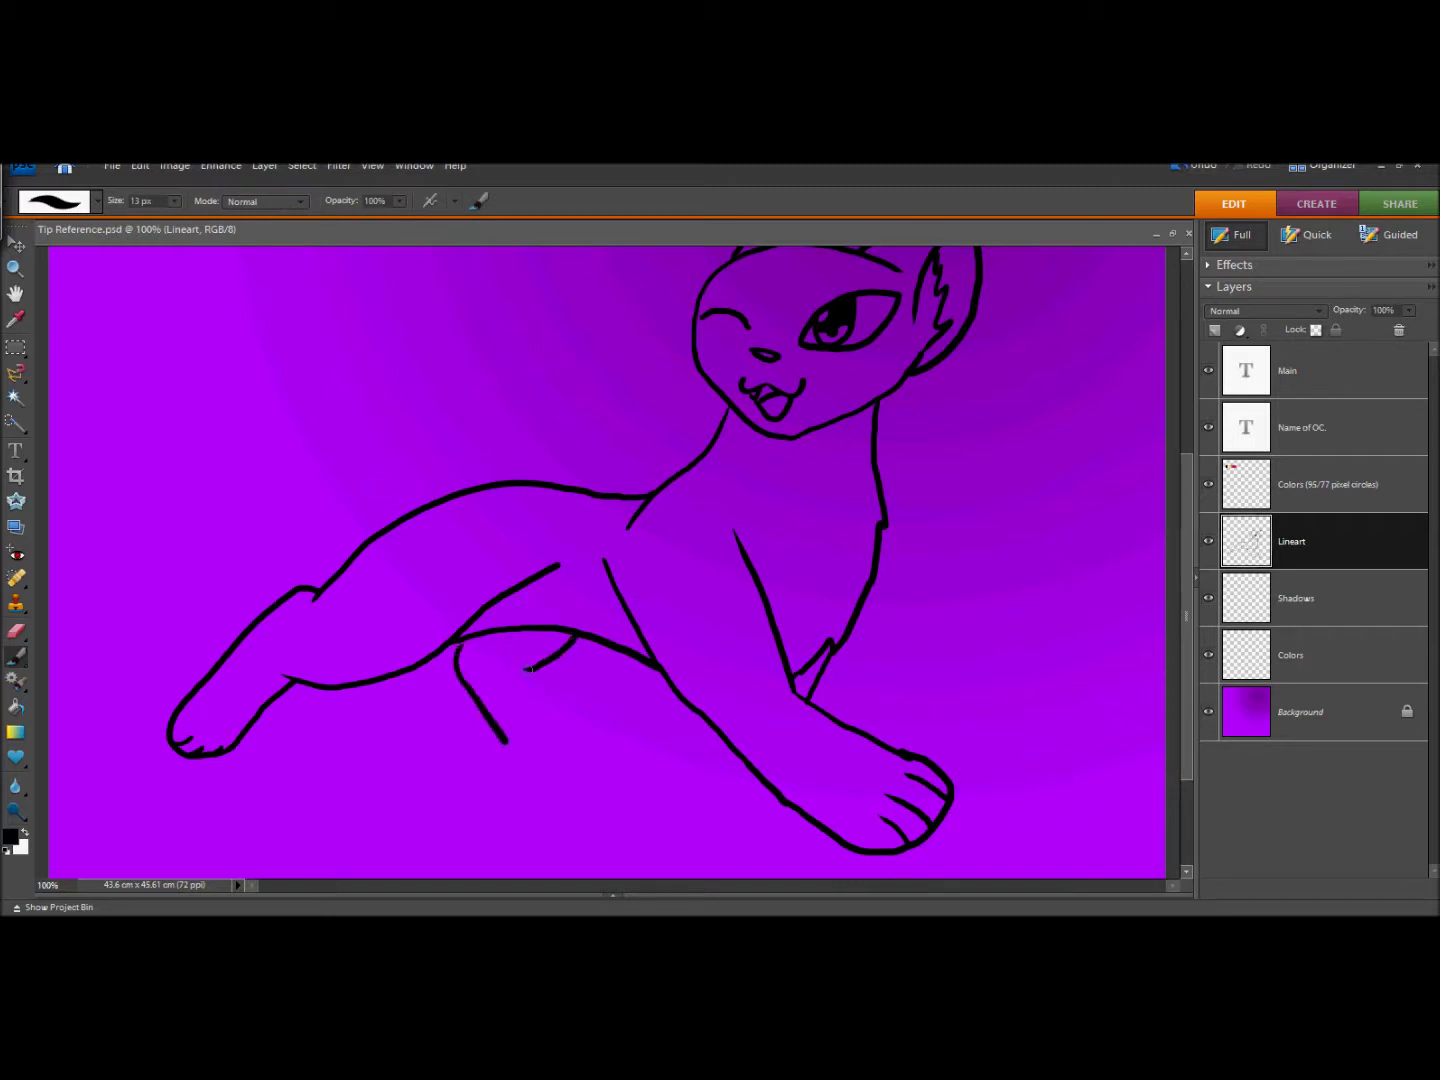
{"action": "left_click_drag", "start_coordinate": [571, 711], "coordinate": [586, 751]}
{"action": "left_click", "coordinate": [1202, 167]}
{"action": "left_click", "coordinate": [1201, 166]}
{"action": "left_click", "coordinate": [14, 267]}
{"action": "left_click", "coordinate": [456, 725]}
{"action": "left_click", "coordinate": [562, 794]}
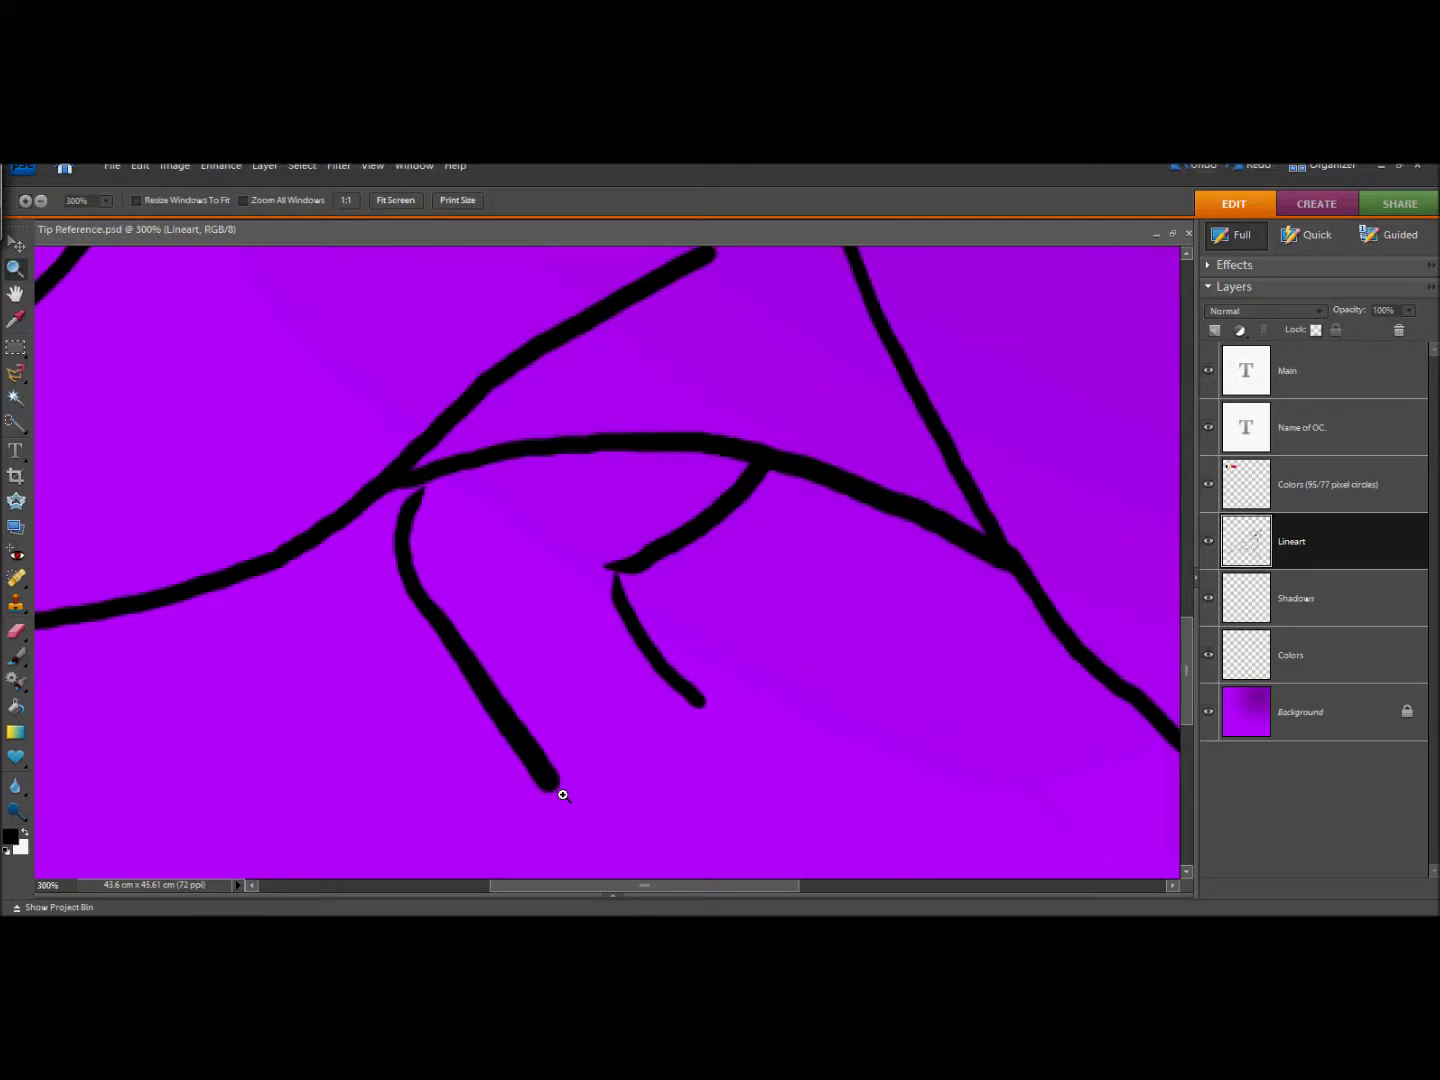
{"action": "key", "text": "F2"}
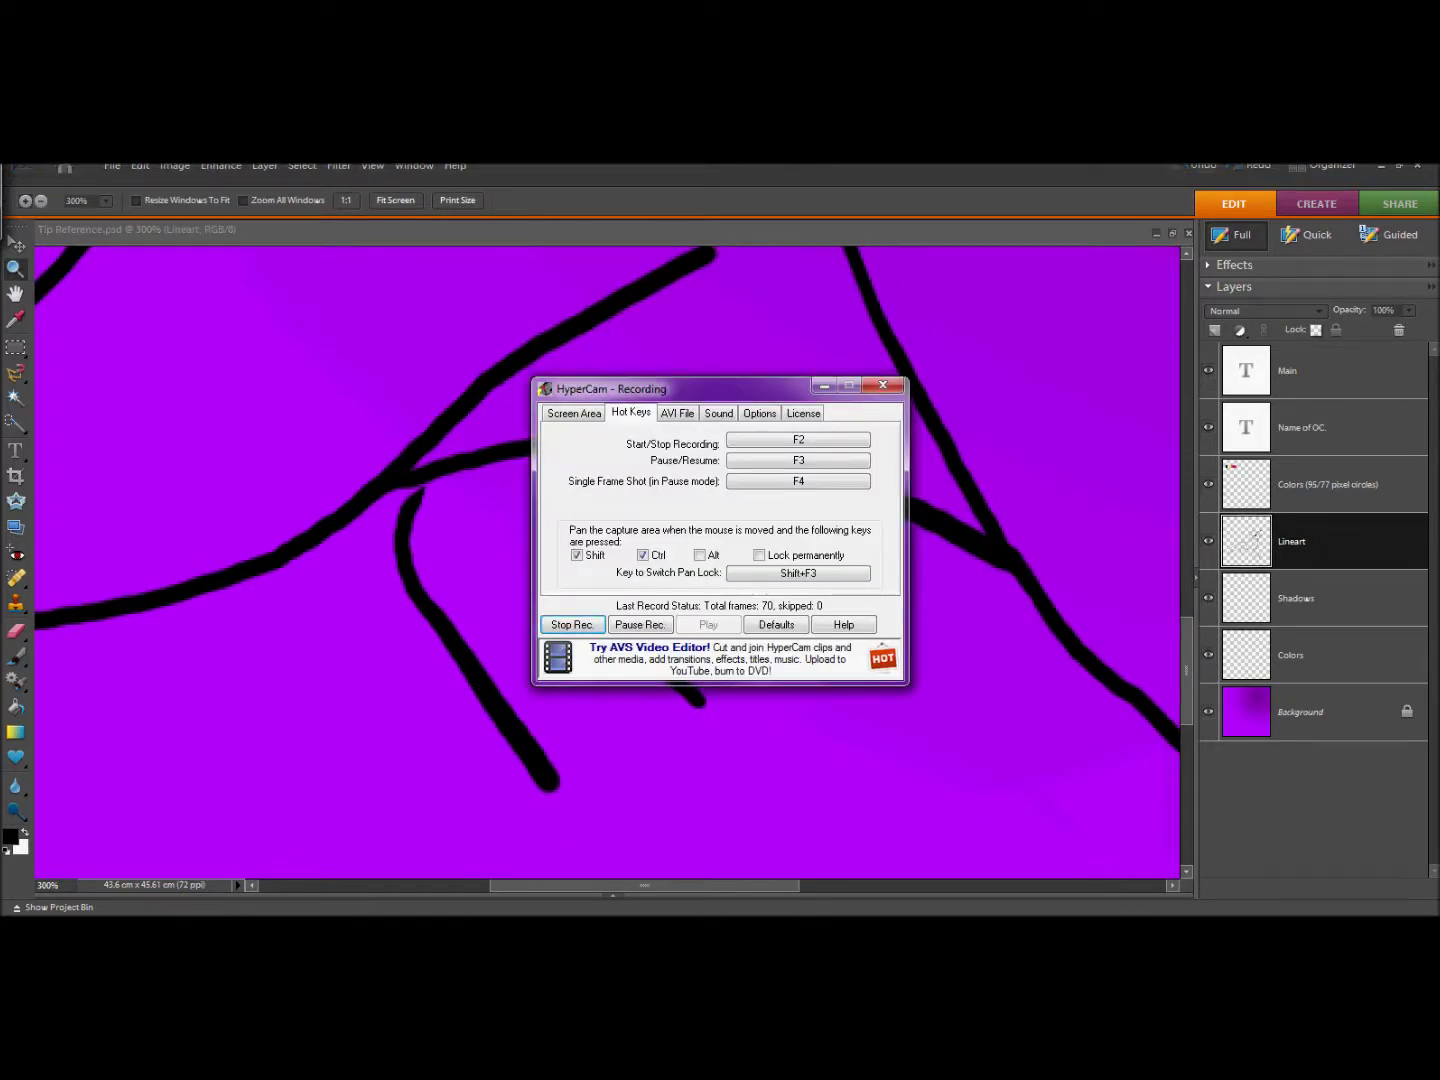
{"action": "key", "text": "F2"}
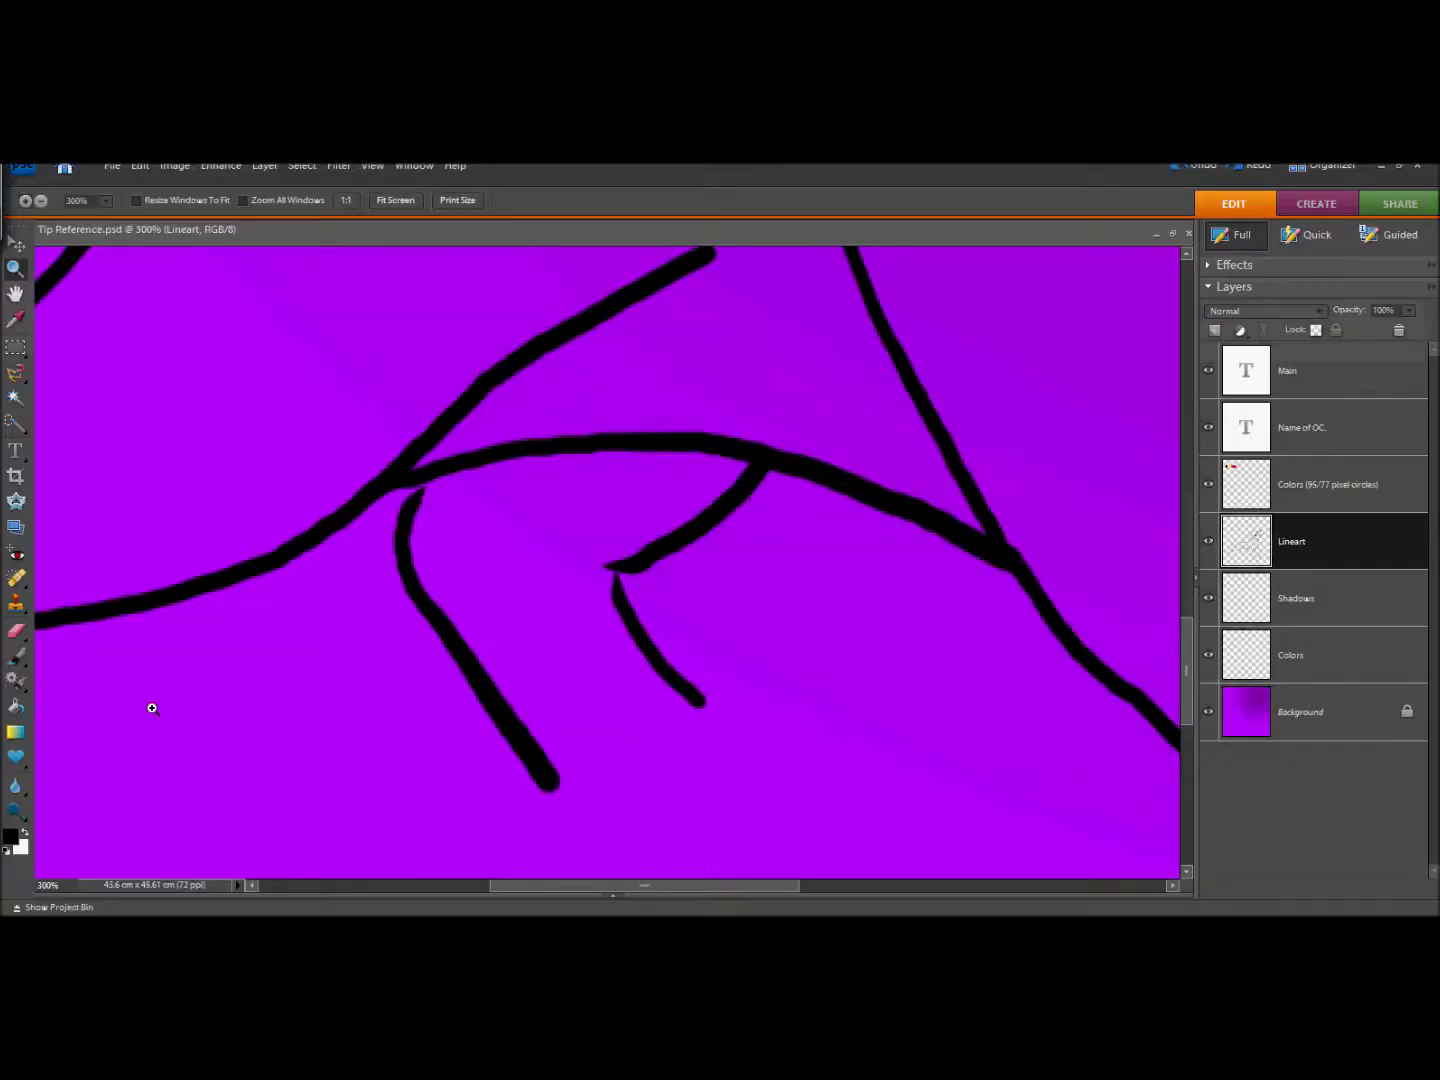
{"action": "key", "text": "b"}
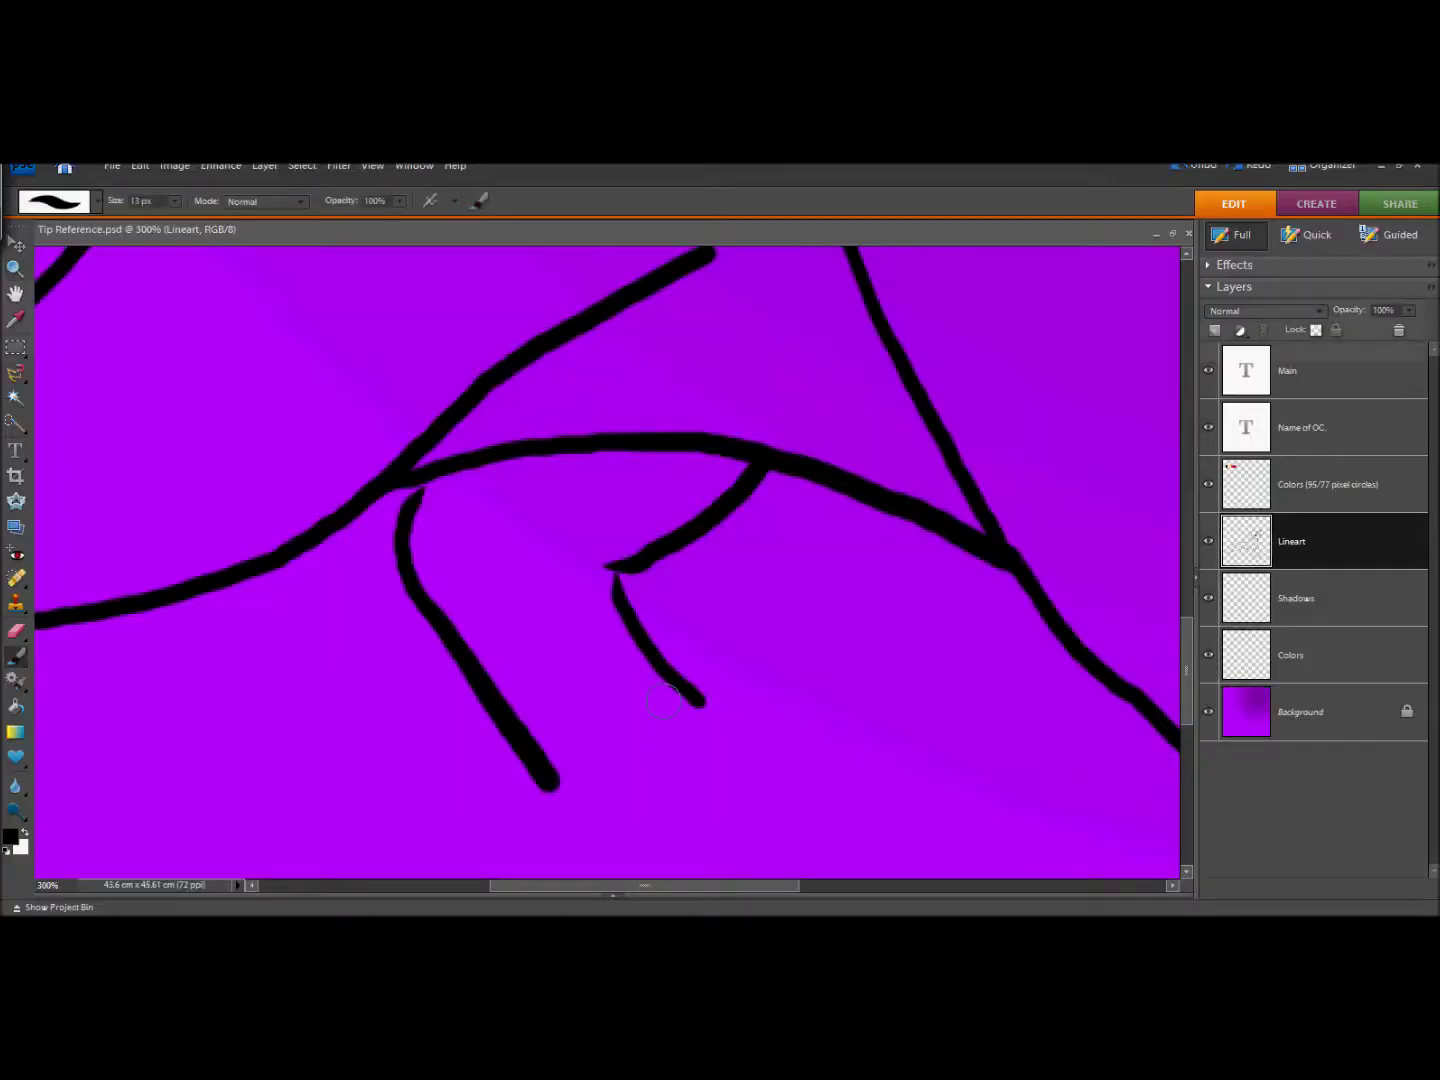
Close the second hind leg beneath the belly with a rounded, slightly upturned paw.
{"action": "left_click_drag", "start_coordinate": [668, 667], "coordinate": [760, 687]}
{"action": "mouse_move", "coordinate": [545, 779]}
{"action": "left_mouse_down"}
{"action": "mouse_move", "coordinate": [605, 806]}
{"action": "mouse_move", "coordinate": [698, 799]}
{"action": "left_mouse_up"}
{"action": "key", "text": "ctrl+z"}
{"action": "mouse_move", "coordinate": [535, 762]}
{"action": "left_mouse_down"}
{"action": "mouse_move", "coordinate": [616, 808]}
{"action": "mouse_move", "coordinate": [727, 798]}
{"action": "mouse_move", "coordinate": [760, 732]}
{"action": "mouse_move", "coordinate": [756, 690]}
{"action": "mouse_move", "coordinate": [719, 716]}
{"action": "mouse_move", "coordinate": [701, 684]}
{"action": "left_mouse_up"}
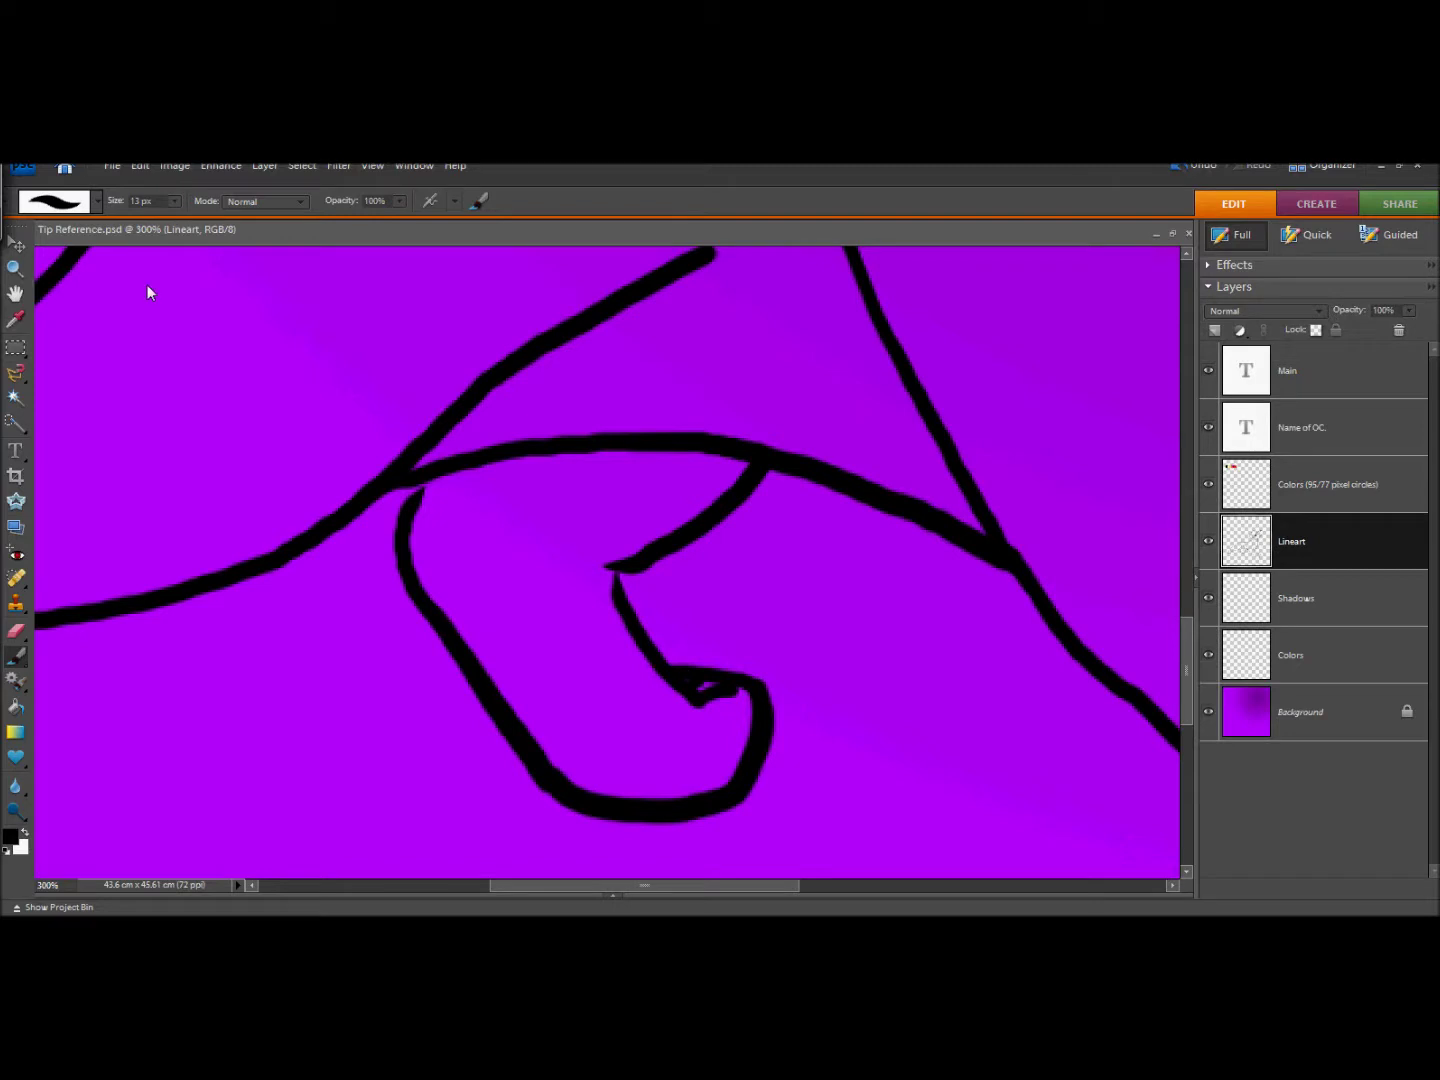
Select the cat's hindquarters and both hind legs with the Magnetic Lasso and scale them proportionally to 108.7%.
{"action": "left_click", "coordinate": [15, 268]}
{"action": "left_click", "coordinate": [762, 562], "text": "alt"}
{"action": "left_click", "coordinate": [963, 674], "text": "alt"}
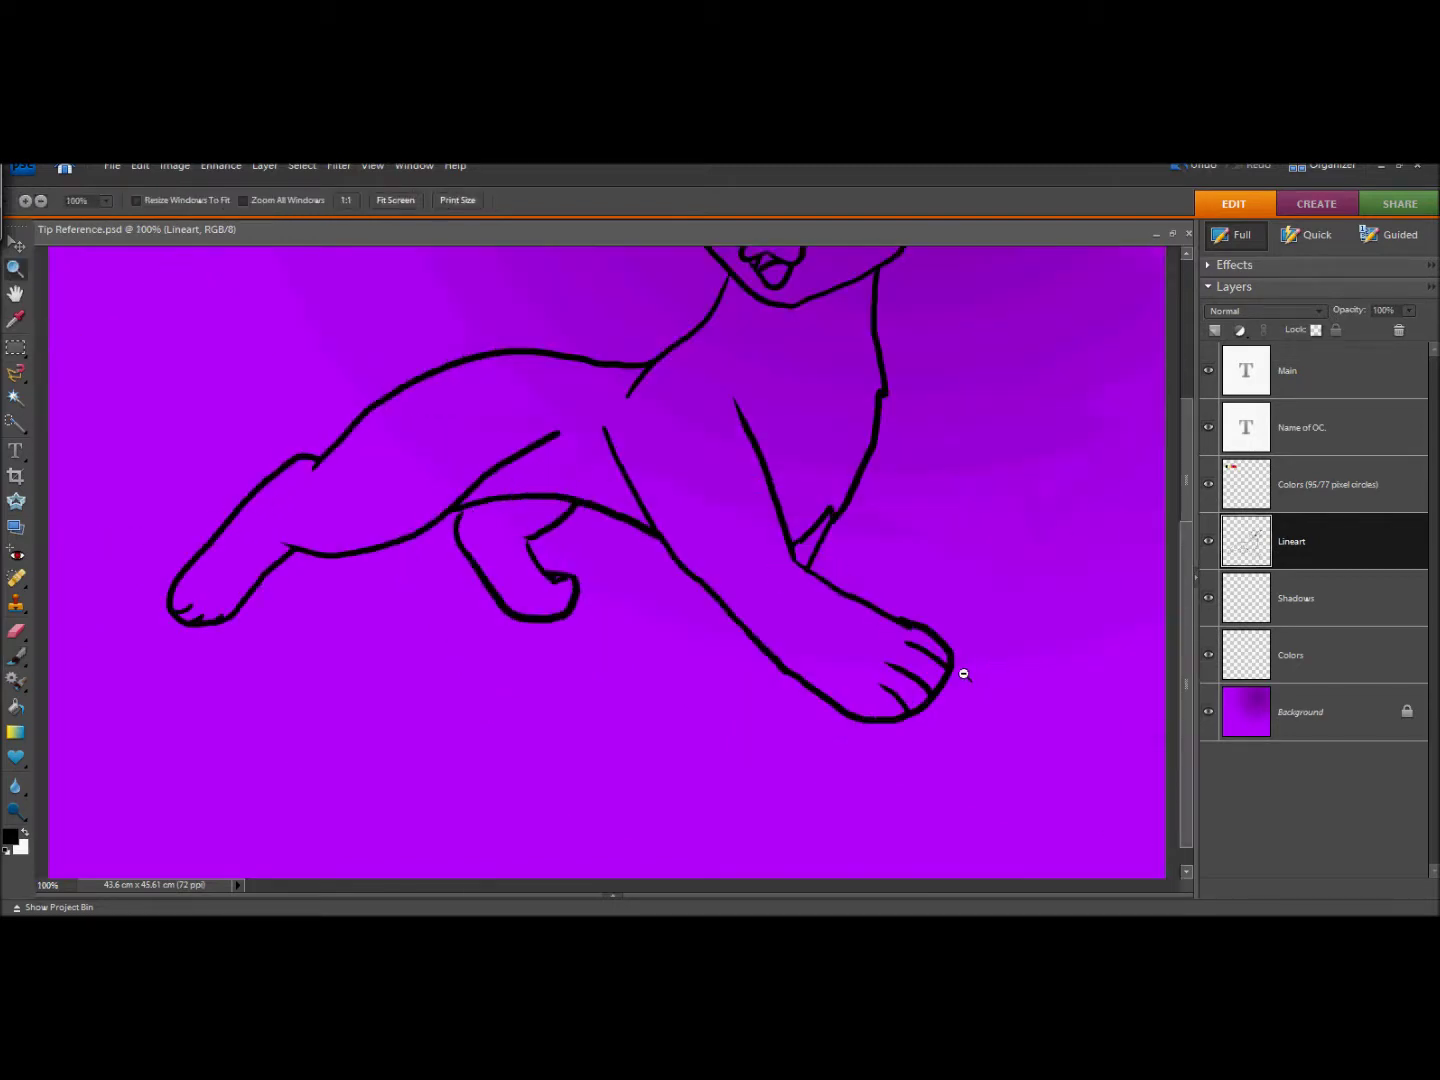
{"action": "left_click", "coordinate": [963, 674], "text": "alt"}
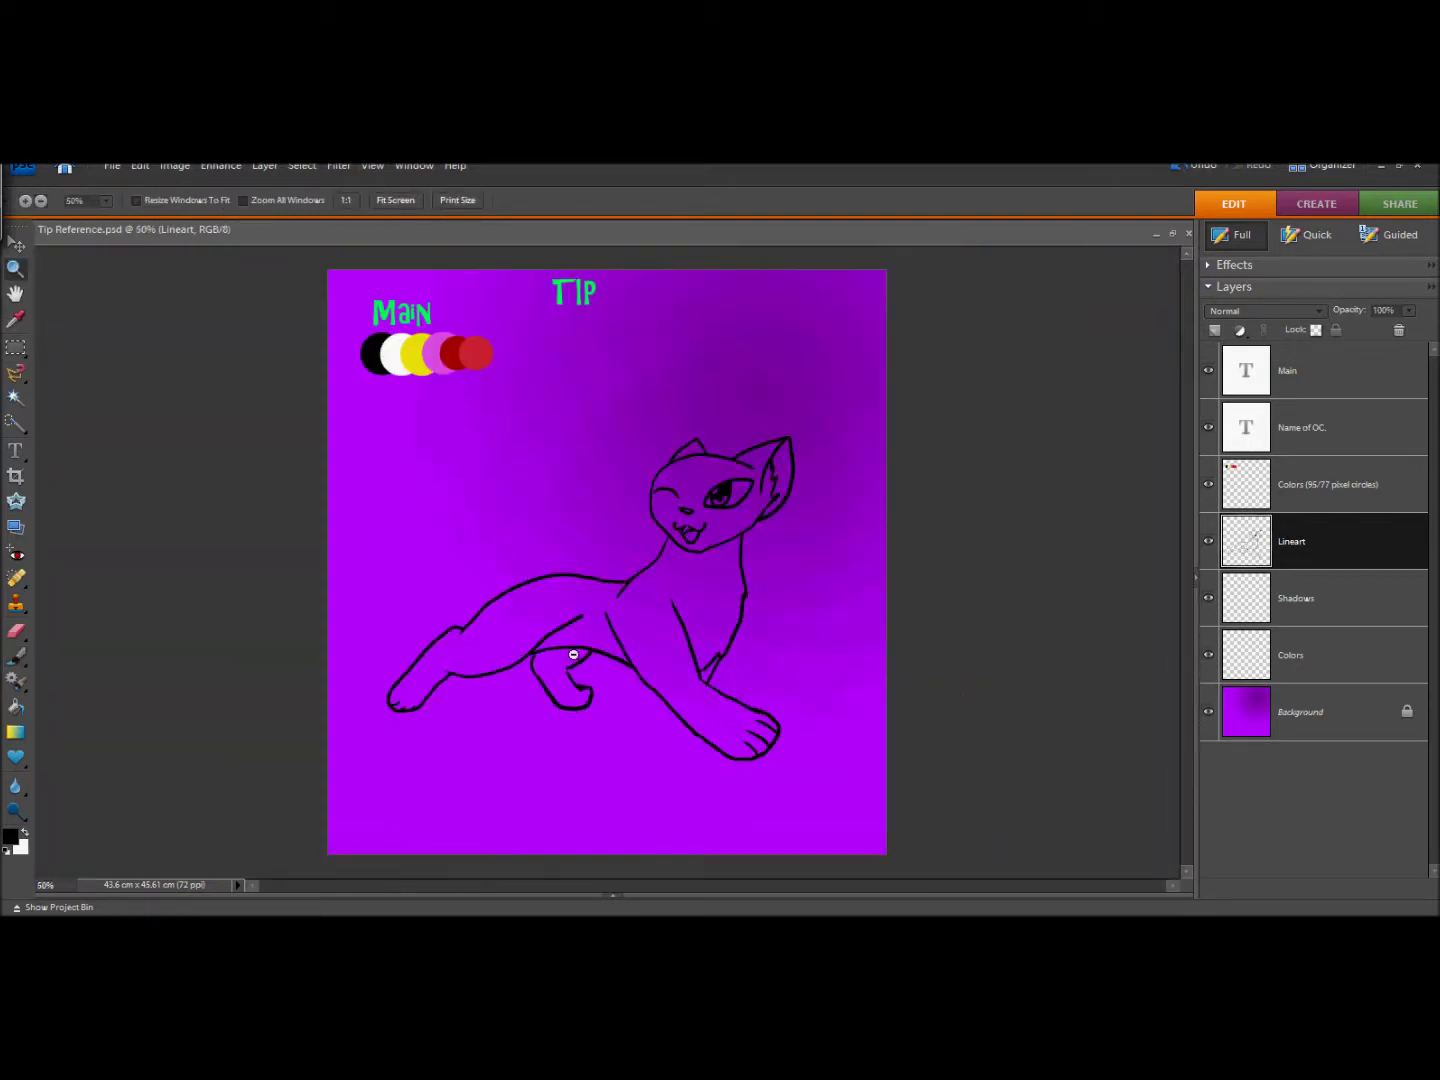
{"action": "left_click", "coordinate": [16, 373]}
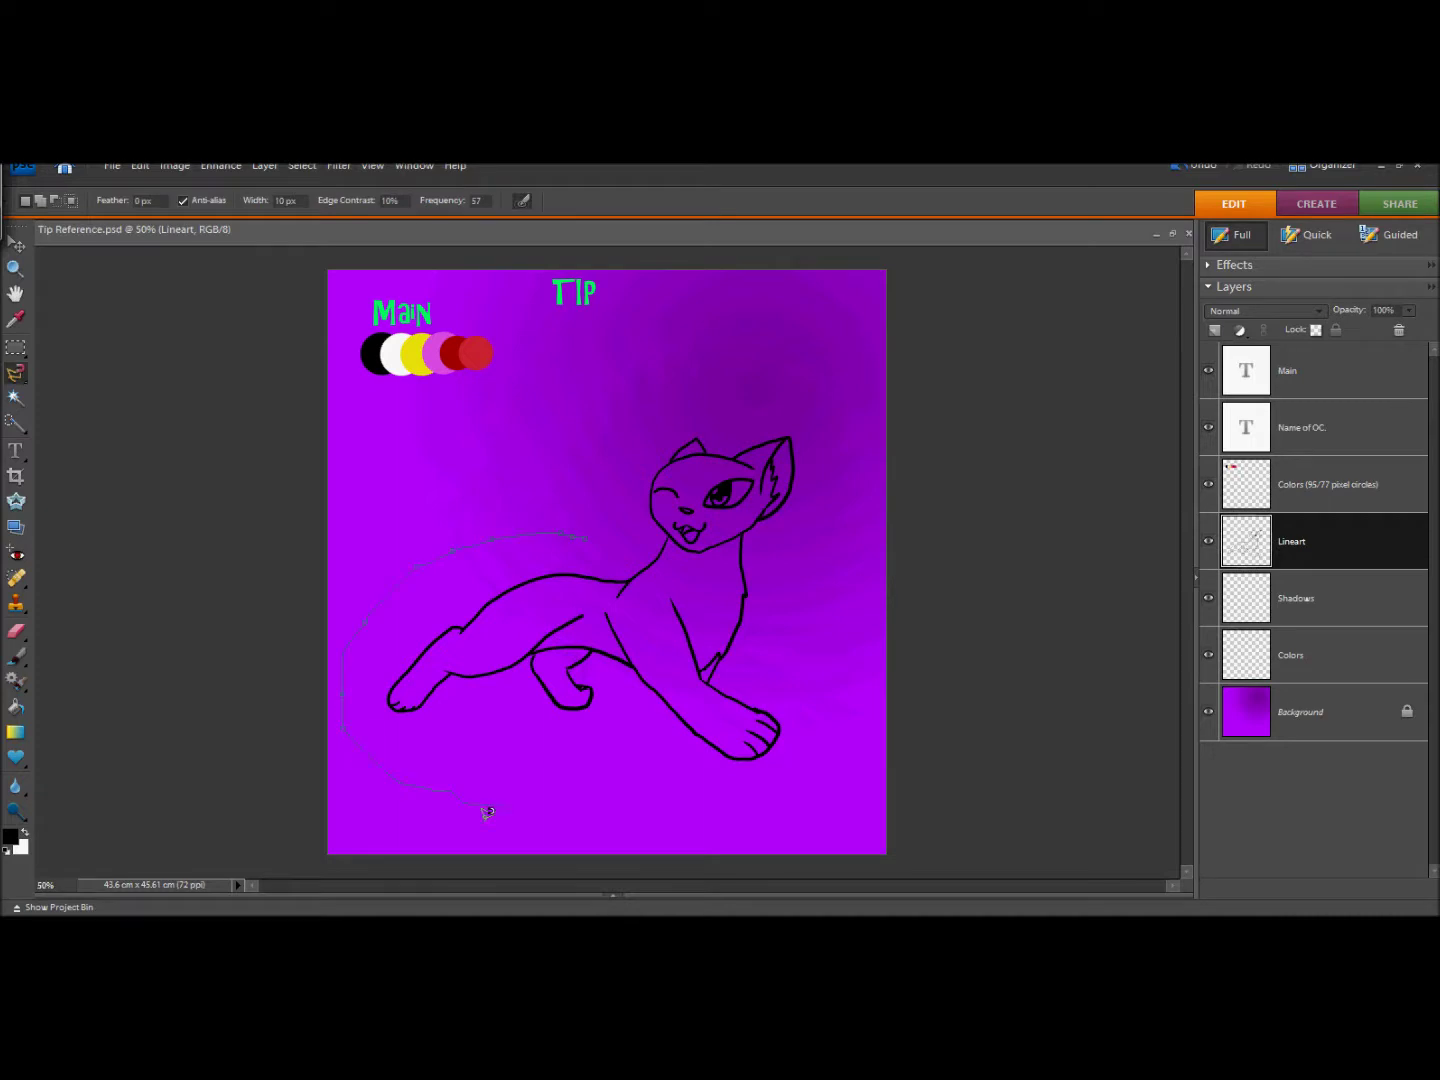
{"action": "left_click", "coordinate": [585, 528]}
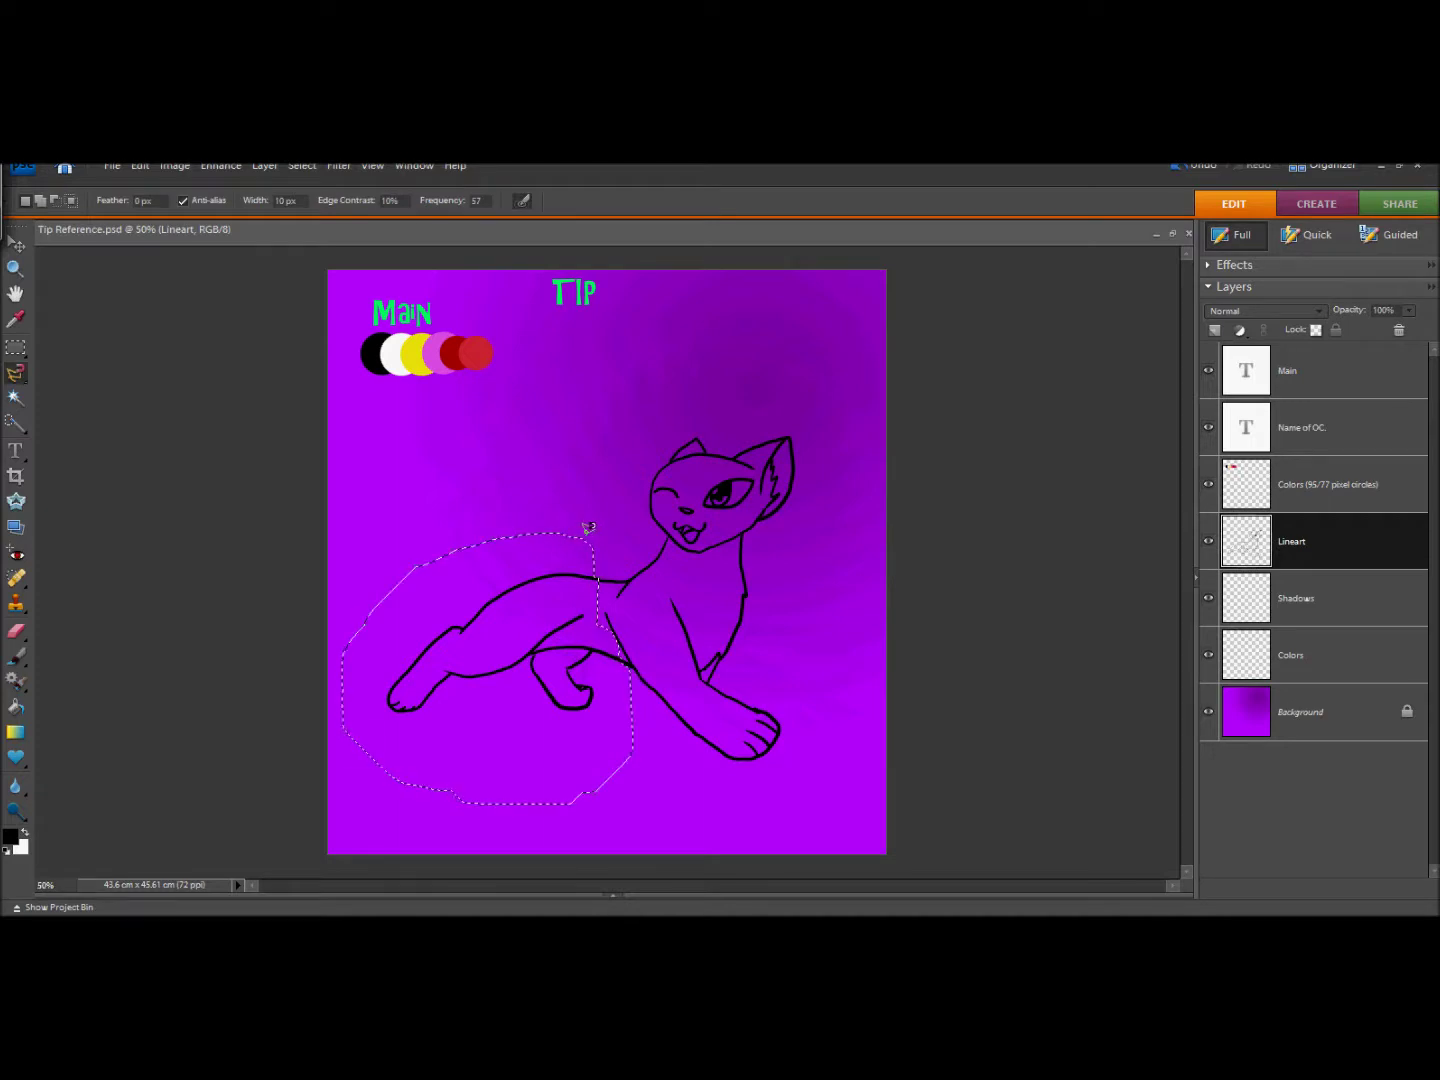
{"action": "left_click", "coordinate": [21, 248]}
{"action": "left_click", "coordinate": [548, 633]}
{"action": "left_click", "coordinate": [15, 349]}
{"action": "left_click", "coordinate": [20, 245]}
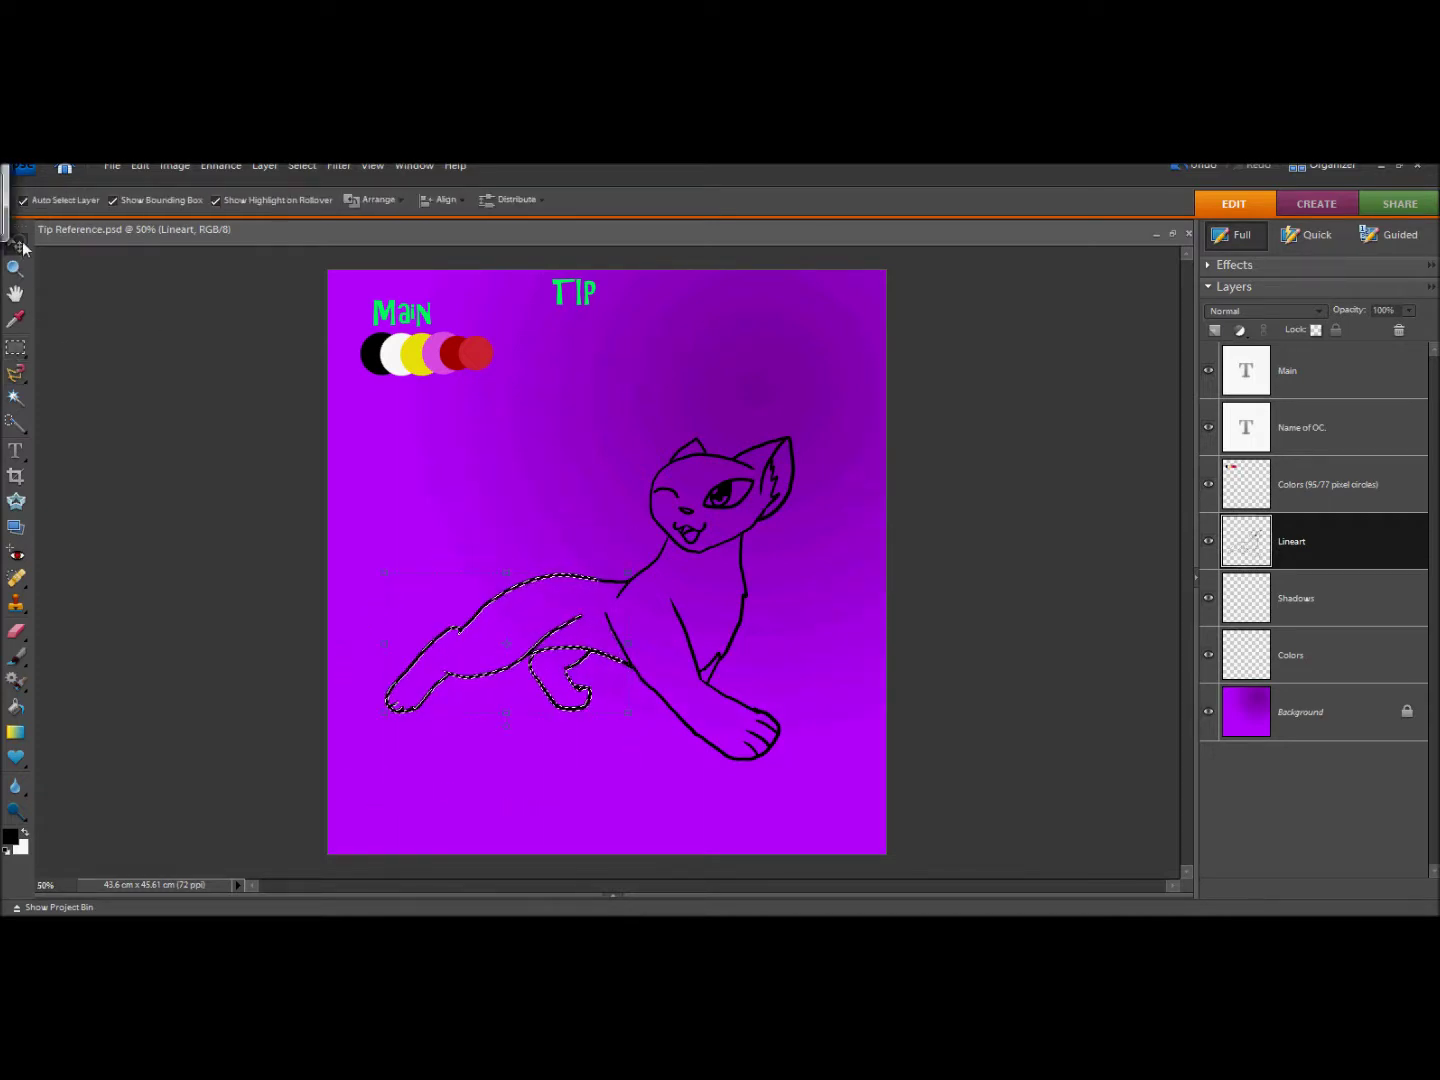
{"action": "left_click", "coordinate": [630, 716]}
{"action": "left_click_drag", "start_coordinate": [630, 715], "coordinate": [640, 757]}
{"action": "left_click_drag", "start_coordinate": [559, 610], "coordinate": [527, 608]}
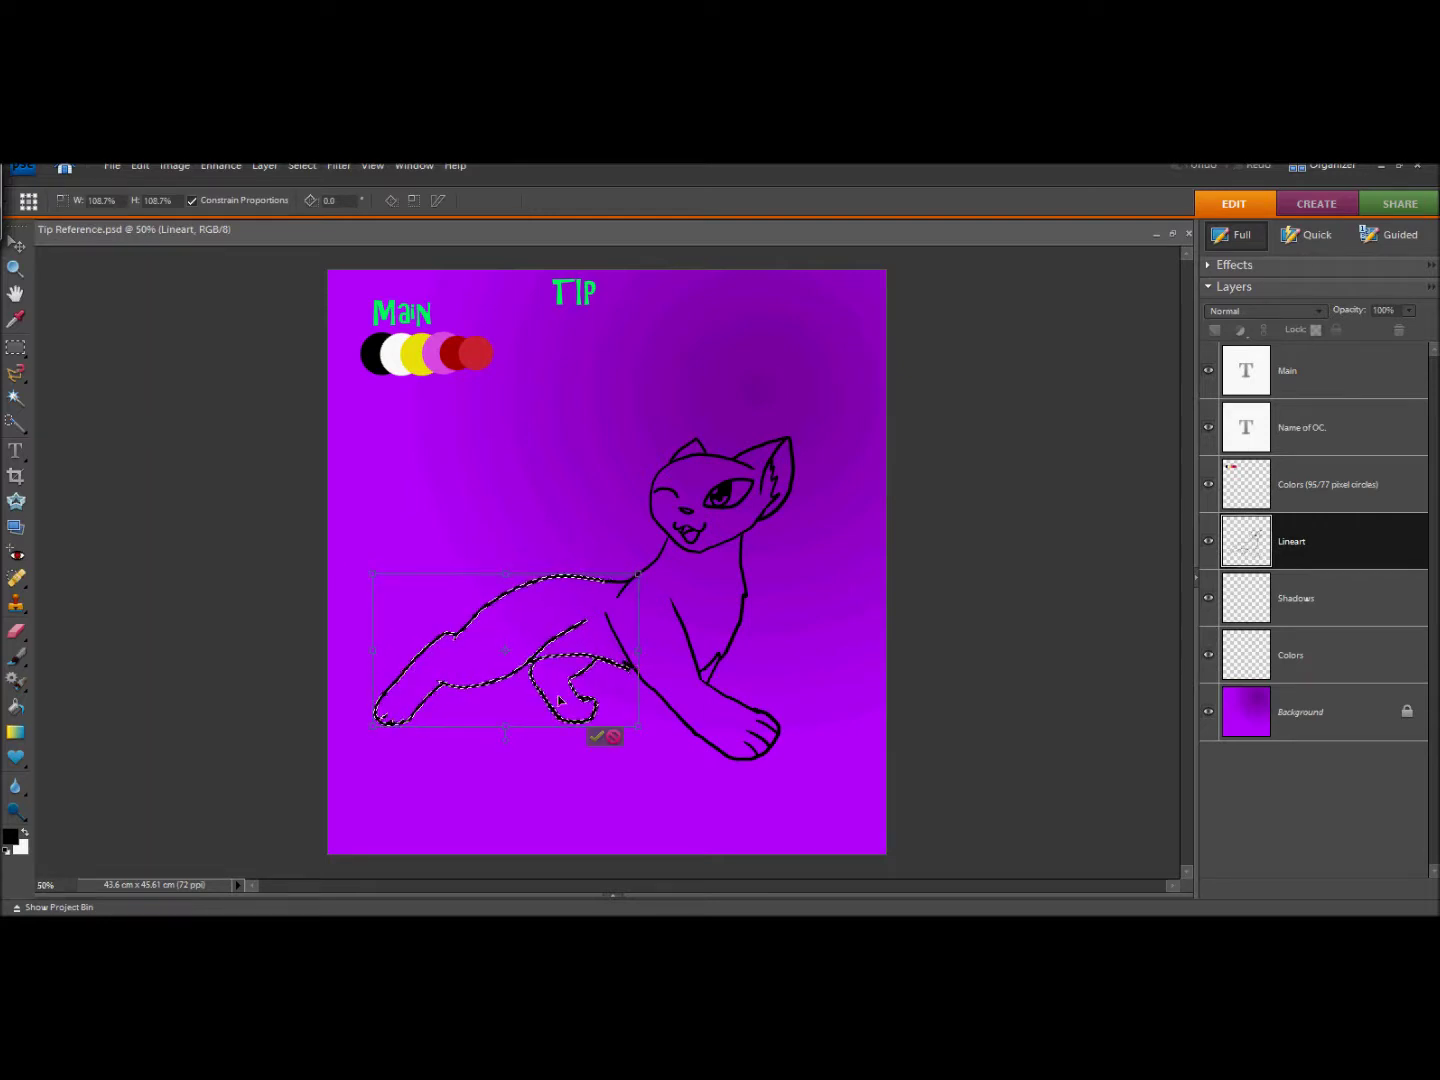
{"action": "left_click", "coordinate": [598, 735]}
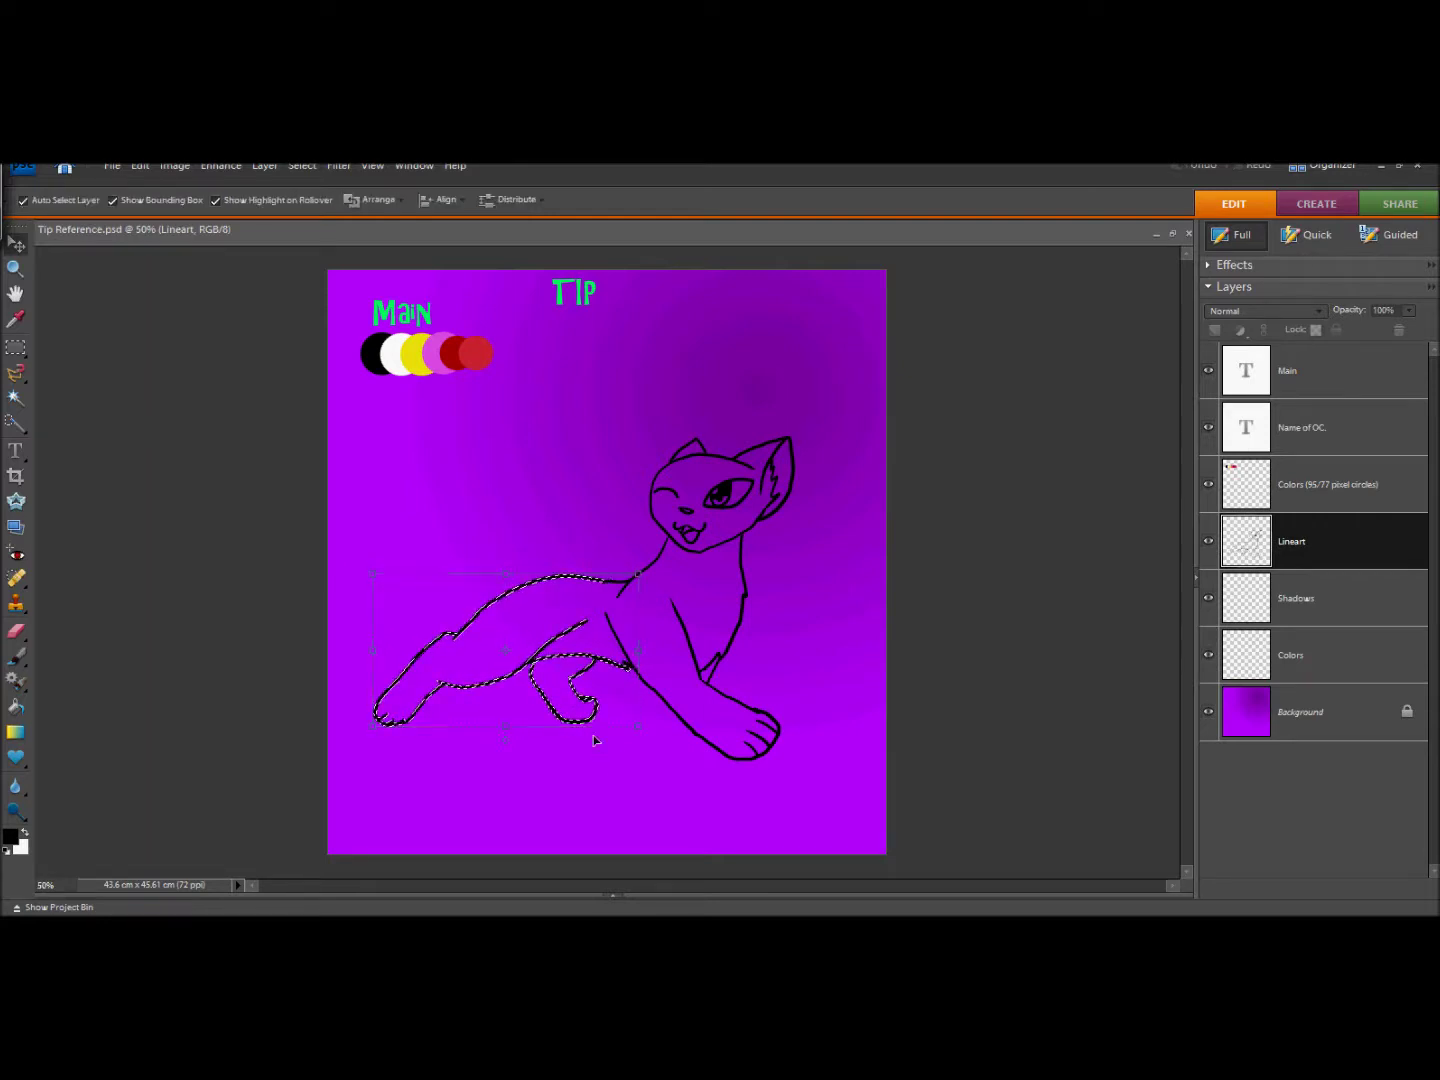
Deselect the hindquarters and erase the thick overlap where the belly line meets the front leg.
{"action": "left_click", "coordinate": [15, 268]}
{"action": "left_click", "coordinate": [41, 201]}
{"action": "left_click", "coordinate": [660, 656]}
{"action": "left_click", "coordinate": [660, 655]}
{"action": "left_click", "coordinate": [26, 201]}
{"action": "left_click", "coordinate": [665, 644]}
{"action": "left_click", "coordinate": [665, 643]}
{"action": "left_click", "coordinate": [663, 656]}
{"action": "left_click", "coordinate": [664, 665]}
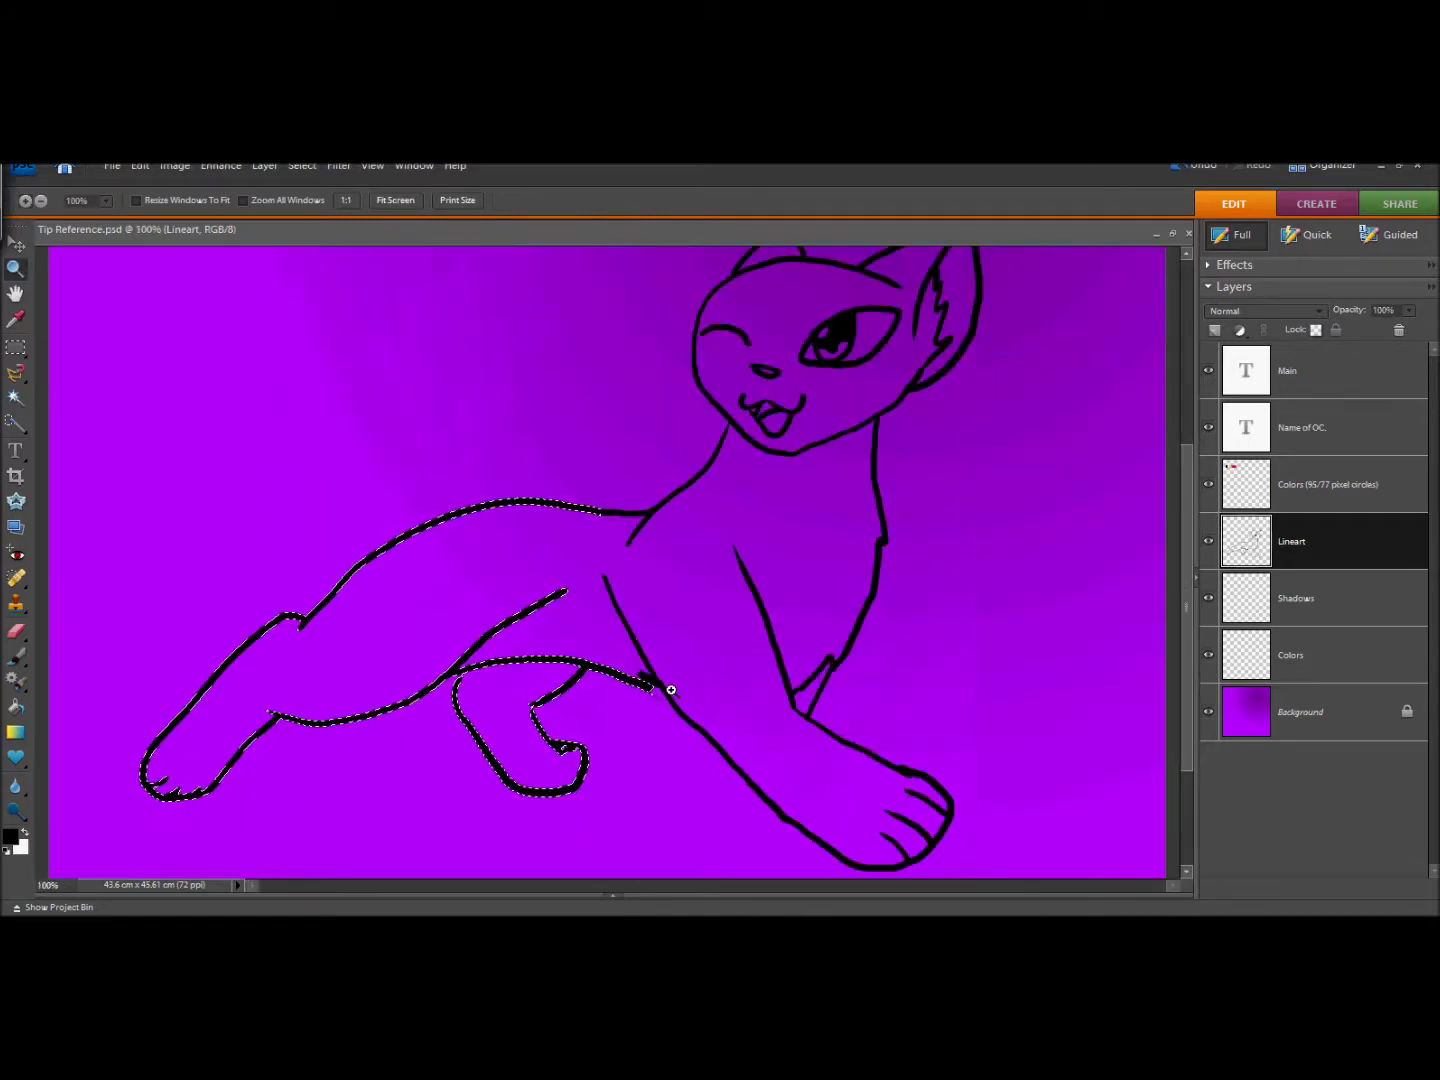
{"action": "left_click", "coordinate": [674, 700]}
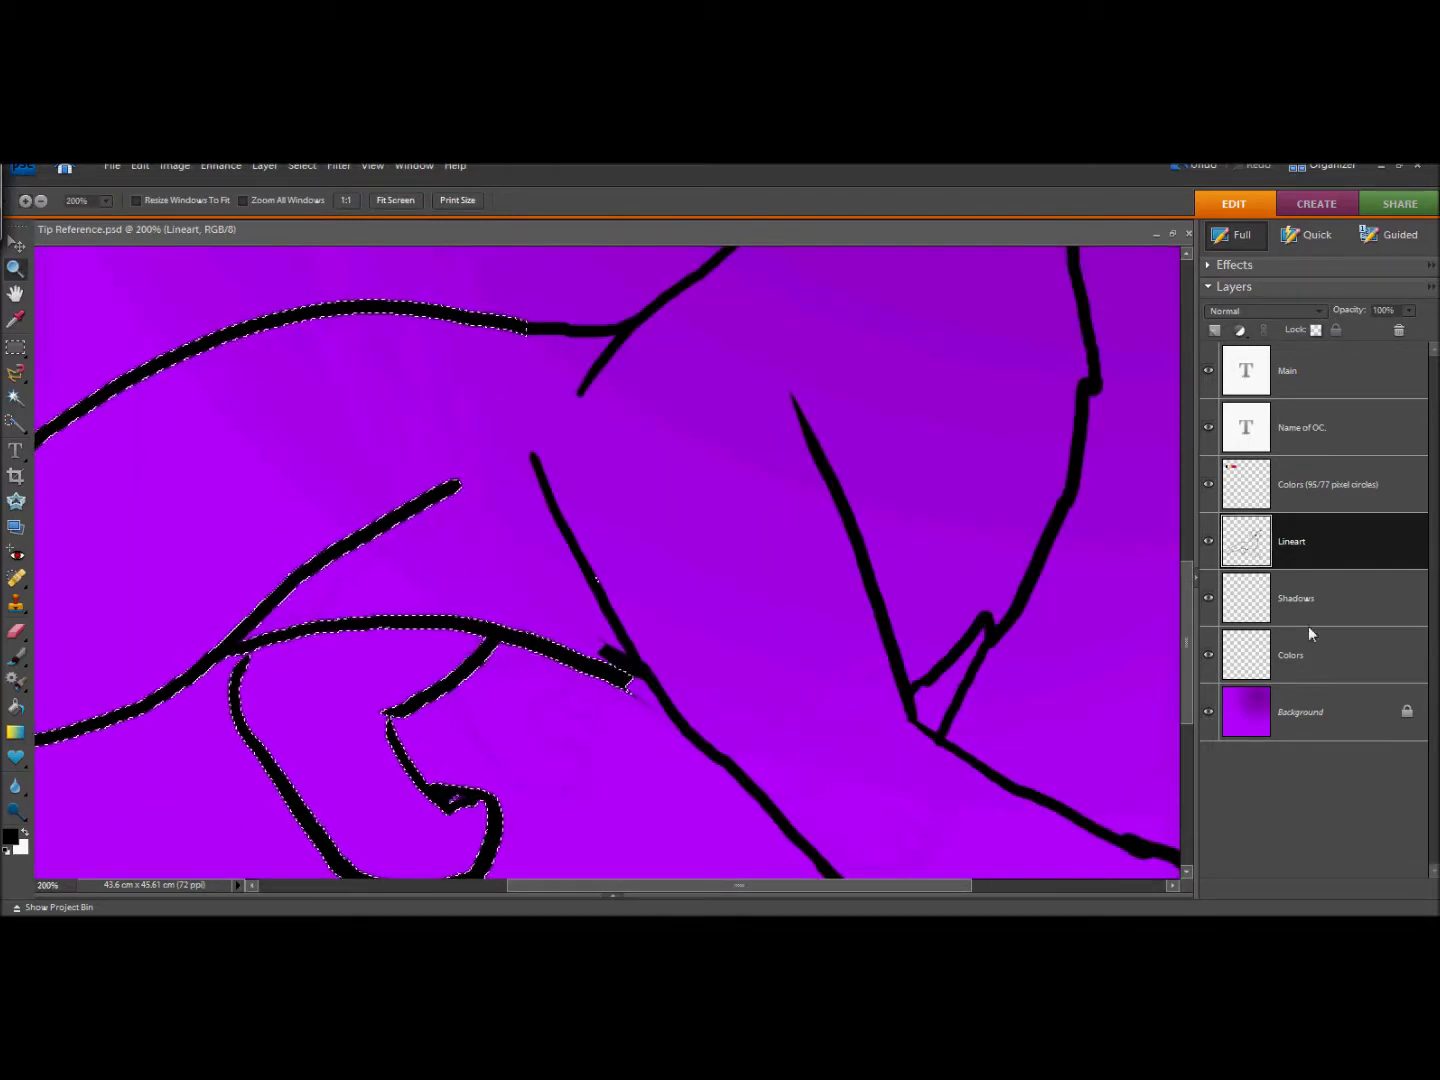
{"action": "key", "text": "m"}
{"action": "left_click", "coordinate": [41, 652]}
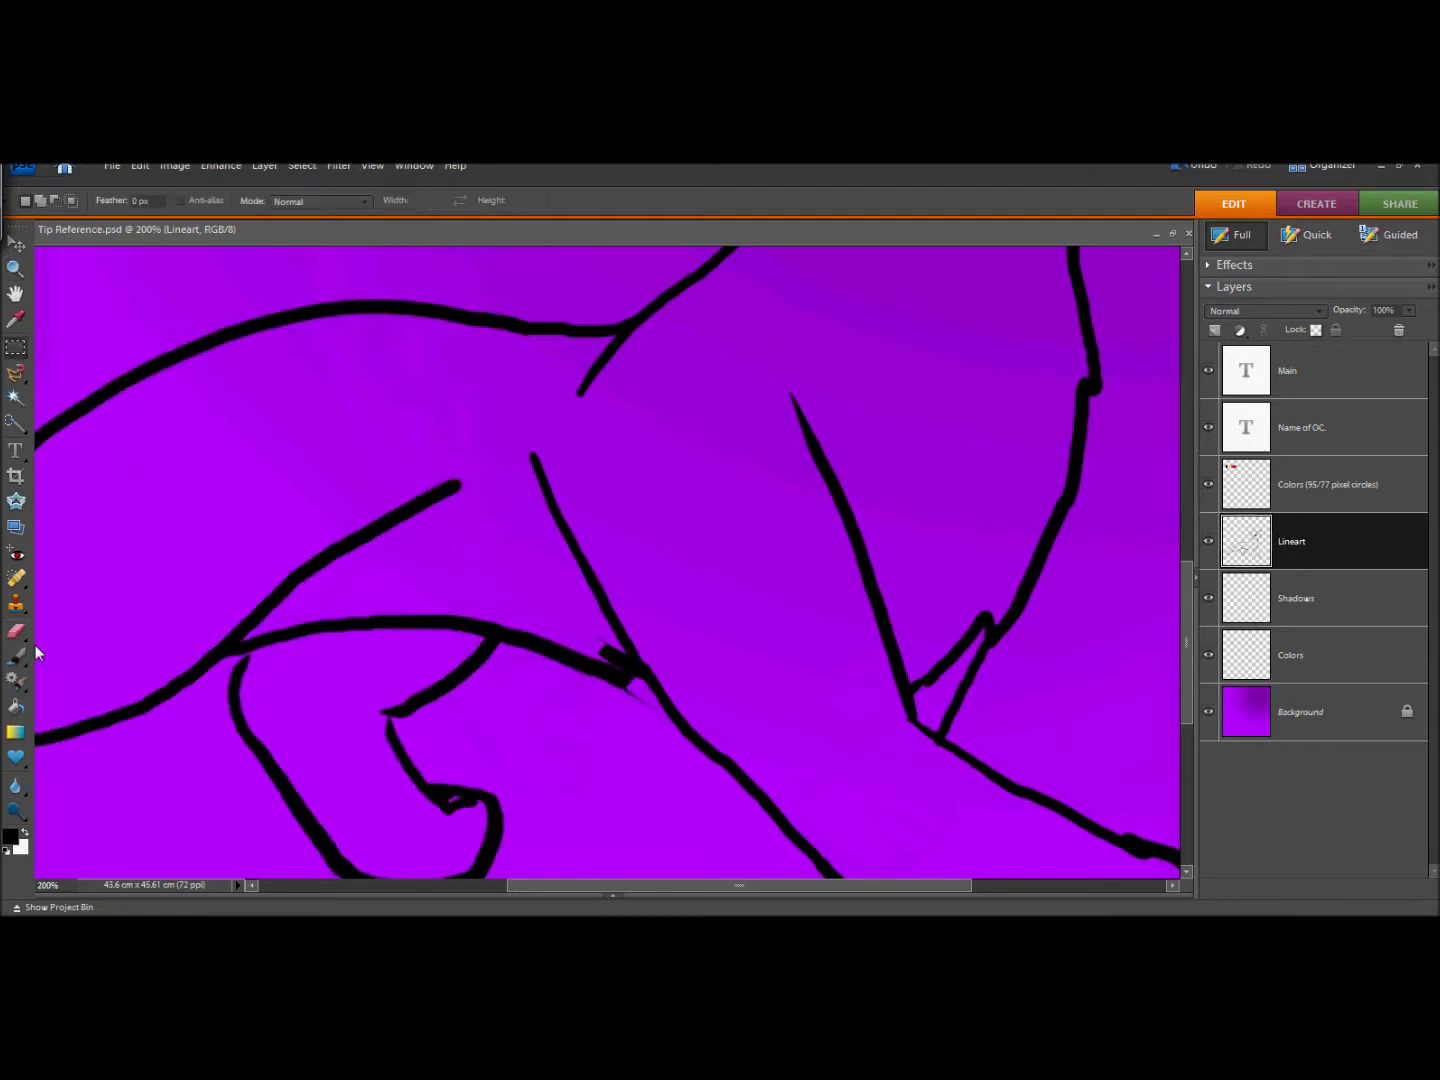
{"action": "left_click", "coordinate": [15, 632]}
{"action": "left_click_drag", "start_coordinate": [590, 622], "coordinate": [627, 700]}
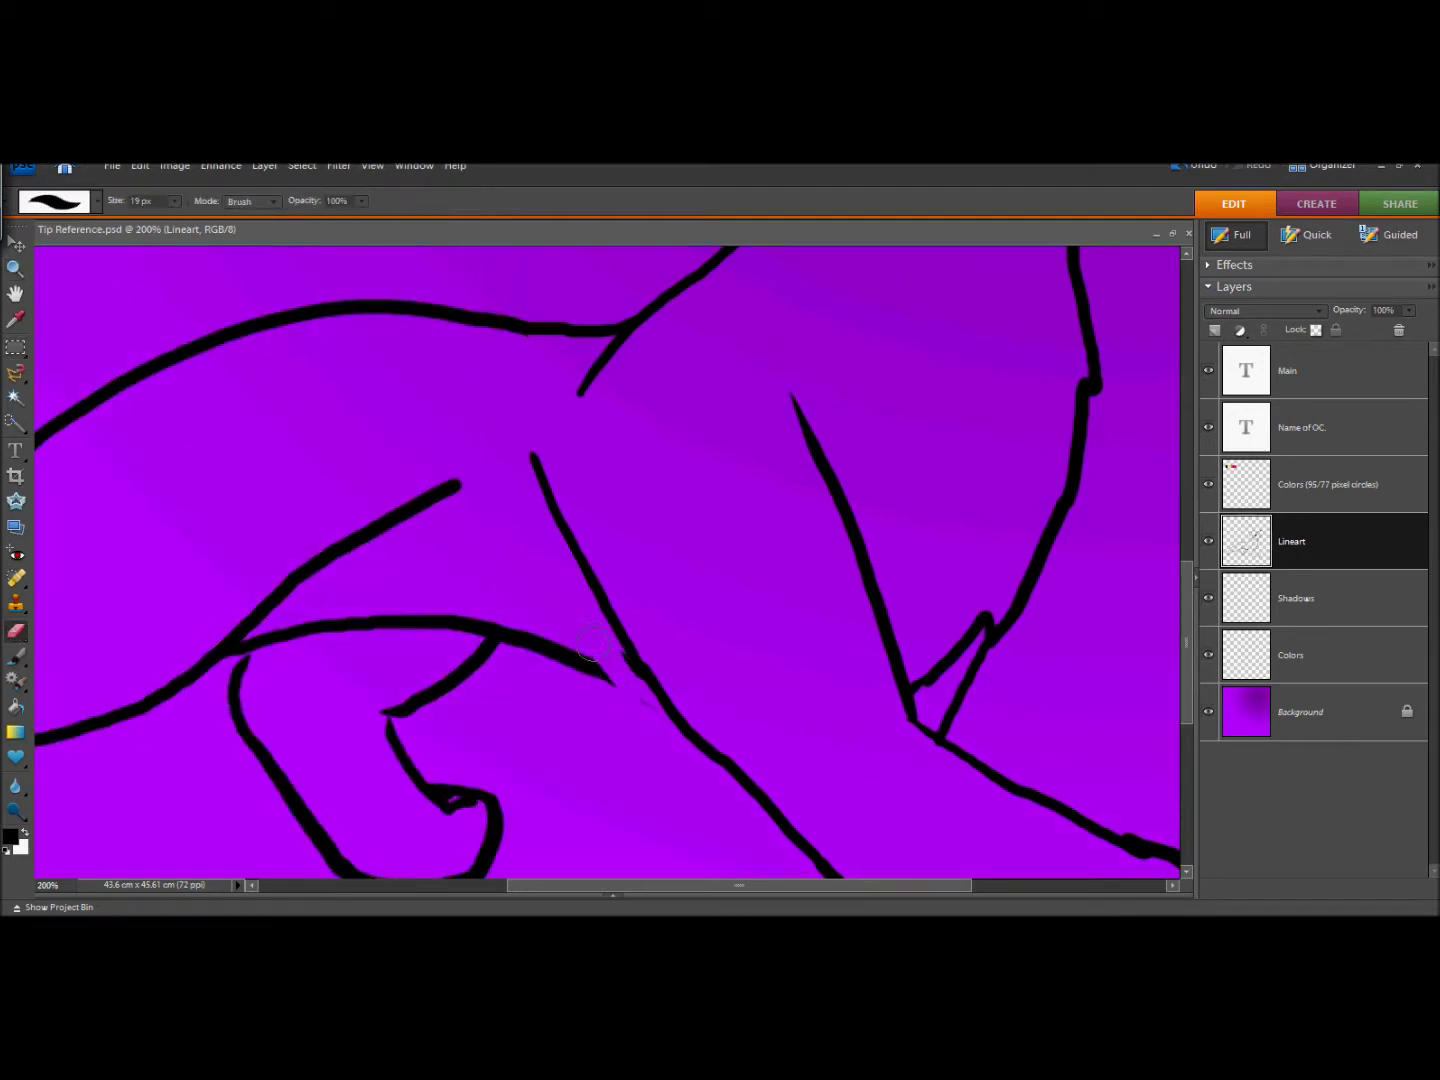
Redraw the end of the belly line to join the front leg and trim the excess at the joint.
{"action": "left_click", "coordinate": [1192, 170]}
{"action": "mouse_move", "coordinate": [607, 652]}
{"action": "left_mouse_down"}
{"action": "mouse_move", "coordinate": [633, 692]}
{"action": "mouse_move", "coordinate": [645, 686]}
{"action": "left_mouse_up"}
{"action": "left_click", "coordinate": [16, 659]}
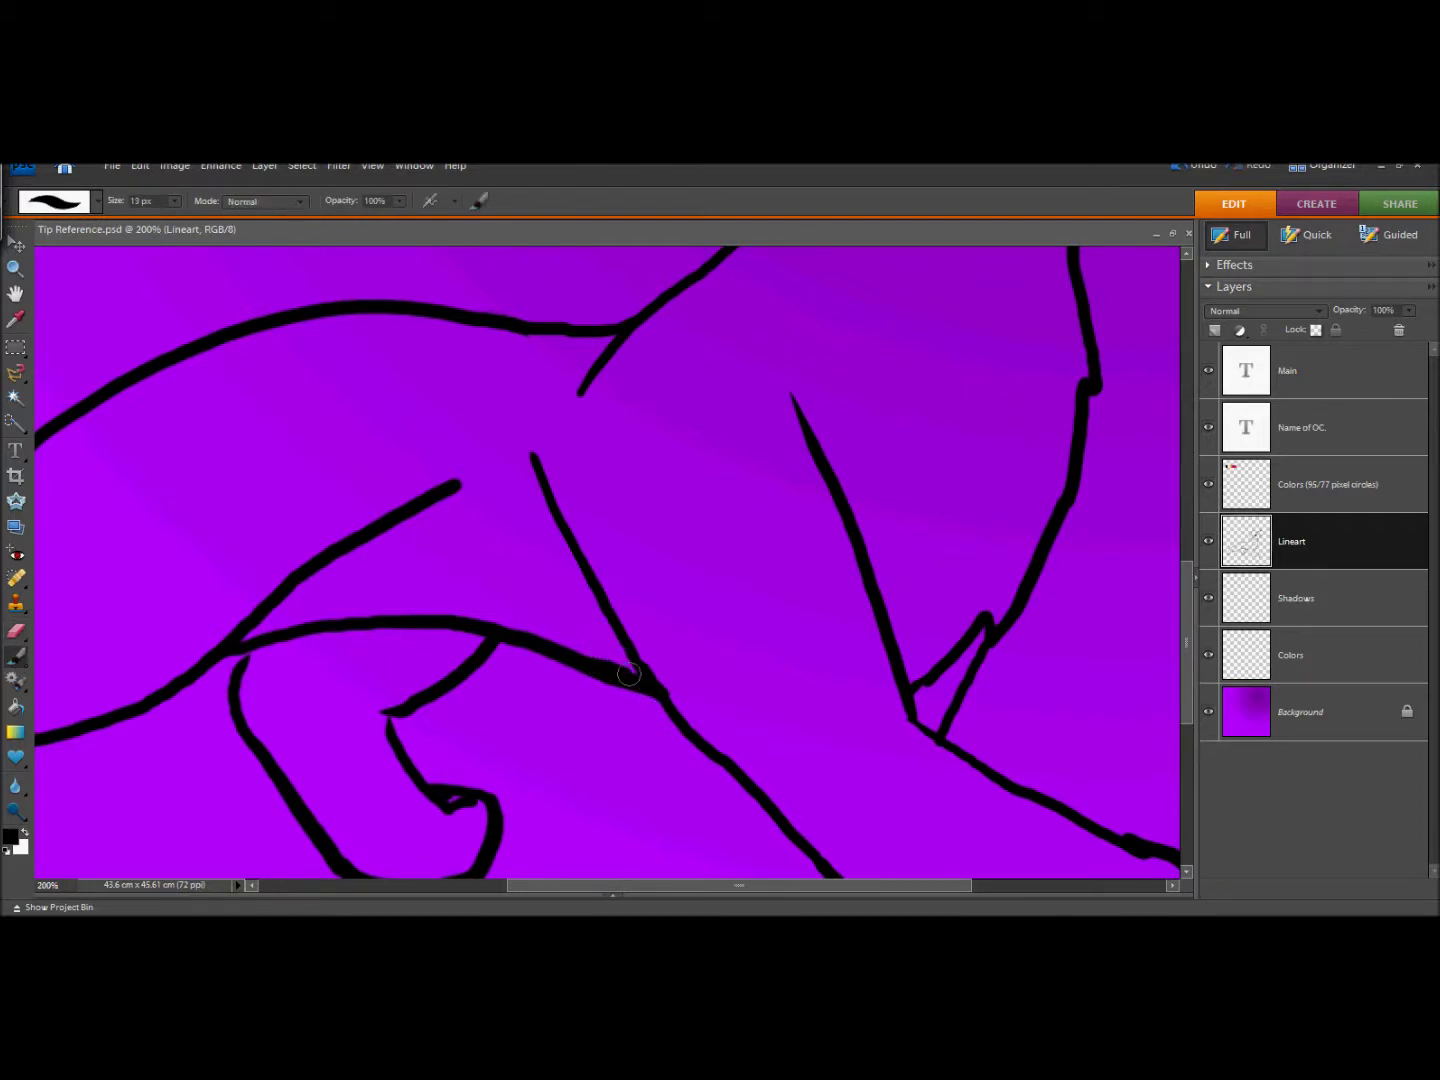
{"action": "key", "text": "e"}
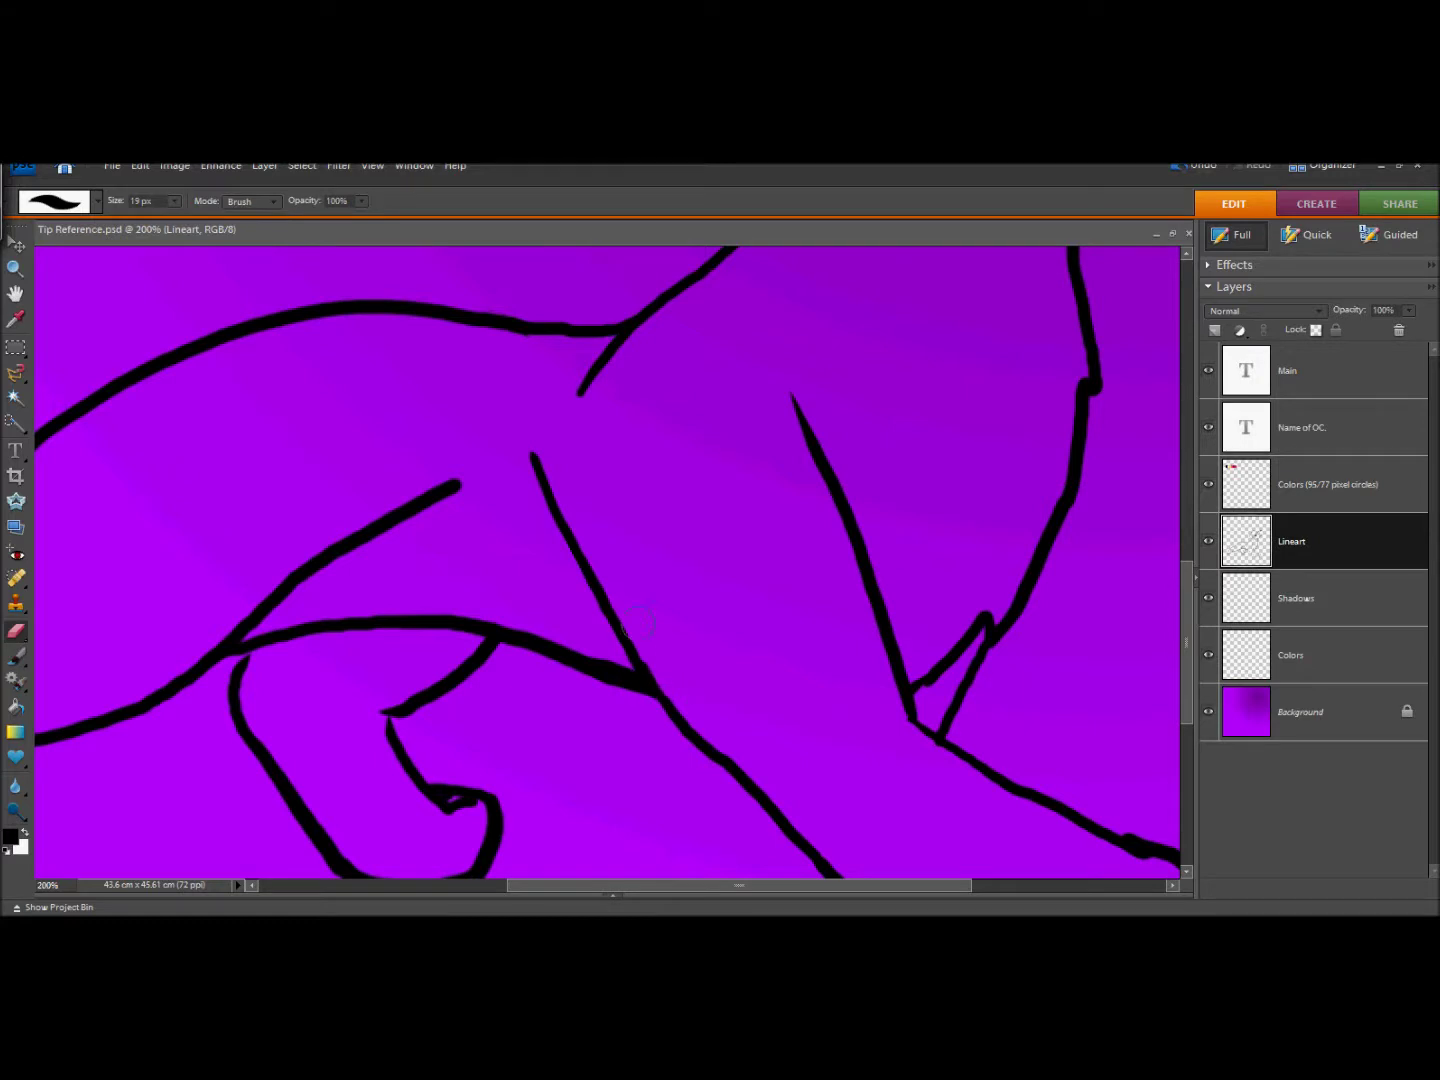
{"action": "left_click_drag", "start_coordinate": [579, 679], "coordinate": [642, 697]}
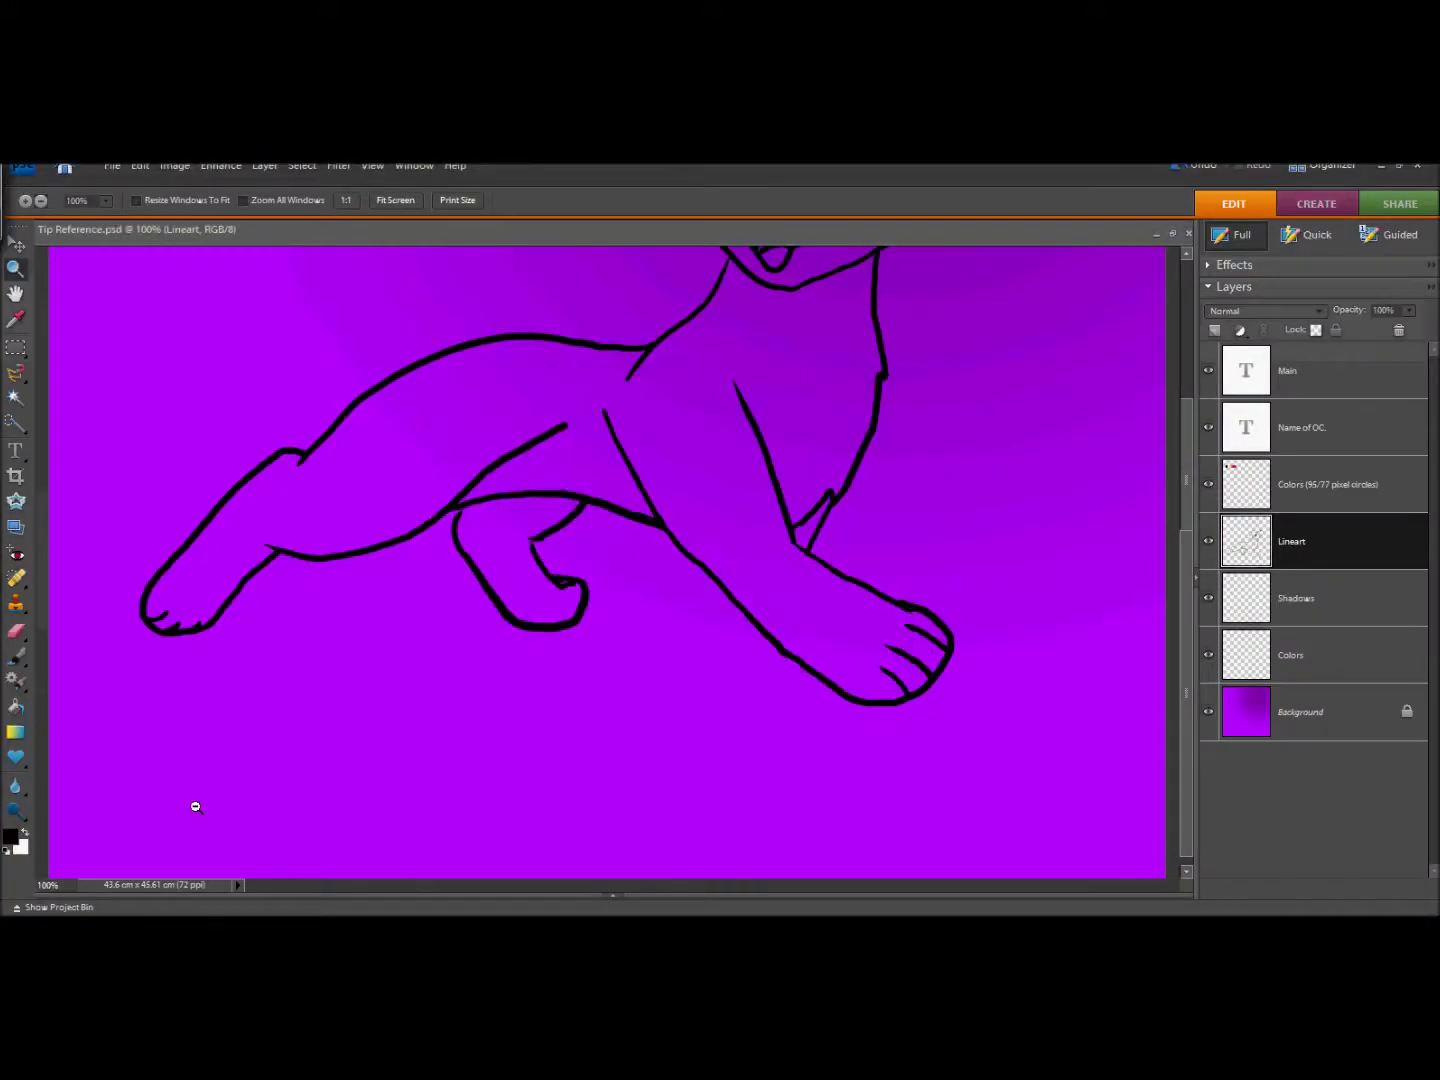
Draw the tail's inner line looping out from the rump and start its lower line at the hind leg.
{"action": "left_click", "coordinate": [358, 440]}
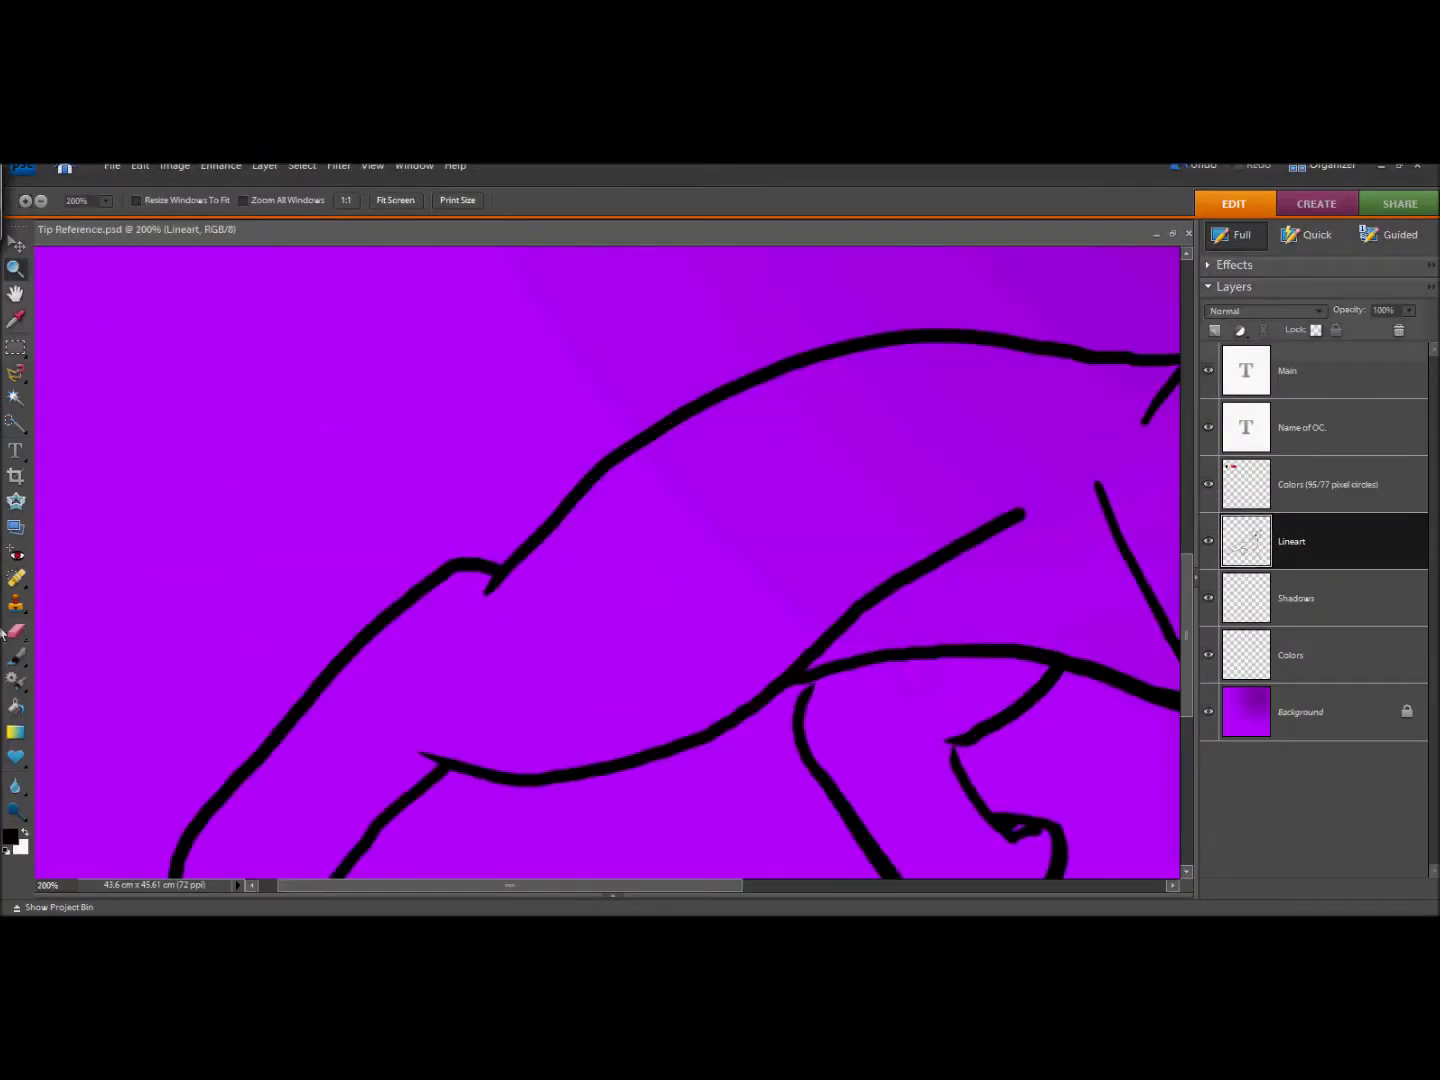
{"action": "left_click", "coordinate": [16, 655]}
{"action": "mouse_move", "coordinate": [599, 452]}
{"action": "left_mouse_down"}
{"action": "mouse_move", "coordinate": [257, 516]}
{"action": "mouse_move", "coordinate": [560, 247]}
{"action": "left_mouse_up"}
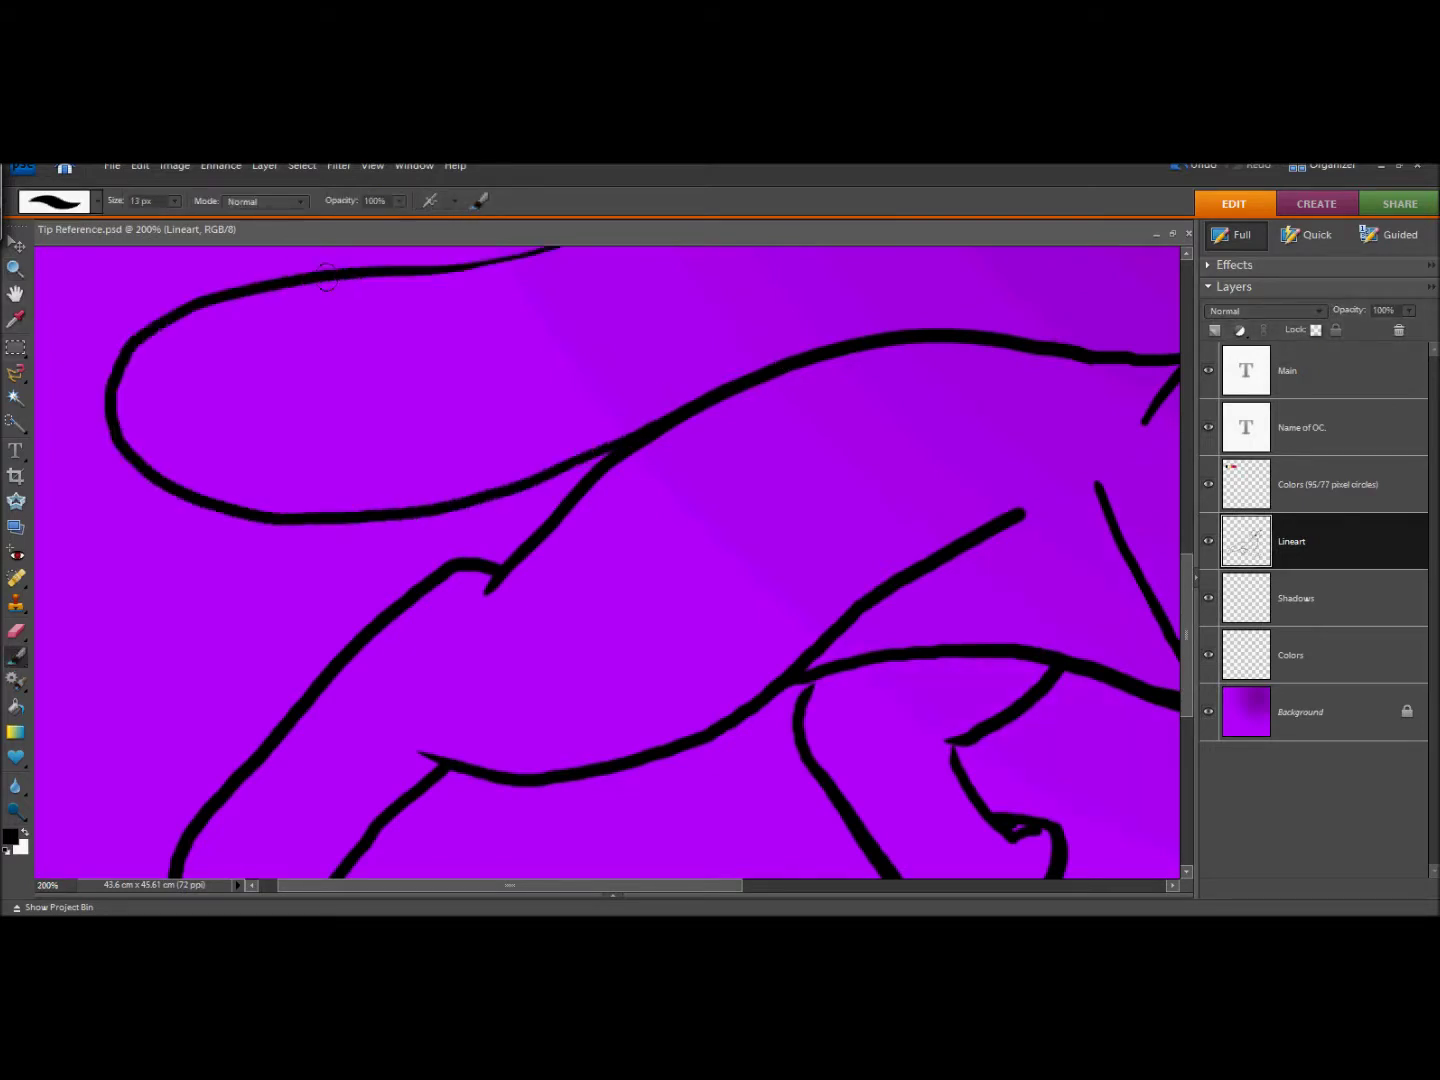
{"action": "mouse_move", "coordinate": [68, 536]}
{"action": "left_mouse_down"}
{"action": "mouse_move", "coordinate": [208, 603]}
{"action": "mouse_move", "coordinate": [381, 620]}
{"action": "left_mouse_up"}
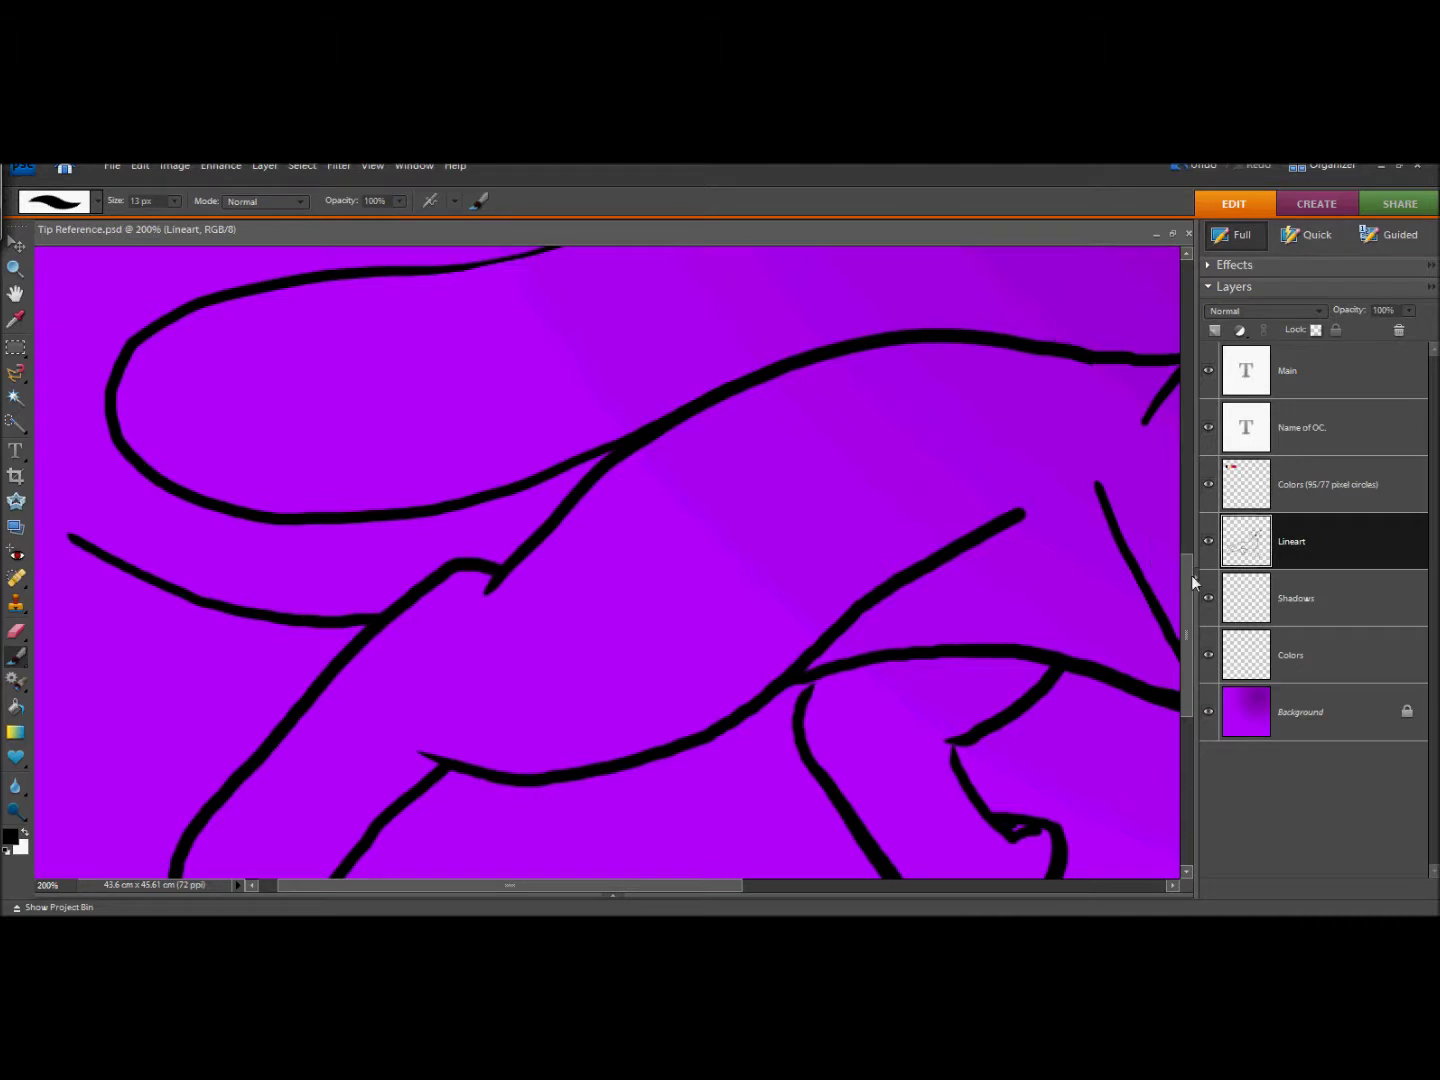
Try extending the tail's lower line upward around the bend.
{"action": "left_click_drag", "start_coordinate": [1191, 575], "coordinate": [1191, 545]}
{"action": "left_click_drag", "start_coordinate": [95, 655], "coordinate": [48, 444]}
{"action": "key", "text": "ctrl+z"}
{"action": "mouse_move", "coordinate": [61, 634]}
{"action": "left_mouse_down"}
{"action": "mouse_move", "coordinate": [50, 587]}
{"action": "mouse_move", "coordinate": [60, 470]}
{"action": "left_mouse_up"}
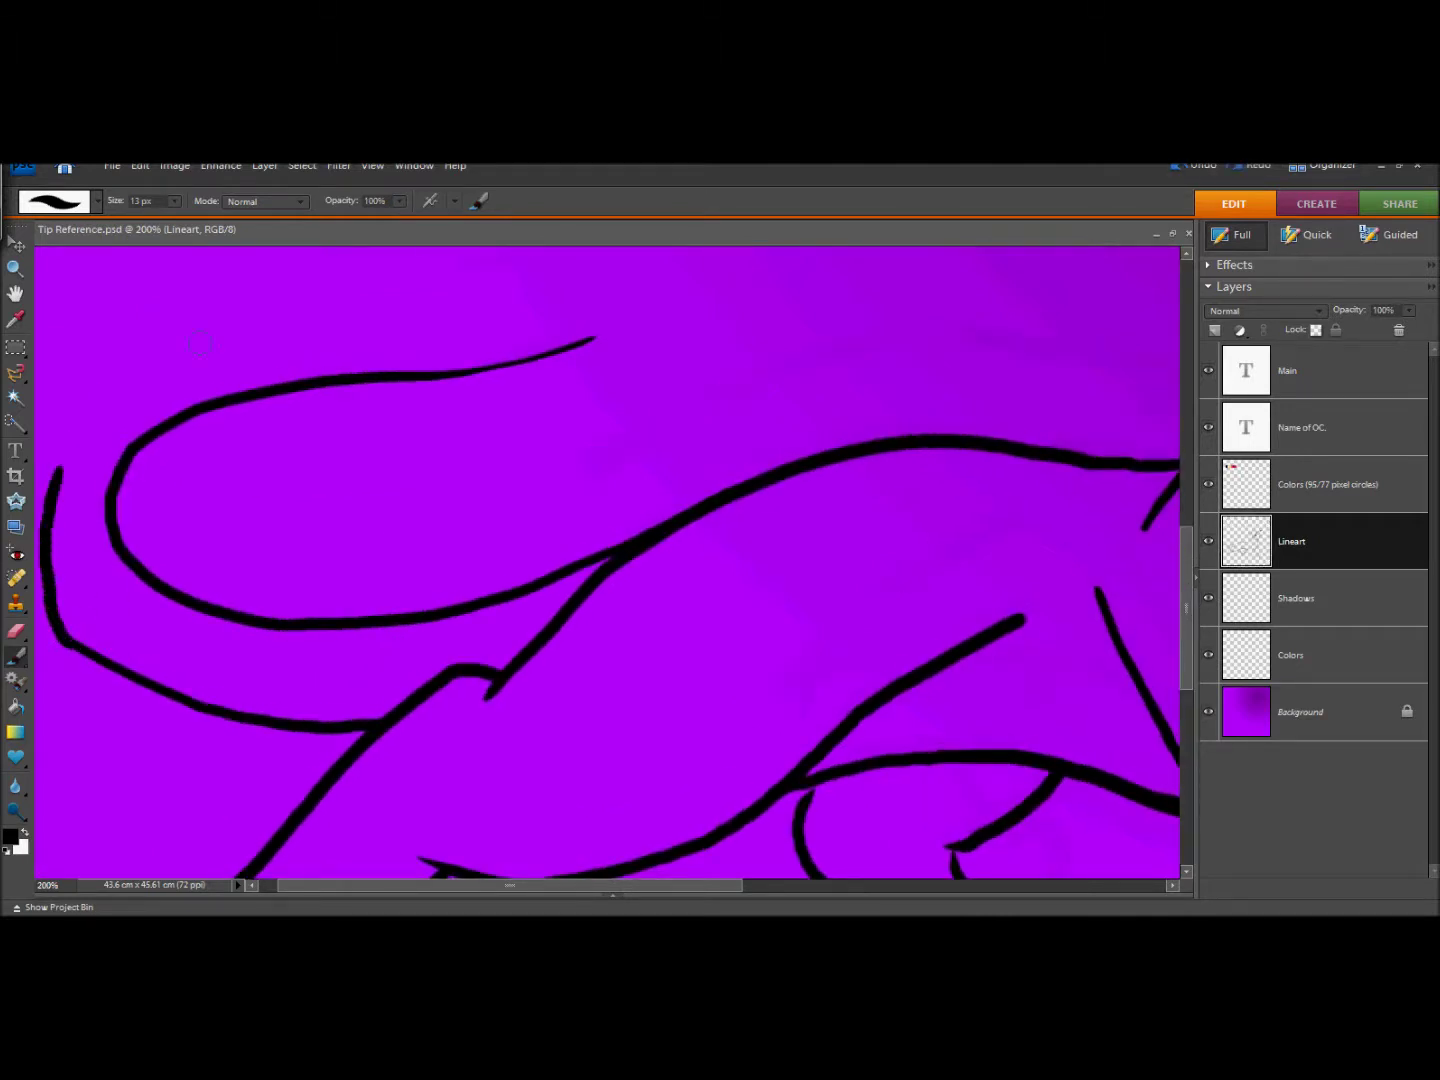
{"action": "left_click_drag", "start_coordinate": [686, 887], "coordinate": [668, 887]}
{"action": "left_click", "coordinate": [1195, 169]}
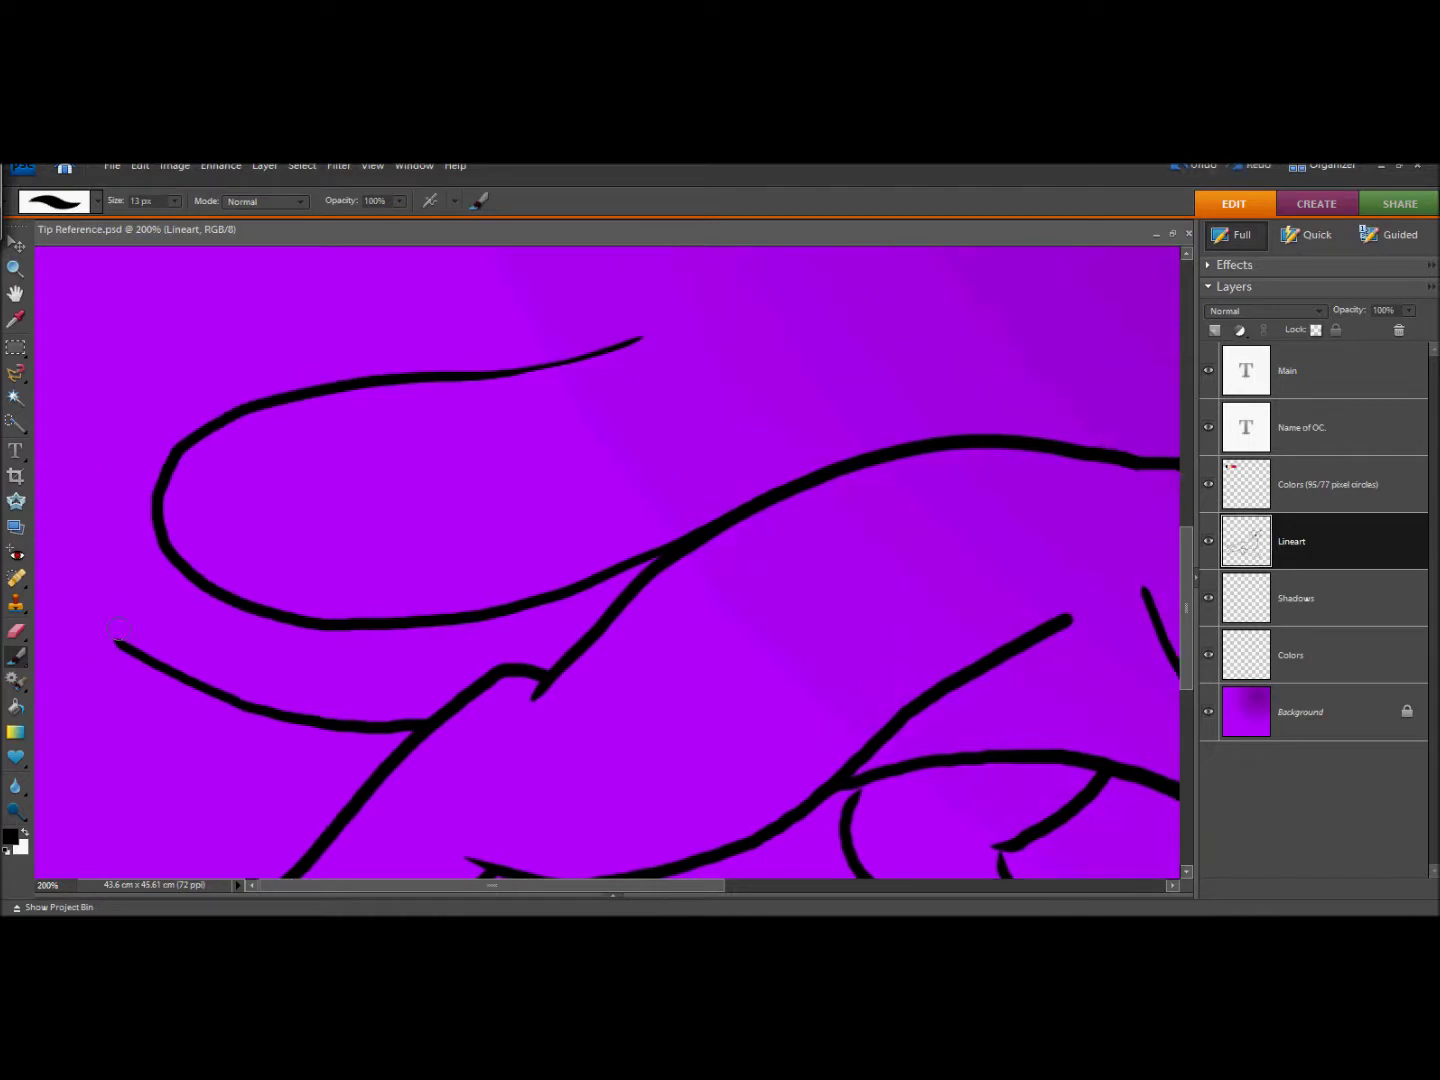
{"action": "mouse_move", "coordinate": [103, 633]}
{"action": "left_mouse_down"}
{"action": "mouse_move", "coordinate": [83, 593]}
{"action": "mouse_move", "coordinate": [80, 481]}
{"action": "left_mouse_up"}
{"action": "left_click", "coordinate": [1190, 168]}
Try drawing a rounded tail tip with an upper line running back toward the bend.
{"action": "mouse_move", "coordinate": [623, 343]}
{"action": "left_mouse_down"}
{"action": "mouse_move", "coordinate": [662, 293]}
{"action": "mouse_move", "coordinate": [631, 335]}
{"action": "mouse_move", "coordinate": [500, 381]}
{"action": "mouse_move", "coordinate": [594, 352]}
{"action": "mouse_move", "coordinate": [648, 318]}
{"action": "mouse_move", "coordinate": [669, 281]}
{"action": "mouse_move", "coordinate": [639, 250]}
{"action": "mouse_move", "coordinate": [590, 277]}
{"action": "left_mouse_up"}
{"action": "left_click", "coordinate": [1207, 170]}
{"action": "scroll", "coordinate": [1190, 570], "scroll_direction": "up", "scroll_amount": 3}
{"action": "mouse_move", "coordinate": [571, 408]}
{"action": "left_mouse_down"}
{"action": "mouse_move", "coordinate": [595, 359]}
{"action": "mouse_move", "coordinate": [652, 359]}
{"action": "mouse_move", "coordinate": [669, 398]}
{"action": "left_mouse_up"}
{"action": "left_click", "coordinate": [1193, 166]}
{"action": "mouse_move", "coordinate": [574, 409]}
{"action": "left_mouse_down"}
{"action": "mouse_move", "coordinate": [600, 364]}
{"action": "mouse_move", "coordinate": [659, 410]}
{"action": "mouse_move", "coordinate": [542, 433]}
{"action": "mouse_move", "coordinate": [553, 415]}
{"action": "mouse_move", "coordinate": [280, 478]}
{"action": "left_mouse_up"}
{"action": "left_click", "coordinate": [1185, 167]}
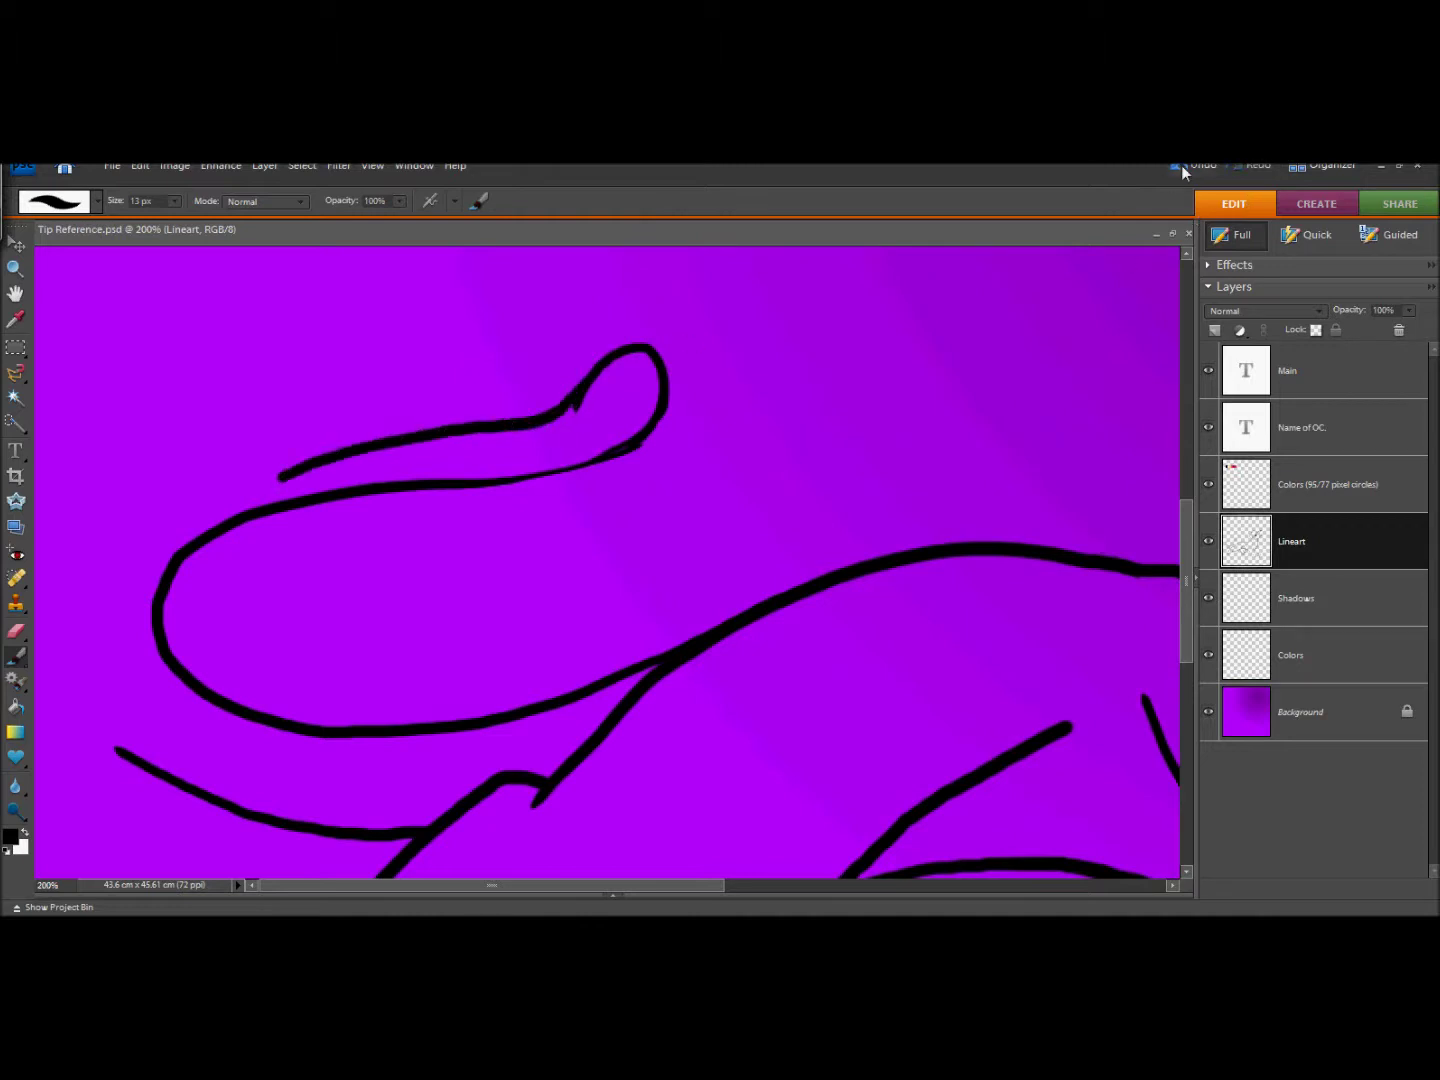
{"action": "left_click", "coordinate": [1189, 167]}
{"action": "left_click", "coordinate": [1183, 169]}
Draw the tail's outer line around the bend parallel to the inner line and erase the rounded tip.
{"action": "mouse_move", "coordinate": [574, 414]}
{"action": "left_mouse_down"}
{"action": "mouse_move", "coordinate": [621, 346]}
{"action": "mouse_move", "coordinate": [654, 355]}
{"action": "mouse_move", "coordinate": [657, 414]}
{"action": "left_mouse_up"}
{"action": "mouse_move", "coordinate": [122, 752]}
{"action": "left_mouse_down"}
{"action": "mouse_move", "coordinate": [93, 712]}
{"action": "mouse_move", "coordinate": [152, 508]}
{"action": "mouse_move", "coordinate": [601, 390]}
{"action": "mouse_move", "coordinate": [655, 352]}
{"action": "mouse_move", "coordinate": [612, 352]}
{"action": "mouse_move", "coordinate": [645, 348]}
{"action": "mouse_move", "coordinate": [648, 452]}
{"action": "mouse_move", "coordinate": [676, 362]}
{"action": "mouse_move", "coordinate": [615, 452]}
{"action": "mouse_move", "coordinate": [547, 481]}
{"action": "mouse_move", "coordinate": [632, 444]}
{"action": "mouse_move", "coordinate": [668, 364]}
{"action": "mouse_move", "coordinate": [632, 362]}
{"action": "left_mouse_up"}
{"action": "left_click", "coordinate": [15, 630]}
{"action": "left_click", "coordinate": [15, 655]}
{"action": "key", "text": "ctrl+z"}
{"action": "left_click", "coordinate": [1193, 166]}
{"action": "left_click_drag", "start_coordinate": [653, 426], "coordinate": [558, 466]}
{"action": "key", "text": "e"}
{"action": "mouse_move", "coordinate": [653, 426]}
{"action": "left_mouse_down"}
{"action": "mouse_move", "coordinate": [575, 475]}
{"action": "mouse_move", "coordinate": [508, 482]}
{"action": "left_mouse_up"}
{"action": "mouse_move", "coordinate": [628, 362]}
{"action": "left_mouse_down"}
{"action": "mouse_move", "coordinate": [554, 450]}
{"action": "mouse_move", "coordinate": [577, 409]}
{"action": "mouse_move", "coordinate": [559, 363]}
{"action": "mouse_move", "coordinate": [516, 436]}
{"action": "left_mouse_up"}
{"action": "key", "text": "b"}
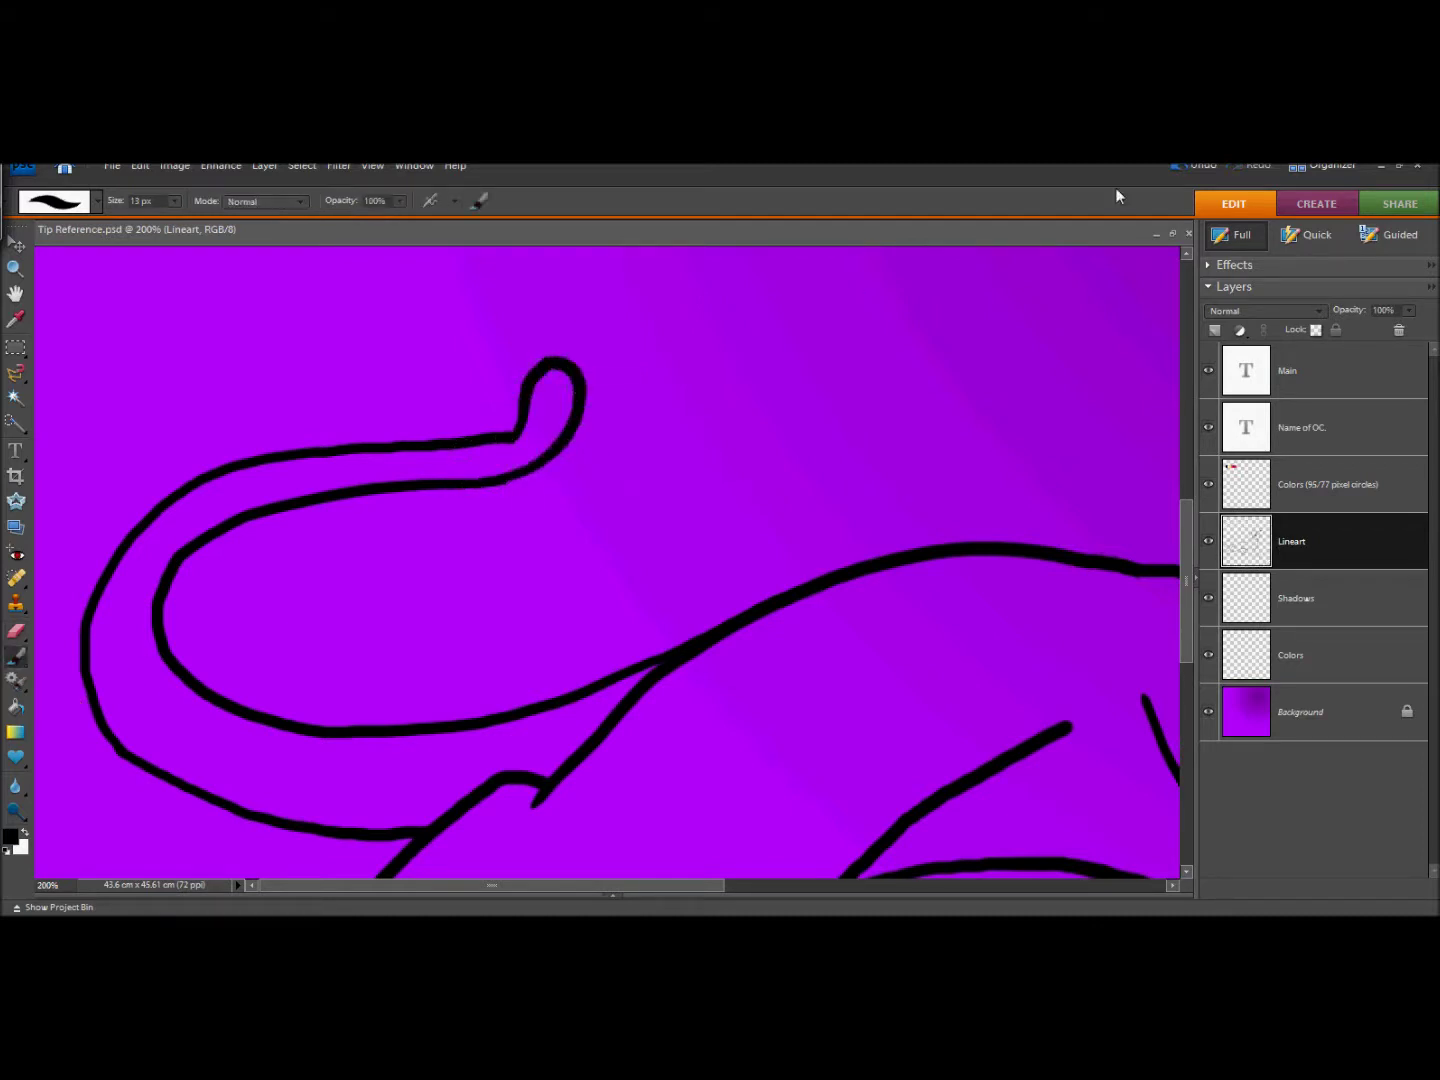
Try an upturned tail tip by extending the inner line upward and closing it against the outer line.
{"action": "key", "text": "ctrl+z"}
{"action": "left_click_drag", "start_coordinate": [446, 481], "coordinate": [612, 435]}
{"action": "key", "text": "ctrl+z"}
{"action": "mouse_move", "coordinate": [499, 479]}
{"action": "left_mouse_down"}
{"action": "mouse_move", "coordinate": [627, 432]}
{"action": "mouse_move", "coordinate": [685, 330]}
{"action": "left_mouse_up"}
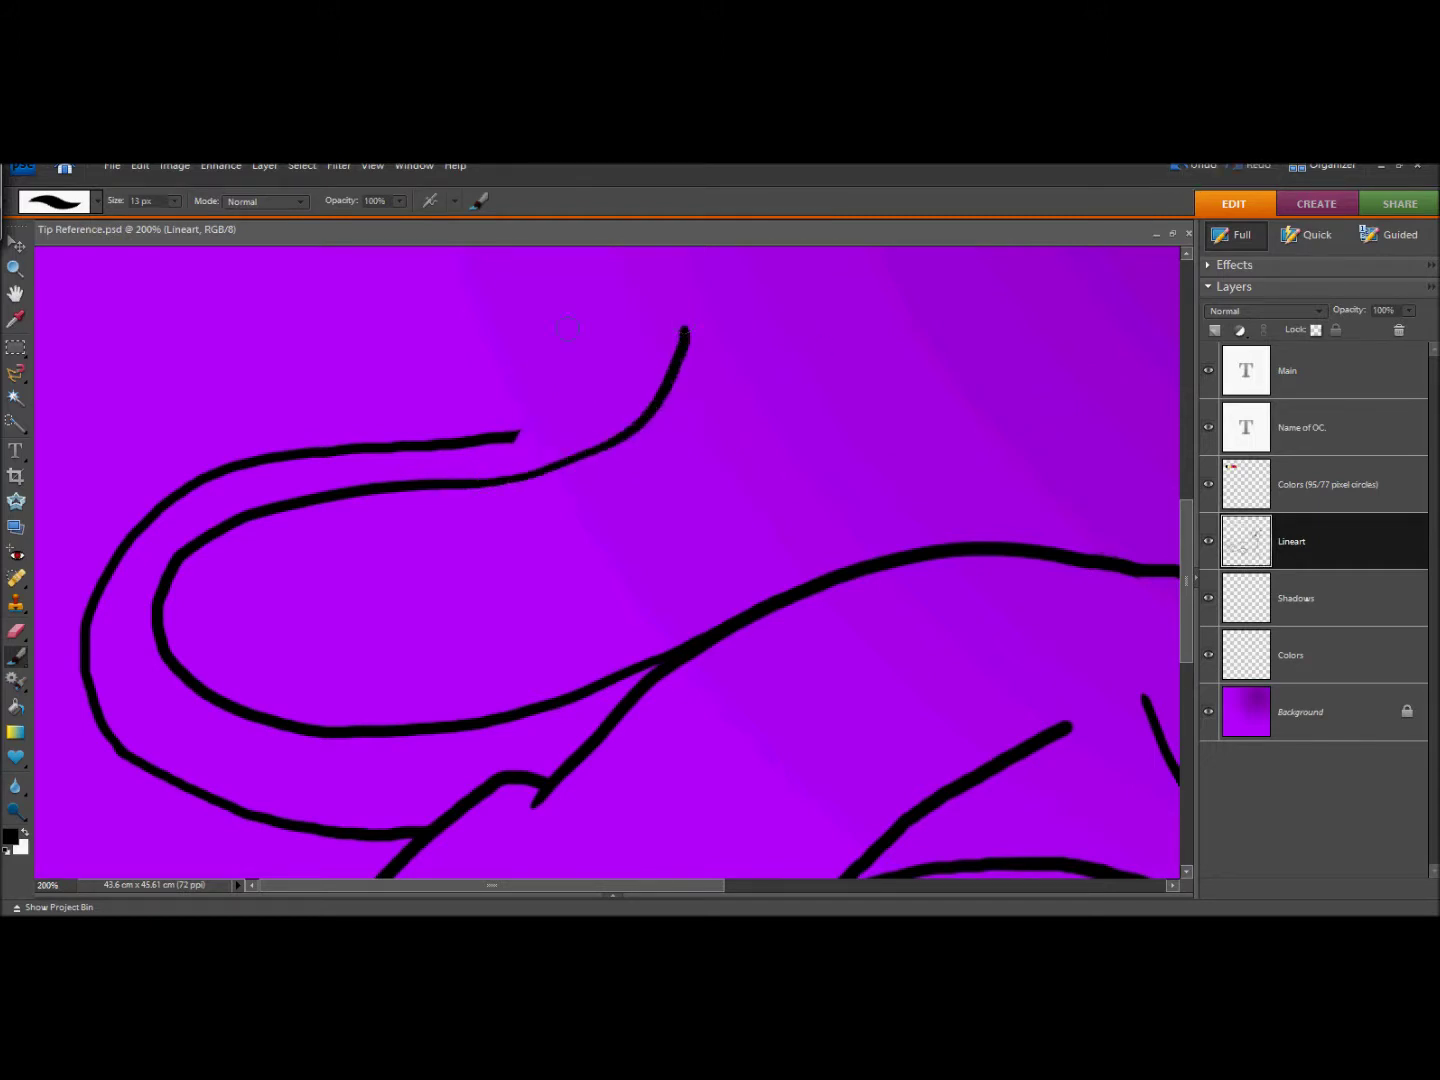
{"action": "mouse_move", "coordinate": [522, 434]}
{"action": "left_mouse_down"}
{"action": "mouse_move", "coordinate": [635, 336]}
{"action": "mouse_move", "coordinate": [683, 326]}
{"action": "left_mouse_up"}
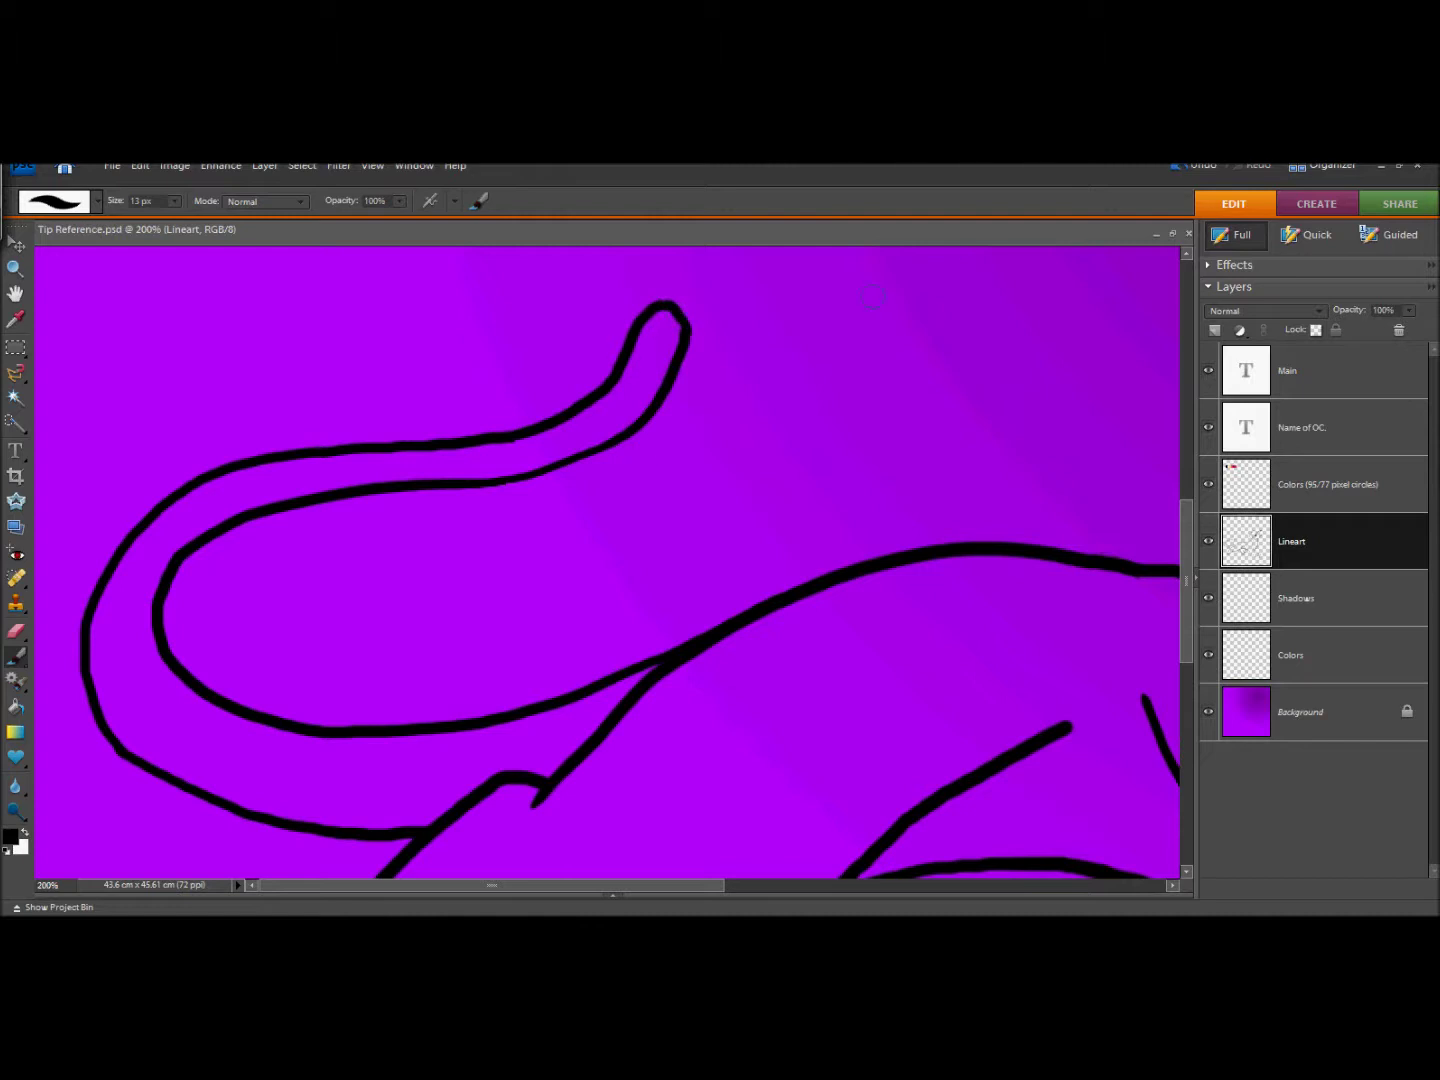
{"action": "key", "text": "ctrl+z"}
Extend the tail's outer line into a backward curl with a hooked tip and erase the upturned end of the other line.
{"action": "mouse_move", "coordinate": [505, 436]}
{"action": "left_mouse_down"}
{"action": "mouse_move", "coordinate": [573, 310]}
{"action": "mouse_move", "coordinate": [443, 325]}
{"action": "mouse_move", "coordinate": [375, 315]}
{"action": "mouse_move", "coordinate": [437, 265]}
{"action": "left_mouse_up"}
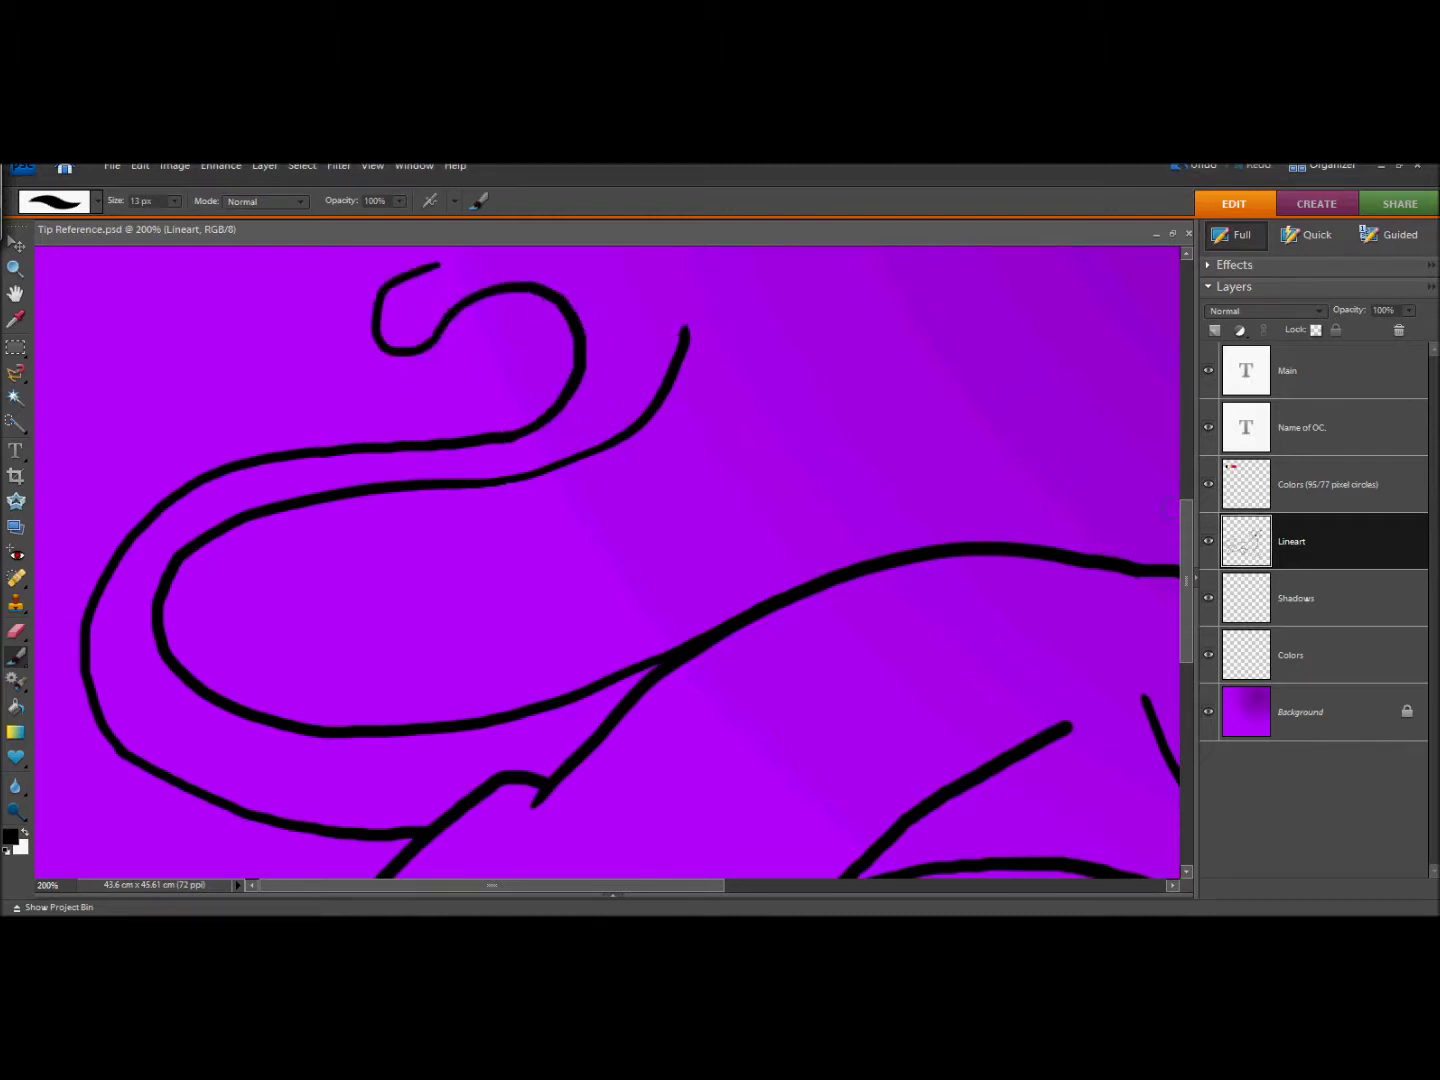
{"action": "scroll", "coordinate": [1170, 500], "scroll_direction": "up", "scroll_amount": 3}
{"action": "left_click", "coordinate": [15, 632]}
{"action": "mouse_move", "coordinate": [686, 452]}
{"action": "left_mouse_down"}
{"action": "mouse_move", "coordinate": [625, 555]}
{"action": "mouse_move", "coordinate": [411, 667]}
{"action": "left_mouse_up"}
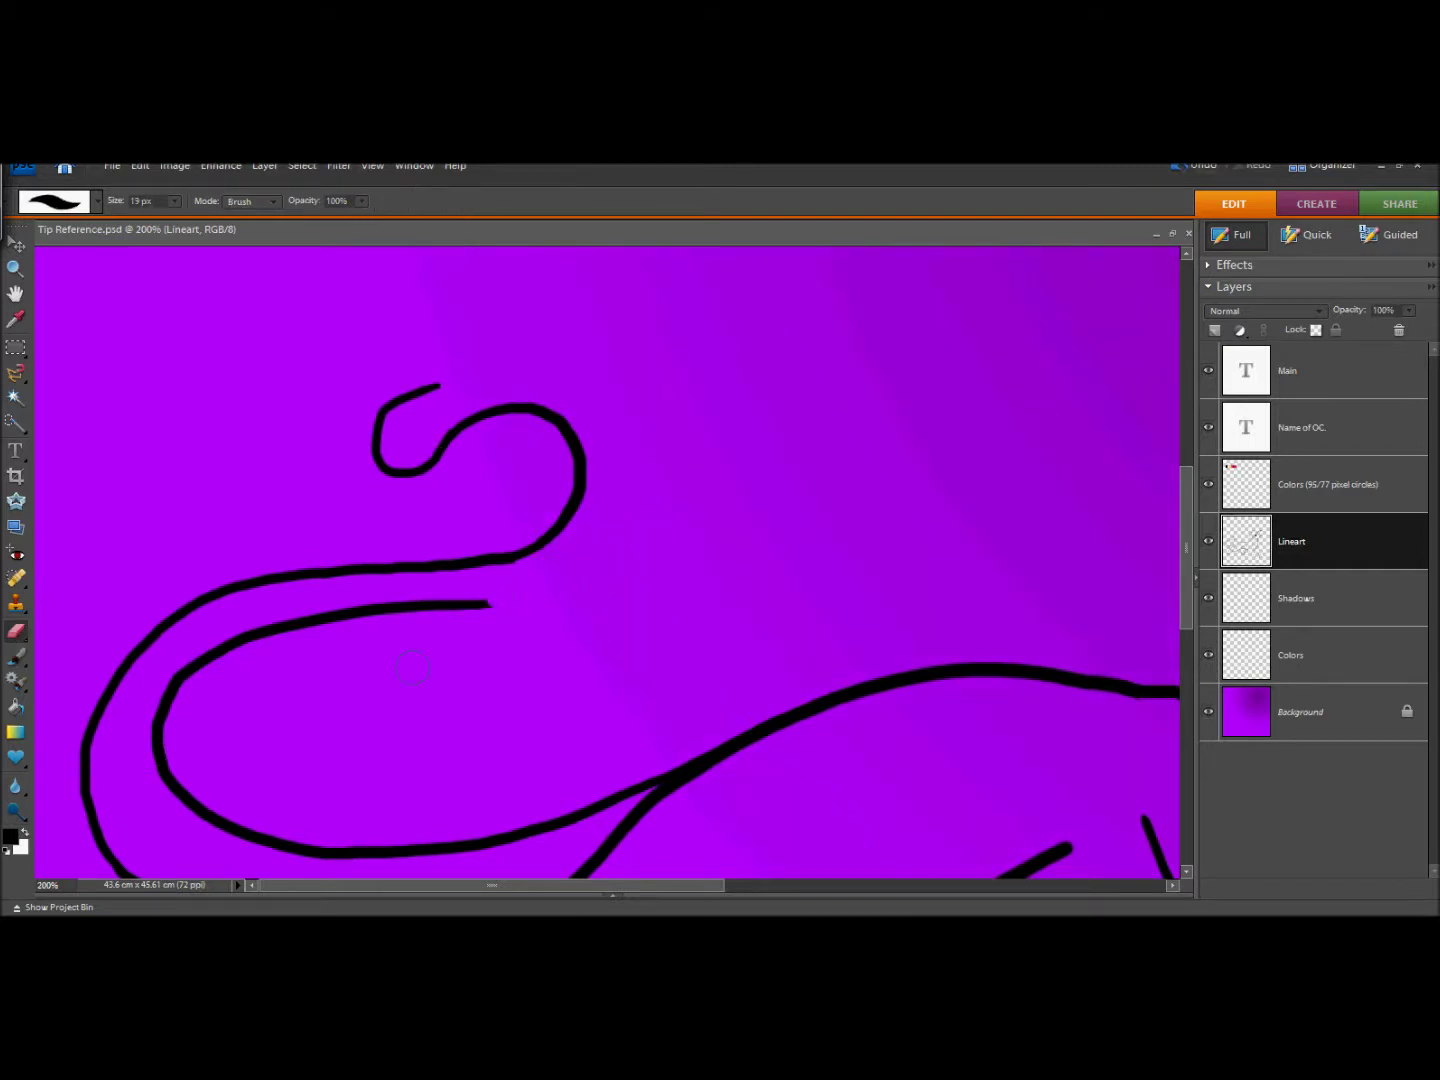
Draw the matching line around the curl to close the tail and fill its tip solid black.
{"action": "left_click", "coordinate": [14, 657]}
{"action": "mouse_move", "coordinate": [455, 608]}
{"action": "left_mouse_down"}
{"action": "mouse_move", "coordinate": [518, 597]}
{"action": "mouse_move", "coordinate": [628, 500]}
{"action": "mouse_move", "coordinate": [578, 379]}
{"action": "mouse_move", "coordinate": [536, 365]}
{"action": "left_mouse_up"}
{"action": "mouse_move", "coordinate": [440, 384]}
{"action": "left_mouse_down"}
{"action": "mouse_move", "coordinate": [493, 362]}
{"action": "mouse_move", "coordinate": [537, 366]}
{"action": "left_mouse_up"}
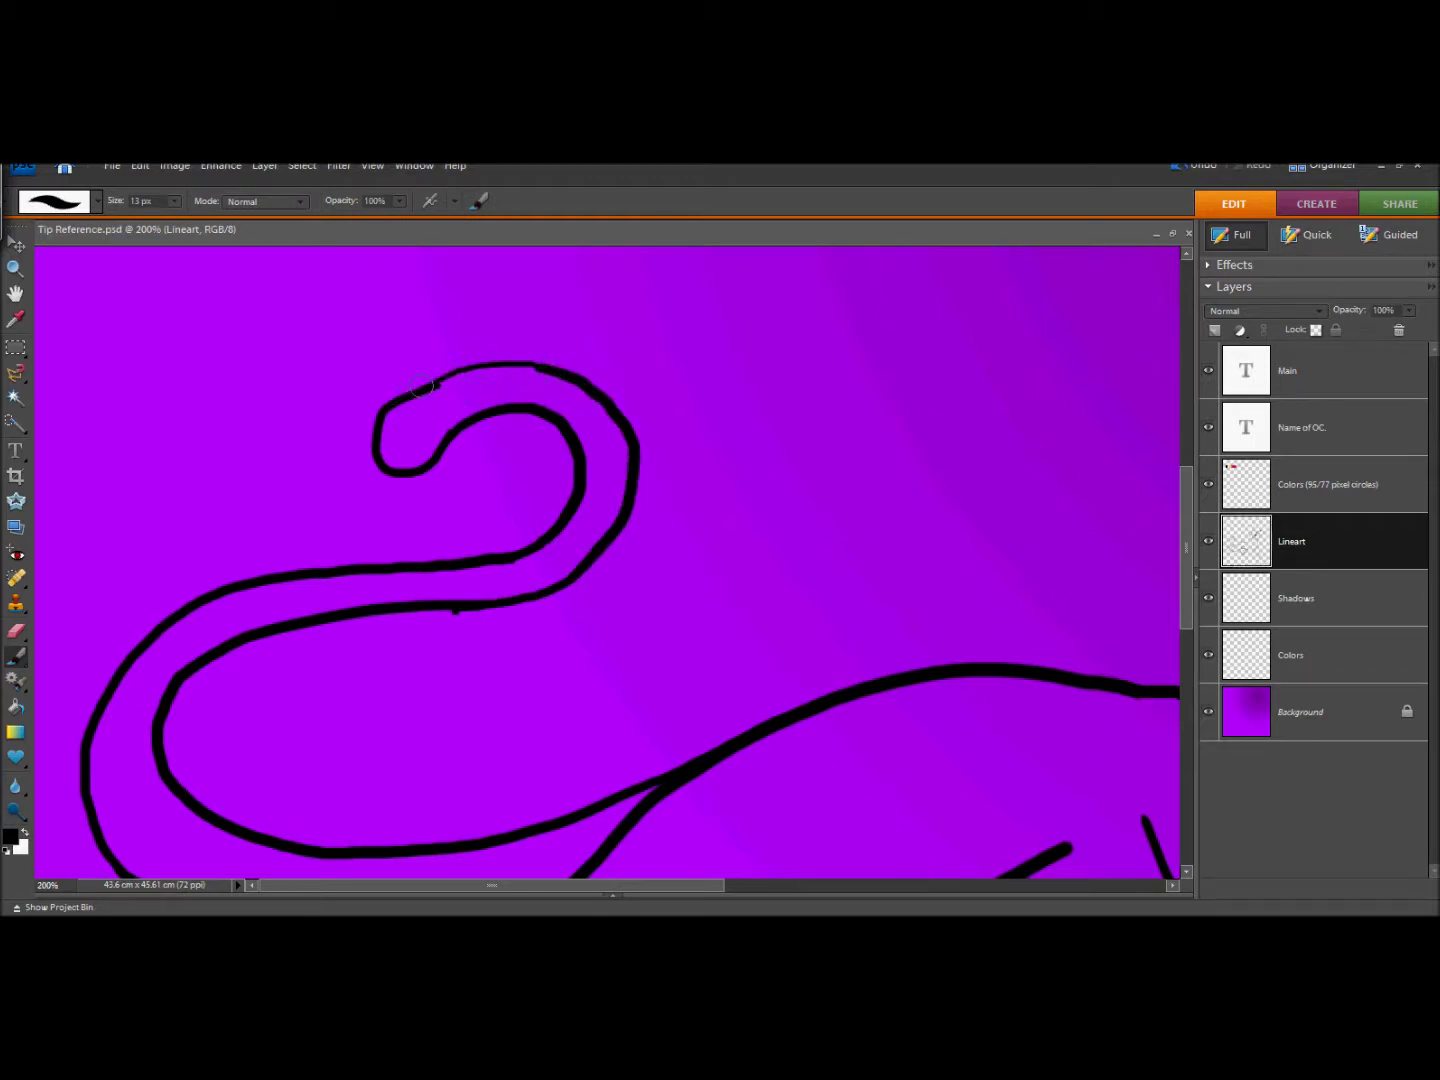
{"action": "left_click", "coordinate": [1205, 167]}
{"action": "left_click_drag", "start_coordinate": [435, 387], "coordinate": [525, 367]}
{"action": "left_click", "coordinate": [1209, 166]}
{"action": "mouse_move", "coordinate": [395, 435]}
{"action": "left_mouse_down"}
{"action": "mouse_move", "coordinate": [382, 419]}
{"action": "mouse_move", "coordinate": [382, 458]}
{"action": "mouse_move", "coordinate": [415, 462]}
{"action": "mouse_move", "coordinate": [418, 436]}
{"action": "mouse_move", "coordinate": [398, 426]}
{"action": "mouse_move", "coordinate": [384, 458]}
{"action": "left_mouse_up"}
{"action": "left_click", "coordinate": [10, 635]}
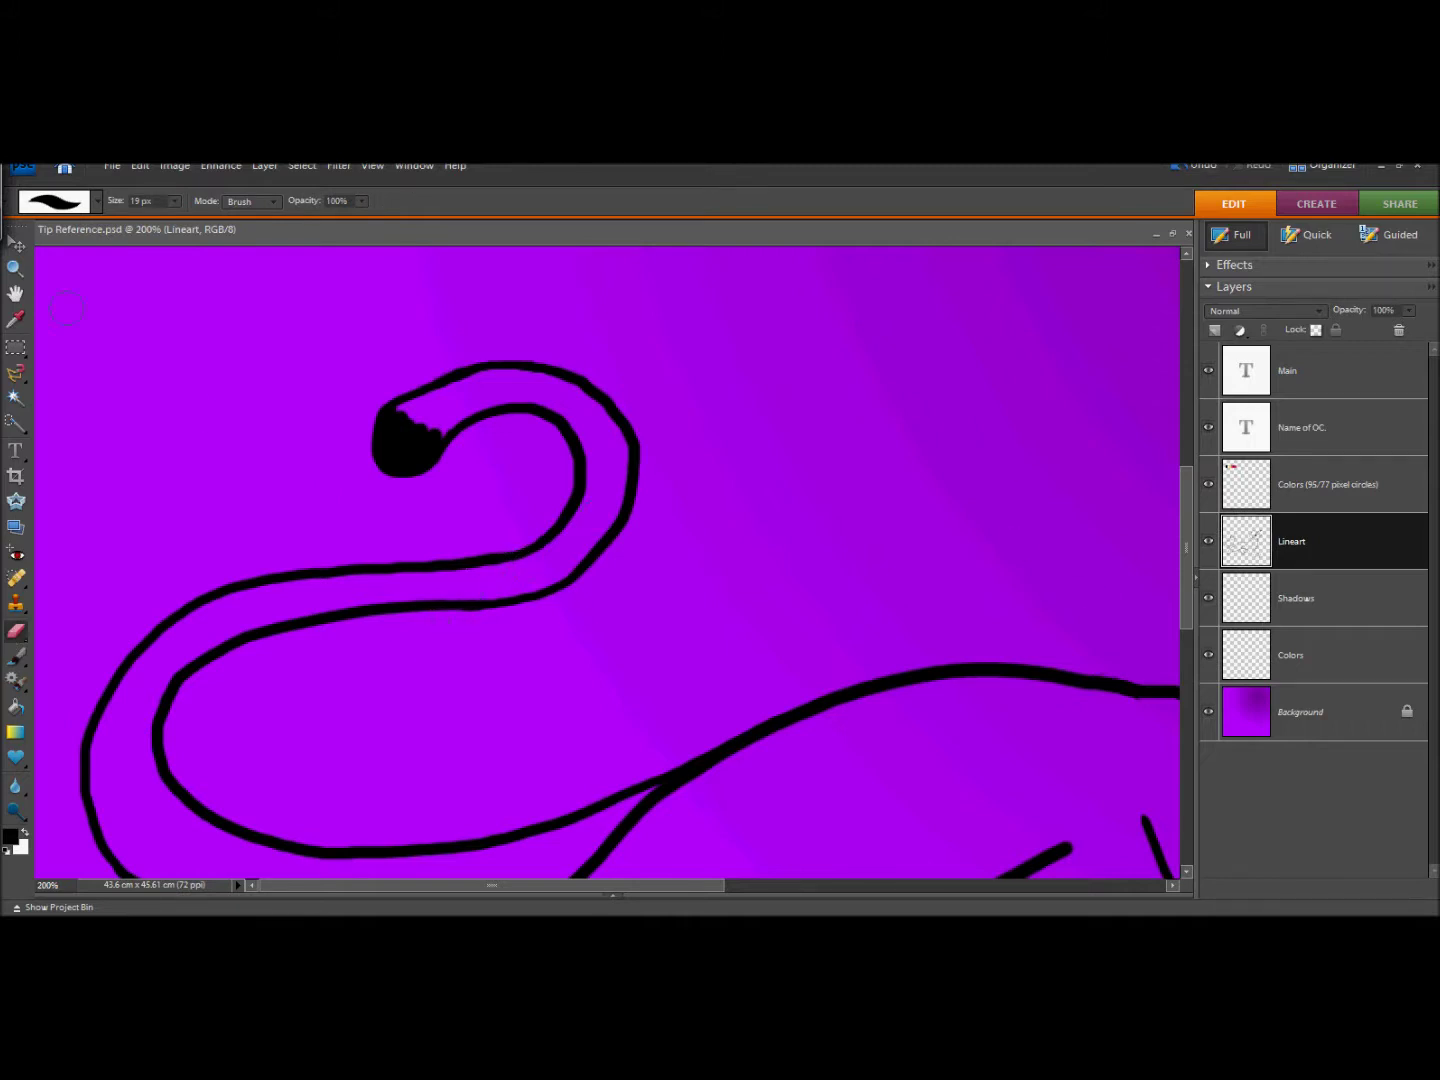
Handwrite "meh." above the tail and undo the writing.
{"action": "key", "text": "z"}
{"action": "left_click", "coordinate": [151, 315], "text": "alt"}
{"action": "left_click", "coordinate": [123, 378], "text": "alt"}
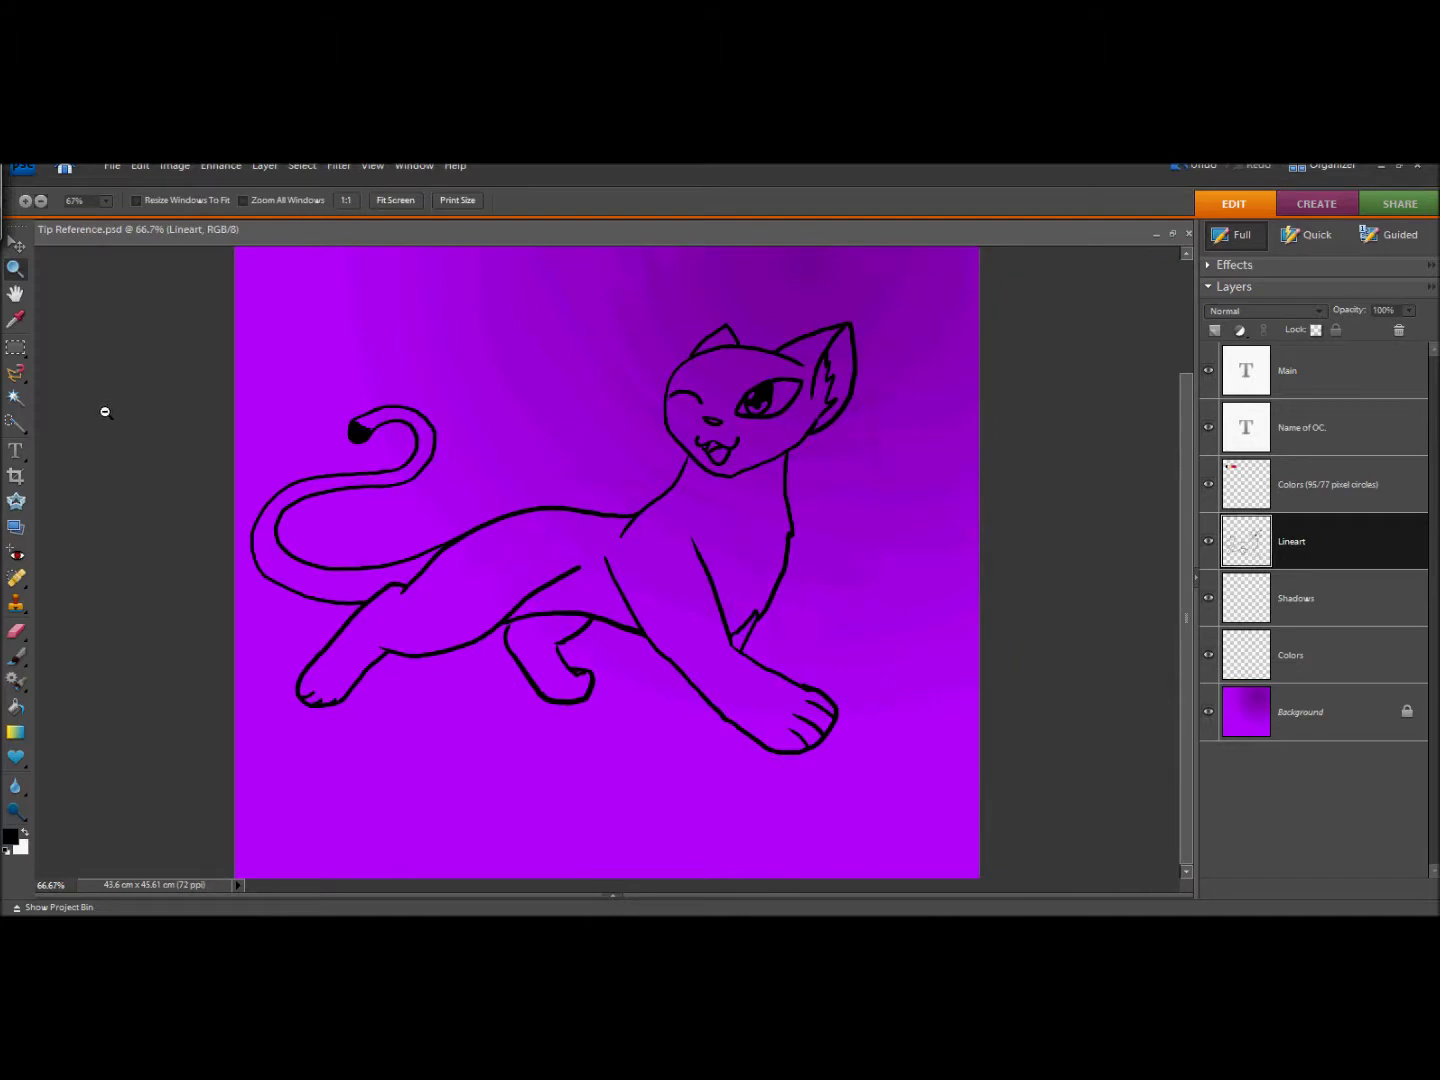
{"action": "right_click", "coordinate": [101, 419]}
{"action": "left_click", "coordinate": [114, 396]}
{"action": "left_click", "coordinate": [18, 656]}
{"action": "left_click_drag", "start_coordinate": [367, 360], "coordinate": [448, 353]}
{"action": "left_click_drag", "start_coordinate": [454, 302], "coordinate": [512, 334]}
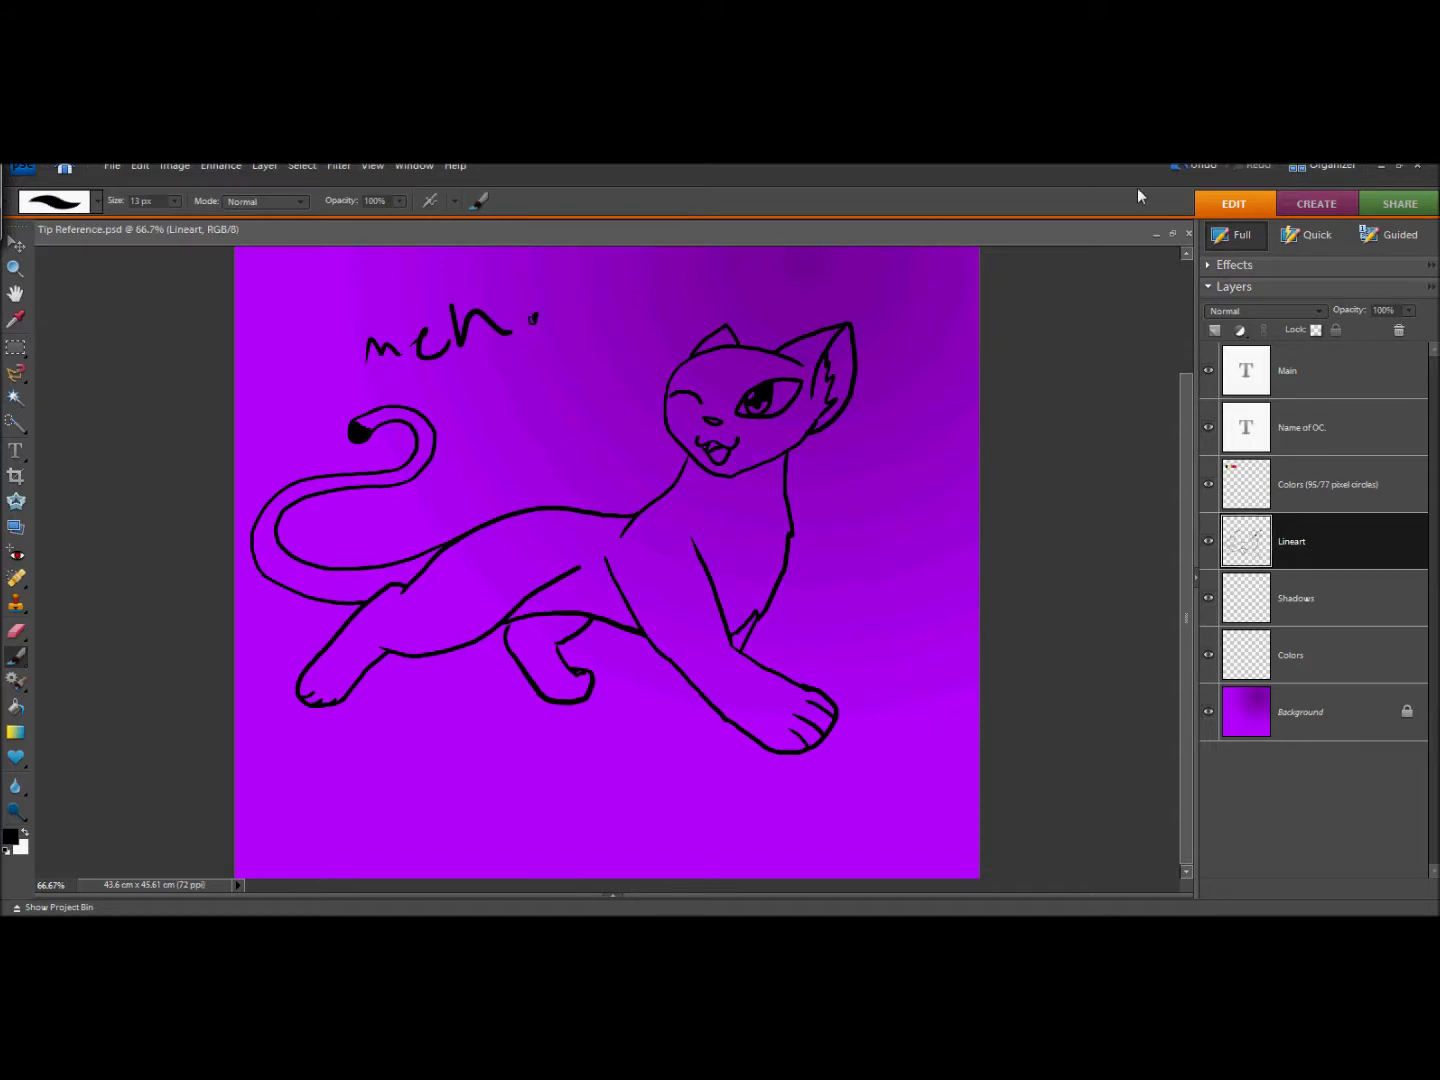
{"action": "left_click", "coordinate": [1188, 169]}
{"action": "left_click", "coordinate": [1188, 169]}
{"action": "left_click", "coordinate": [1188, 169]}
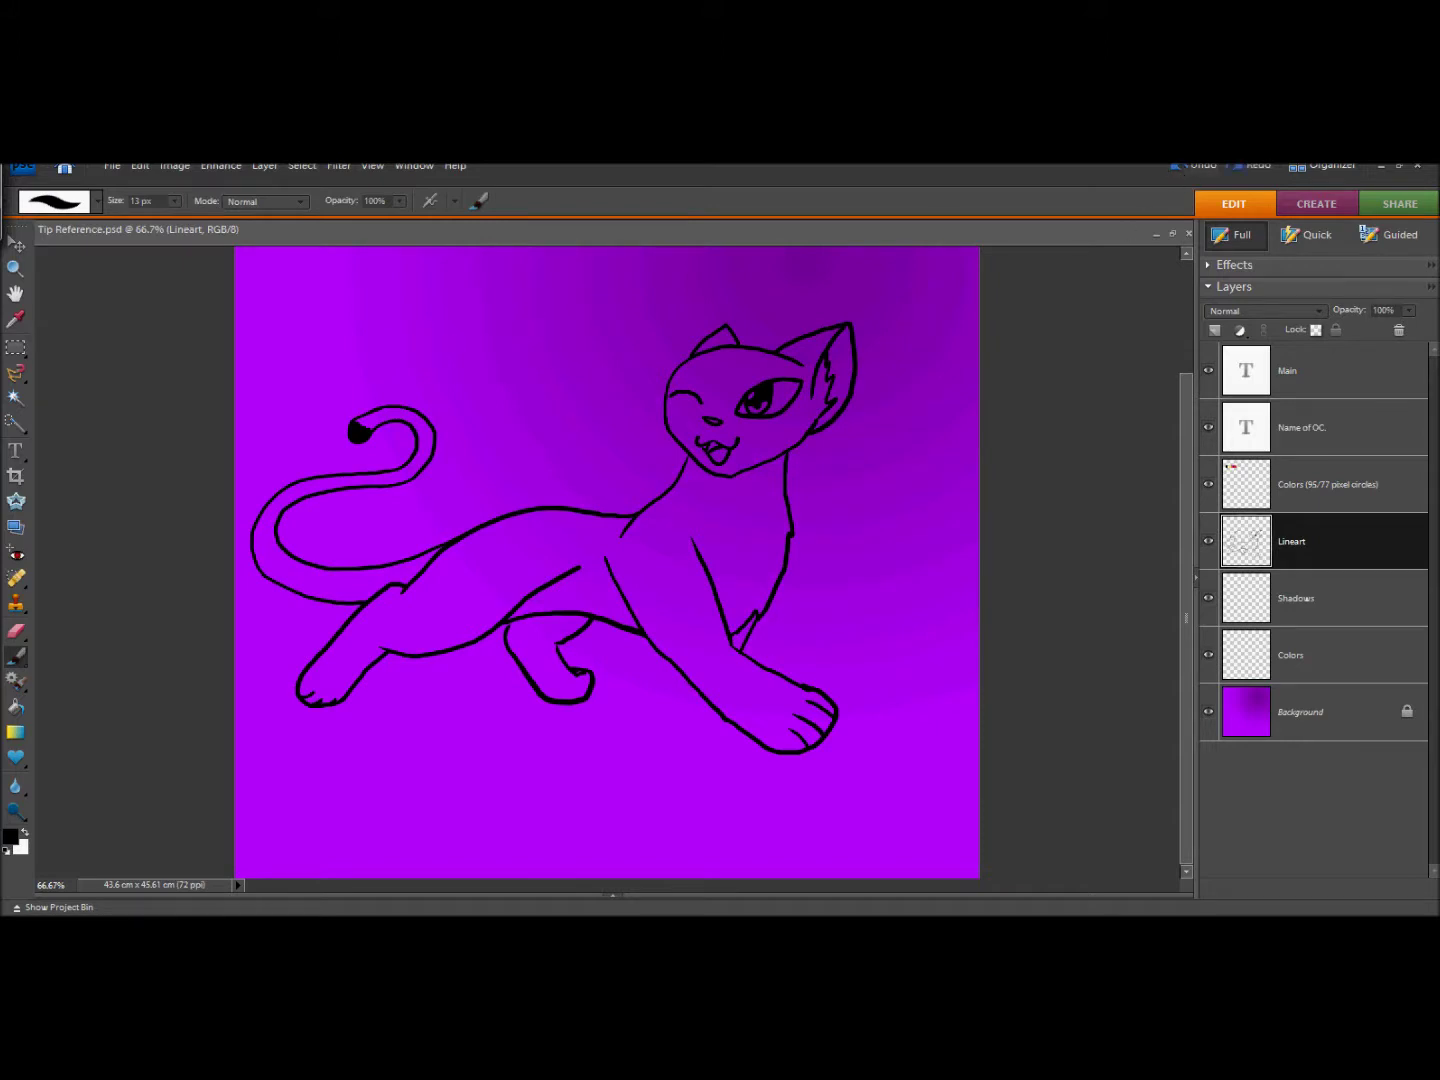
Paint over the gap between the tail's outer line and its black tip and erase the excess around the tip.
{"action": "scroll", "coordinate": [1193, 489], "scroll_direction": "up", "scroll_amount": 2}
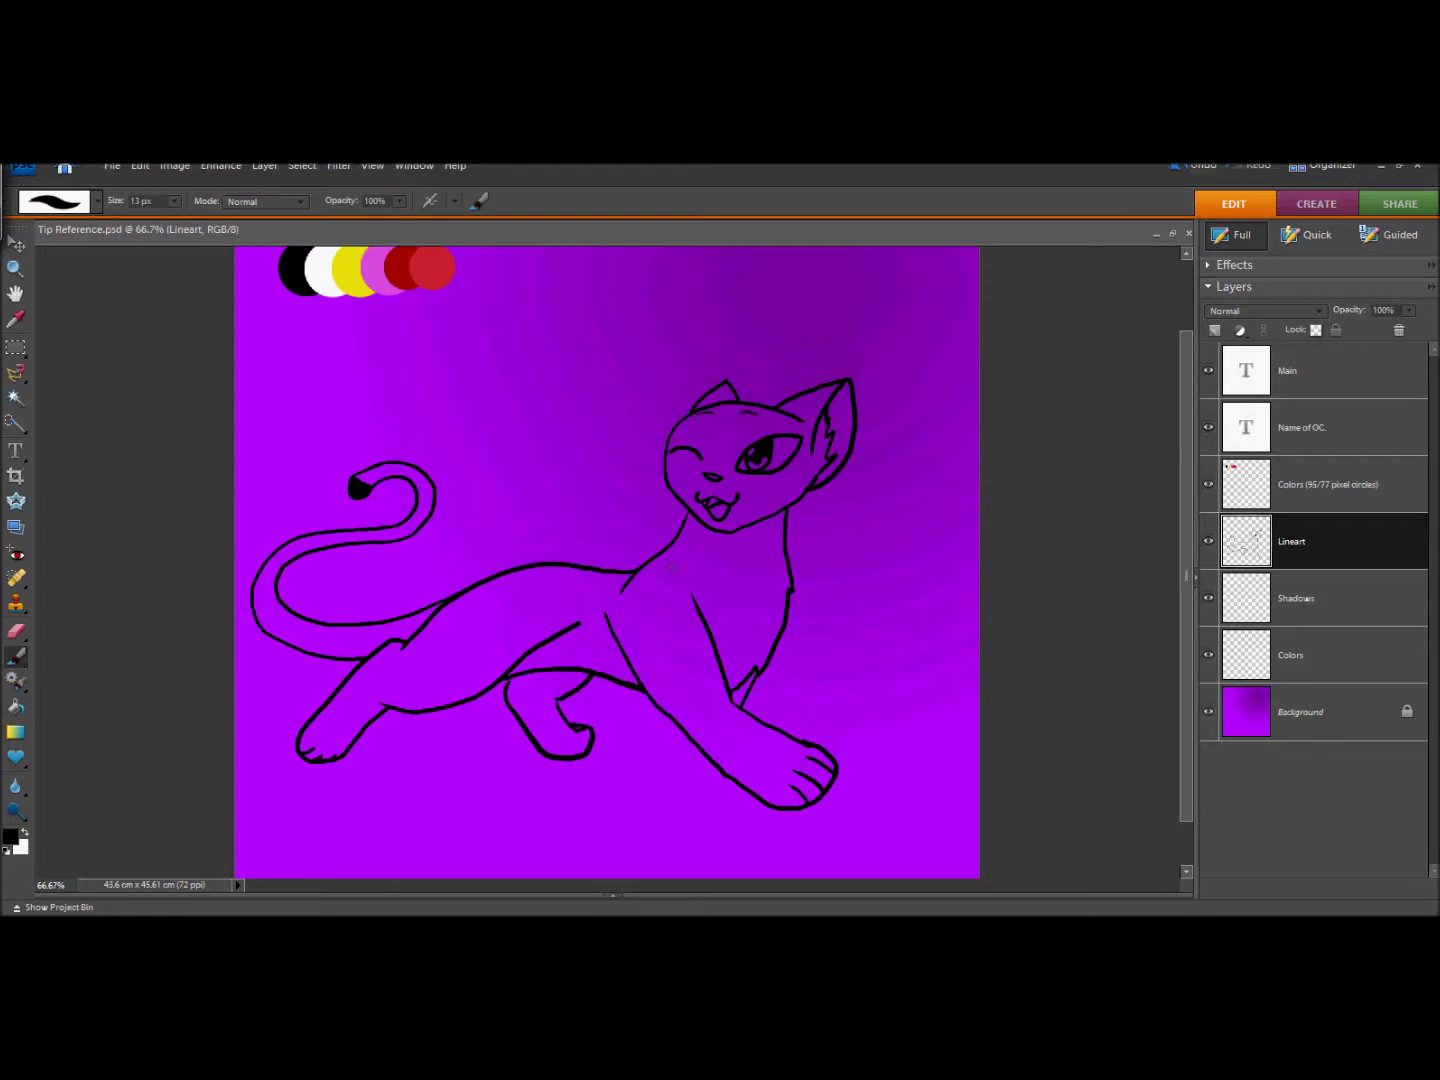
{"action": "left_click", "coordinate": [15, 632]}
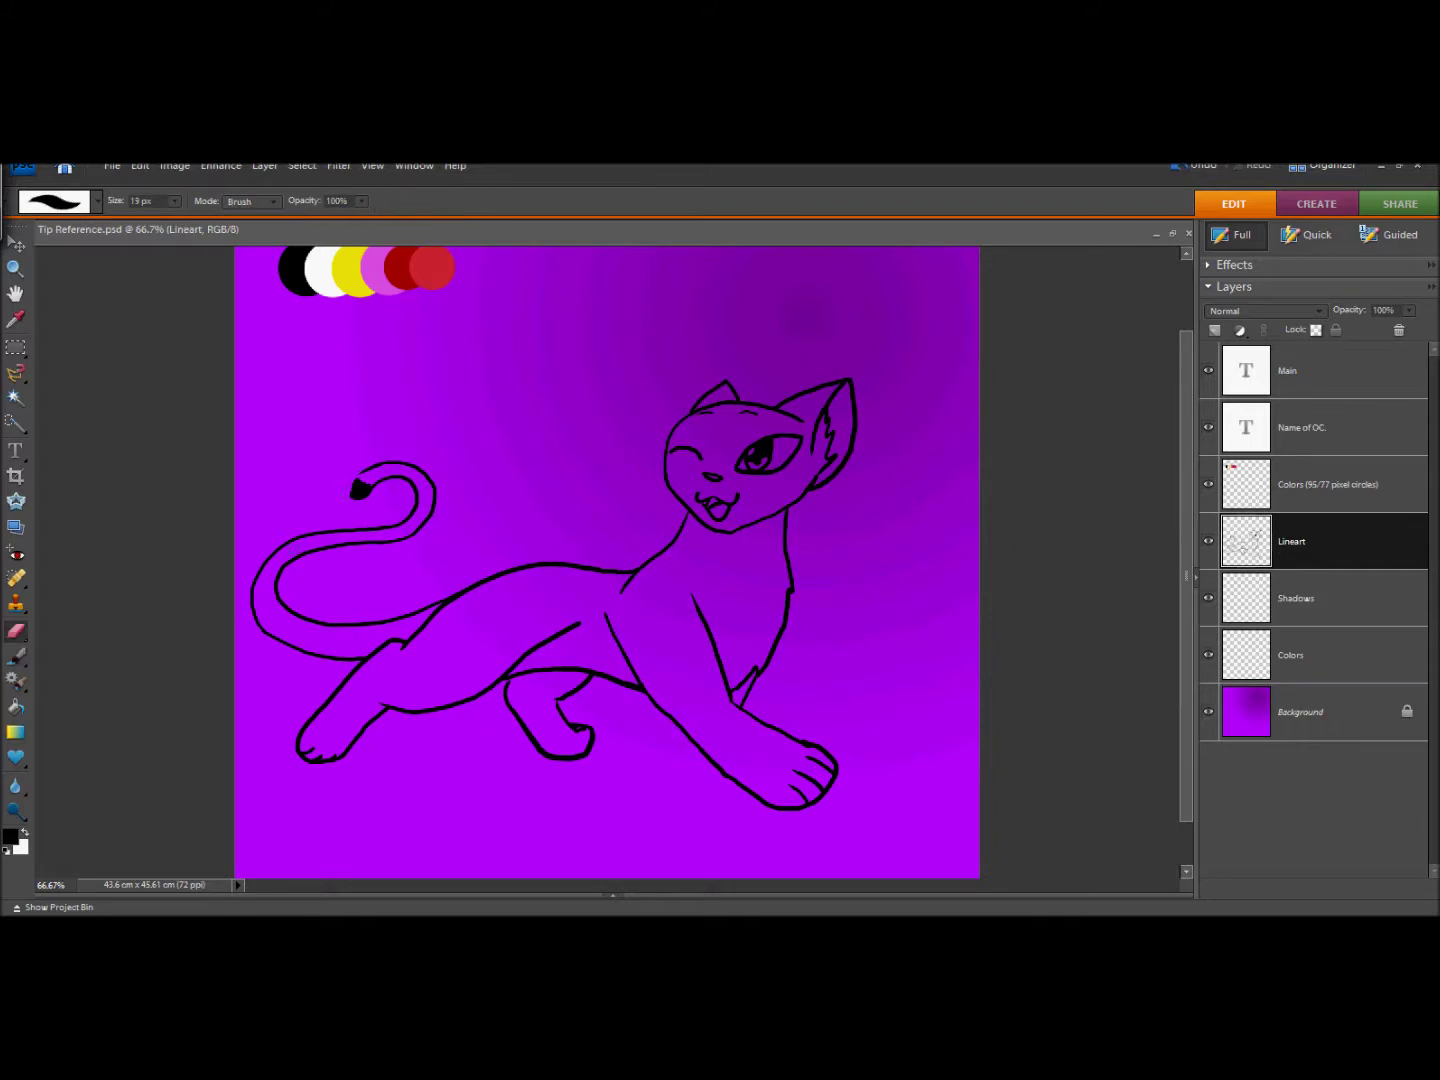
{"action": "left_click", "coordinate": [15, 268]}
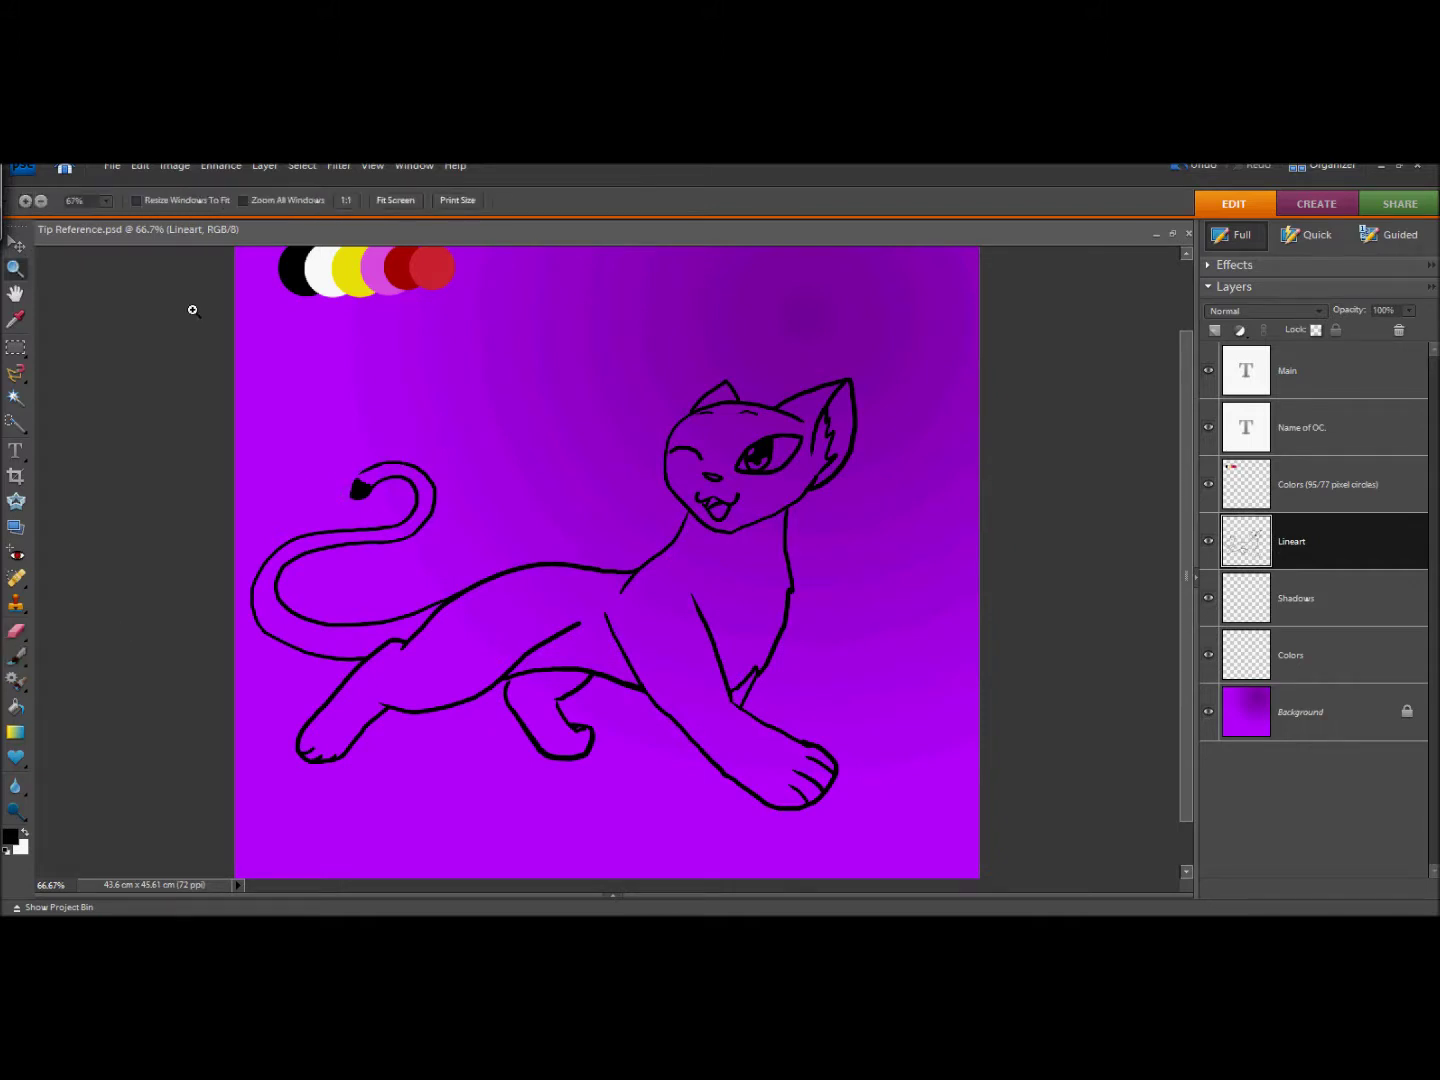
{"action": "left_click", "coordinate": [266, 514]}
{"action": "left_click", "coordinate": [266, 513]}
{"action": "left_click_drag", "start_coordinate": [540, 880], "coordinate": [483, 880]}
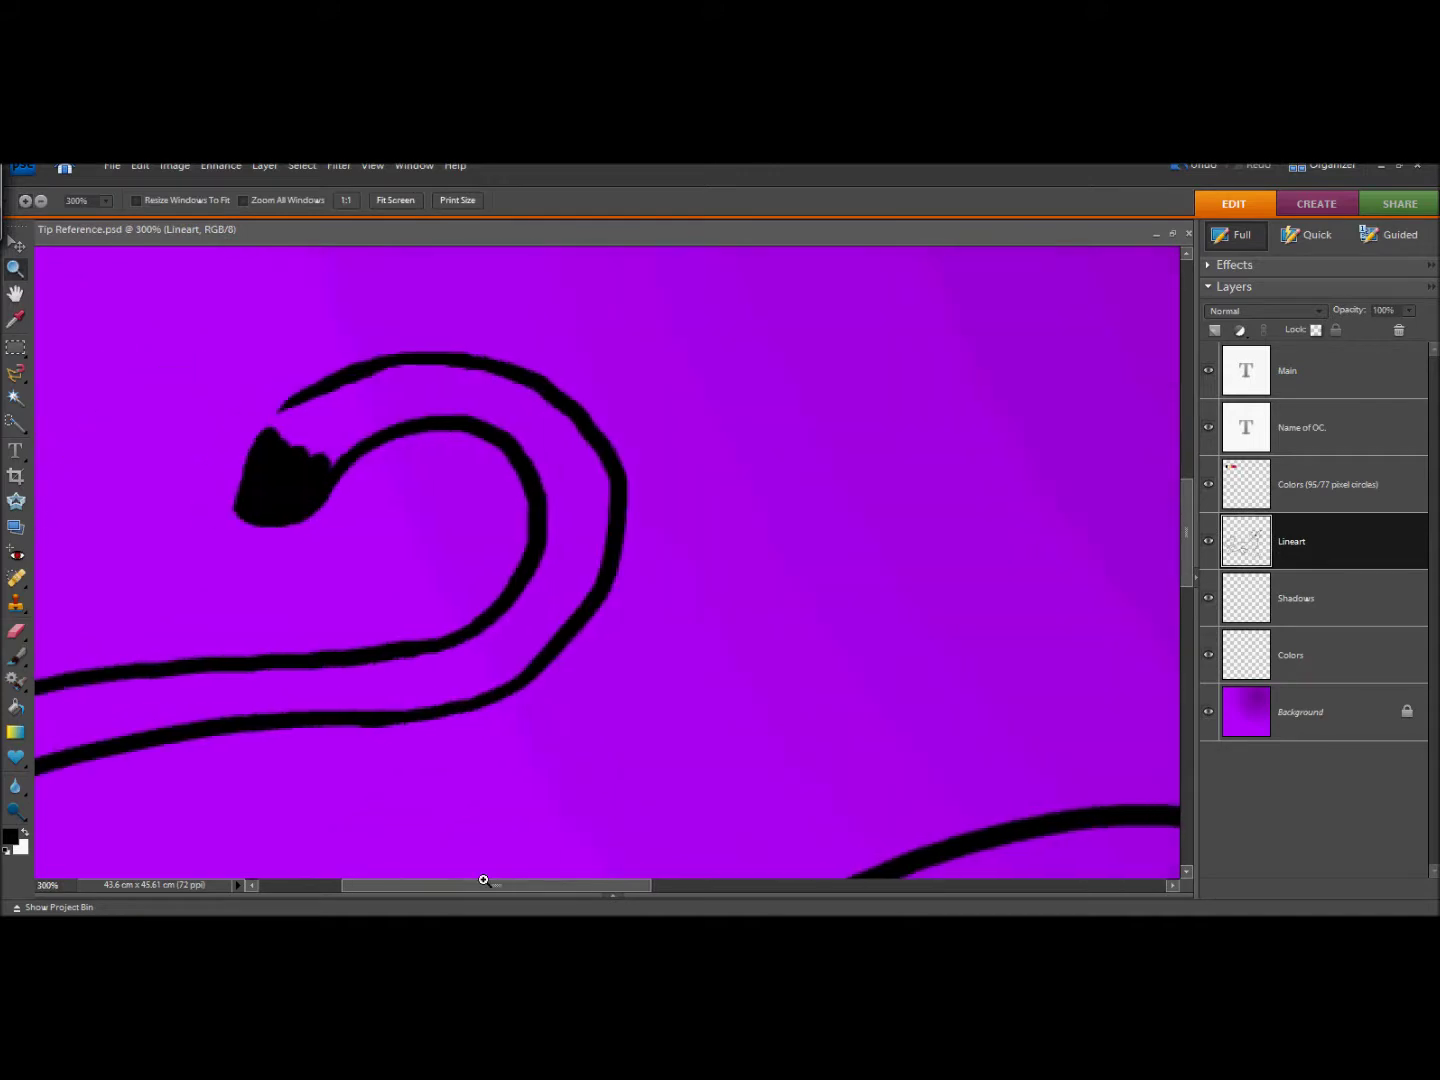
{"action": "left_click", "coordinate": [12, 660]}
{"action": "mouse_move", "coordinate": [248, 506]}
{"action": "left_mouse_down"}
{"action": "mouse_move", "coordinate": [249, 457]}
{"action": "mouse_move", "coordinate": [282, 405]}
{"action": "mouse_move", "coordinate": [247, 509]}
{"action": "left_mouse_up"}
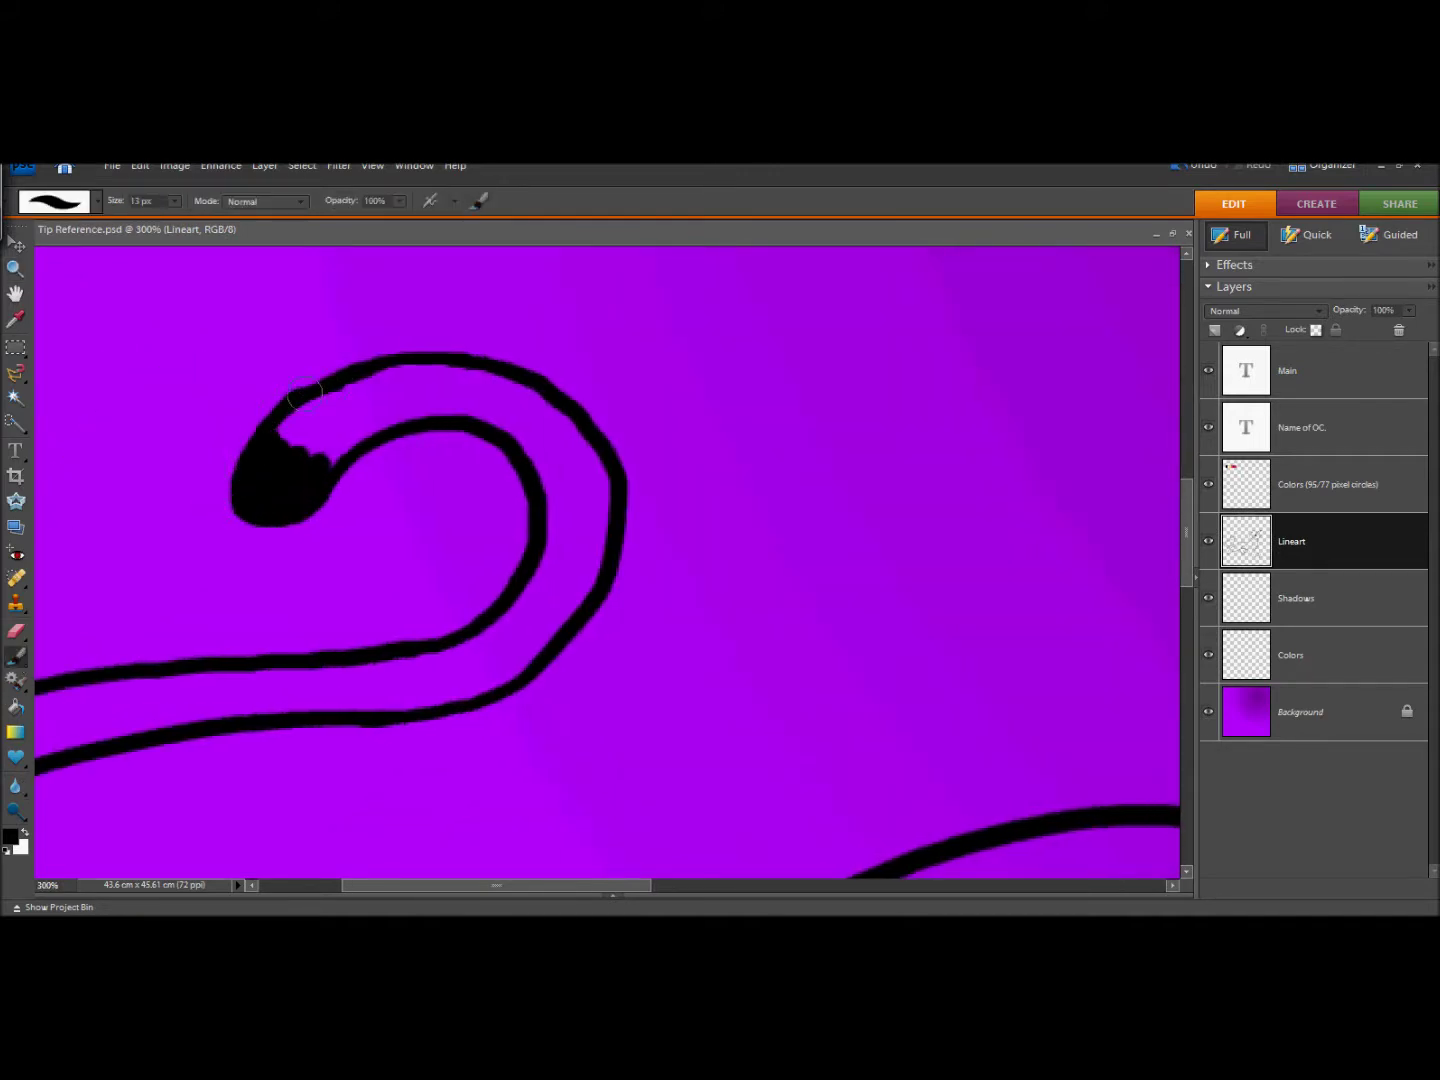
{"action": "left_click", "coordinate": [15, 631]}
{"action": "mouse_move", "coordinate": [290, 380]}
{"action": "left_mouse_down"}
{"action": "mouse_move", "coordinate": [247, 454]}
{"action": "mouse_move", "coordinate": [320, 544]}
{"action": "left_mouse_up"}
Refine the black tail tip's outline, erase its inner border further back and repaint it with a jagged edge.
{"action": "left_click", "coordinate": [16, 269]}
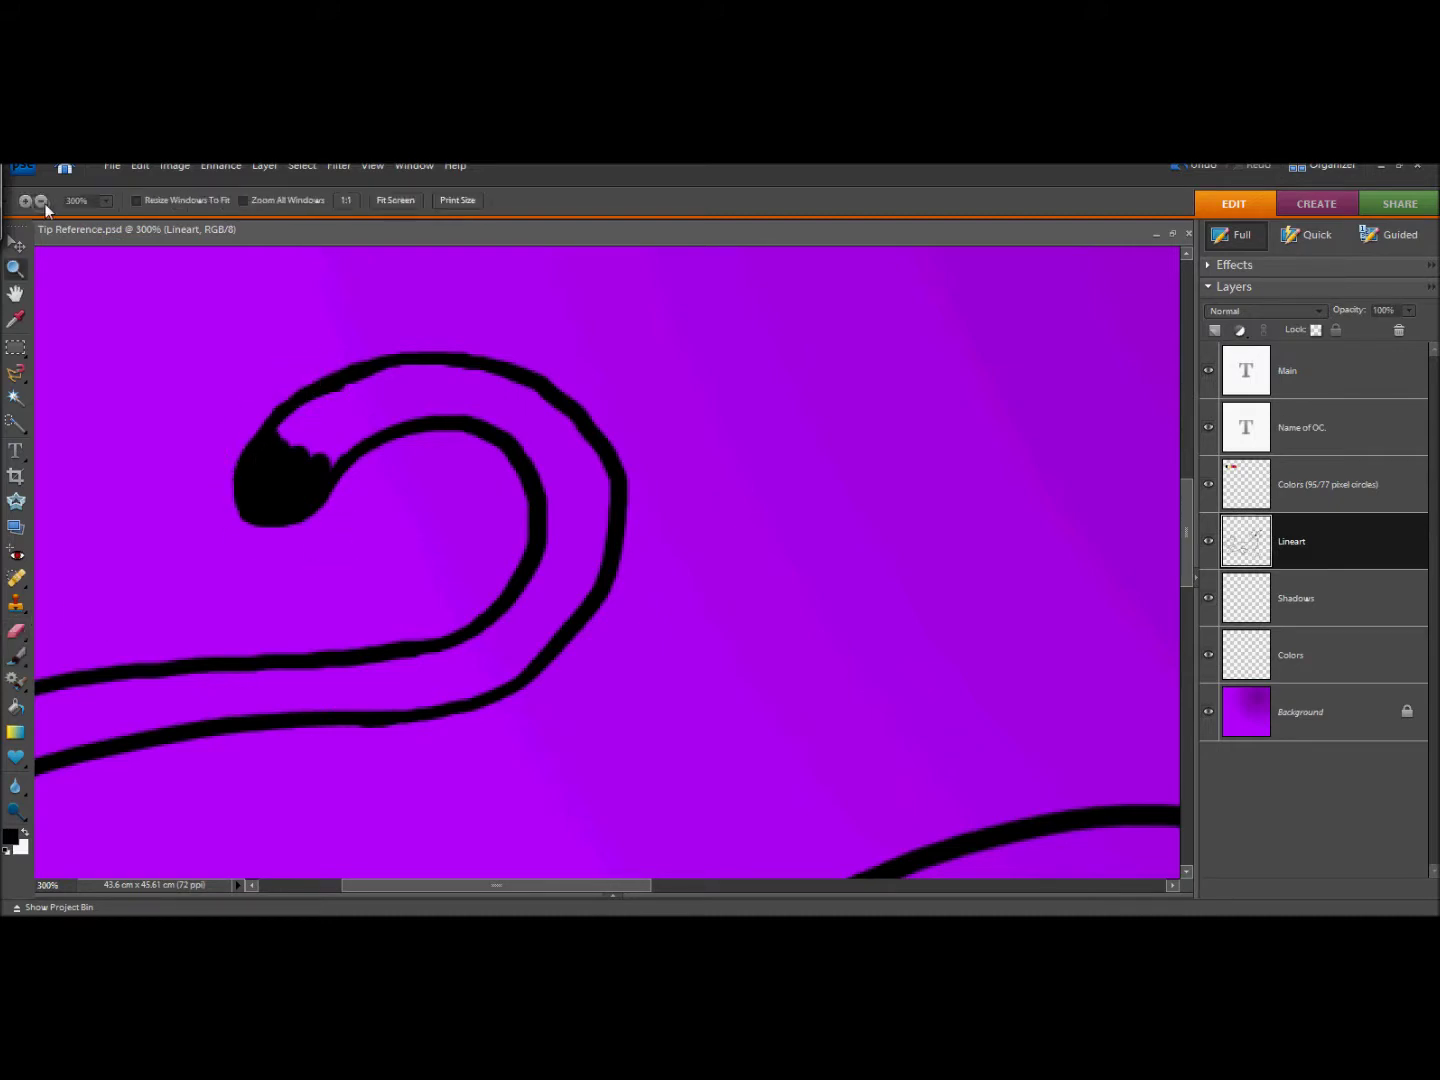
{"action": "left_click", "coordinate": [42, 202]}
{"action": "left_click", "coordinate": [192, 416]}
{"action": "left_click", "coordinate": [177, 498]}
{"action": "left_click", "coordinate": [177, 498]}
{"action": "left_click", "coordinate": [27, 200]}
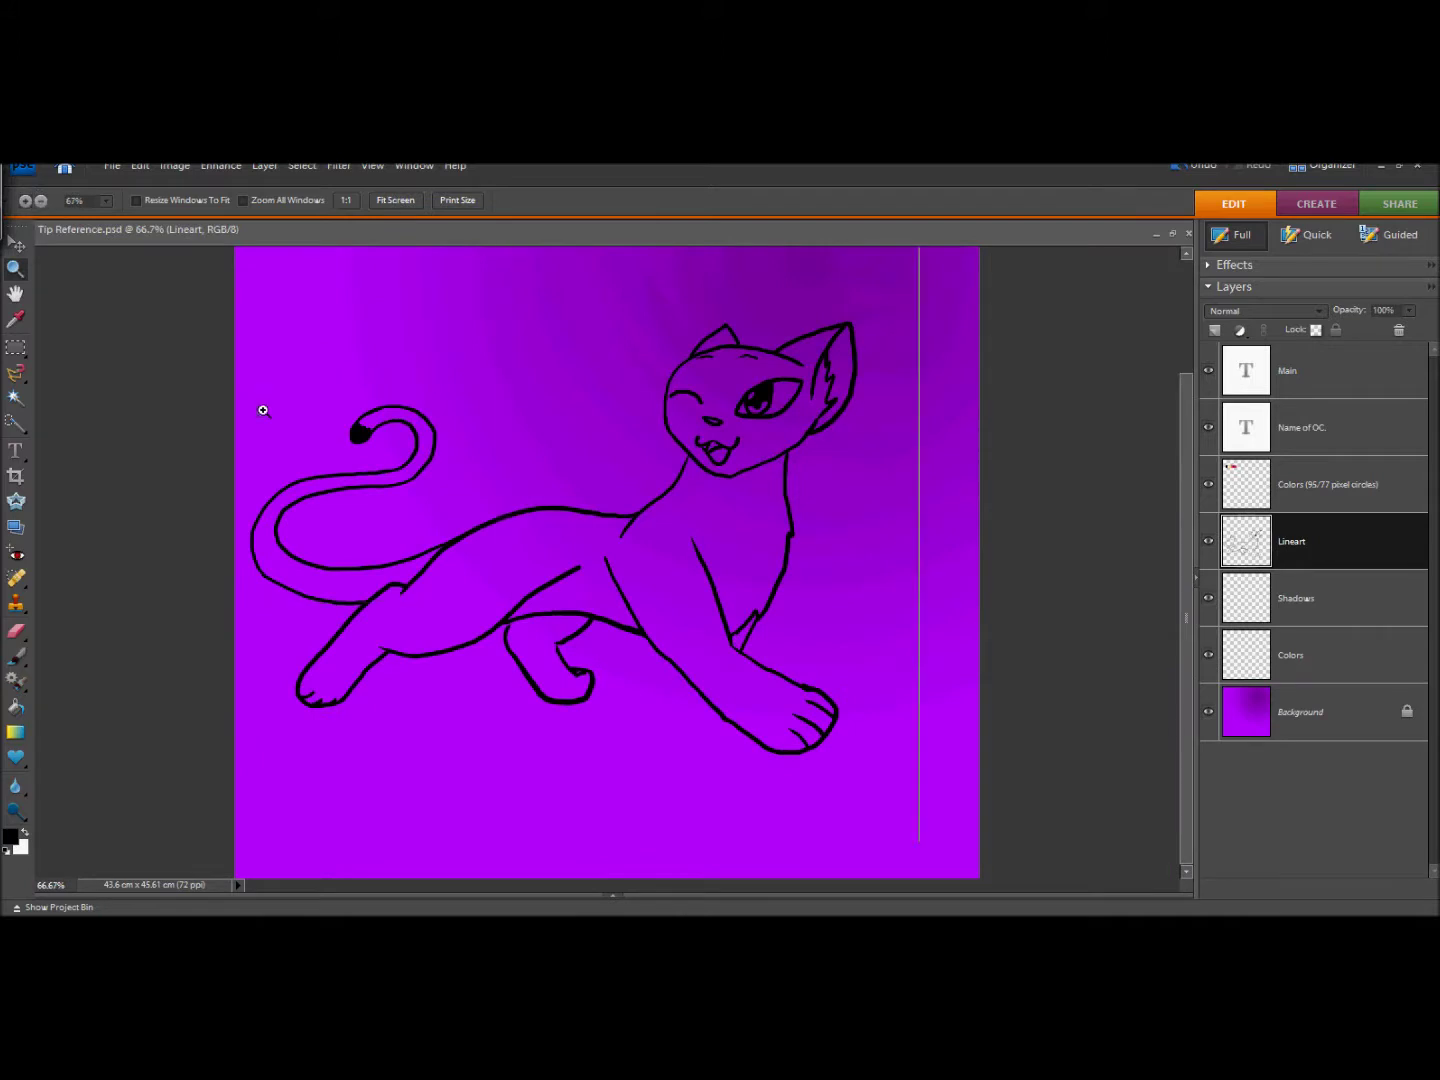
{"action": "left_click", "coordinate": [265, 409]}
{"action": "left_click", "coordinate": [257, 419]}
{"action": "left_click", "coordinate": [253, 428]}
{"action": "left_click", "coordinate": [121, 589]}
{"action": "left_click", "coordinate": [19, 654]}
{"action": "left_click_drag", "start_coordinate": [201, 394], "coordinate": [186, 408]}
{"action": "left_click", "coordinate": [1188, 167]}
{"action": "left_click", "coordinate": [14, 631]}
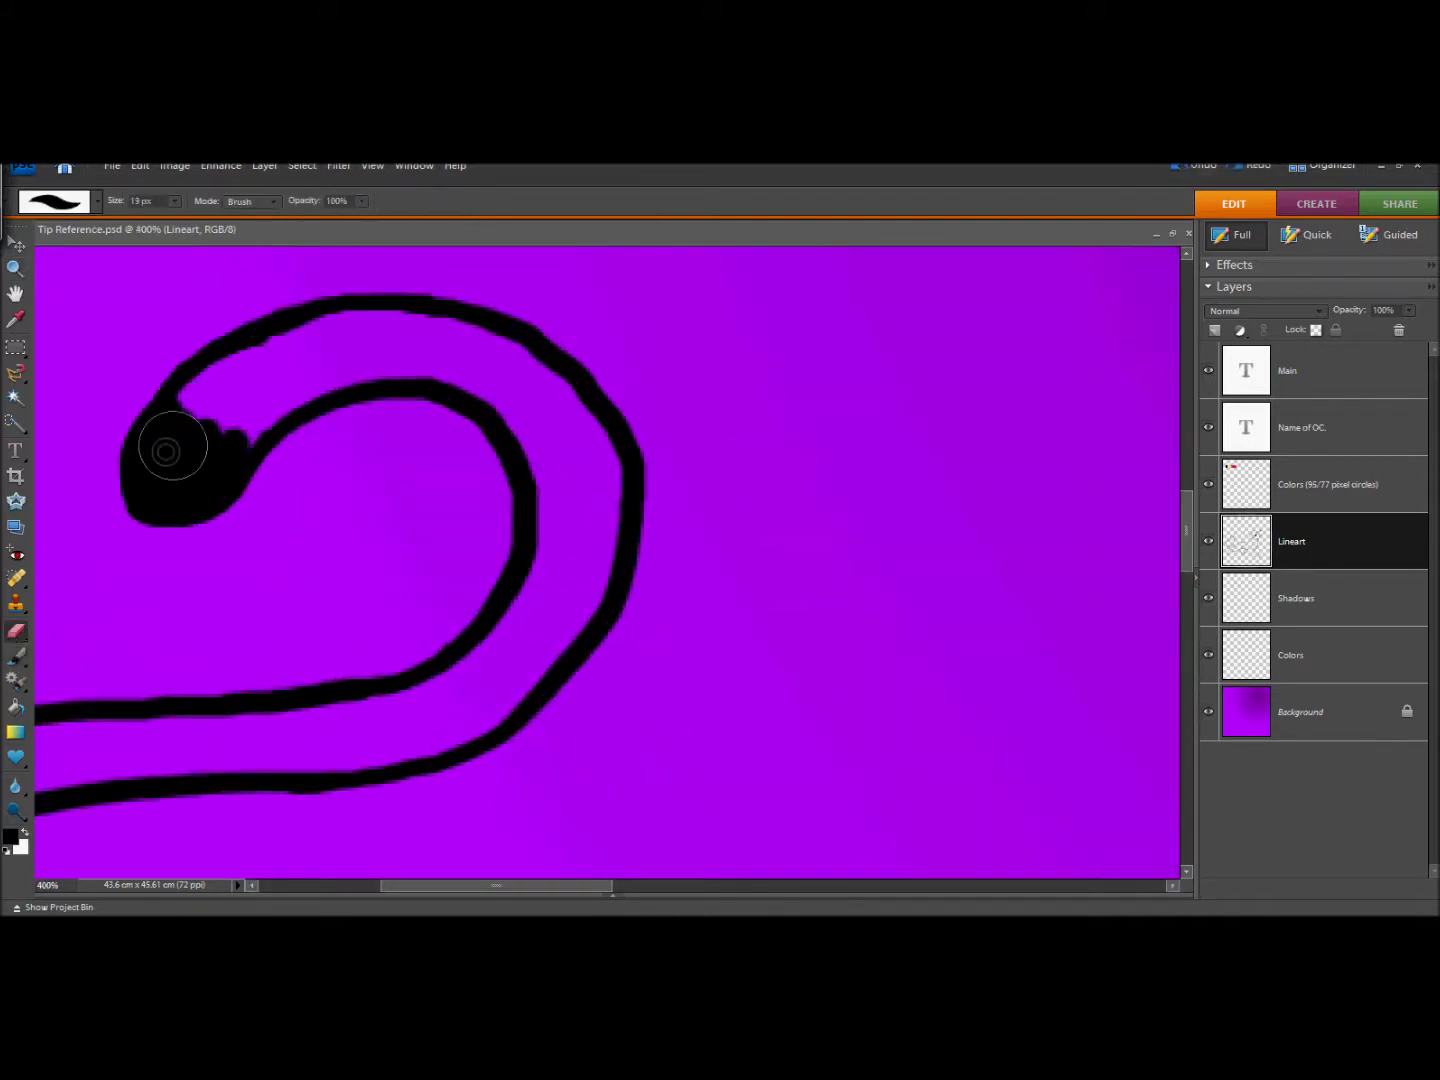
{"action": "mouse_move", "coordinate": [170, 439]}
{"action": "left_mouse_down"}
{"action": "mouse_move", "coordinate": [204, 401]}
{"action": "mouse_move", "coordinate": [222, 416]}
{"action": "mouse_move", "coordinate": [200, 454]}
{"action": "mouse_move", "coordinate": [236, 453]}
{"action": "left_mouse_up"}
{"action": "left_click", "coordinate": [15, 655]}
{"action": "mouse_move", "coordinate": [147, 457]}
{"action": "left_mouse_down"}
{"action": "mouse_move", "coordinate": [176, 434]}
{"action": "mouse_move", "coordinate": [160, 467]}
{"action": "mouse_move", "coordinate": [182, 450]}
{"action": "mouse_move", "coordinate": [177, 469]}
{"action": "mouse_move", "coordinate": [215, 481]}
{"action": "left_mouse_up"}
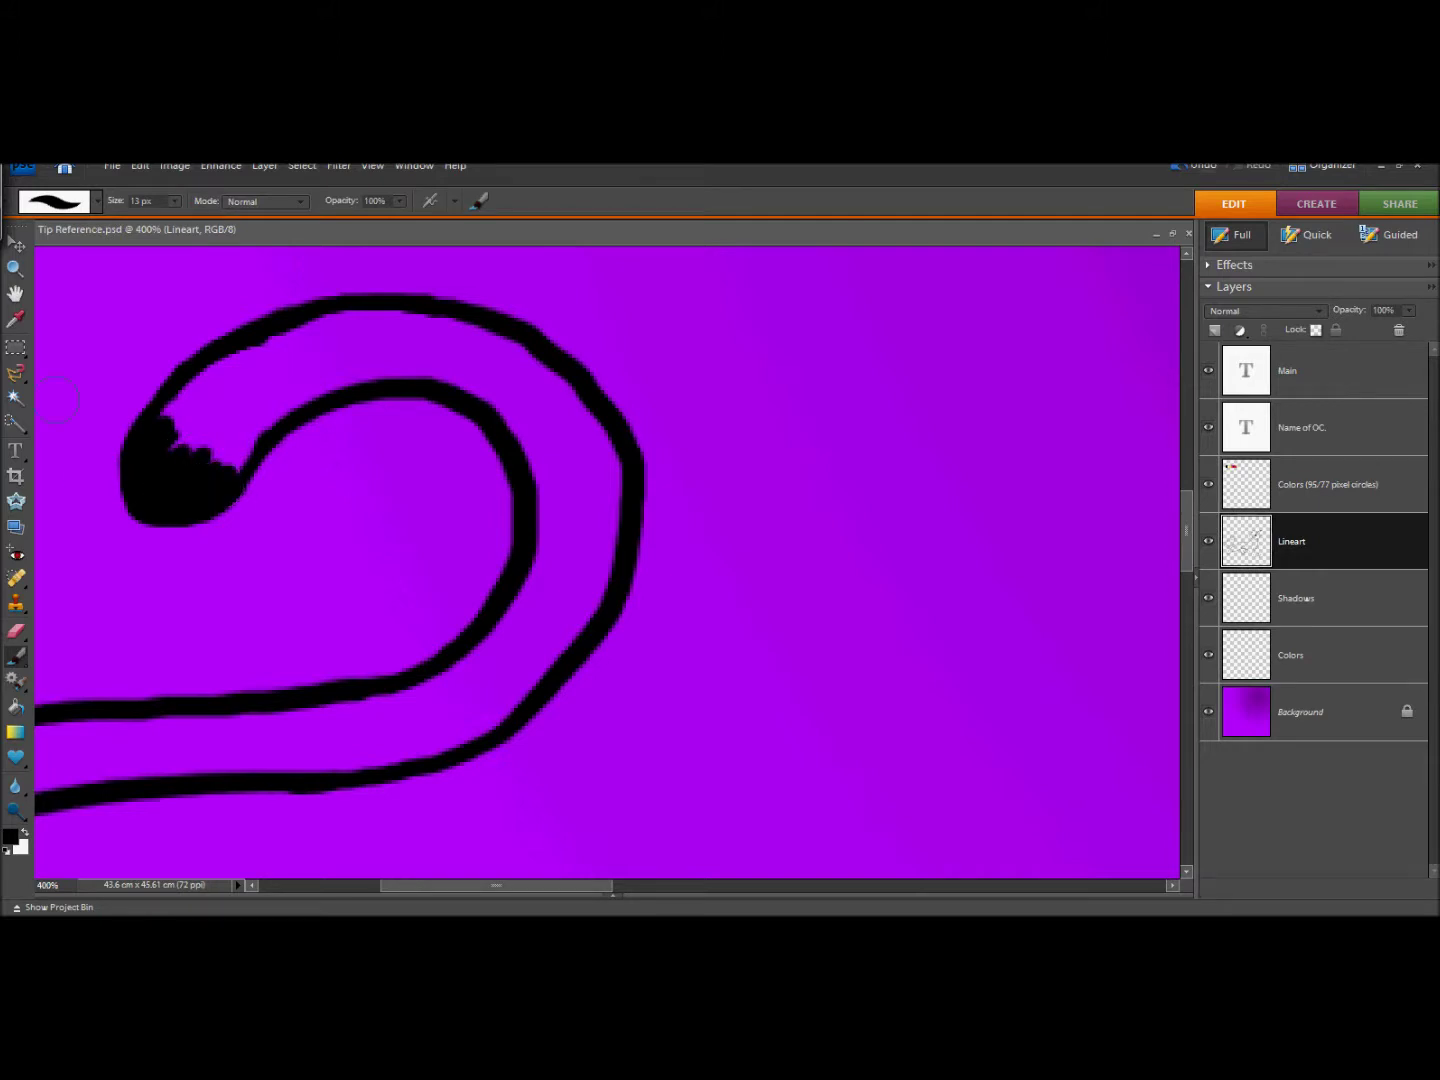
Select the tail's curled end with the Magnetic Lasso and move it toward the canvas edge, over the tail's bend.
{"action": "left_click", "coordinate": [15, 268]}
{"action": "left_click", "coordinate": [110, 338]}
{"action": "left_click", "coordinate": [159, 401]}
{"action": "left_click", "coordinate": [209, 465]}
{"action": "left_click", "coordinate": [215, 520]}
{"action": "left_click", "coordinate": [221, 576]}
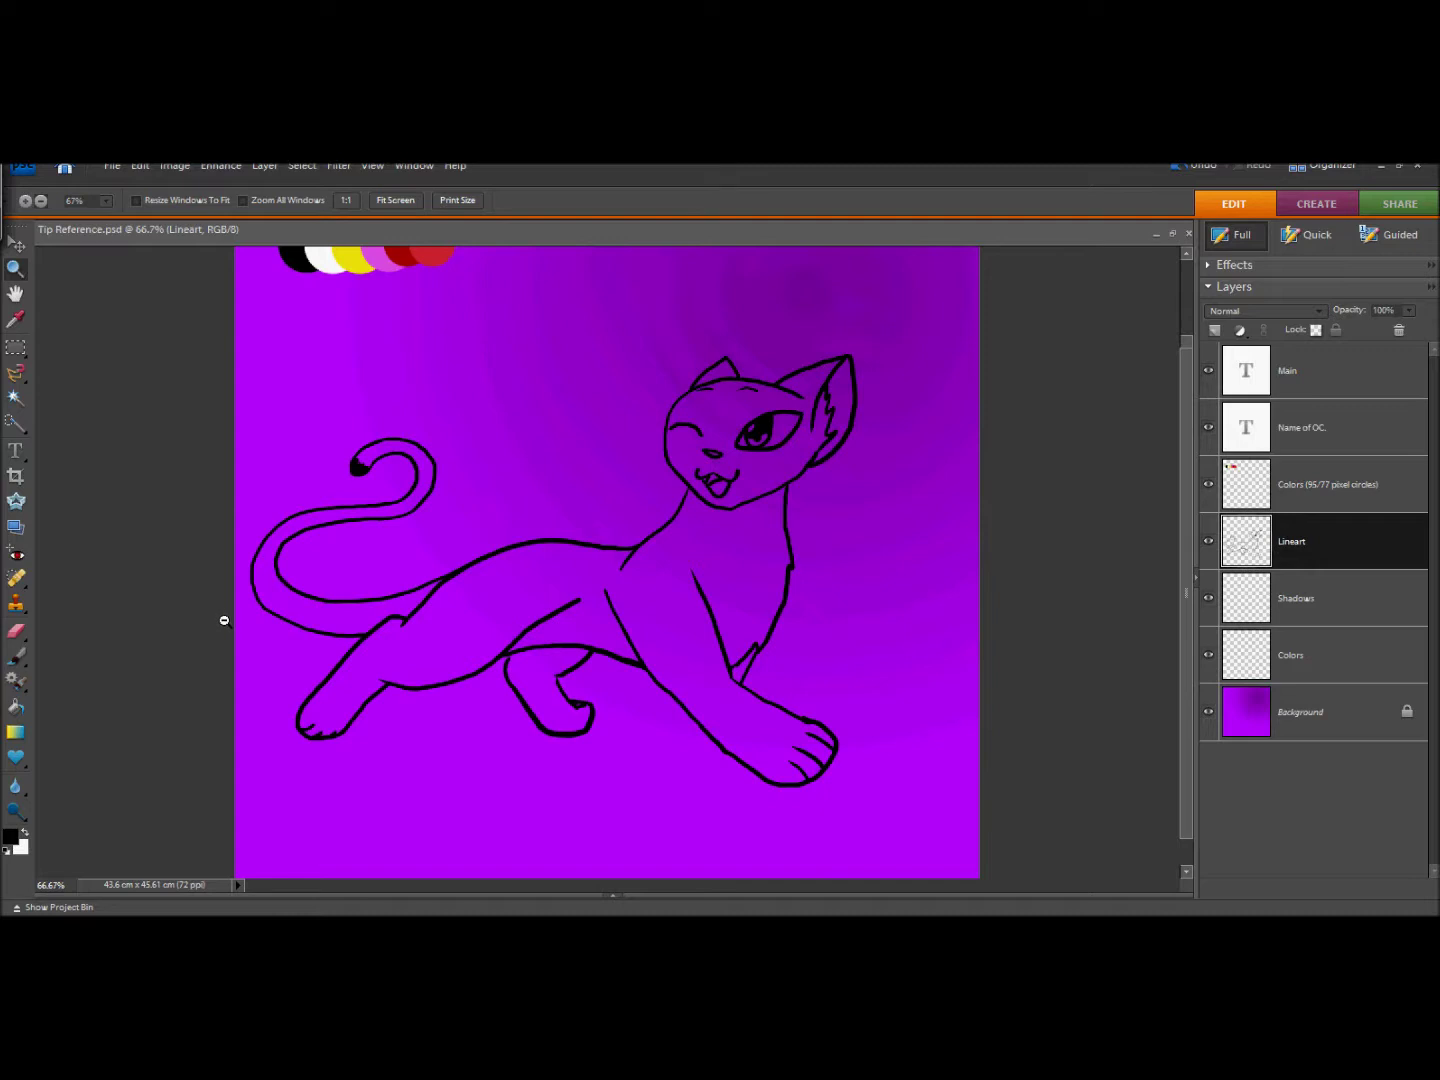
{"action": "left_click", "coordinate": [14, 376]}
{"action": "left_click", "coordinate": [328, 429]}
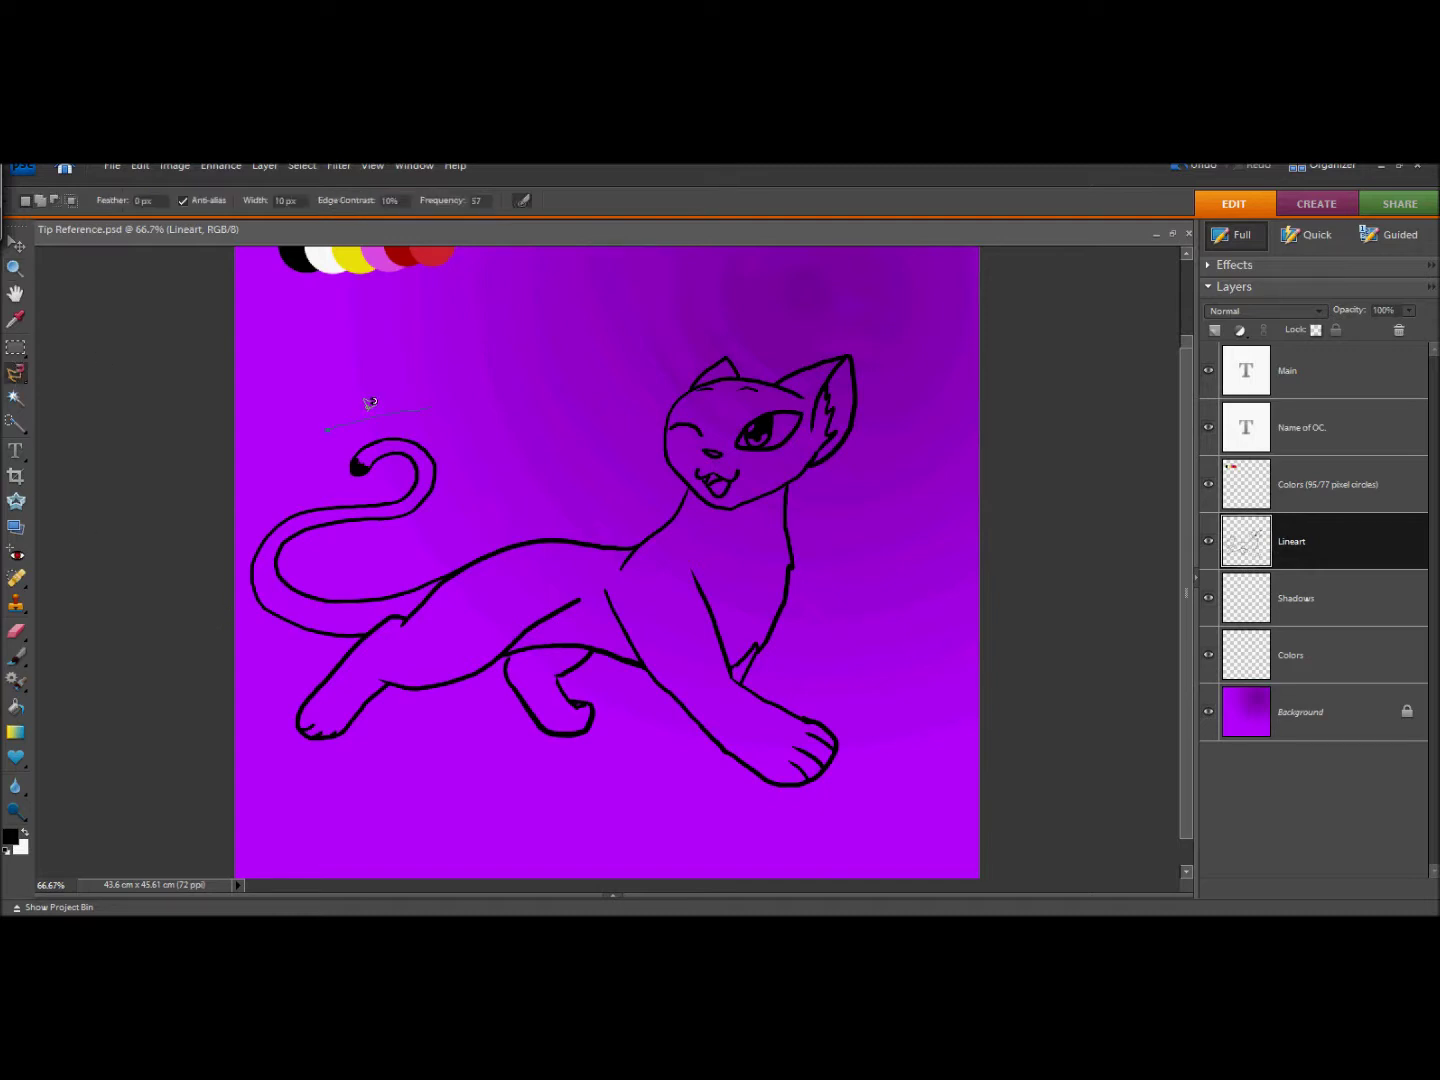
{"action": "left_click", "coordinate": [330, 421]}
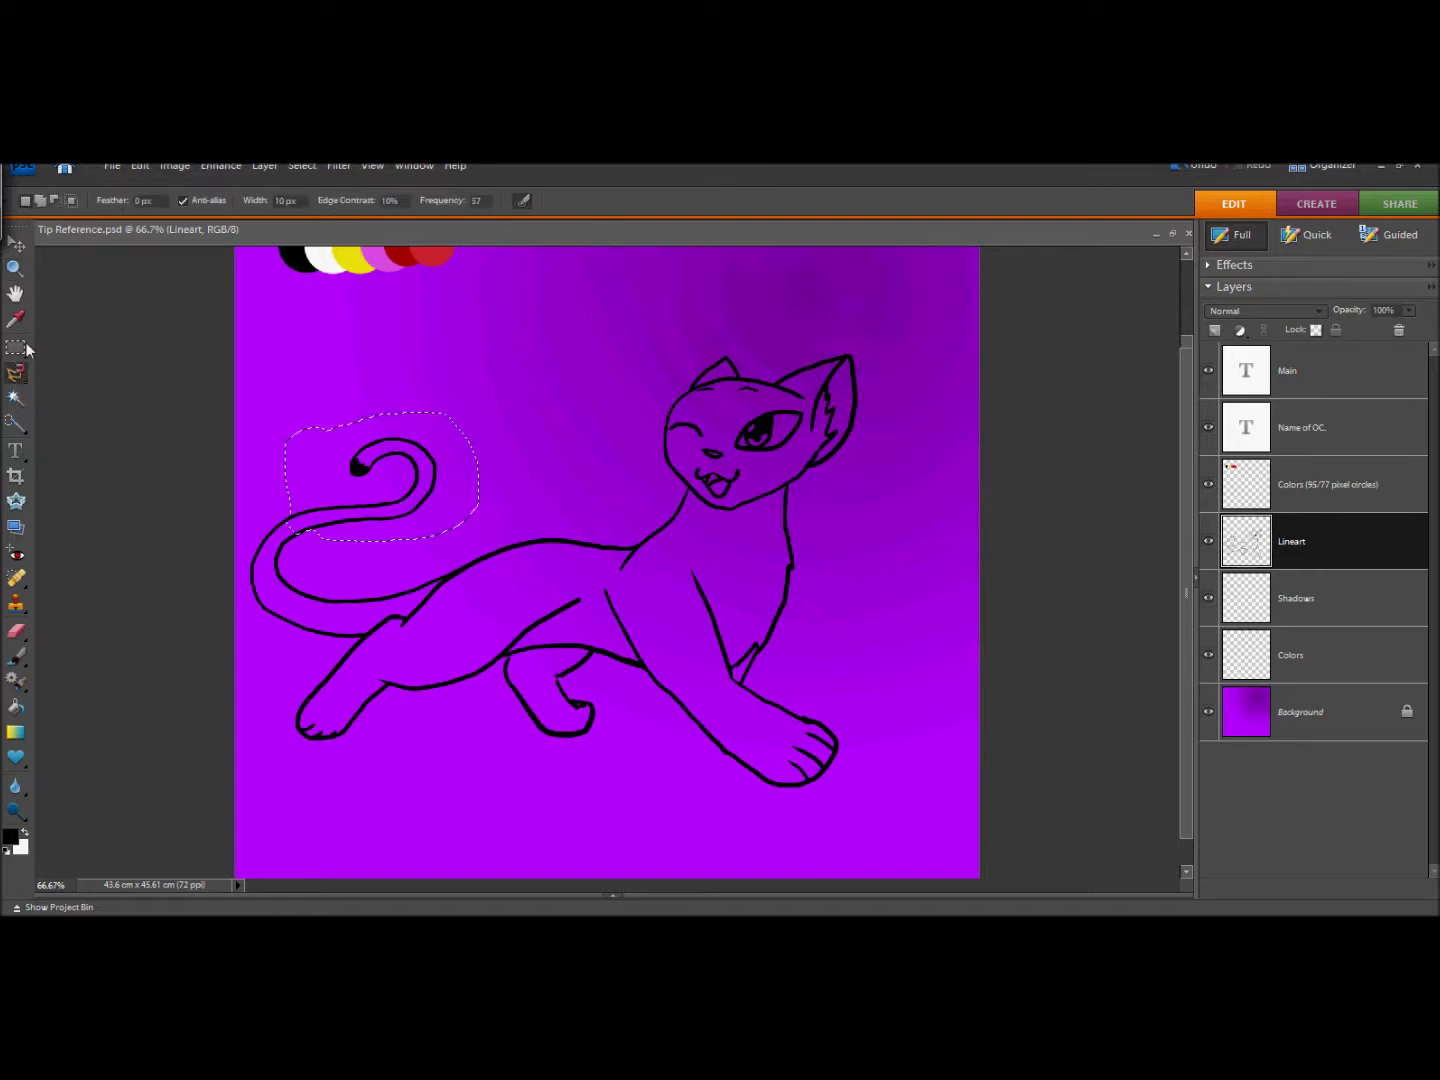
{"action": "left_click", "coordinate": [15, 244]}
{"action": "mouse_move", "coordinate": [391, 492]}
{"action": "left_mouse_down"}
{"action": "mouse_move", "coordinate": [358, 540]}
{"action": "mouse_move", "coordinate": [274, 525]}
{"action": "mouse_move", "coordinate": [298, 508]}
{"action": "mouse_move", "coordinate": [389, 544]}
{"action": "mouse_move", "coordinate": [400, 506]}
{"action": "mouse_move", "coordinate": [296, 528]}
{"action": "left_mouse_up"}
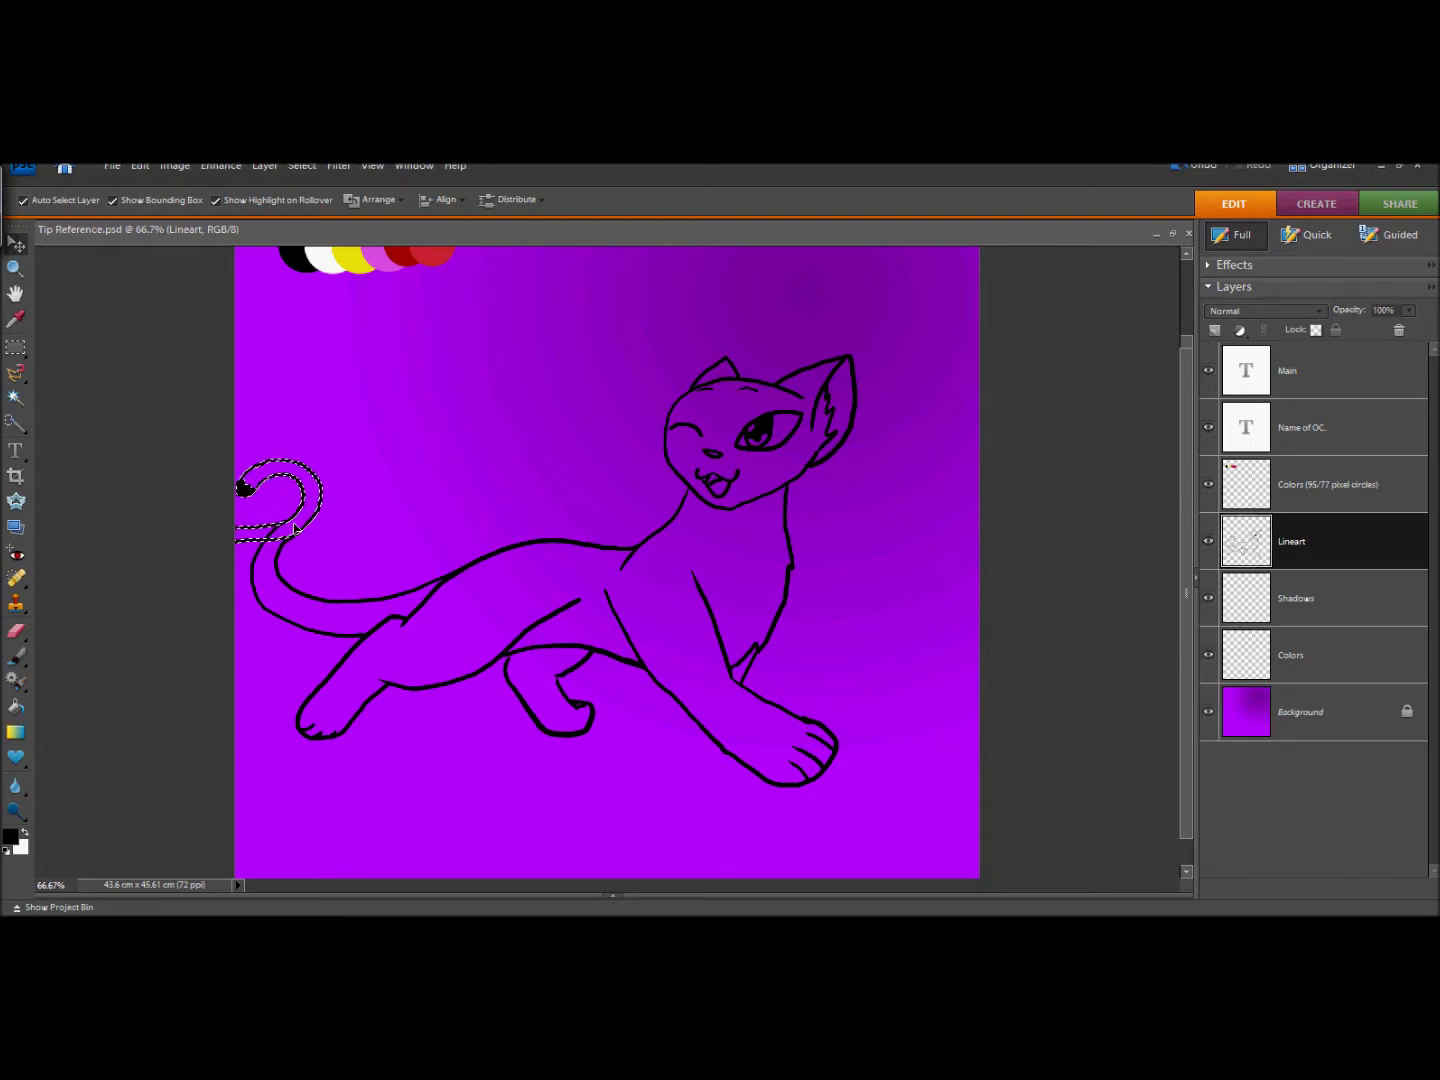
{"action": "mouse_move", "coordinate": [293, 525]}
{"action": "left_mouse_down"}
{"action": "mouse_move", "coordinate": [282, 532]}
{"action": "mouse_move", "coordinate": [297, 526]}
{"action": "left_mouse_up"}
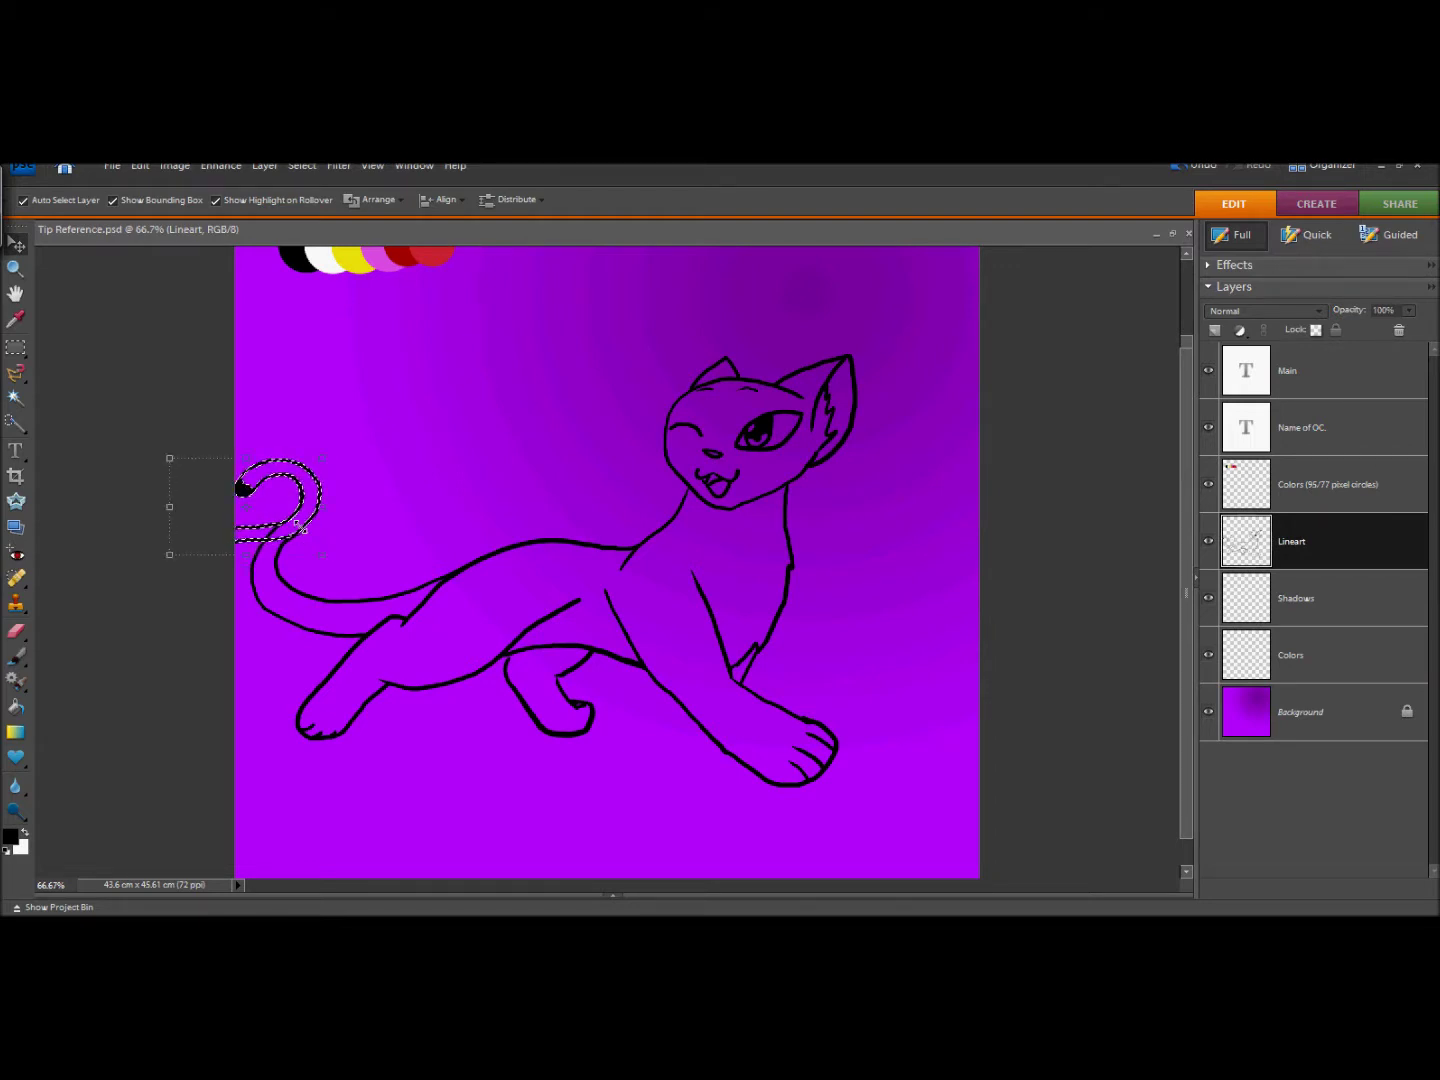
Nudge the selected curl into line with the tail's bend and erase the leftover horizontal lines beneath it.
{"action": "left_click", "coordinate": [16, 269]}
{"action": "left_click", "coordinate": [263, 543]}
{"action": "left_click", "coordinate": [262, 544]}
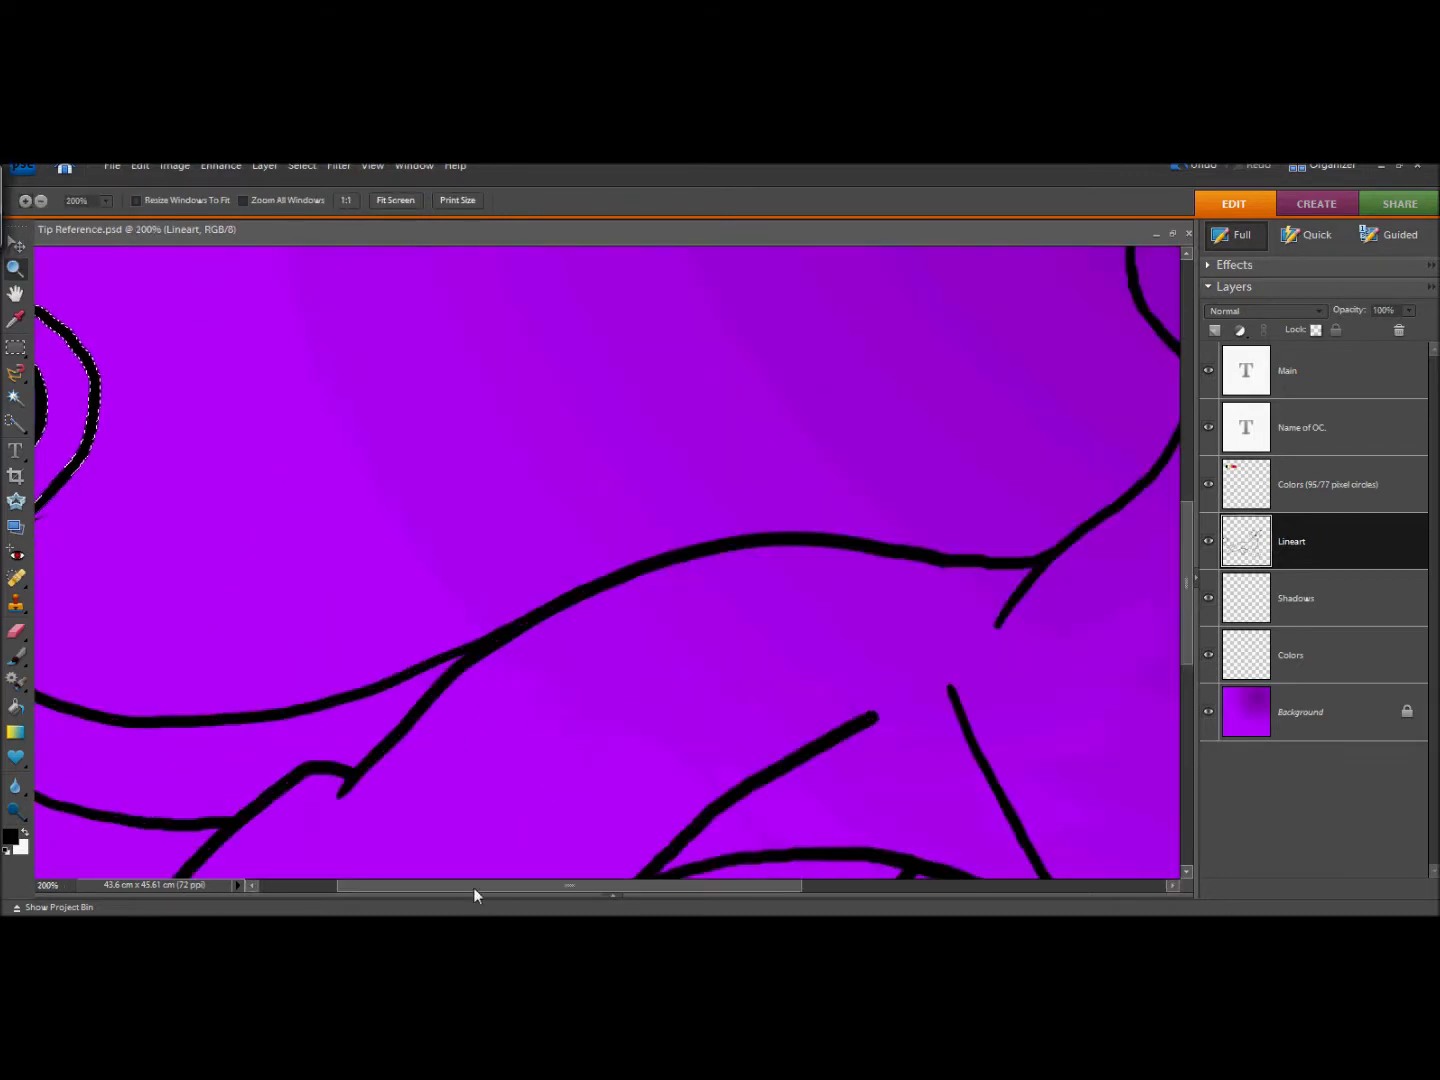
{"action": "left_click_drag", "start_coordinate": [472, 886], "coordinate": [385, 887]}
{"action": "left_click", "coordinate": [16, 245]}
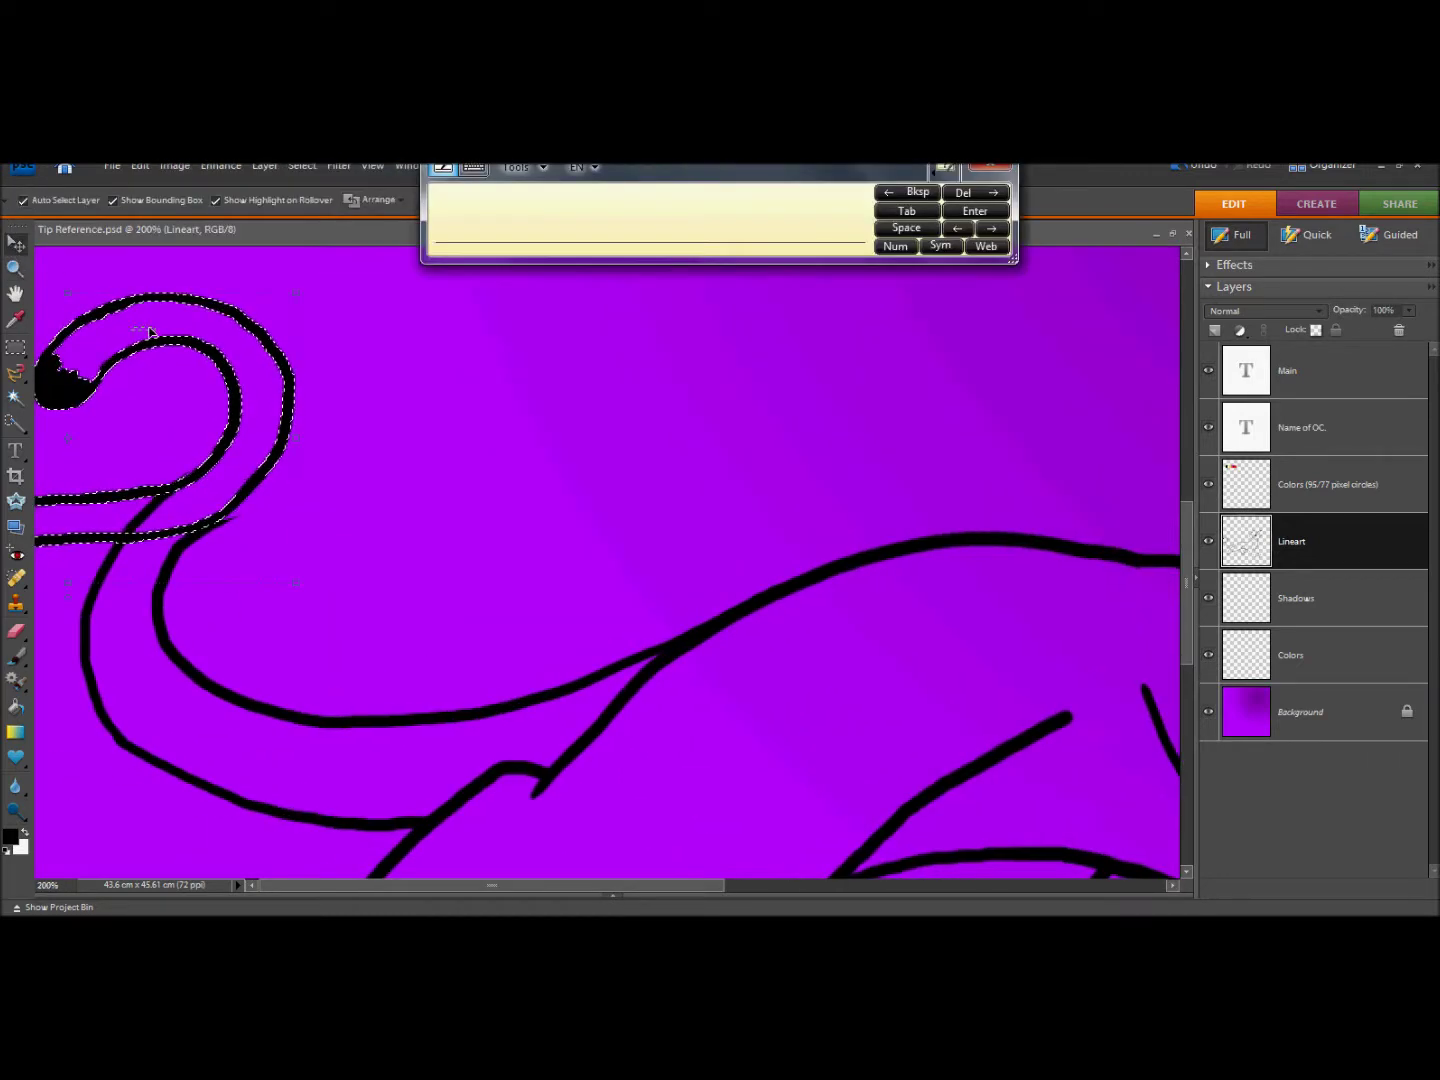
{"action": "left_click_drag", "start_coordinate": [285, 417], "coordinate": [306, 414]}
{"action": "left_click", "coordinate": [20, 636]}
{"action": "mouse_move", "coordinate": [118, 497]}
{"action": "left_mouse_down"}
{"action": "mouse_move", "coordinate": [111, 532]}
{"action": "mouse_move", "coordinate": [72, 518]}
{"action": "mouse_move", "coordinate": [181, 536]}
{"action": "mouse_move", "coordinate": [197, 498]}
{"action": "left_mouse_up"}
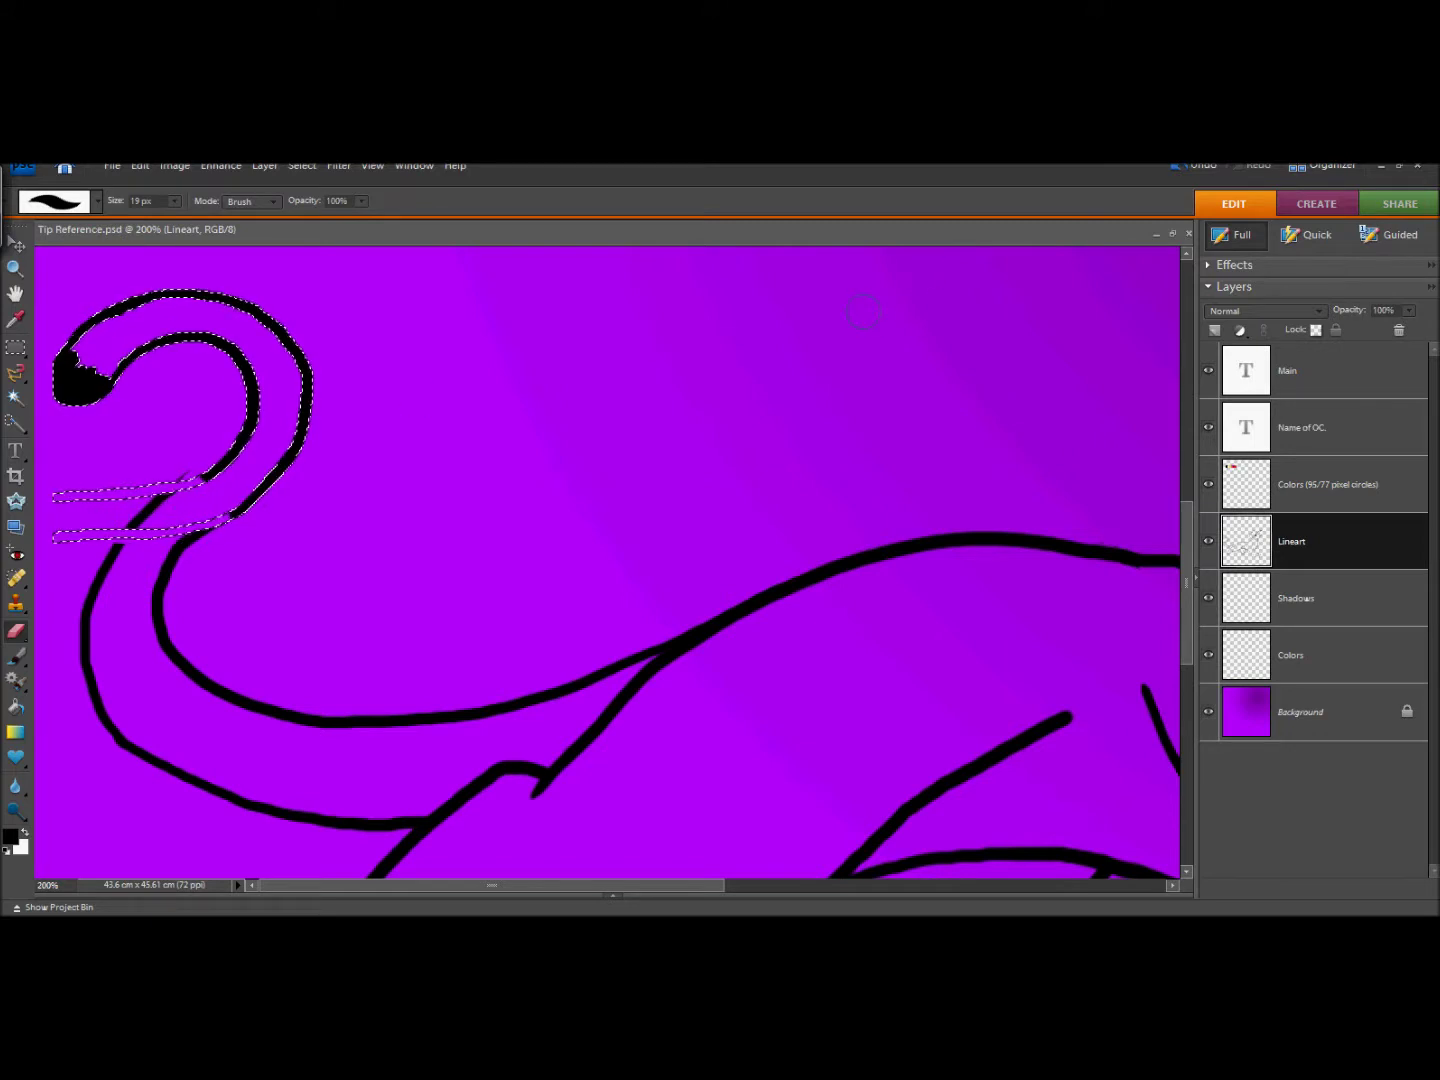
Deselect the curl, try erasing the overlapping tail lines at the joint, and undo the curl's relocation.
{"action": "left_click", "coordinate": [16, 346]}
{"action": "left_click", "coordinate": [112, 484]}
{"action": "key", "text": "e"}
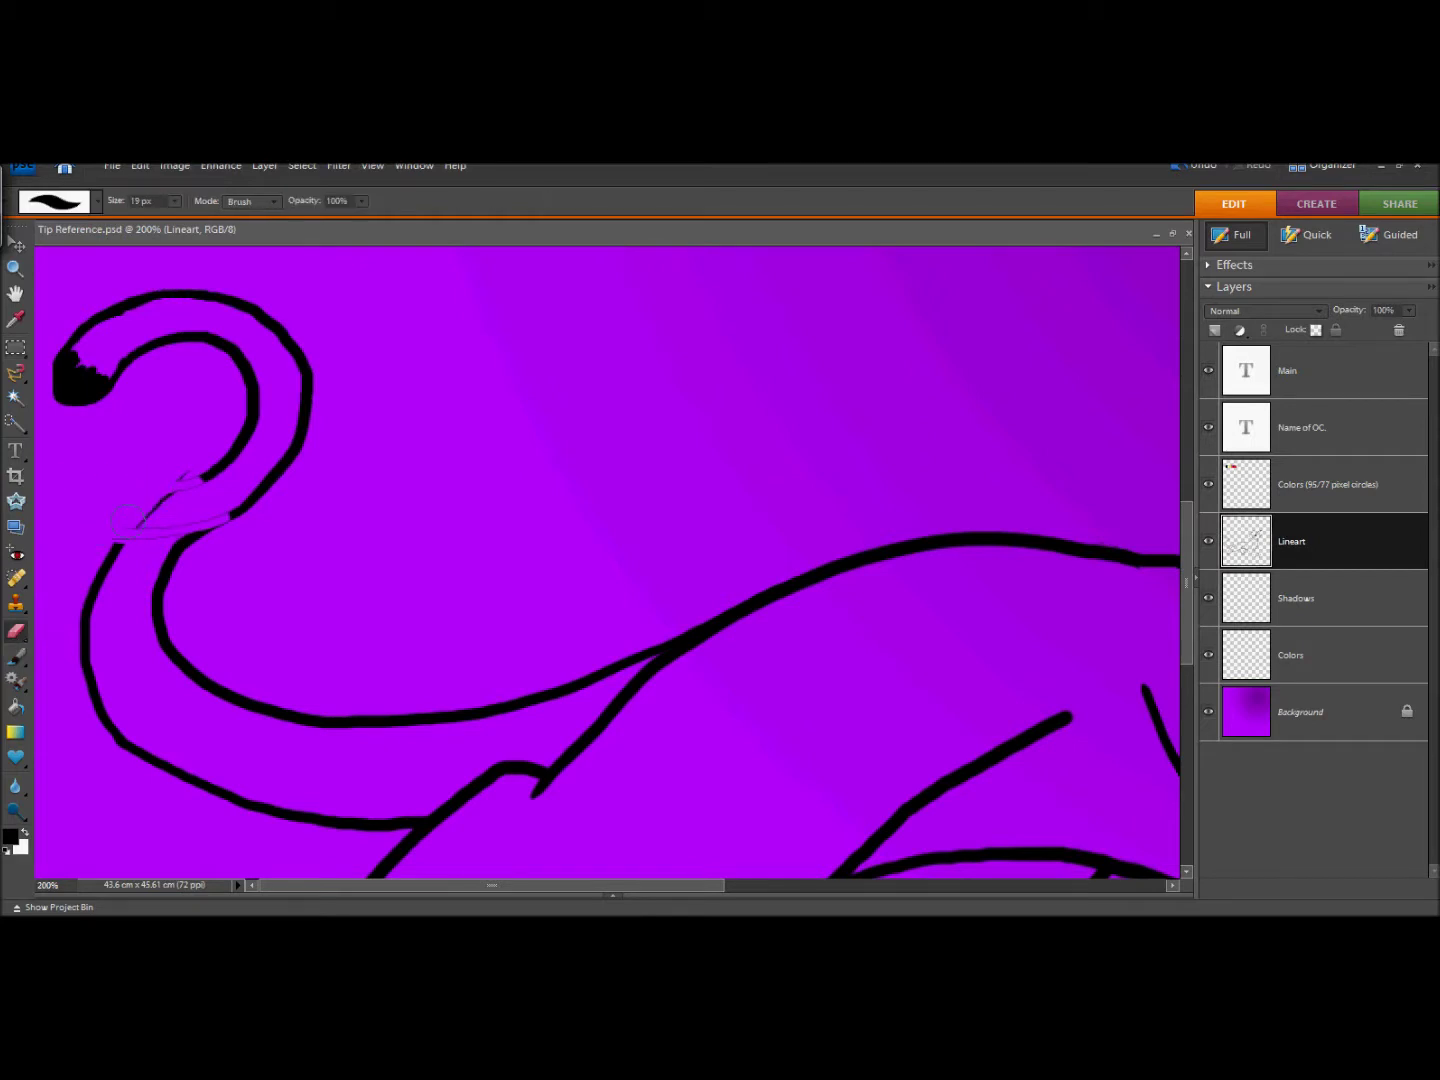
{"action": "left_click", "coordinate": [1204, 170]}
{"action": "left_click", "coordinate": [1196, 168]}
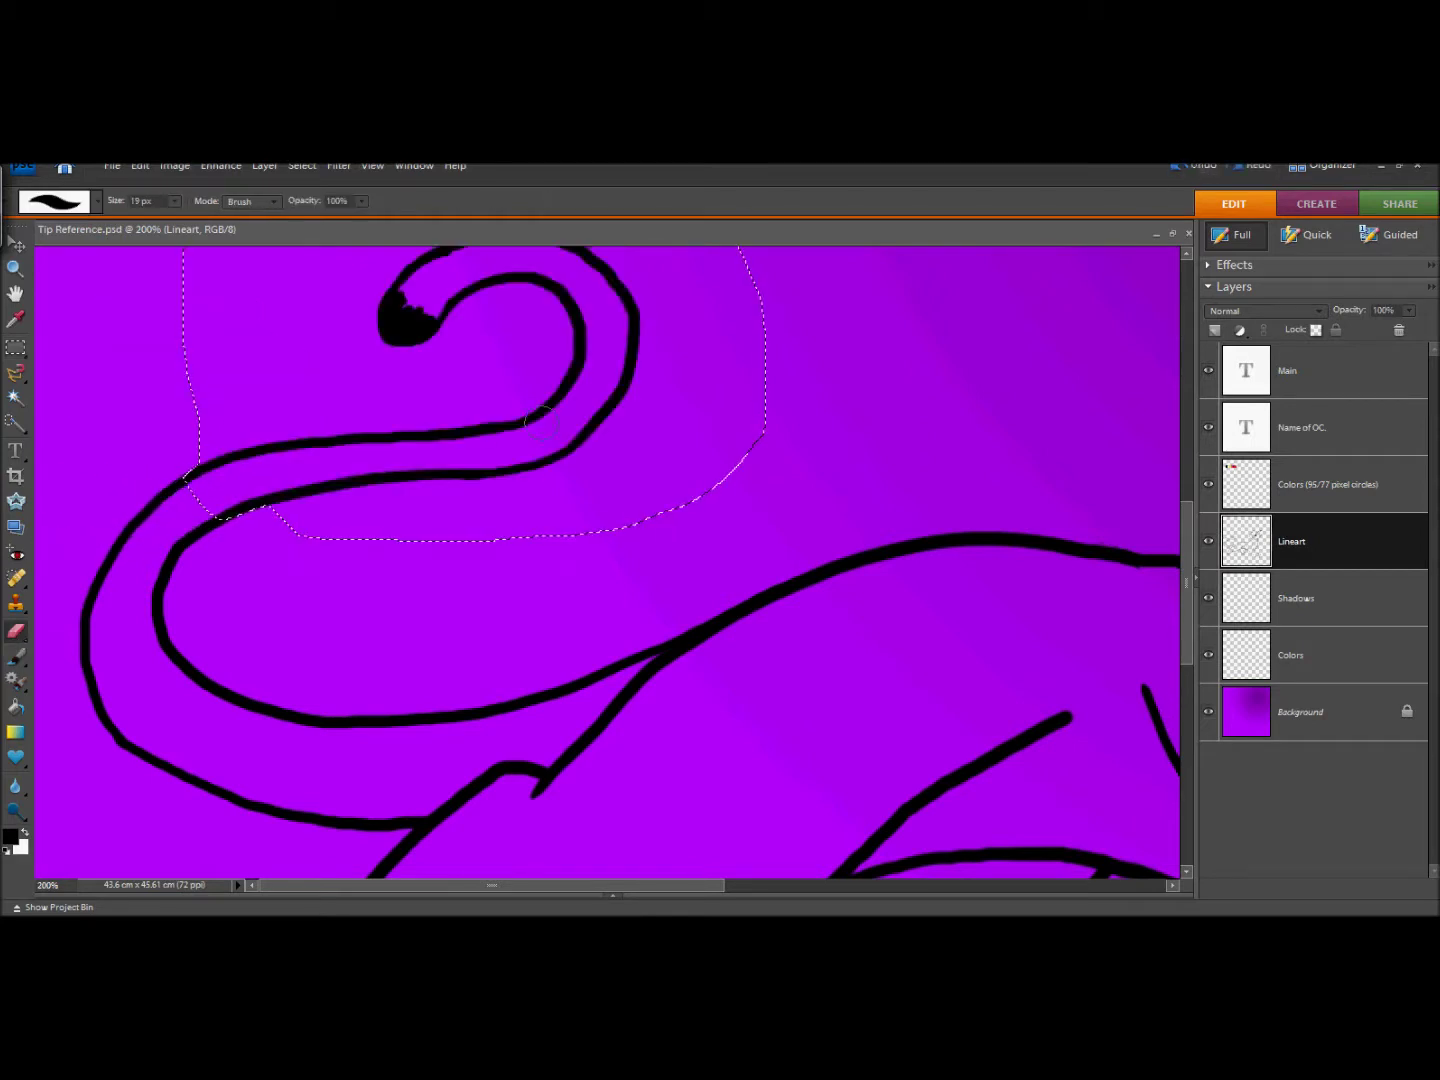
Deselect and erase the tail's whole curled end with its black tip, leaving the two tail lines open.
{"action": "key", "text": "ctrl+d"}
{"action": "mouse_move", "coordinate": [430, 336]}
{"action": "left_mouse_down"}
{"action": "mouse_move", "coordinate": [320, 421]}
{"action": "mouse_move", "coordinate": [395, 351]}
{"action": "mouse_move", "coordinate": [382, 283]}
{"action": "mouse_move", "coordinate": [425, 271]}
{"action": "mouse_move", "coordinate": [454, 303]}
{"action": "mouse_move", "coordinate": [568, 293]}
{"action": "mouse_move", "coordinate": [565, 373]}
{"action": "mouse_move", "coordinate": [582, 364]}
{"action": "mouse_move", "coordinate": [417, 300]}
{"action": "mouse_move", "coordinate": [448, 238]}
{"action": "mouse_move", "coordinate": [587, 263]}
{"action": "mouse_move", "coordinate": [602, 389]}
{"action": "mouse_move", "coordinate": [578, 435]}
{"action": "left_mouse_up"}
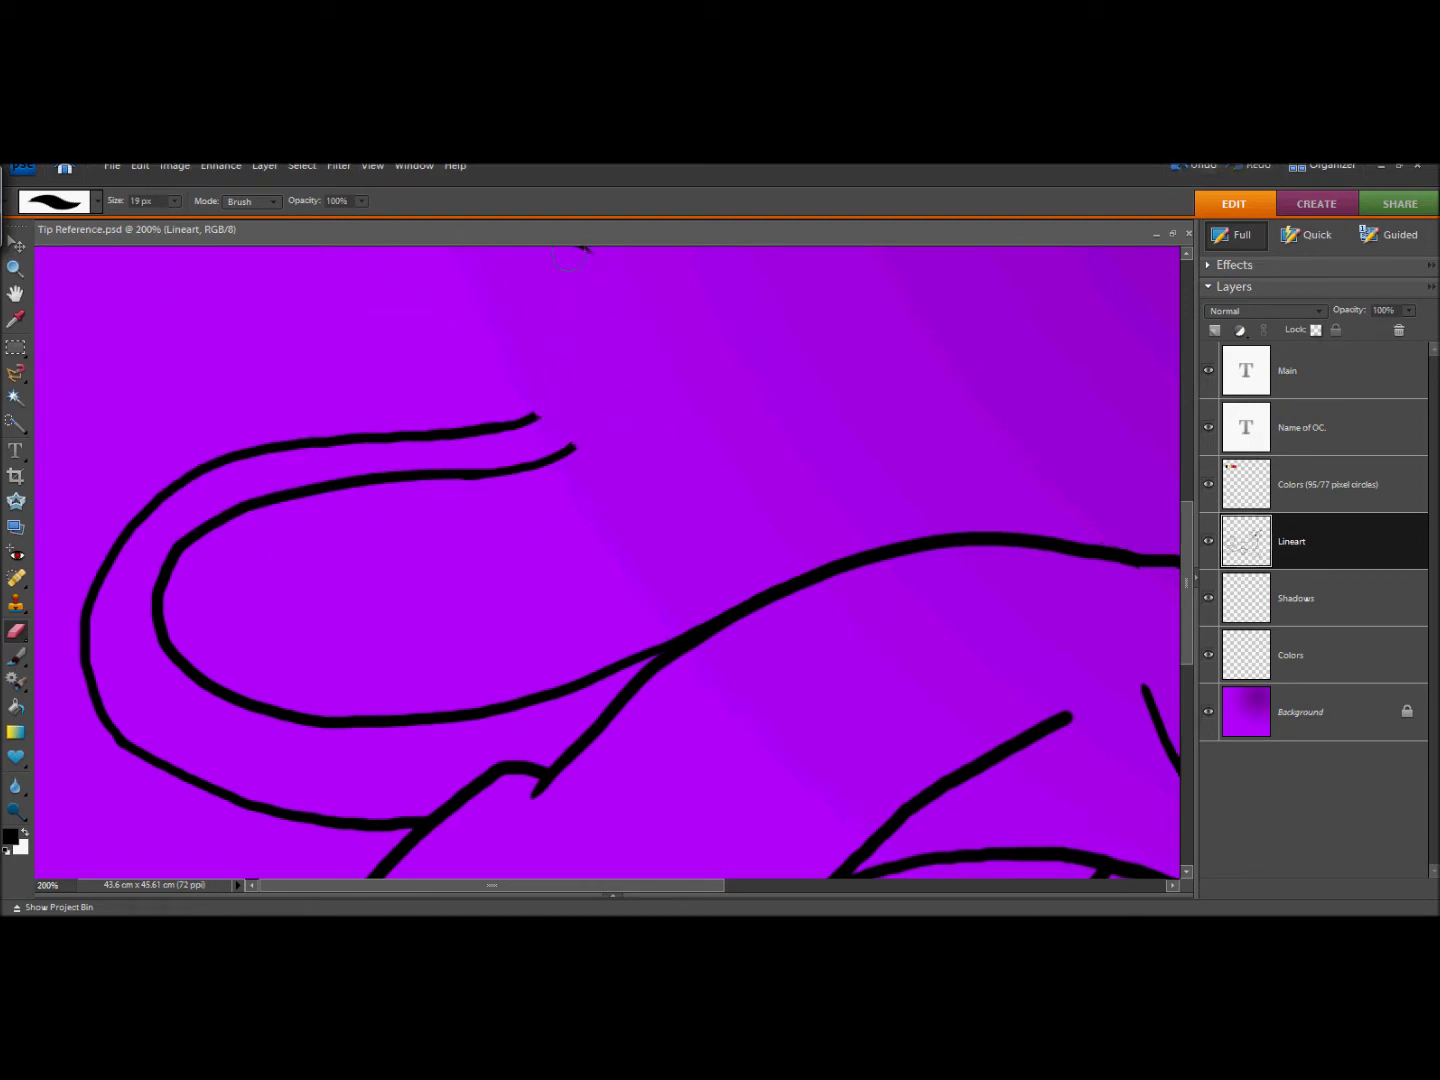
{"action": "mouse_move", "coordinate": [1187, 598]}
{"action": "left_mouse_down"}
{"action": "mouse_move", "coordinate": [1190, 551]}
{"action": "mouse_move", "coordinate": [1189, 563]}
{"action": "left_mouse_up"}
{"action": "left_click_drag", "start_coordinate": [558, 367], "coordinate": [468, 382]}
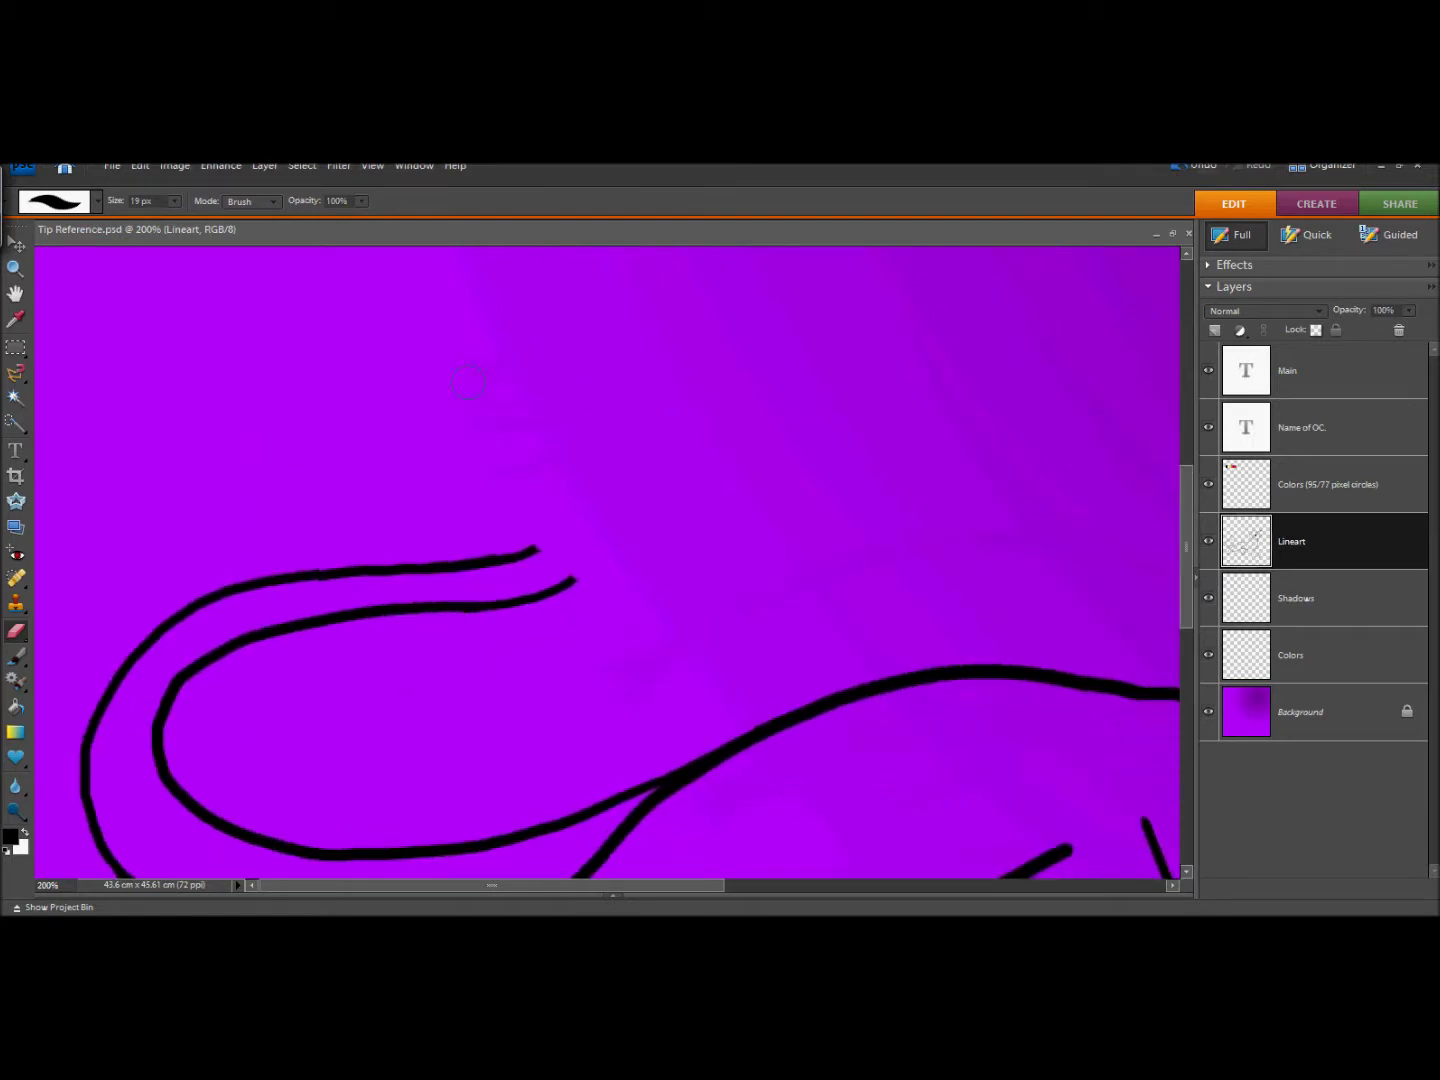
Try closing the tail's open end with a short rounded tip and undo it.
{"action": "left_click", "coordinate": [15, 658]}
{"action": "mouse_move", "coordinate": [533, 549]}
{"action": "left_mouse_down"}
{"action": "mouse_move", "coordinate": [605, 531]}
{"action": "mouse_move", "coordinate": [578, 577]}
{"action": "left_mouse_up"}
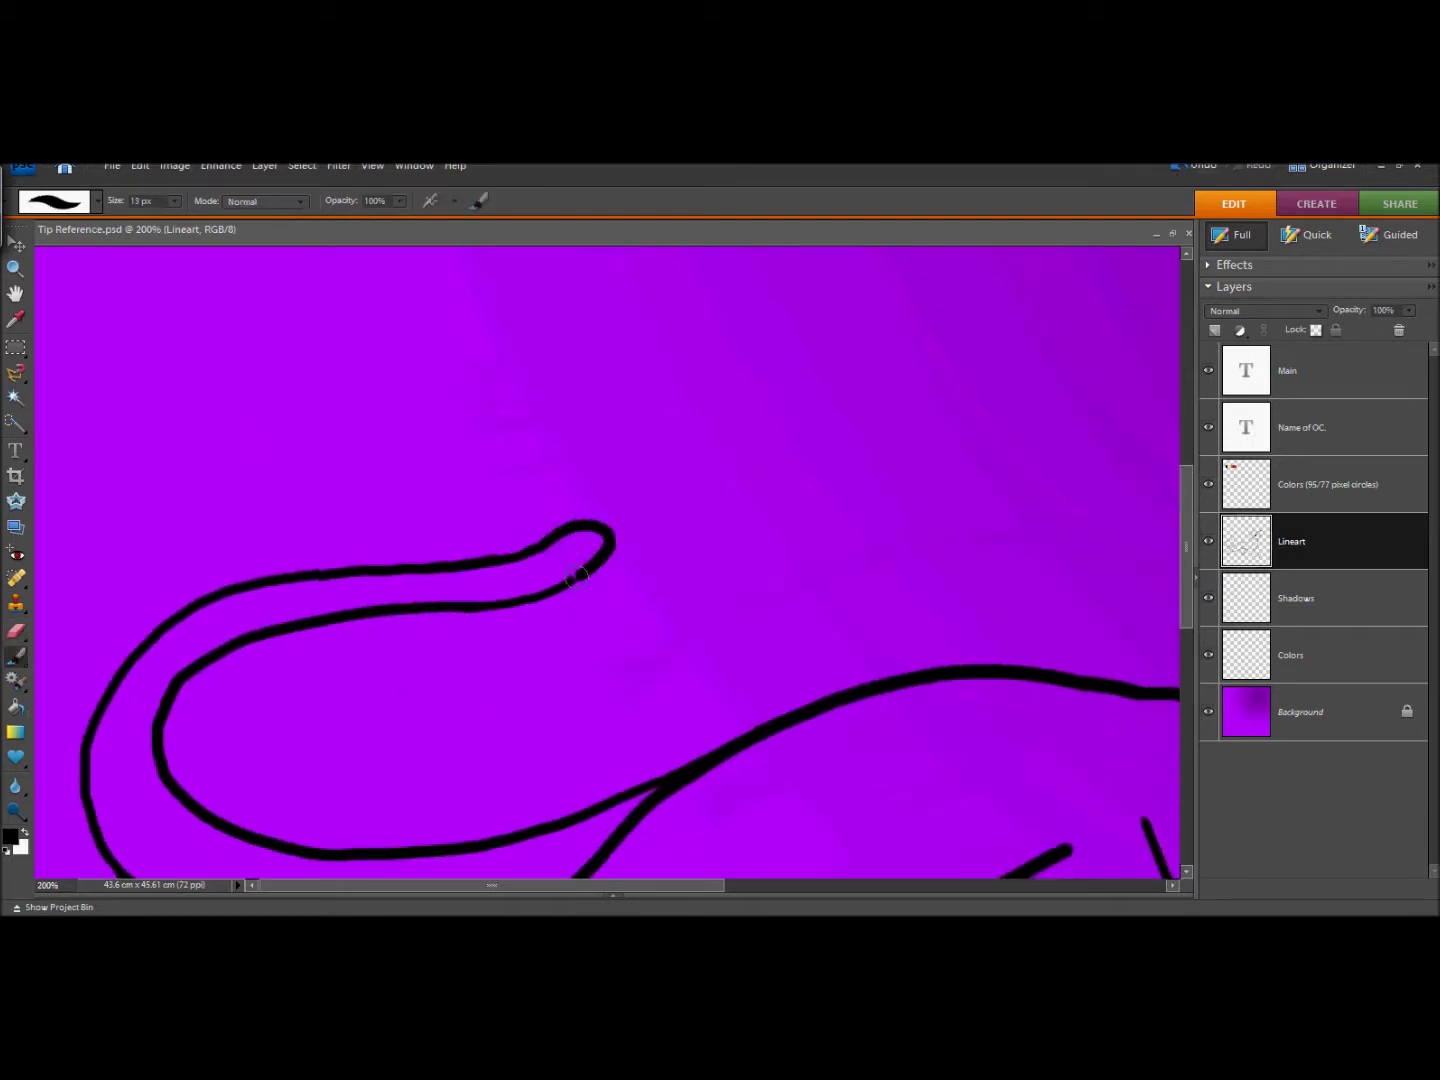
{"action": "left_click", "coordinate": [1203, 167]}
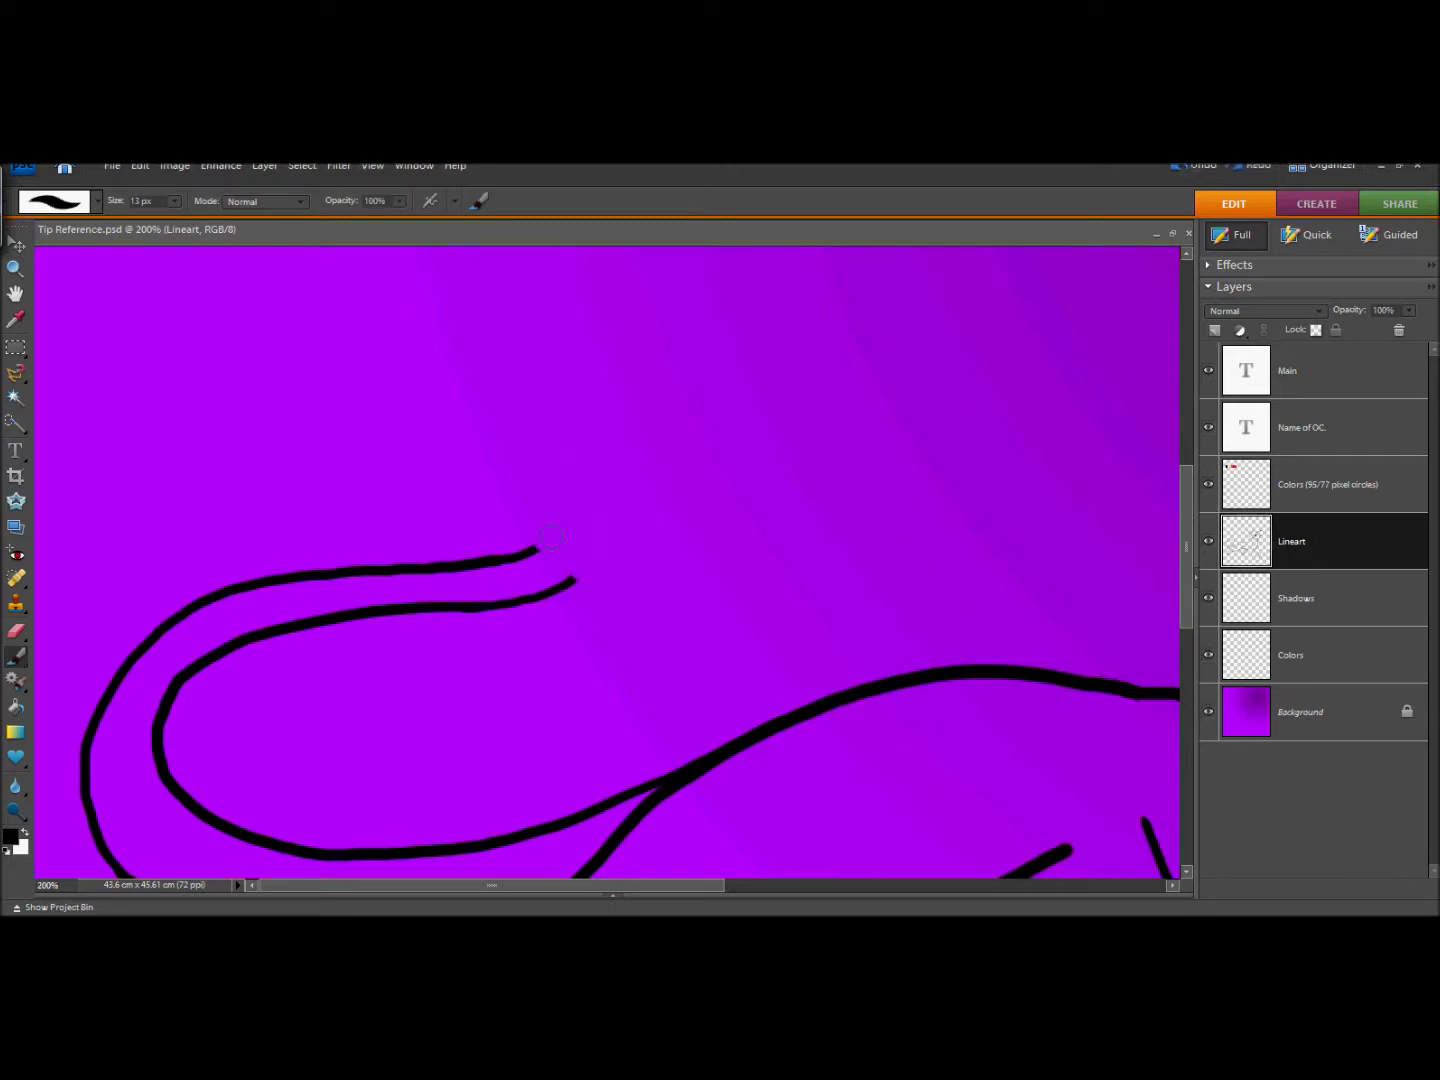
Draw a slightly longer upturned tip joining the two tail lines and fill its end black with a jagged edge.
{"action": "mouse_move", "coordinate": [536, 548]}
{"action": "left_mouse_down"}
{"action": "mouse_move", "coordinate": [596, 509]}
{"action": "mouse_move", "coordinate": [607, 532]}
{"action": "mouse_move", "coordinate": [571, 585]}
{"action": "mouse_move", "coordinate": [528, 550]}
{"action": "mouse_move", "coordinate": [606, 499]}
{"action": "mouse_move", "coordinate": [612, 536]}
{"action": "mouse_move", "coordinate": [571, 590]}
{"action": "left_mouse_up"}
{"action": "left_click", "coordinate": [1183, 167]}
{"action": "left_click", "coordinate": [1202, 167]}
{"action": "mouse_move", "coordinate": [580, 512]}
{"action": "left_mouse_down"}
{"action": "mouse_move", "coordinate": [610, 505]}
{"action": "mouse_move", "coordinate": [589, 525]}
{"action": "mouse_move", "coordinate": [608, 523]}
{"action": "left_mouse_up"}
{"action": "left_click", "coordinate": [608, 523]}
{"action": "left_click", "coordinate": [14, 631]}
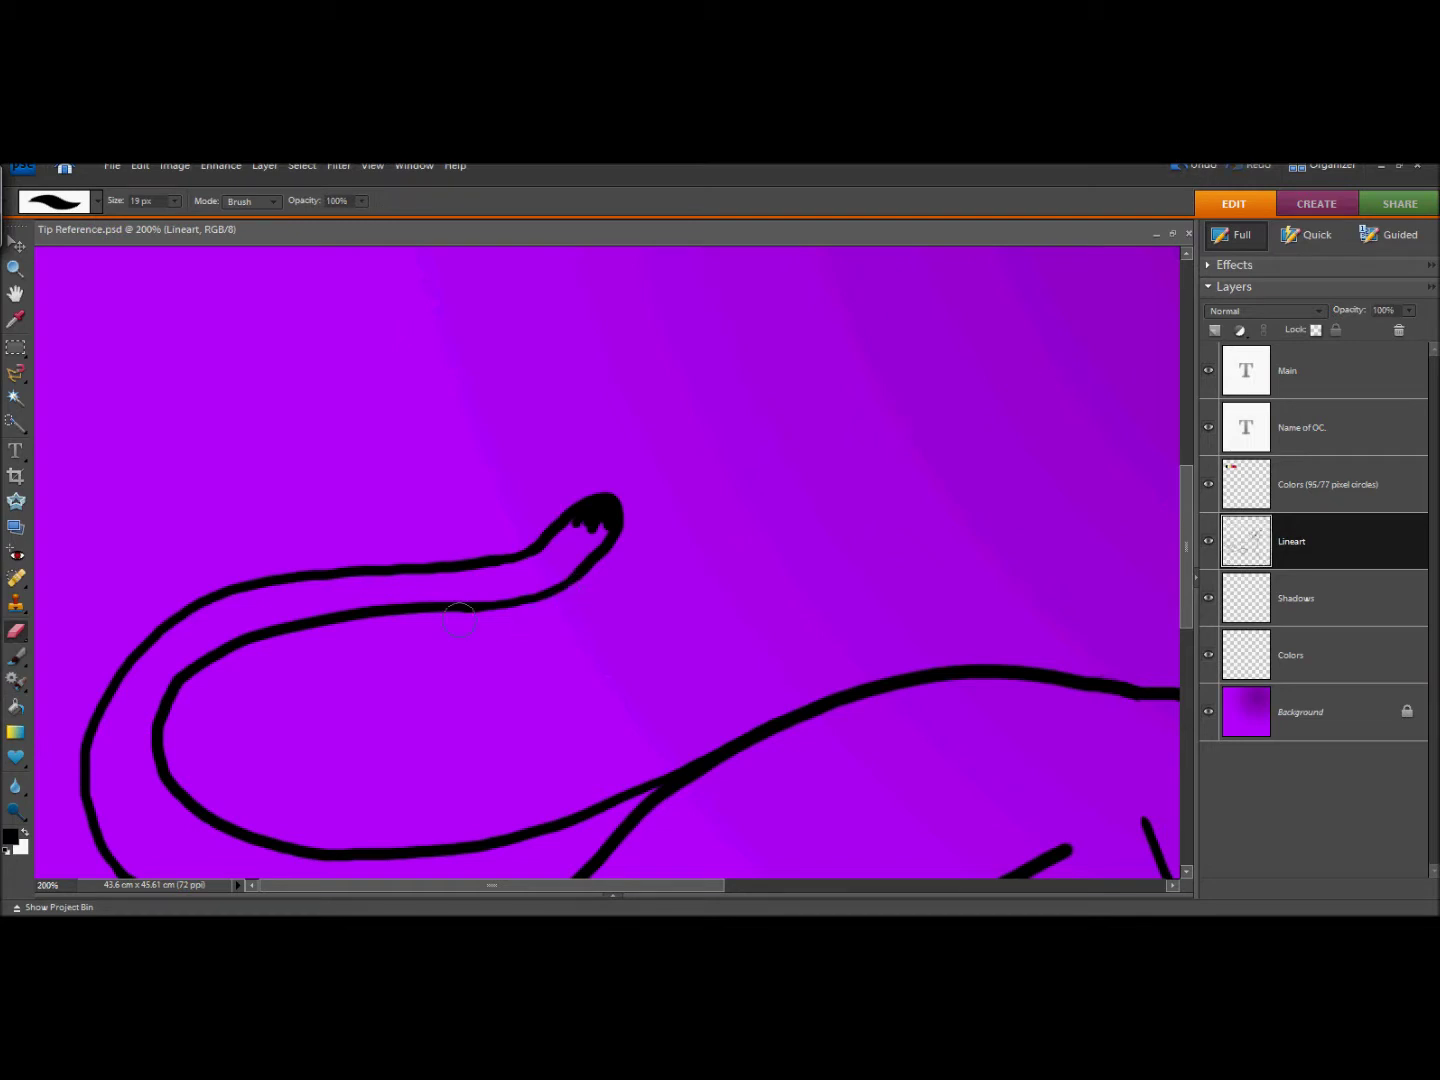
{"action": "left_click", "coordinate": [15, 657]}
{"action": "mouse_move", "coordinate": [600, 516]}
{"action": "left_mouse_down"}
{"action": "mouse_move", "coordinate": [575, 559]}
{"action": "mouse_move", "coordinate": [604, 521]}
{"action": "left_mouse_up"}
Handwrite "FAIL" in large black letters above the tail.
{"action": "left_click", "coordinate": [14, 268]}
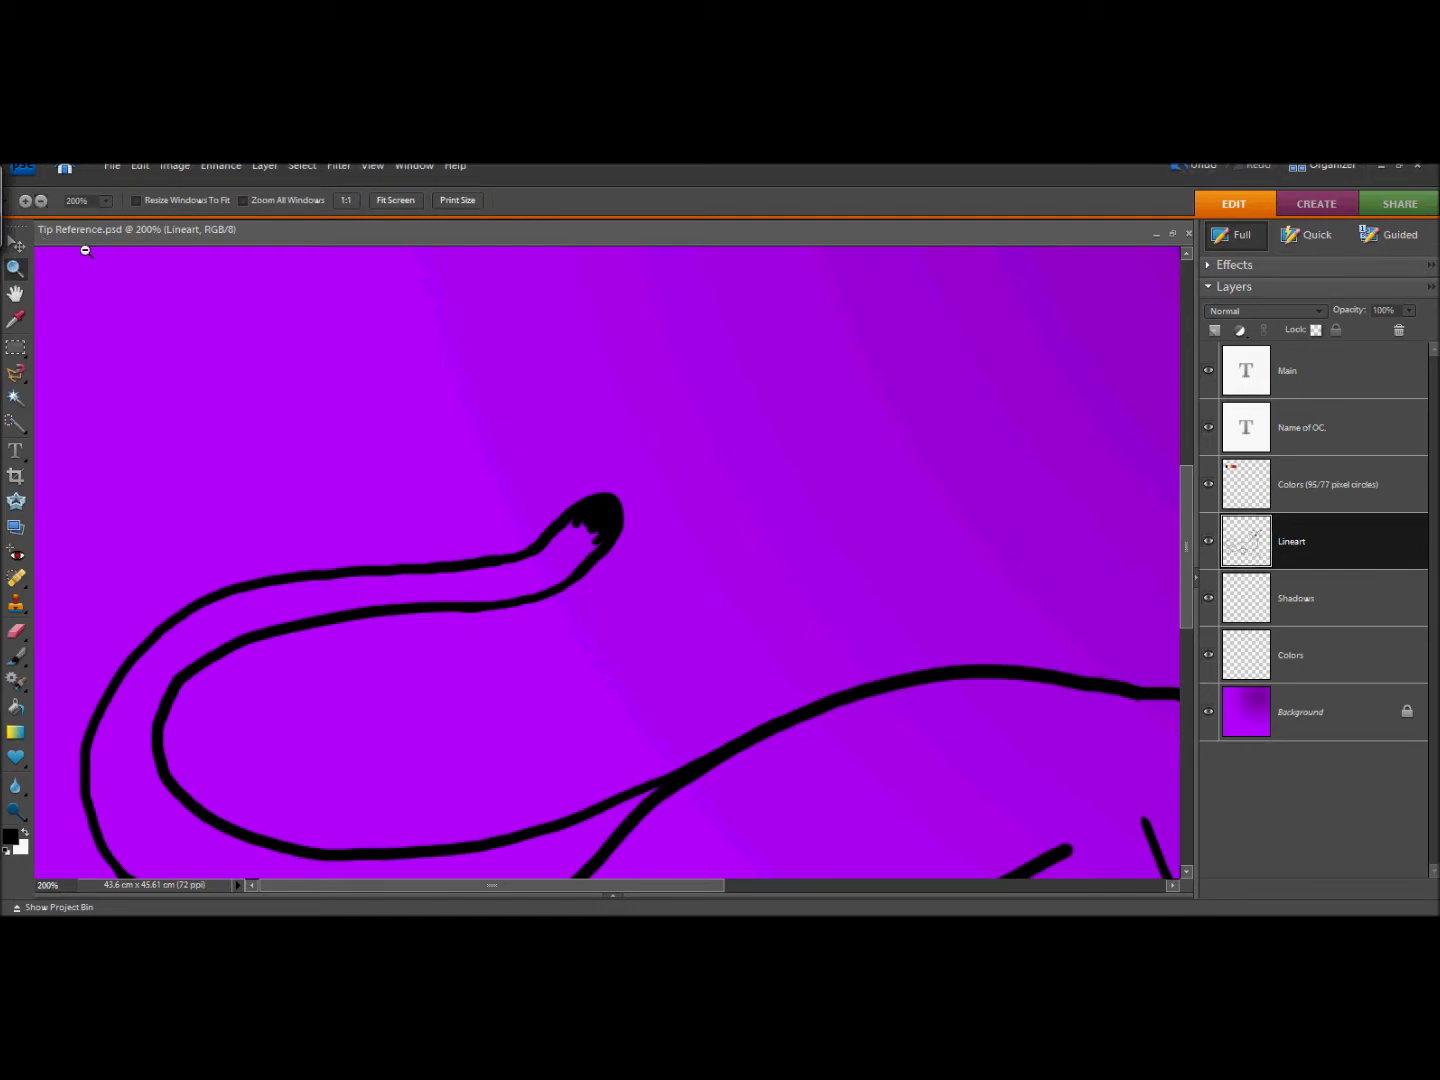
{"action": "left_click", "coordinate": [299, 539], "text": "alt"}
{"action": "left_click", "coordinate": [299, 539], "text": "alt"}
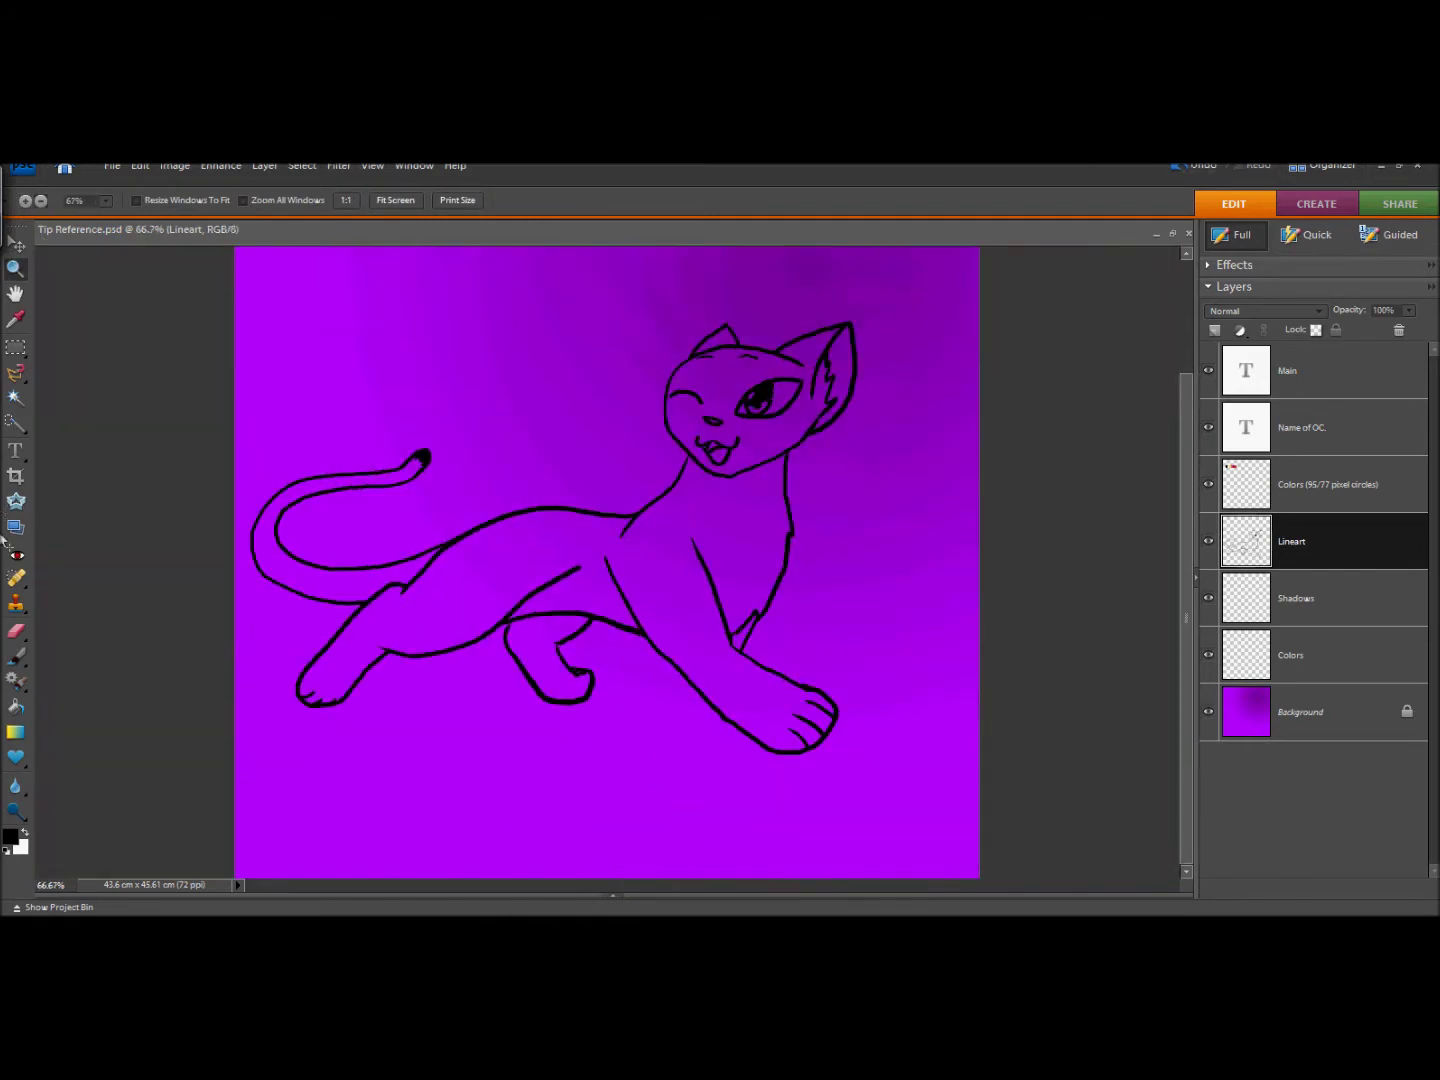
{"action": "key", "text": "b"}
{"action": "mouse_move", "coordinate": [344, 336]}
{"action": "left_mouse_down"}
{"action": "mouse_move", "coordinate": [355, 410]}
{"action": "mouse_move", "coordinate": [397, 312]}
{"action": "left_mouse_up"}
{"action": "left_click_drag", "start_coordinate": [350, 370], "coordinate": [394, 346]}
{"action": "mouse_move", "coordinate": [398, 380]}
{"action": "left_mouse_down"}
{"action": "mouse_move", "coordinate": [427, 352]}
{"action": "mouse_move", "coordinate": [450, 380]}
{"action": "left_mouse_up"}
{"action": "mouse_move", "coordinate": [404, 358]}
{"action": "left_mouse_down"}
{"action": "mouse_move", "coordinate": [450, 376]}
{"action": "mouse_move", "coordinate": [459, 346]}
{"action": "mouse_move", "coordinate": [500, 325]}
{"action": "left_mouse_up"}
{"action": "mouse_move", "coordinate": [423, 309]}
{"action": "left_mouse_down"}
{"action": "mouse_move", "coordinate": [479, 272]}
{"action": "mouse_move", "coordinate": [583, 314]}
{"action": "left_mouse_up"}
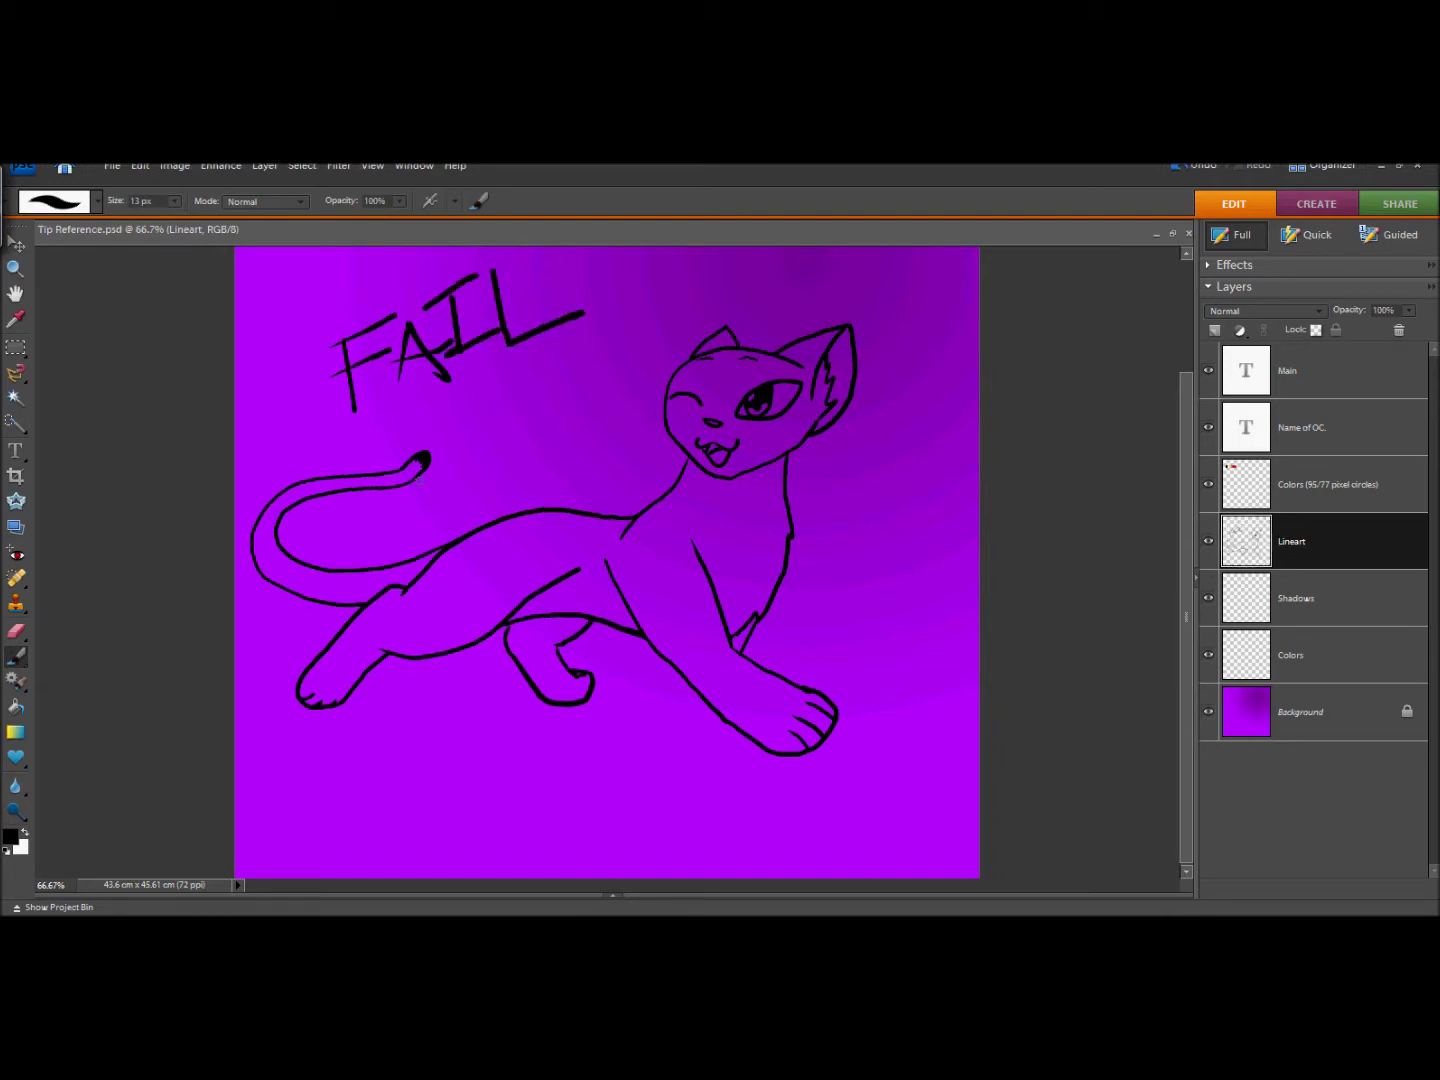
Handwrite "oh well!" beneath "FAIL" and underline it with a zigzag stroke.
{"action": "mouse_move", "coordinate": [473, 413]}
{"action": "left_mouse_down"}
{"action": "mouse_move", "coordinate": [514, 419]}
{"action": "mouse_move", "coordinate": [560, 384]}
{"action": "mouse_move", "coordinate": [570, 399]}
{"action": "left_mouse_up"}
{"action": "mouse_move", "coordinate": [604, 352]}
{"action": "left_mouse_down"}
{"action": "mouse_move", "coordinate": [612, 388]}
{"action": "mouse_move", "coordinate": [629, 356]}
{"action": "left_mouse_up"}
{"action": "left_click", "coordinate": [634, 371]}
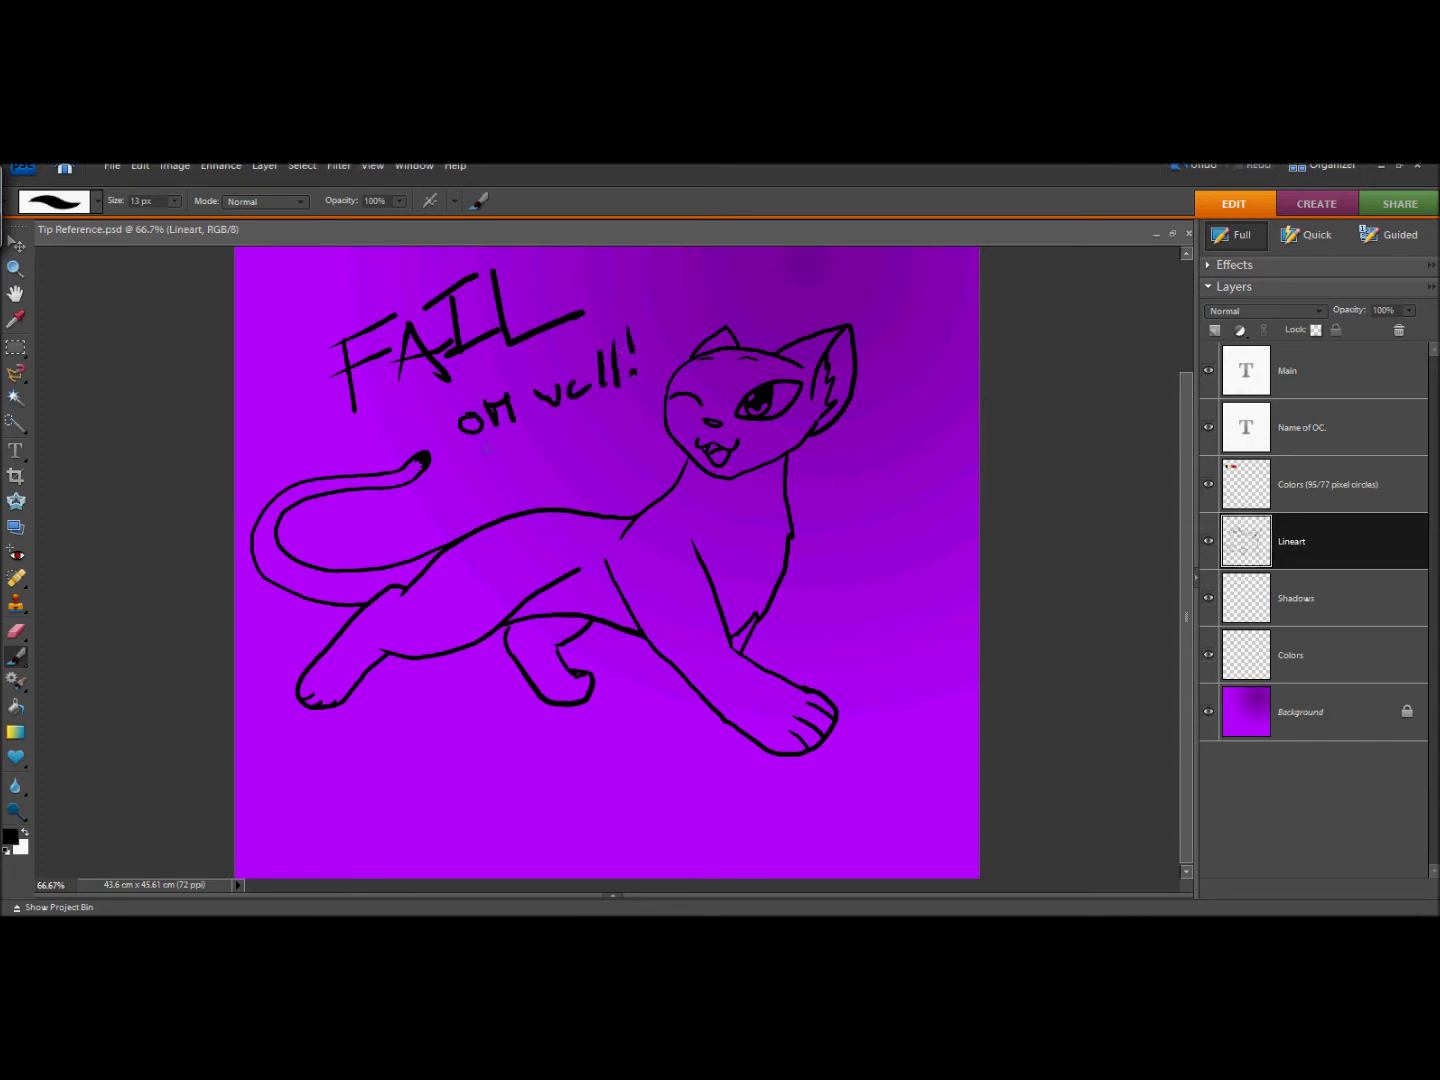
{"action": "left_click_drag", "start_coordinate": [481, 447], "coordinate": [560, 436]}
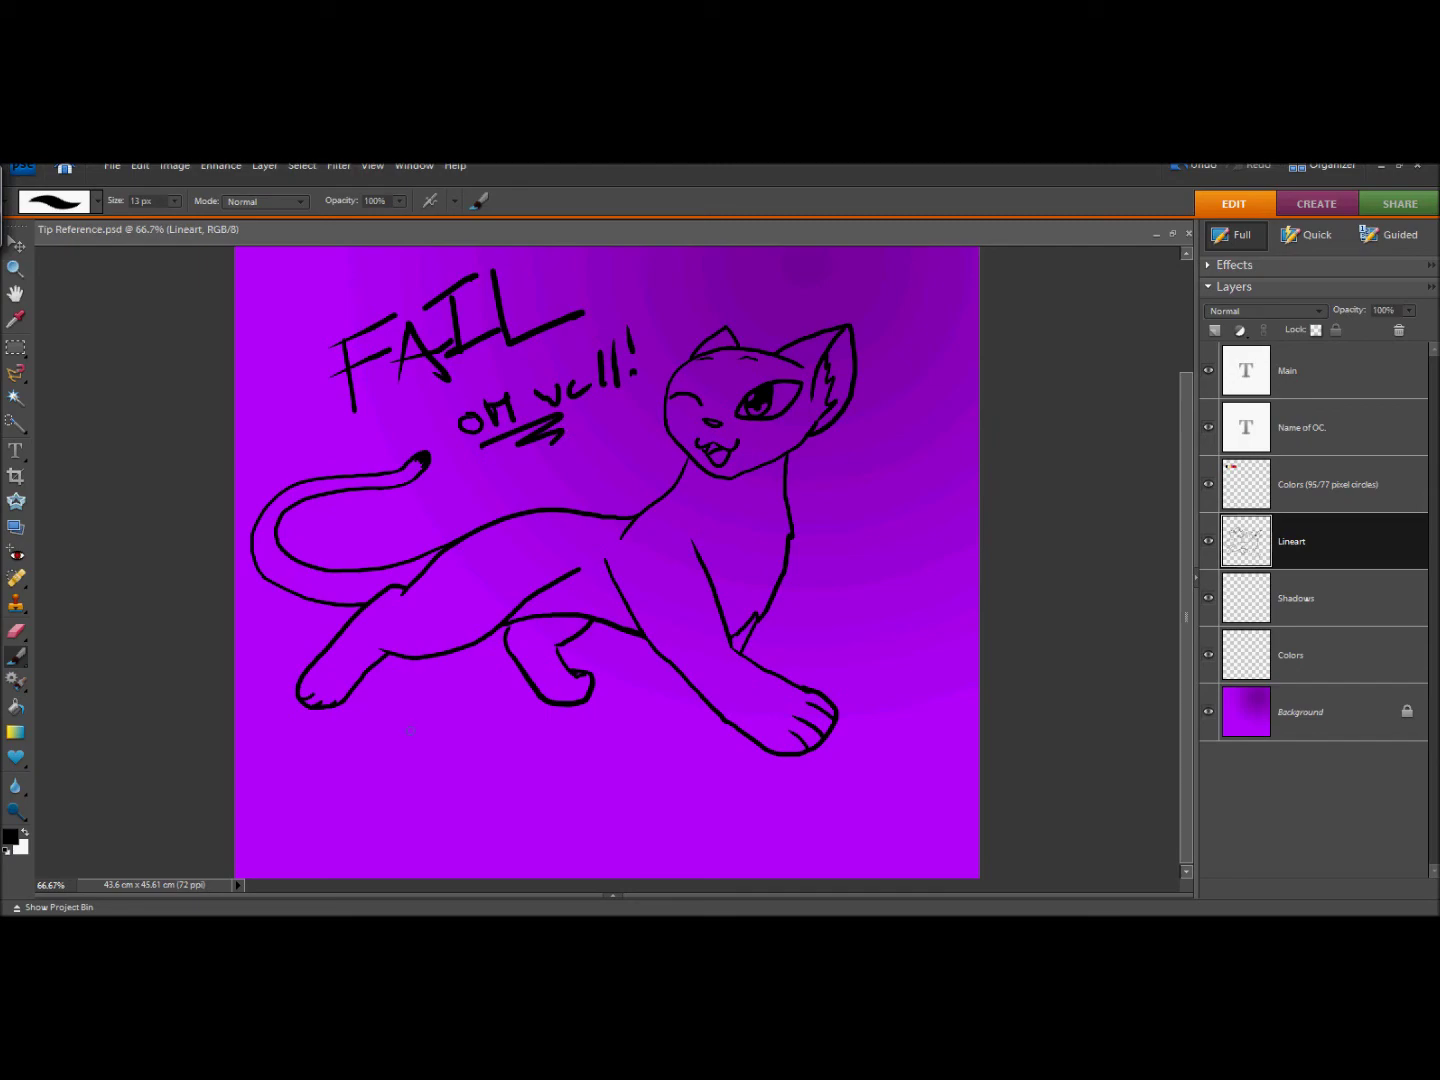